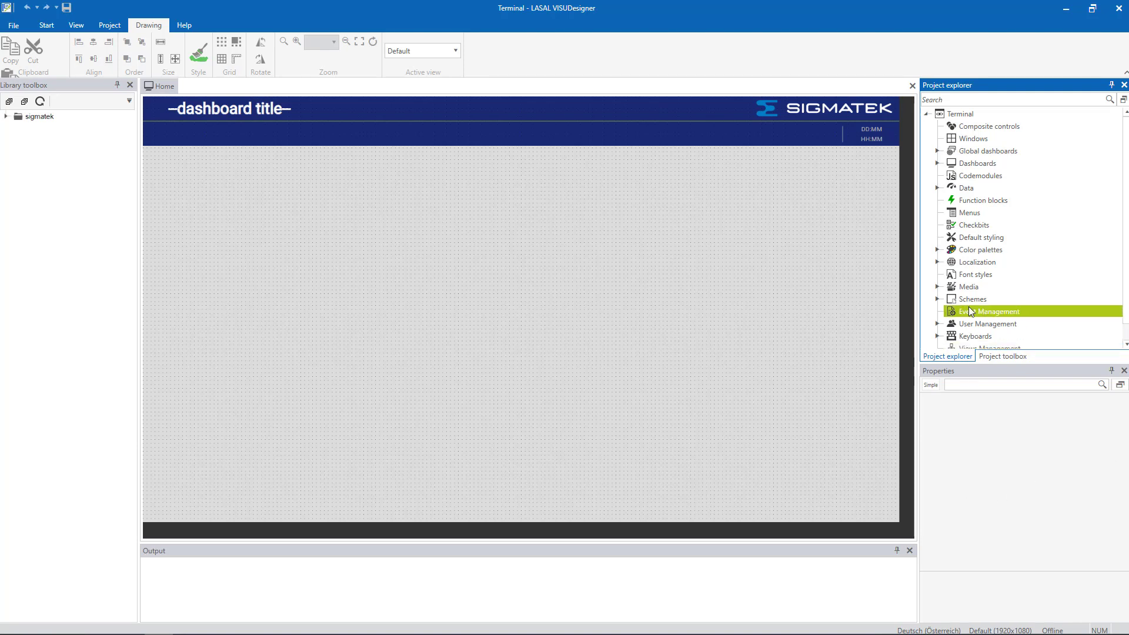
# Step: Add Pump_Activ.svg, Pump_Inactiv.svg and Tank.svg from the Training folder to the project's image resources
pyautogui.click(939, 287)
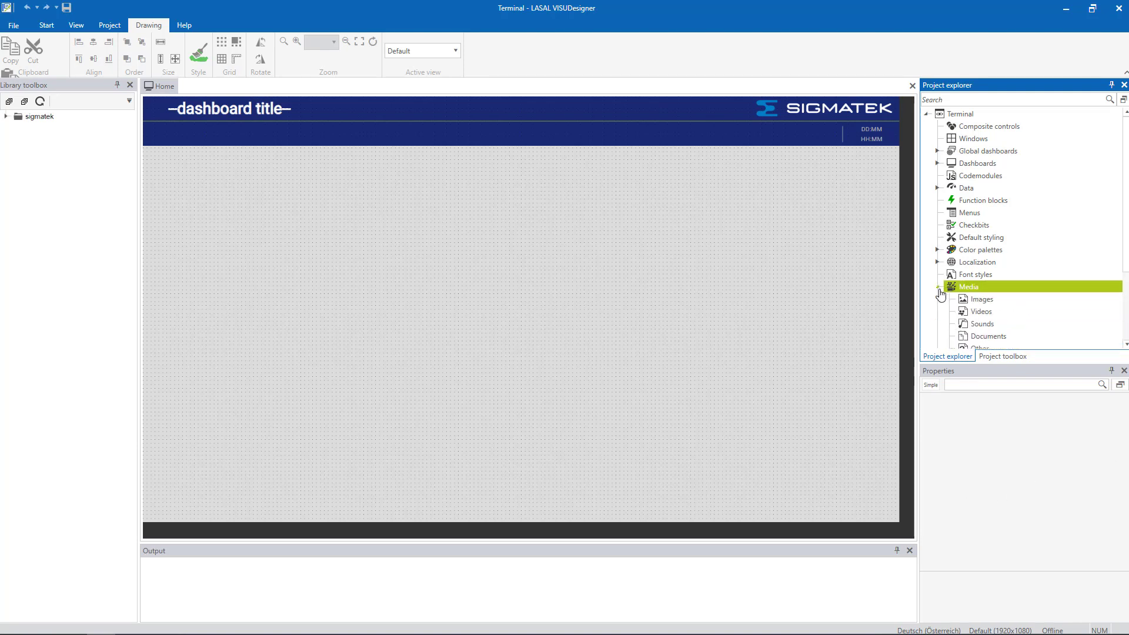
pyautogui.doubleClick(978, 301)
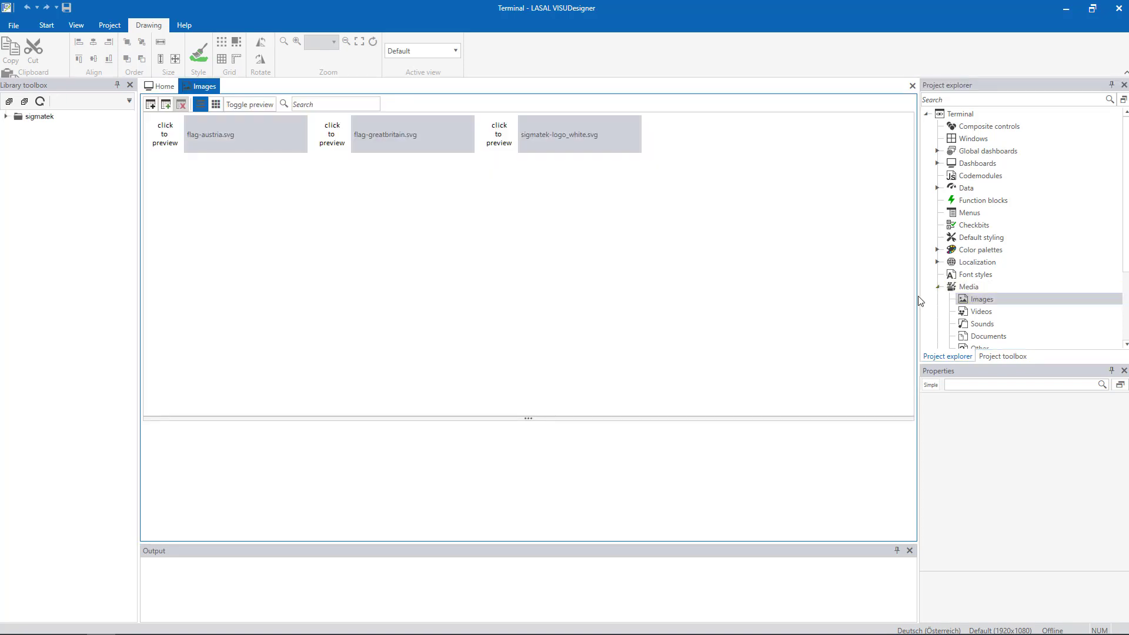
pyautogui.click(151, 105)
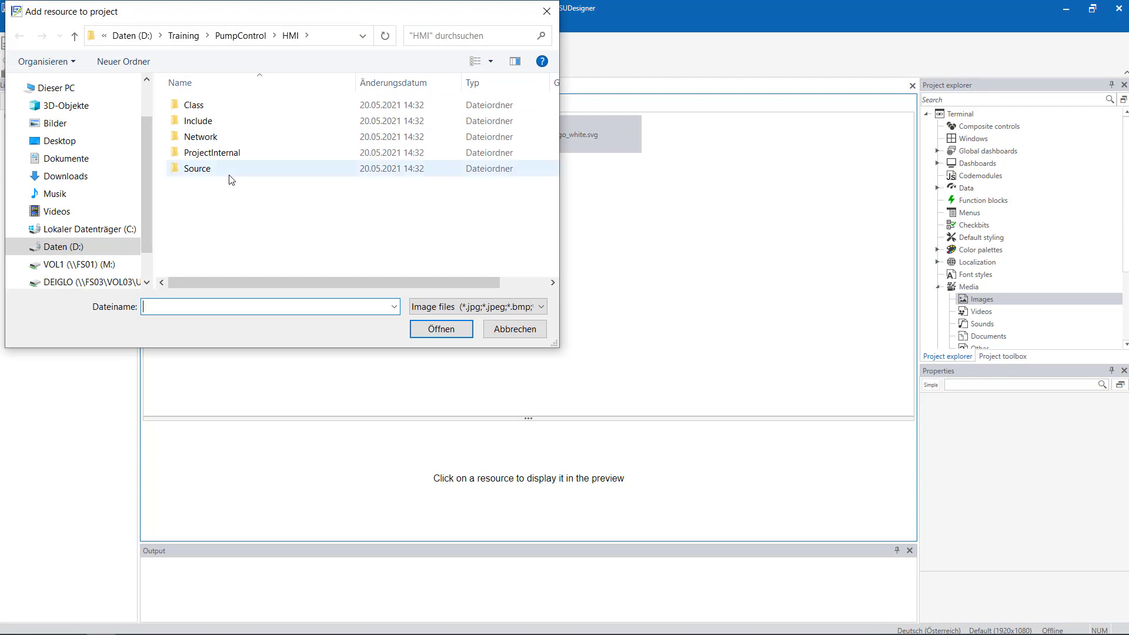
pyautogui.click(182, 37)
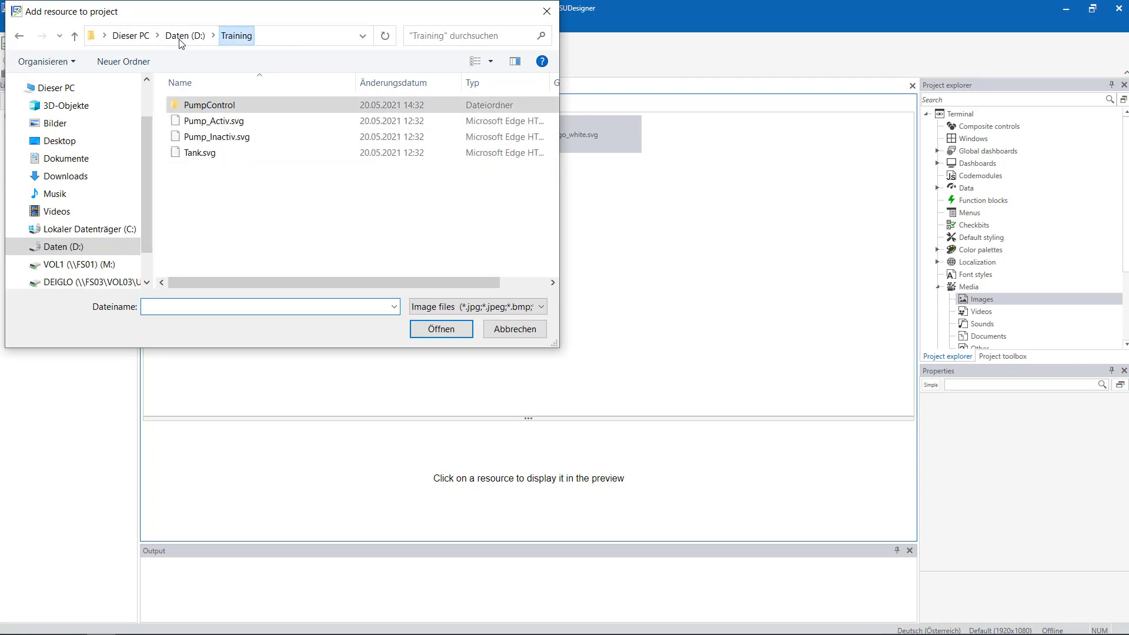
pyautogui.moveTo(217, 182); pyautogui.dragTo(225, 124)
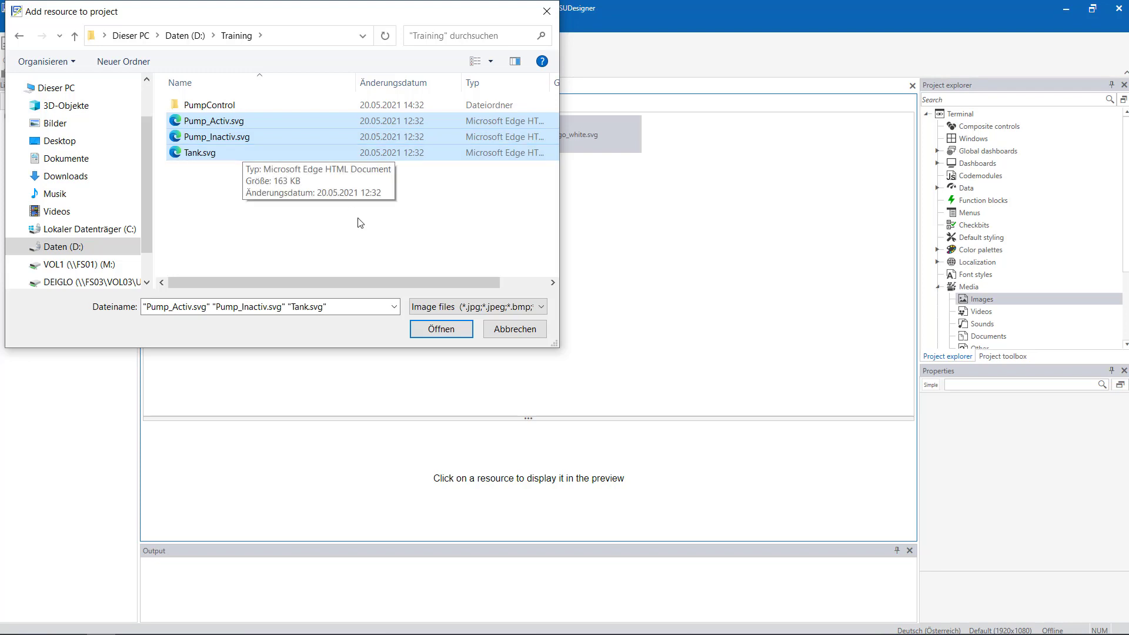
pyautogui.click(429, 318)
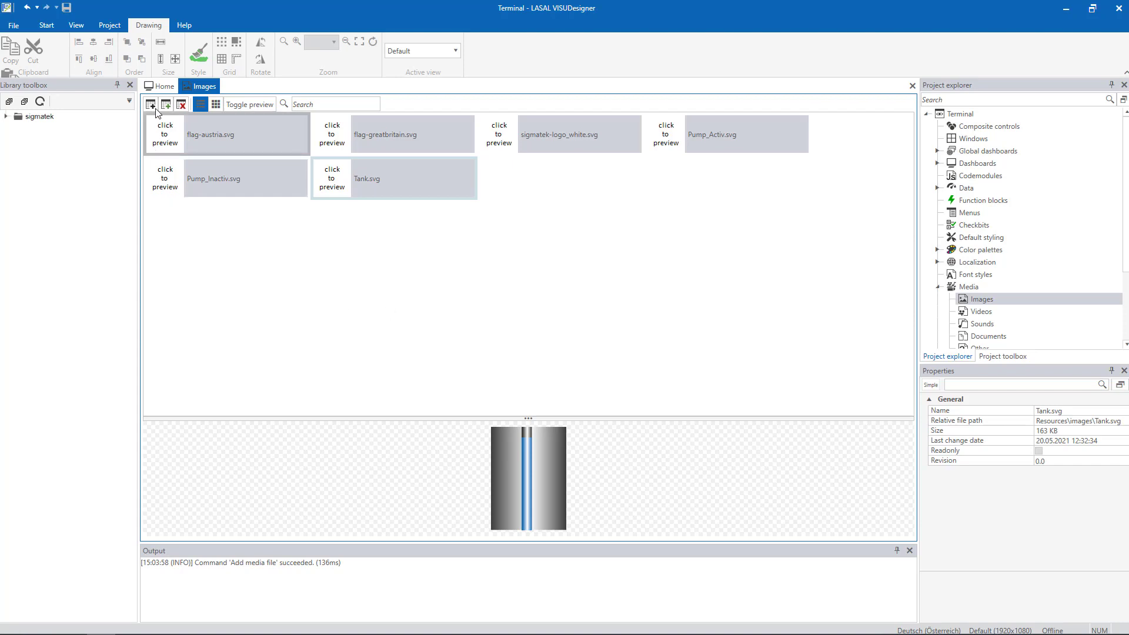
# Step: Place an SVG Container from the sigmatek library on the Home dashboard
pyautogui.click(161, 88)
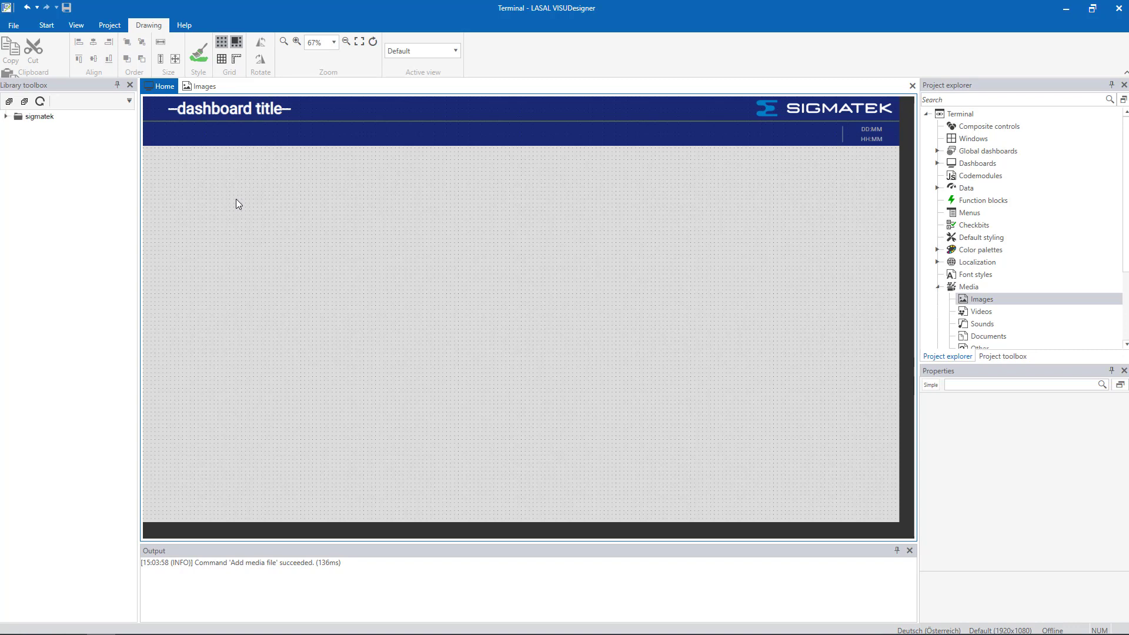
pyautogui.click(6, 117)
pyautogui.click(7, 118)
pyautogui.click(28, 118)
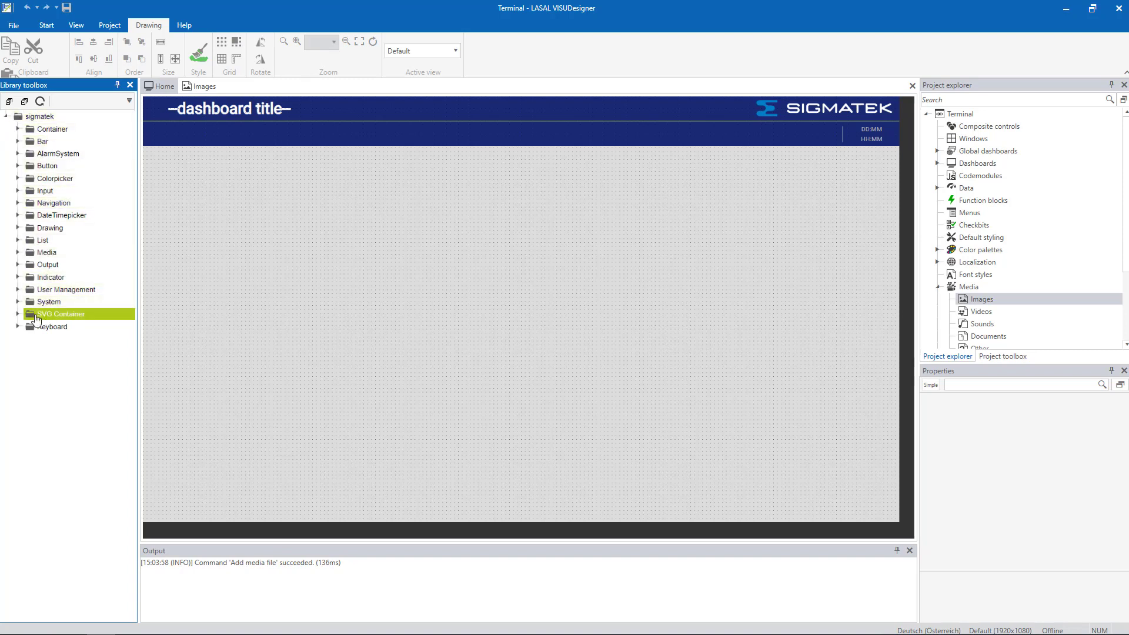
pyautogui.click(17, 314)
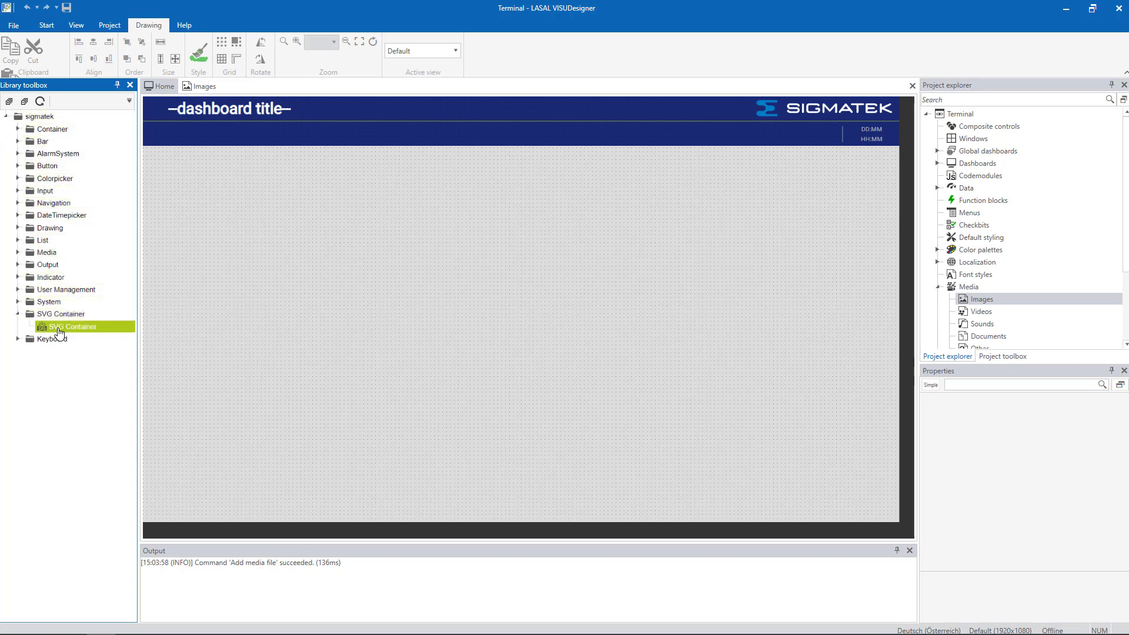
pyautogui.moveTo(56, 327); pyautogui.dragTo(418, 250)
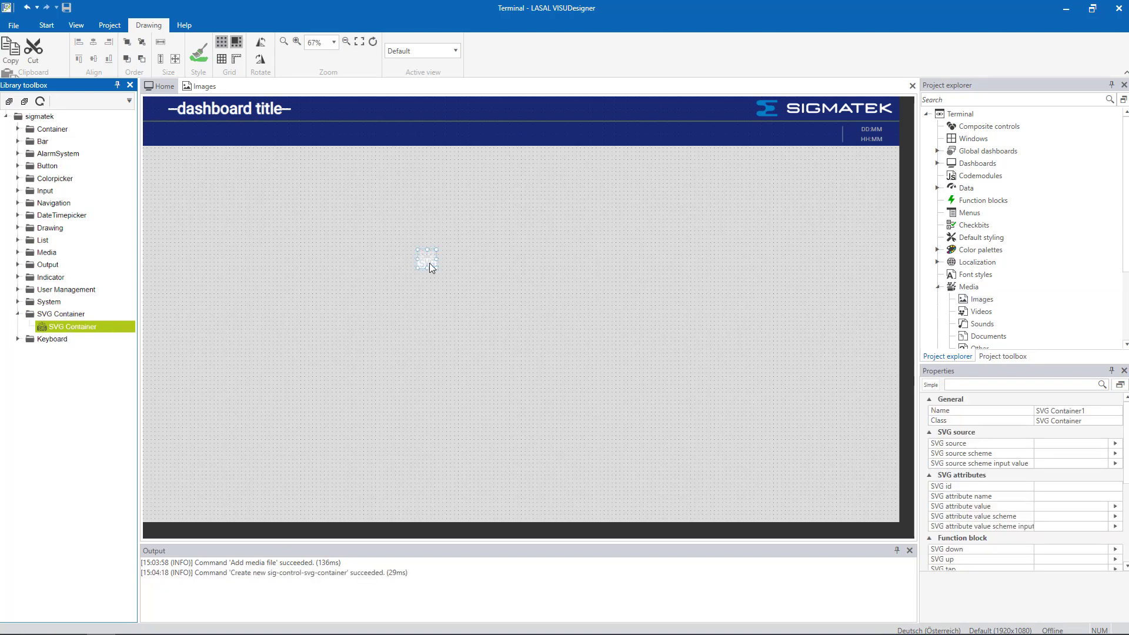
# Step: Show all property levels for the new SVG container and rename it to Tank
pyautogui.click(931, 385)
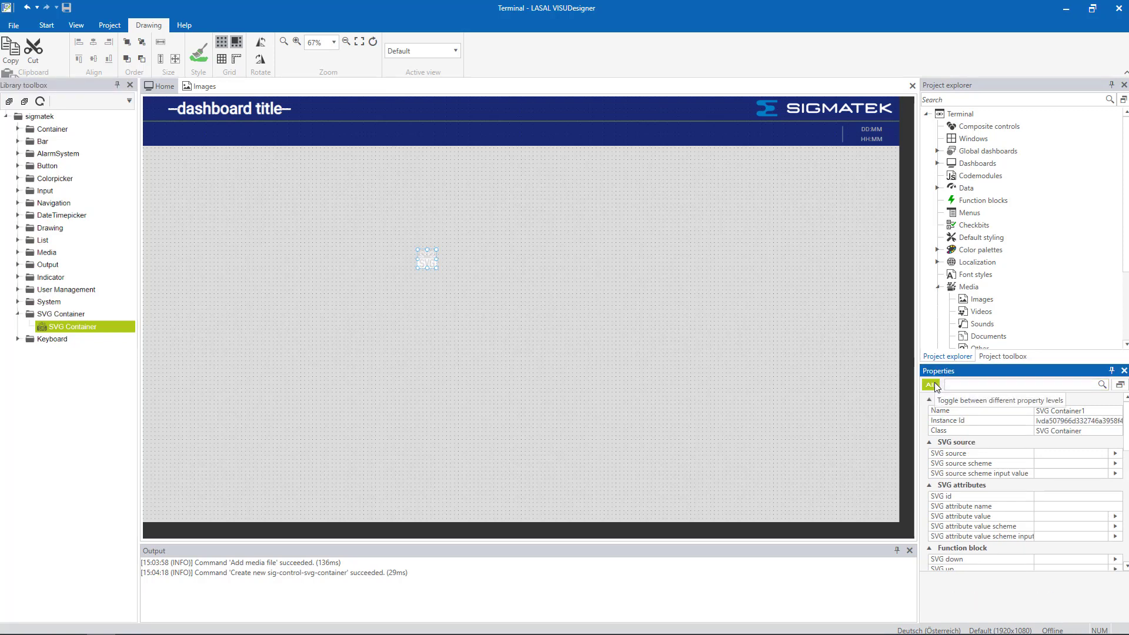
pyautogui.click(974, 411)
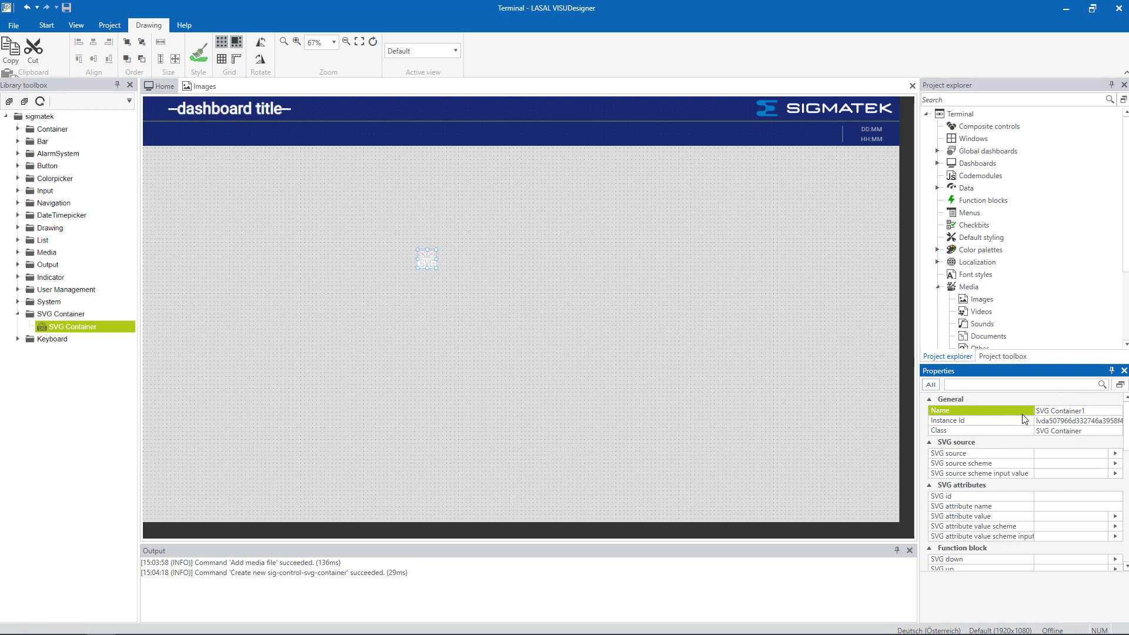
pyautogui.click(1090, 412)
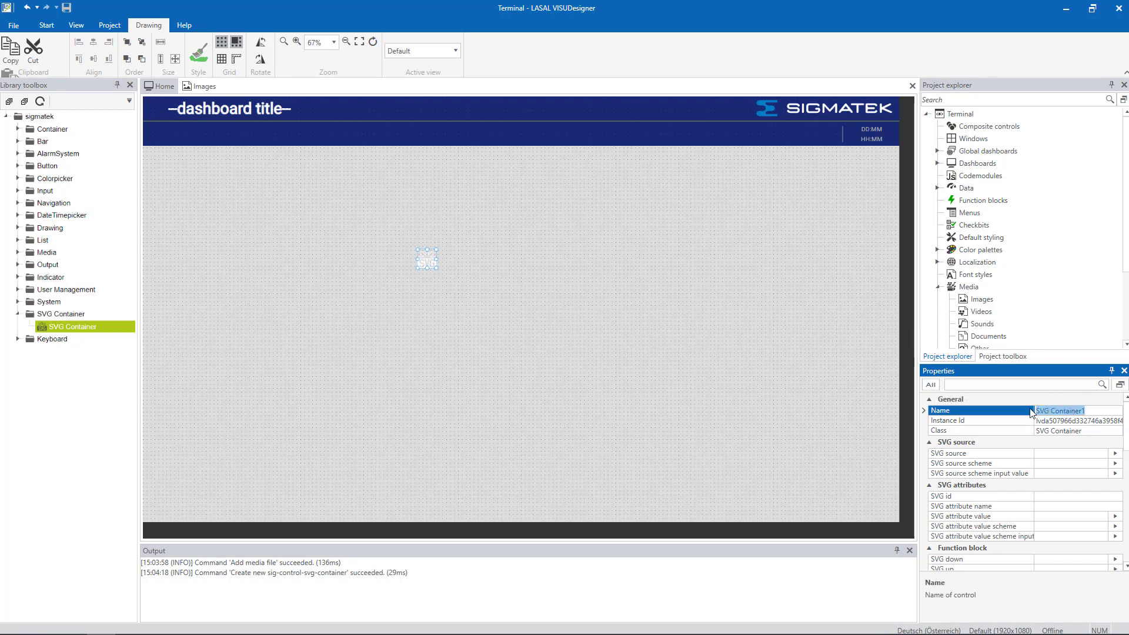
pyautogui.write('Tank')
pyautogui.press('Return')
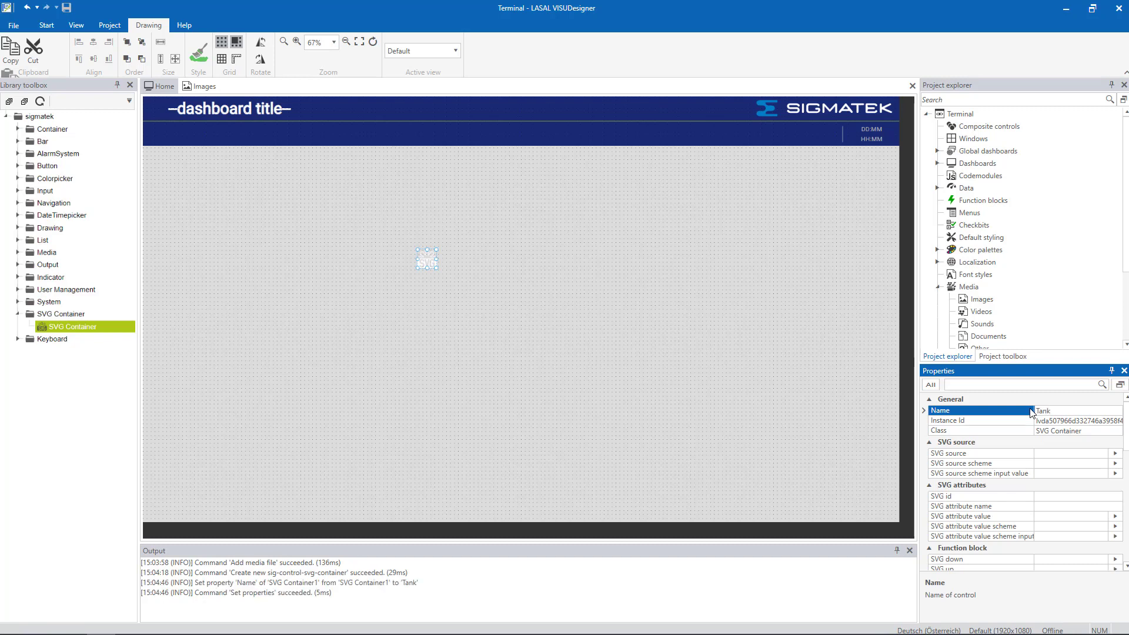
# Step: Assign Tank.svg as the SVG source of the Tank container
pyautogui.click(1115, 454)
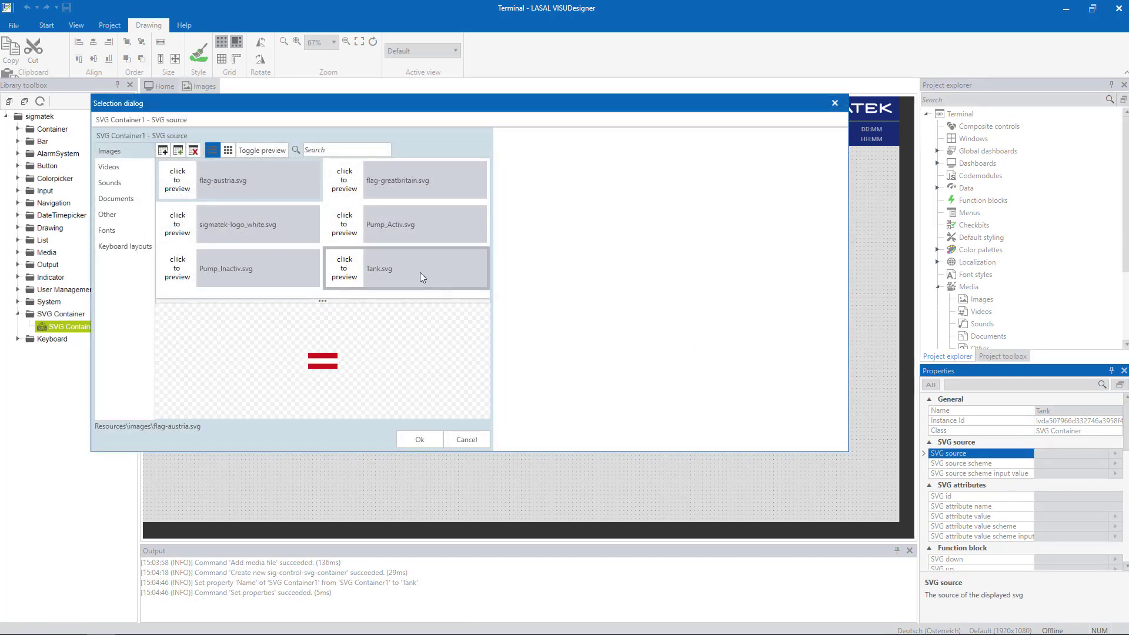
pyautogui.click(420, 273)
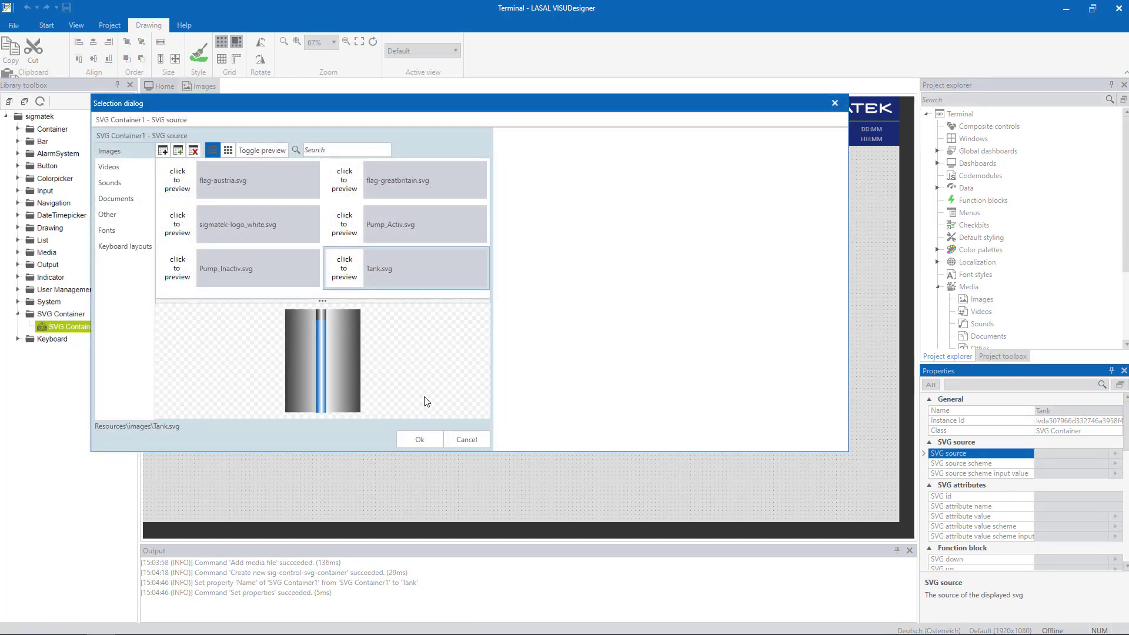
pyautogui.click(428, 442)
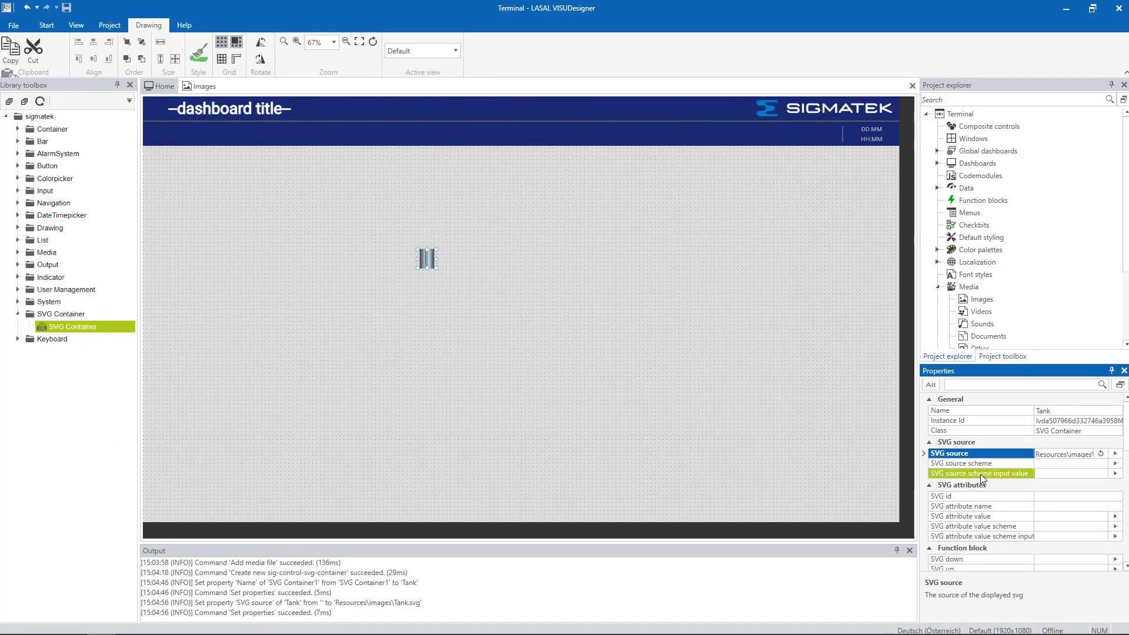
# Step: Position the Tank container at 180 px from the top and 480 px from the left of the dashboard
pyautogui.scroll(-4, 980, 474)
pyautogui.scroll(-5, 979, 474)
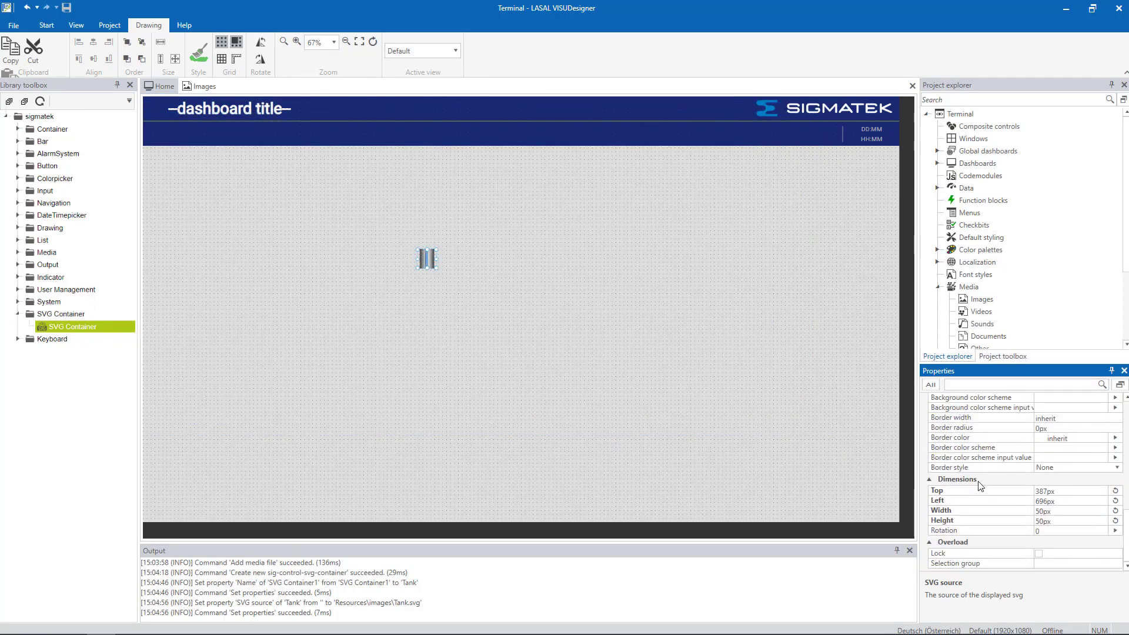
pyautogui.click(1073, 490)
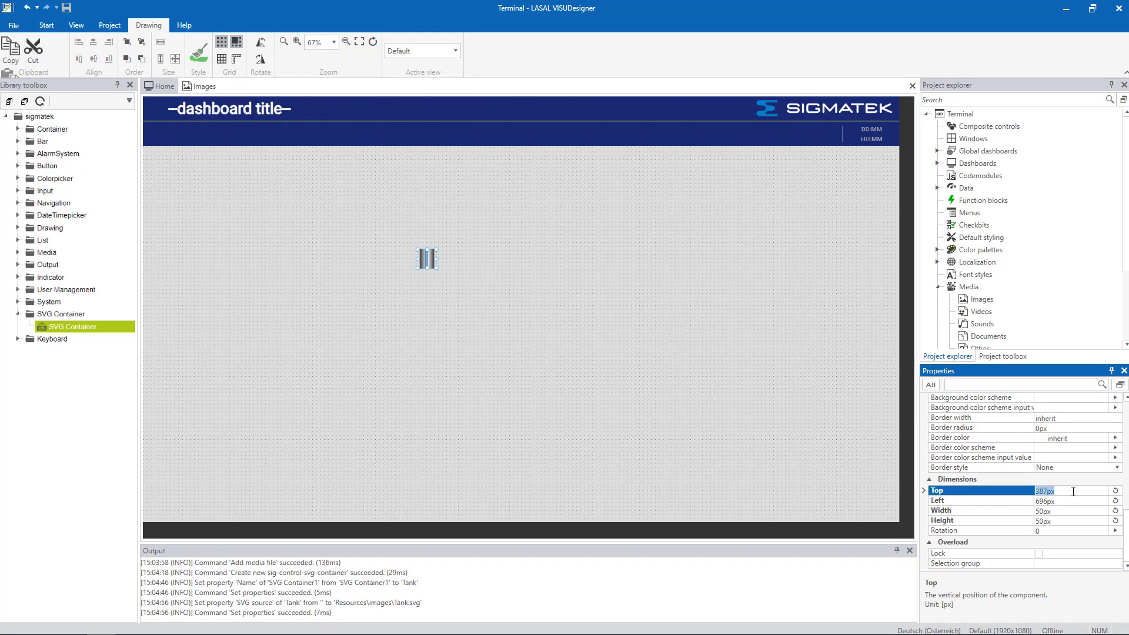
pyautogui.write('180')
pyautogui.press('Return')
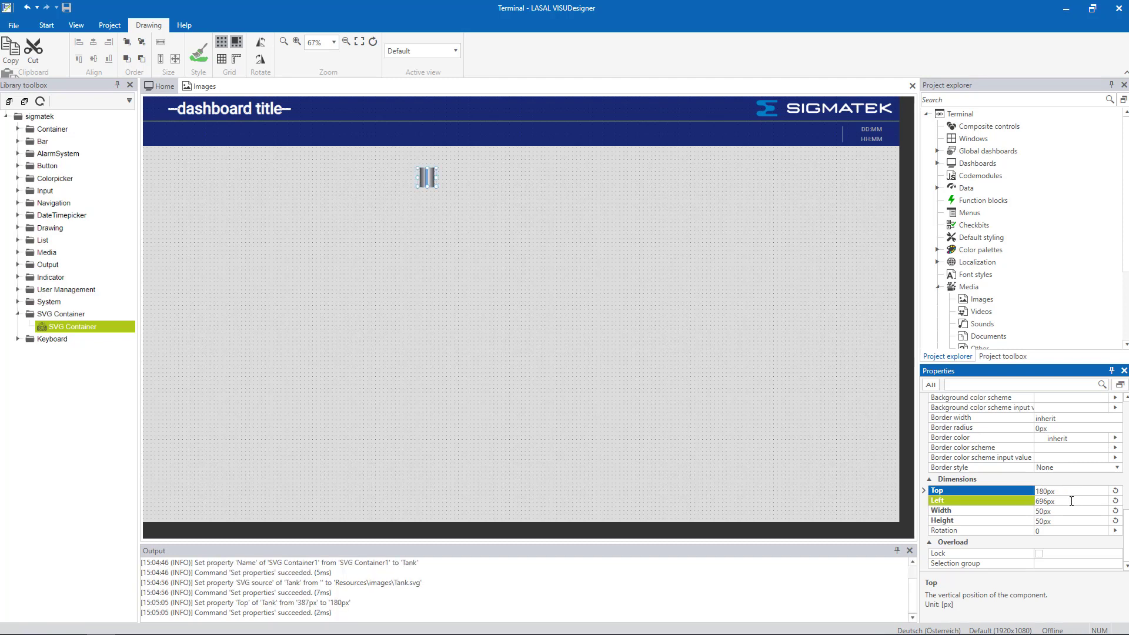
pyautogui.click(1070, 502)
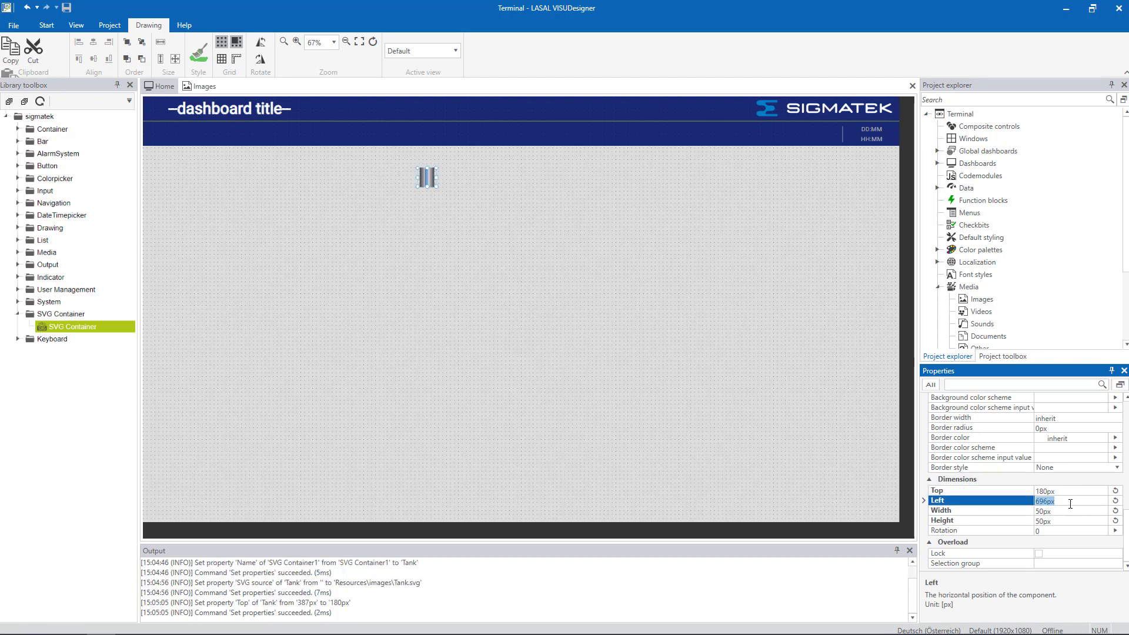
pyautogui.write('480')
pyautogui.press('Return')
# Step: Size the Tank container to 435 px wide and 600 px high
pyautogui.click(1075, 512)
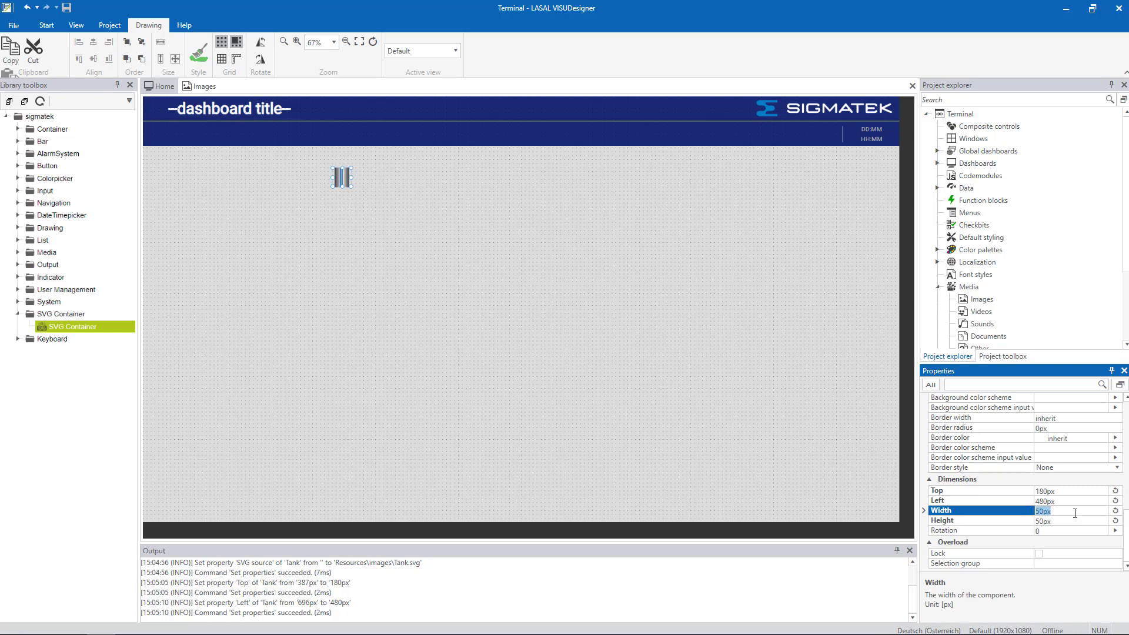
pyautogui.write('435')
pyautogui.press('Return')
pyautogui.click(1070, 522)
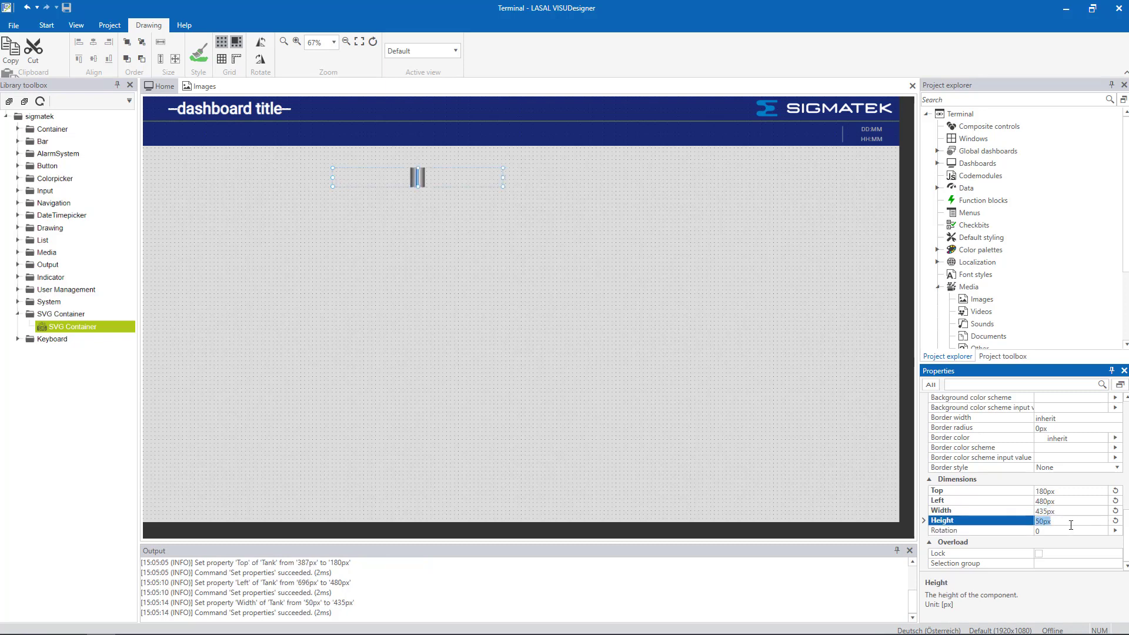
pyautogui.write('600')
pyautogui.press('Return')
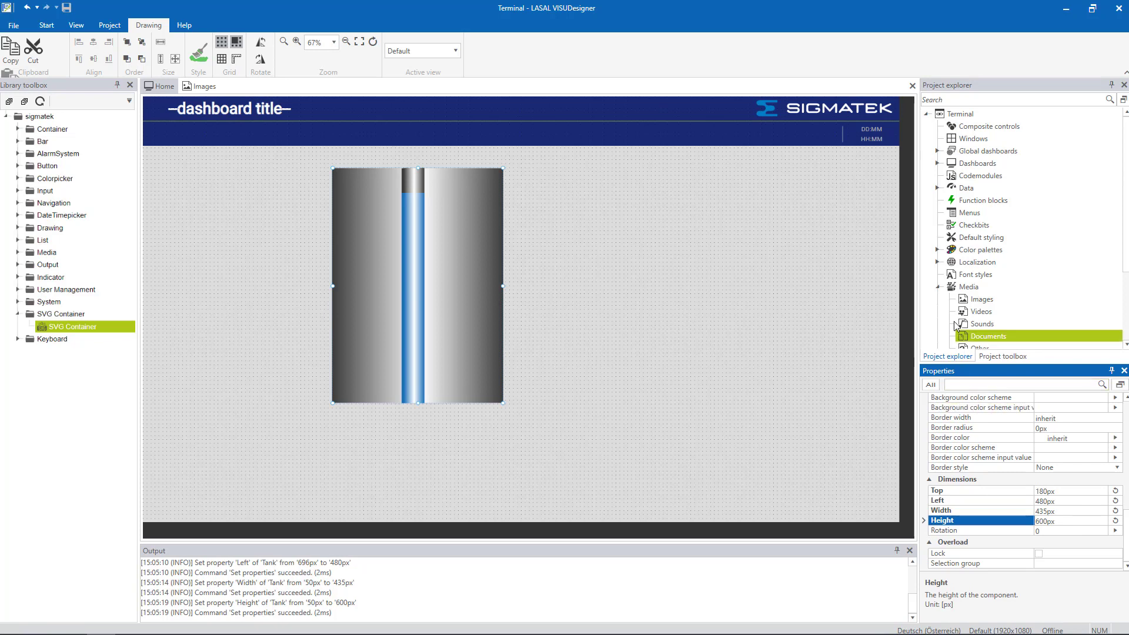
# Step: Update the MachineControl station, importing only the PumpControl1 datapoint, and accept the units and formulas update
pyautogui.click(937, 188)
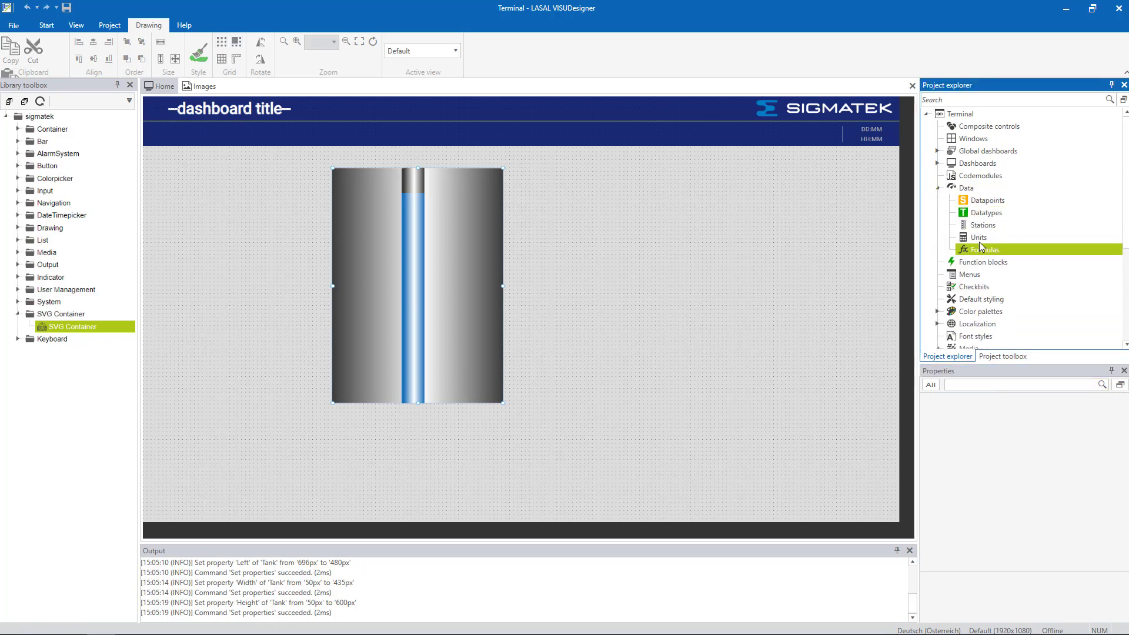
pyautogui.doubleClick(982, 224)
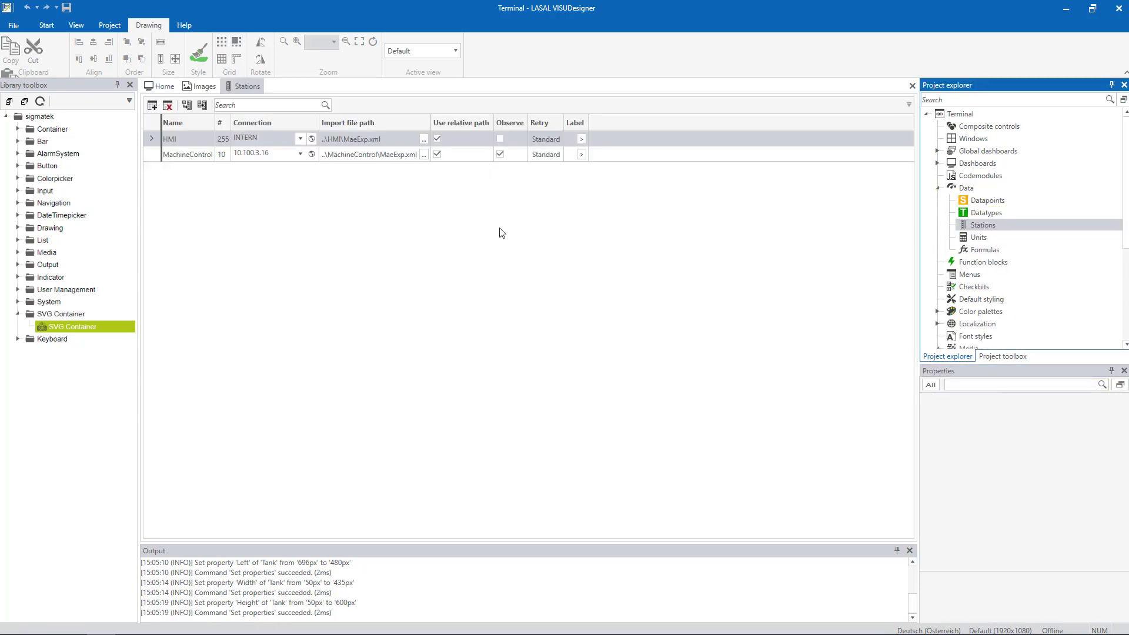
pyautogui.click(186, 154)
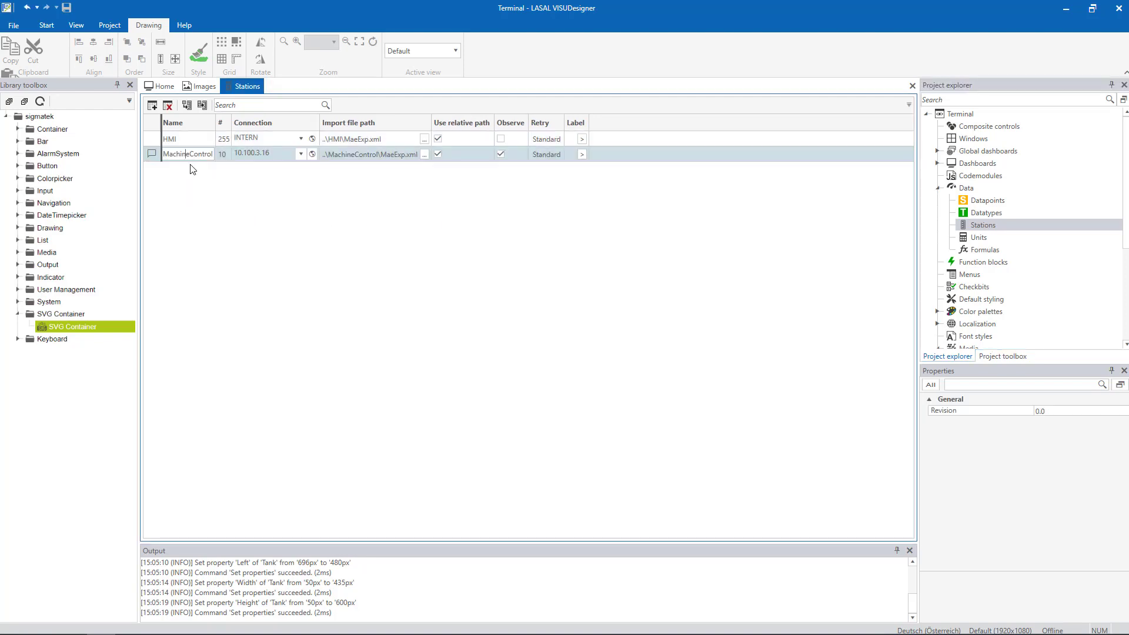
pyautogui.click(187, 105)
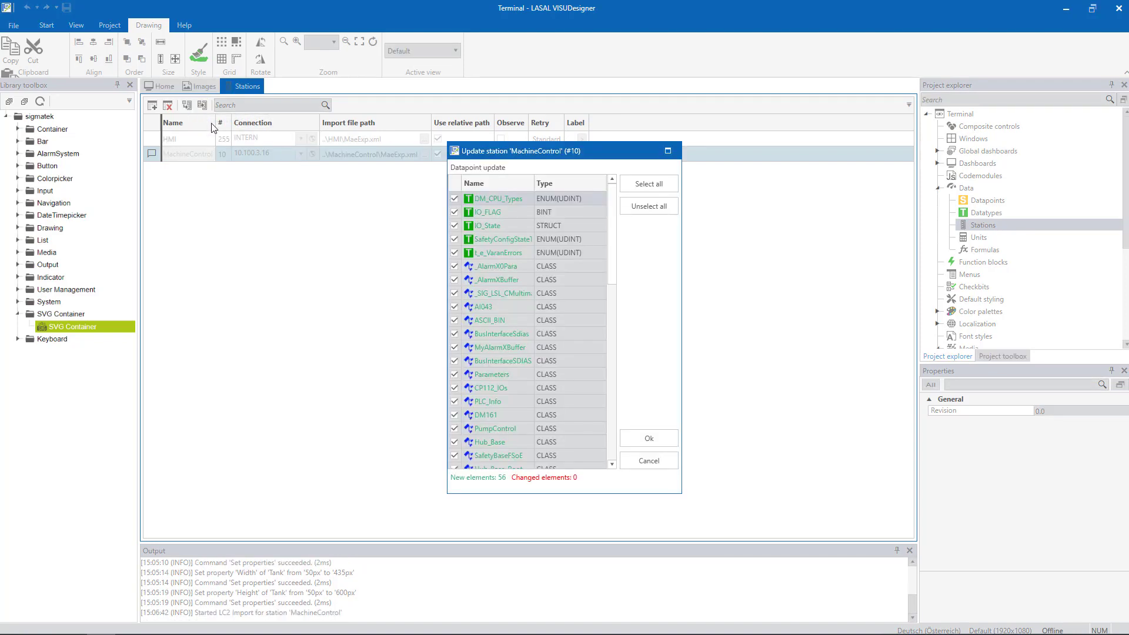
pyautogui.click(640, 209)
pyautogui.moveTo(613, 219); pyautogui.dragTo(615, 380)
pyautogui.click(453, 354)
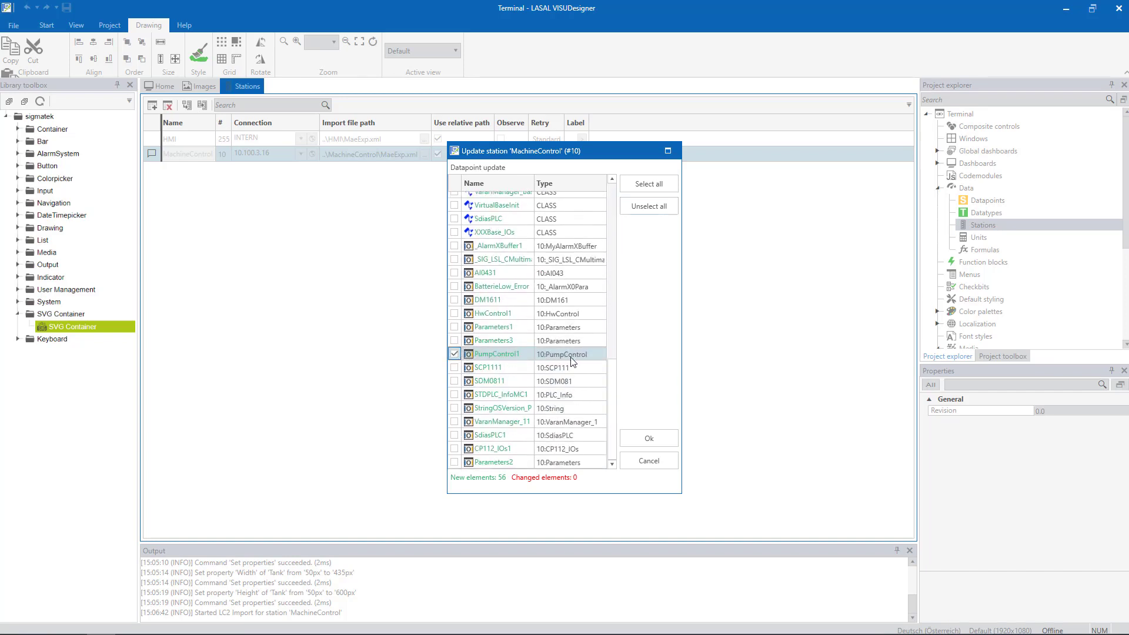
pyautogui.click(646, 437)
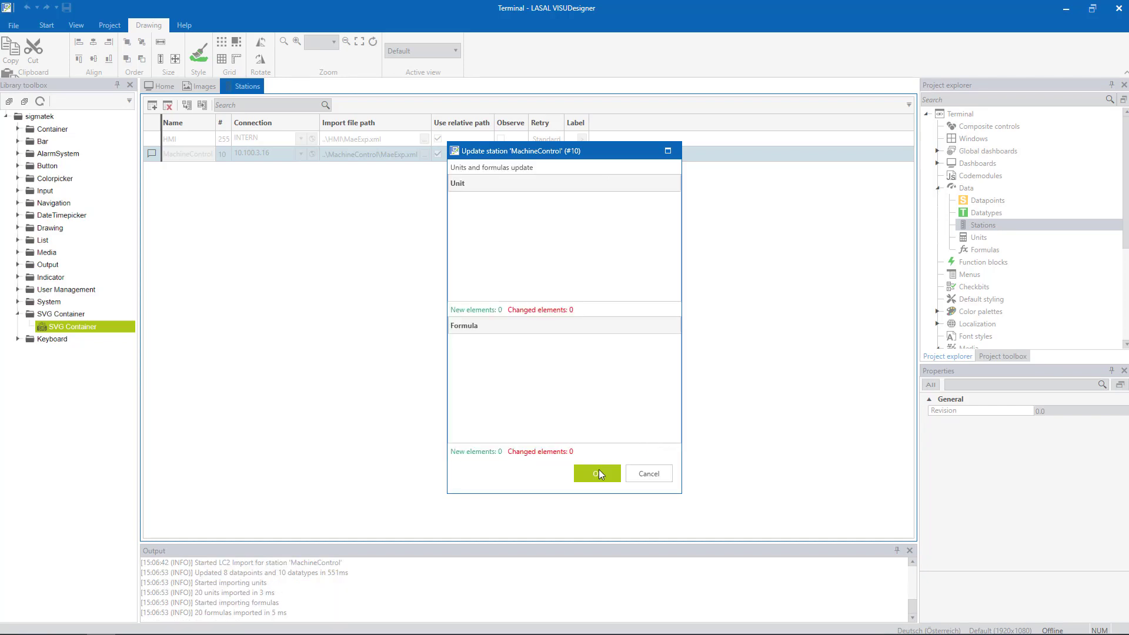
pyautogui.click(599, 474)
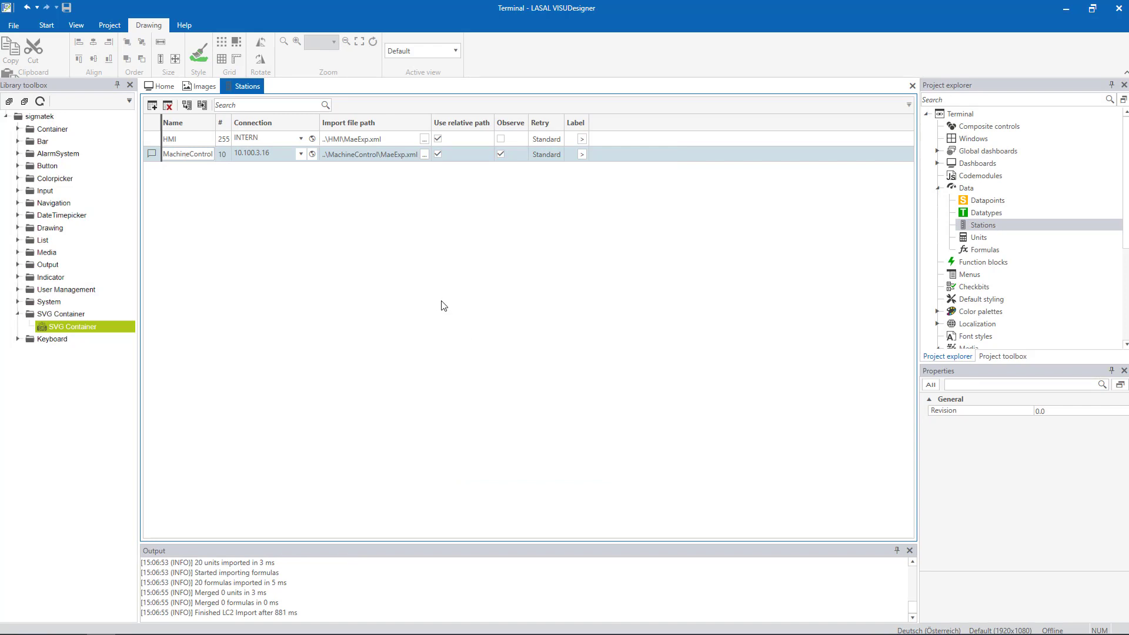
# Step: Place a Bar Straight control over the tank on the Home dashboard and accept importing the sig-control-bar-straight control
pyautogui.click(164, 87)
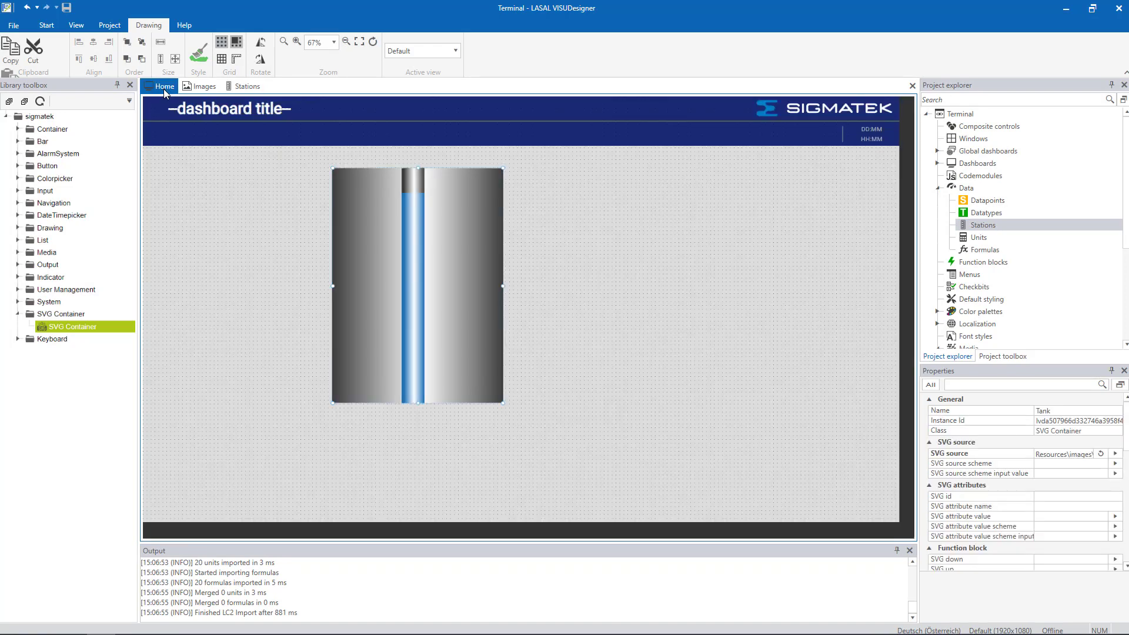
pyautogui.click(94, 130)
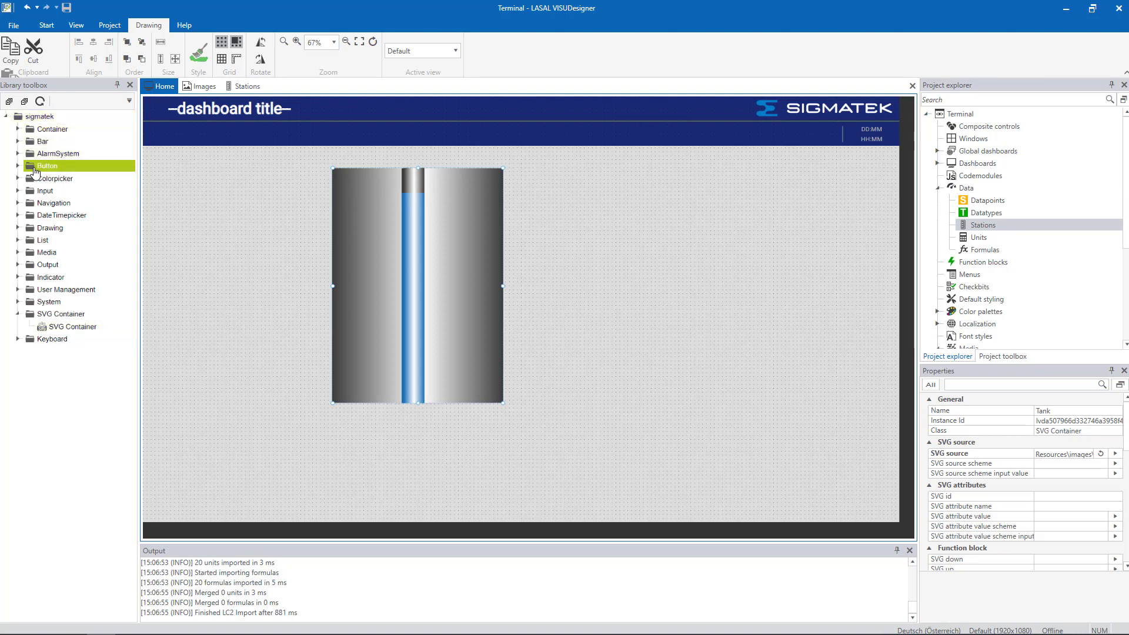
pyautogui.click(19, 142)
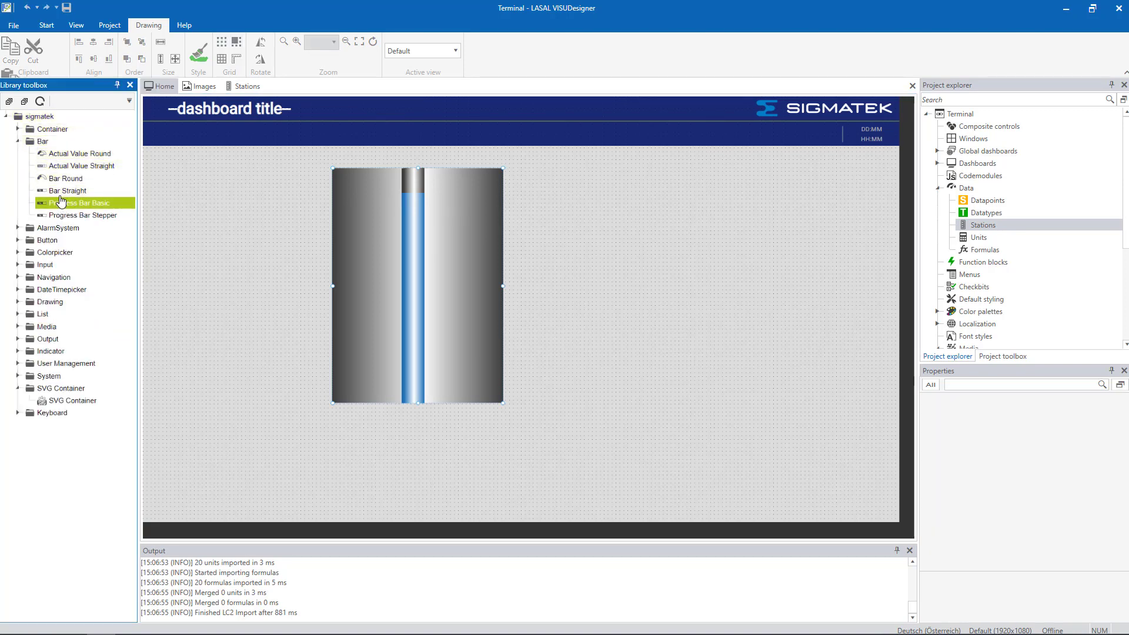
pyautogui.moveTo(67, 191); pyautogui.dragTo(392, 253)
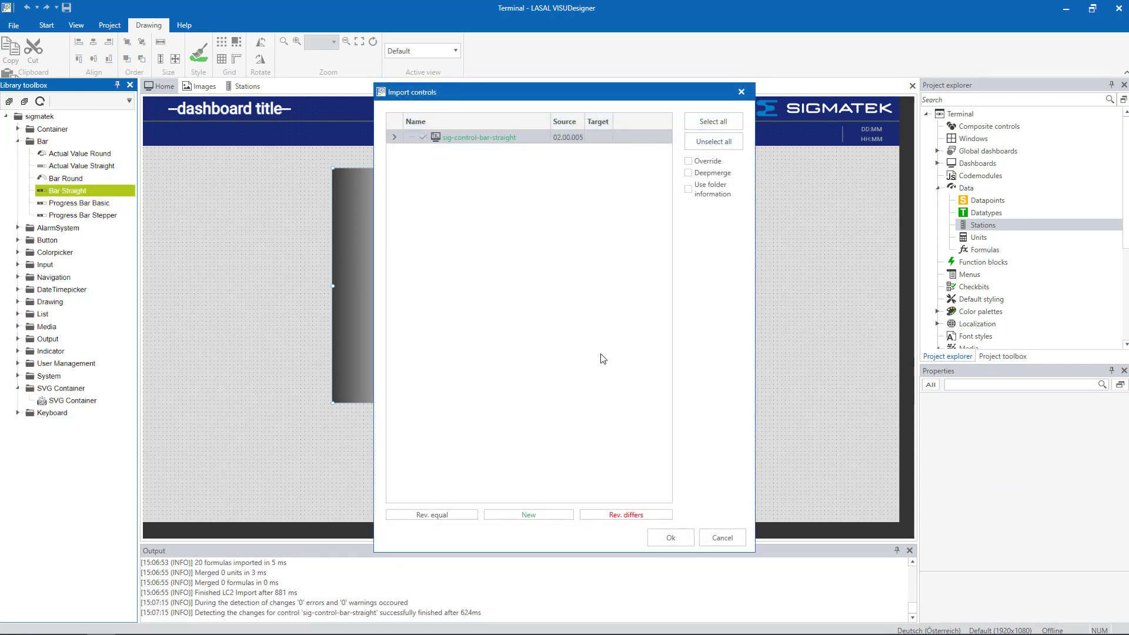
pyautogui.click(675, 538)
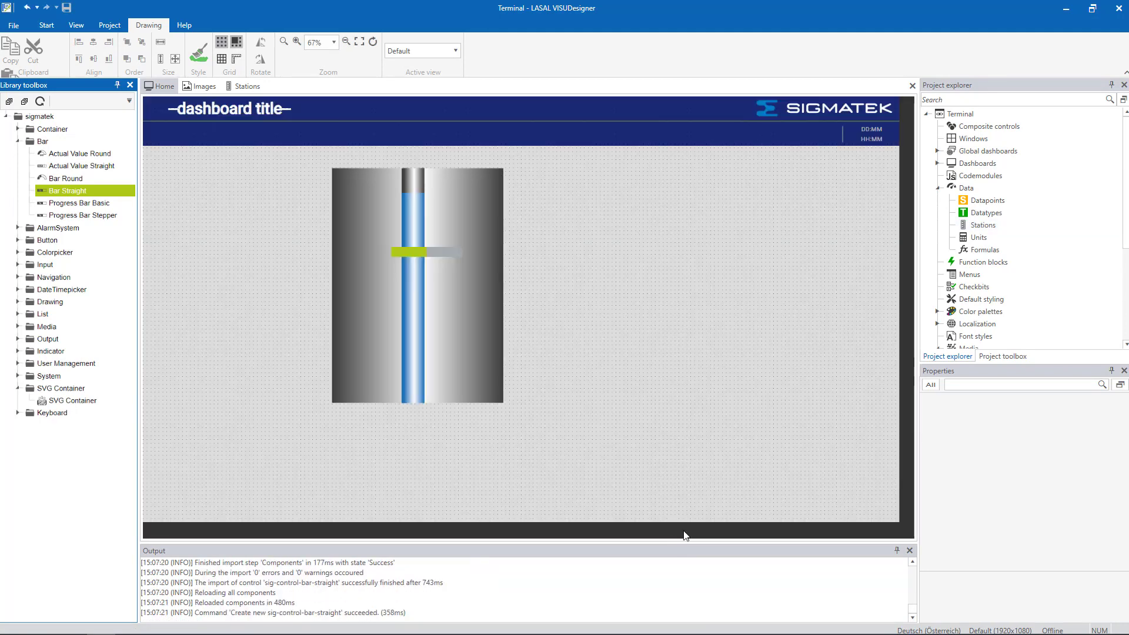
# Step: Rename the new straight bar on the tank to ActFillLevel
pyautogui.click(419, 255)
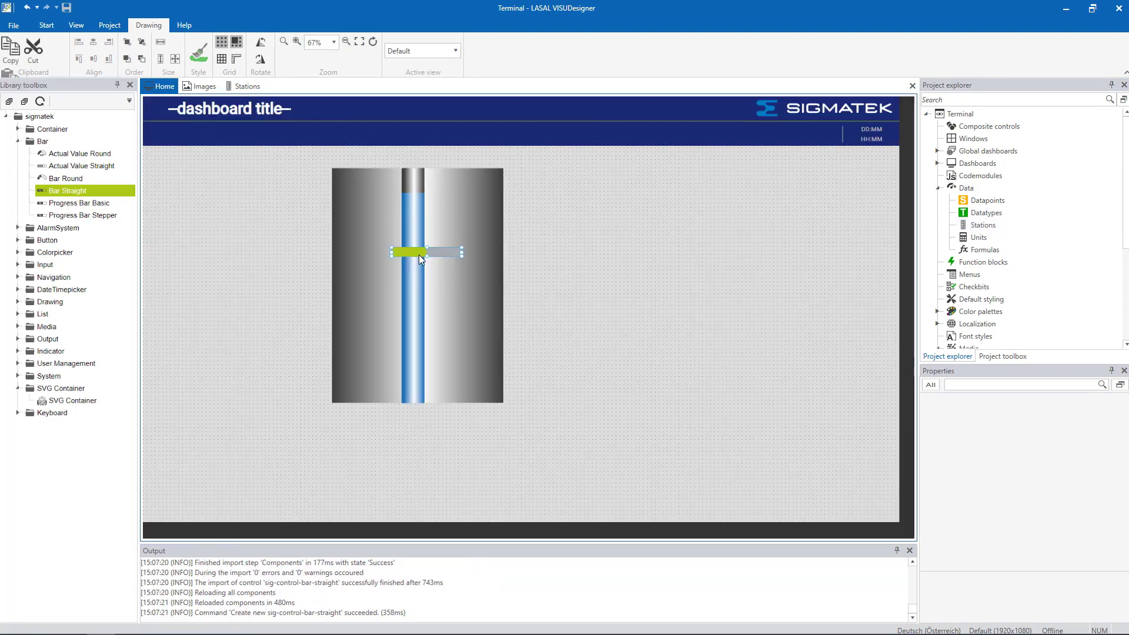
pyautogui.click(1026, 414)
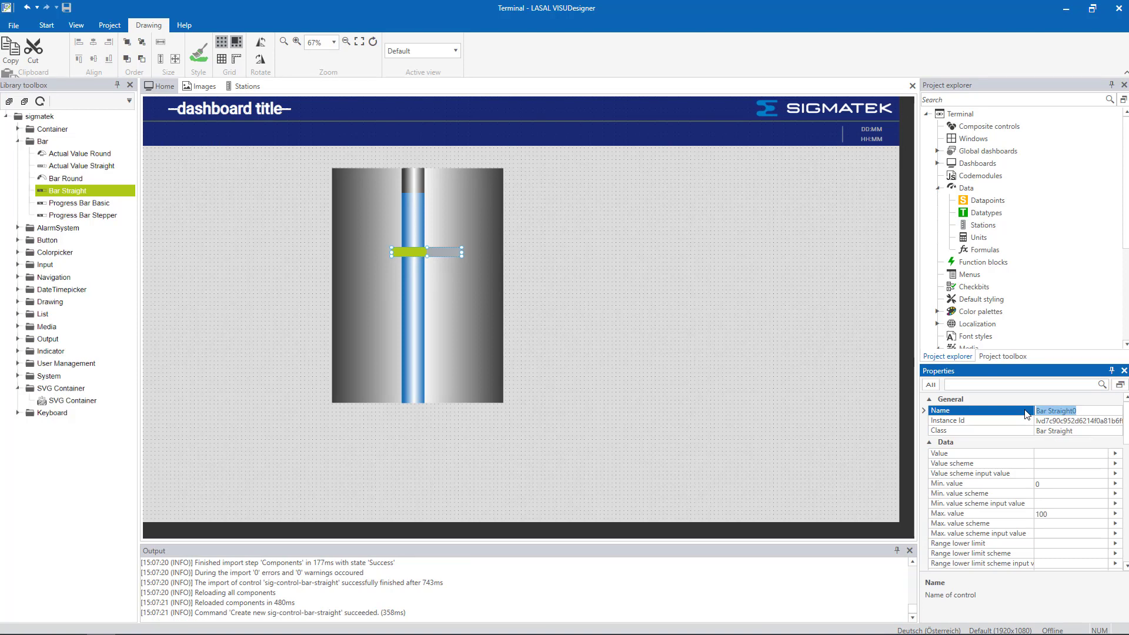
pyautogui.write('ActFillLevel')
pyautogui.press('Return')
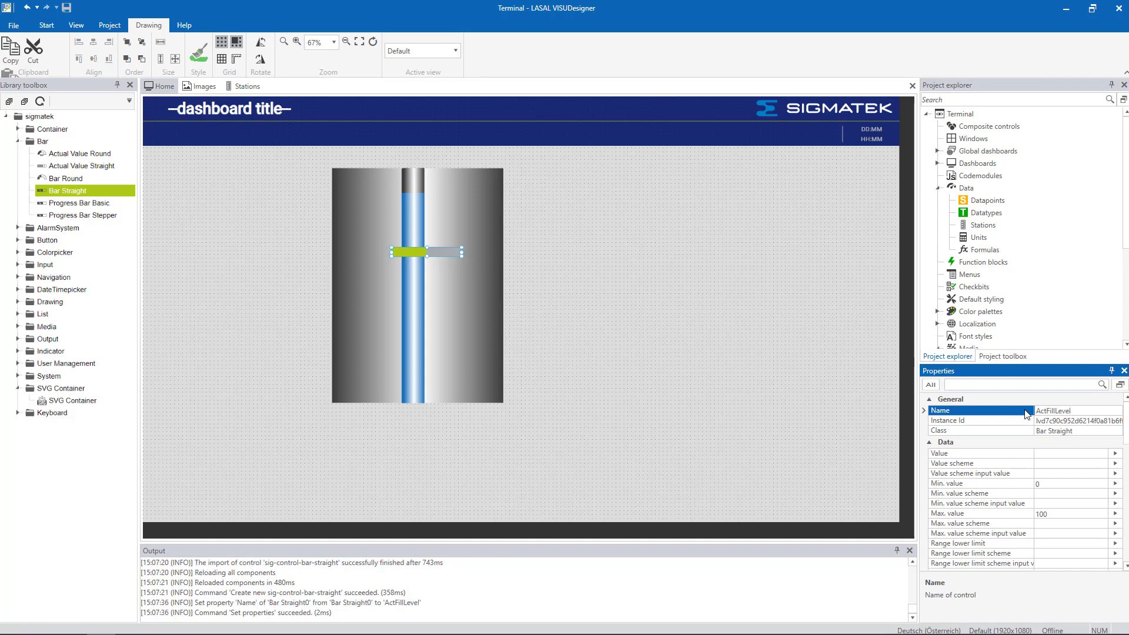
# Step: Link the ActFillLevel bar's value to the ActFillLevelVisu datapoint of PumpControl1
pyautogui.click(1111, 454)
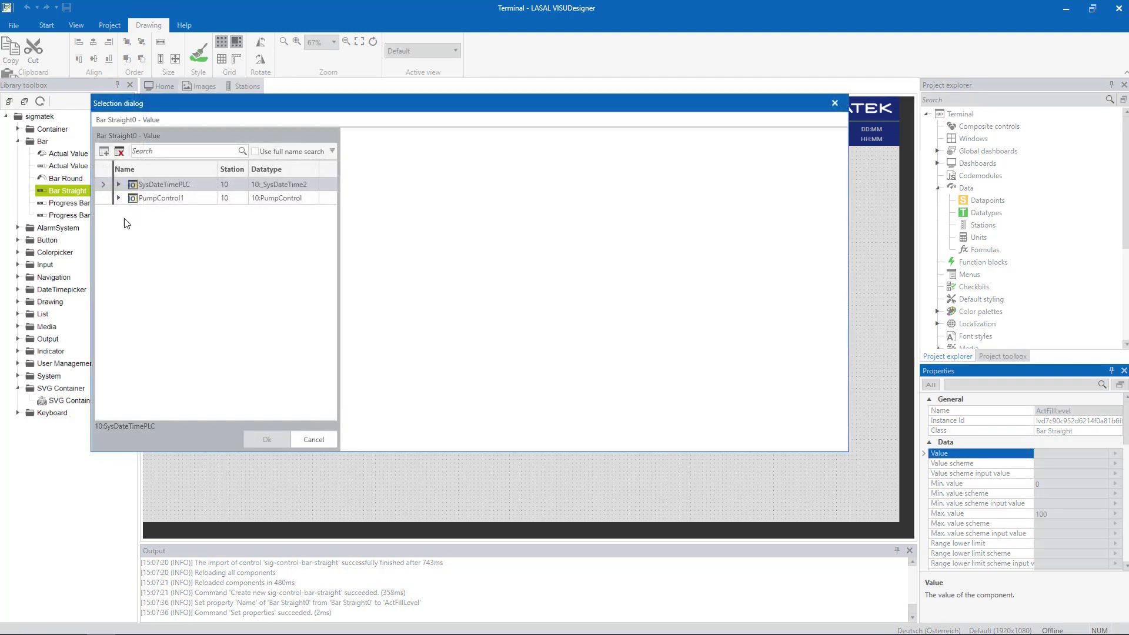
pyautogui.click(118, 198)
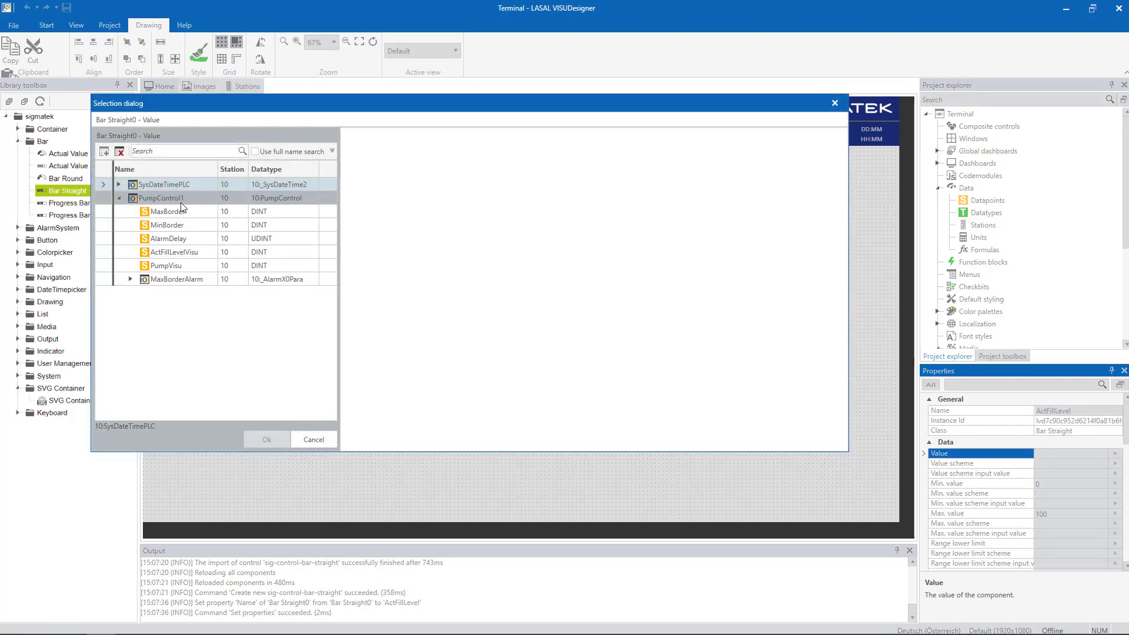
pyautogui.click(182, 251)
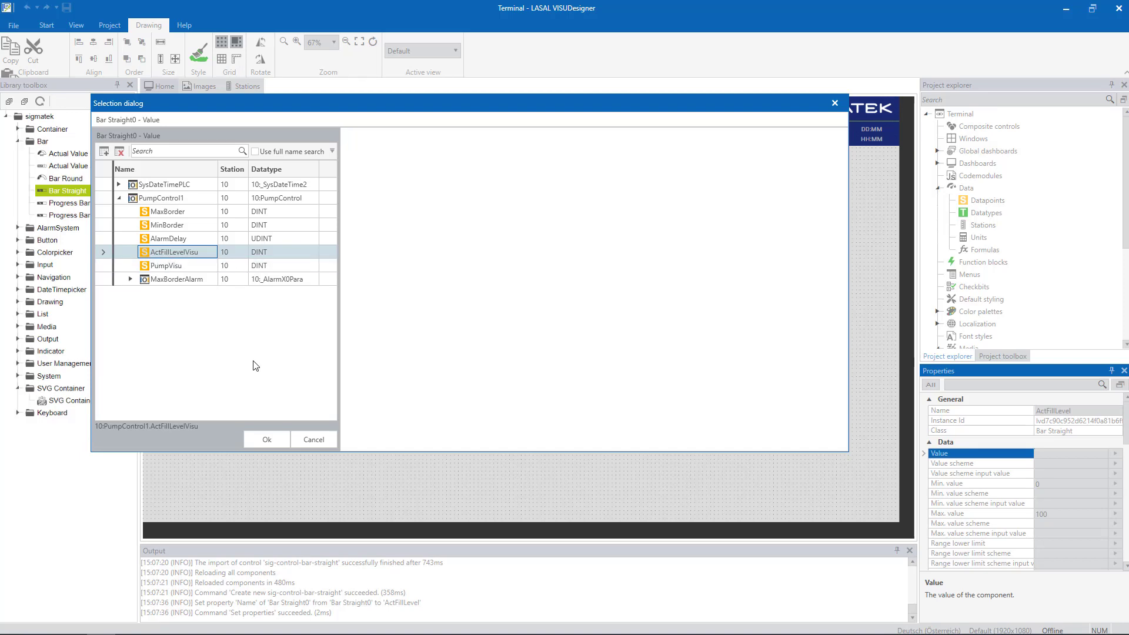
pyautogui.click(280, 446)
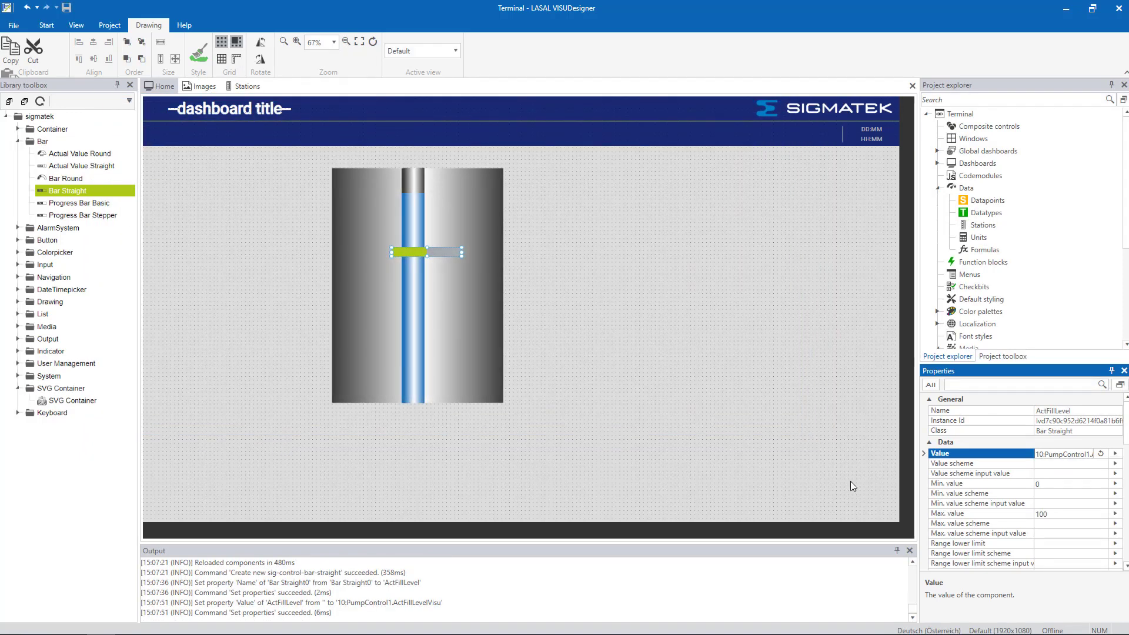
# Step: Set the ActFillLevel bar's maximum value to 5000
pyautogui.click(1067, 515)
pyautogui.write('5000')
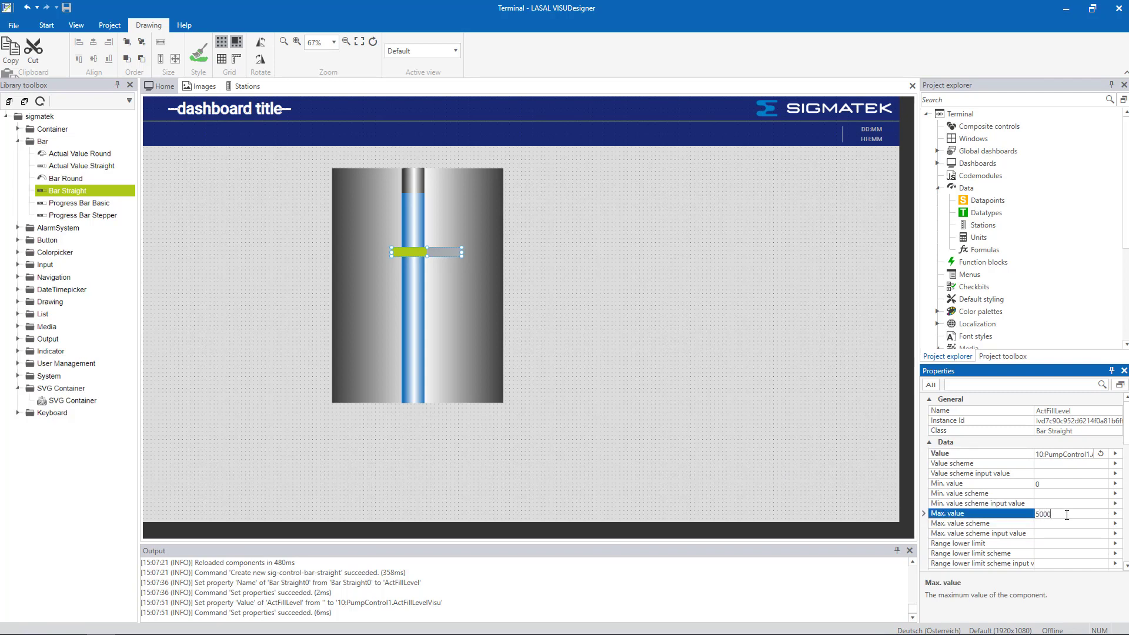
pyautogui.press('Return')
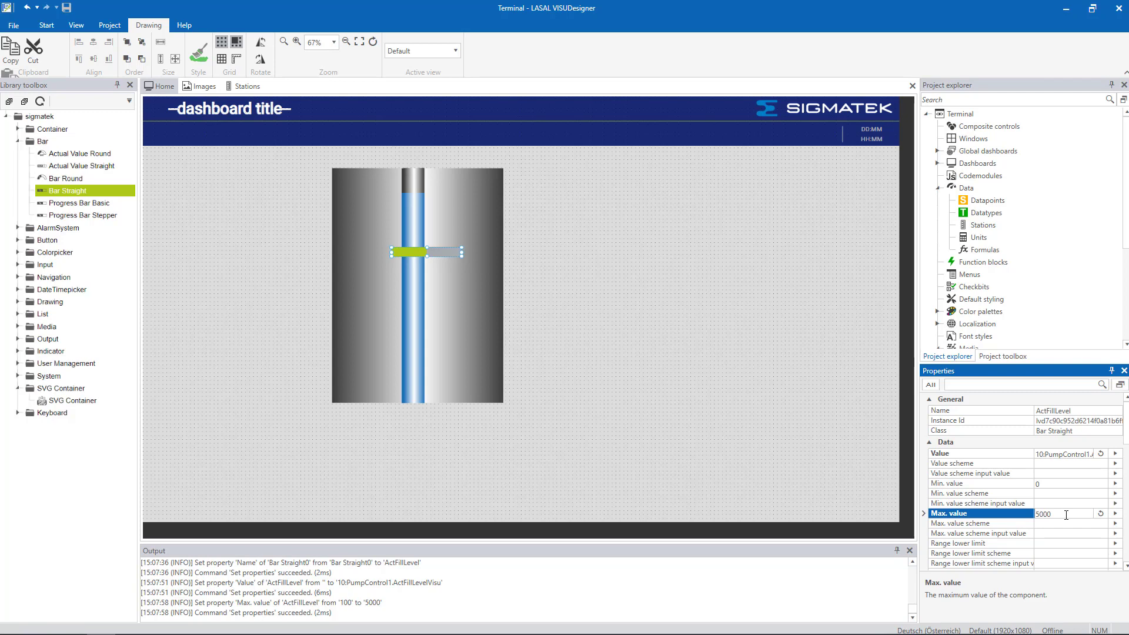
# Step: For the ActFillLevel bar's color, start a new color named Filllevel_Bar in the TrainingColors palette
pyautogui.scroll(-7, 1067, 514)
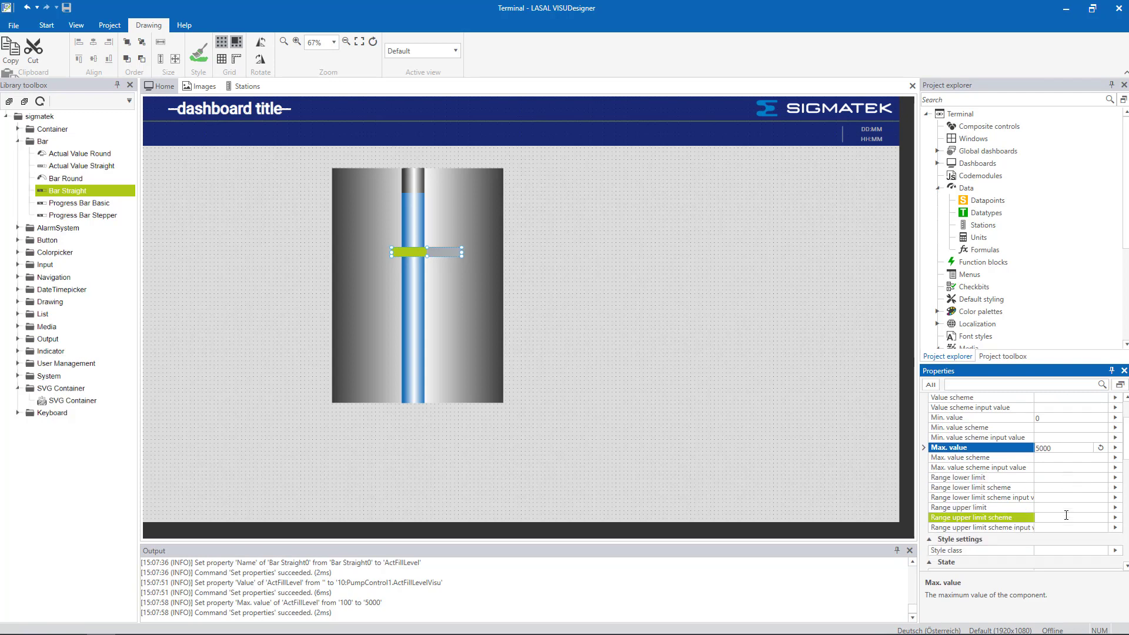
pyautogui.scroll(-3, 1066, 517)
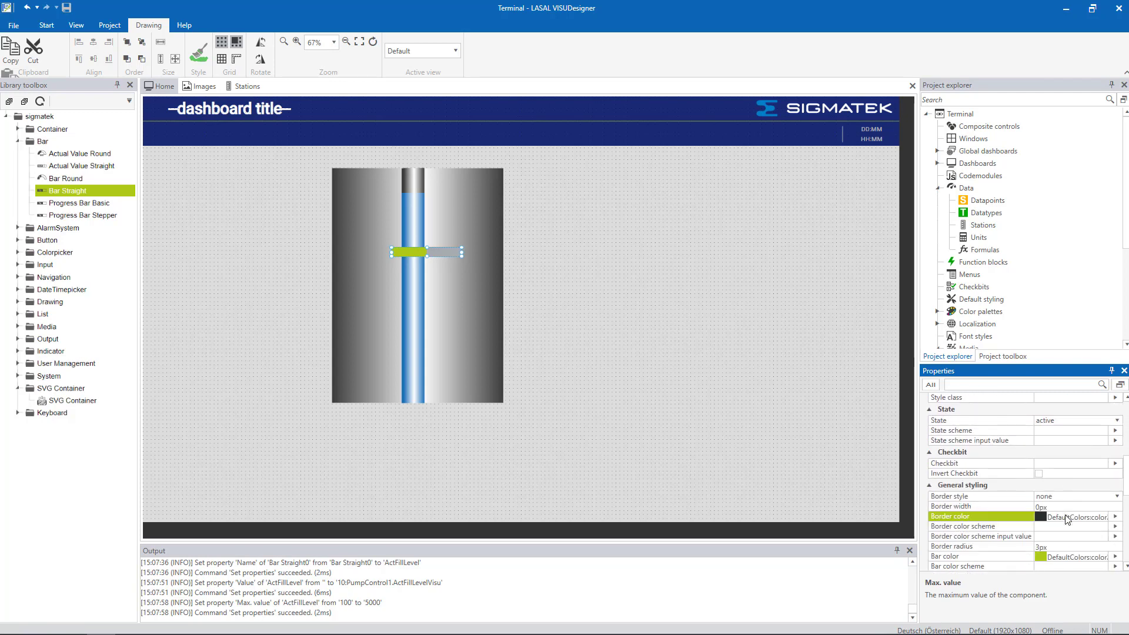
pyautogui.scroll(-2, 1067, 516)
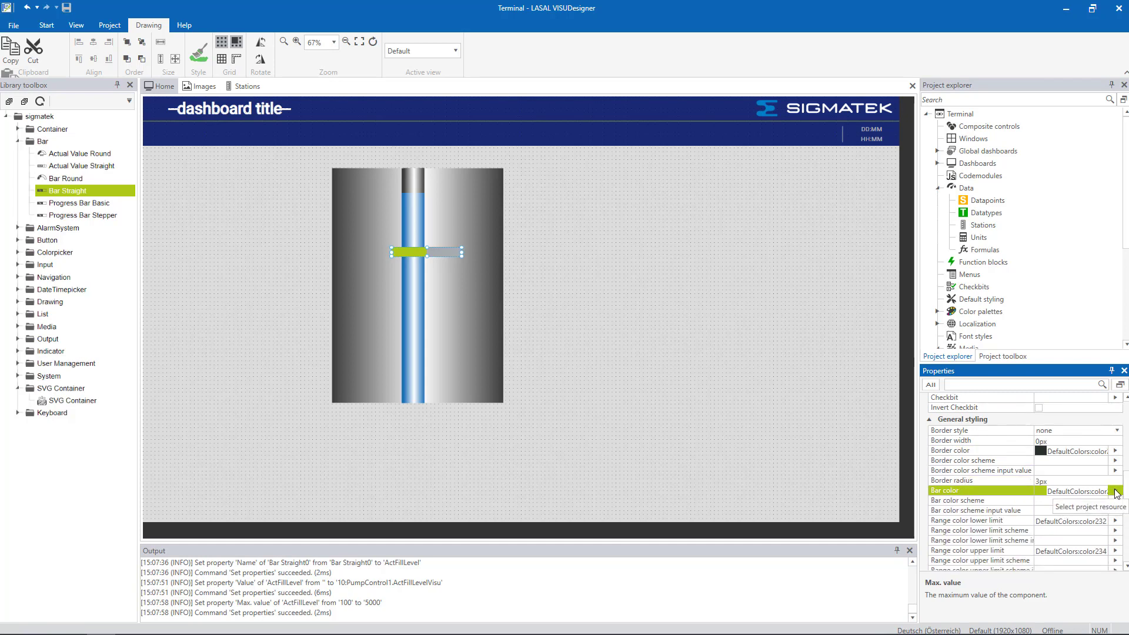
pyautogui.click(1115, 492)
pyautogui.click(1115, 491)
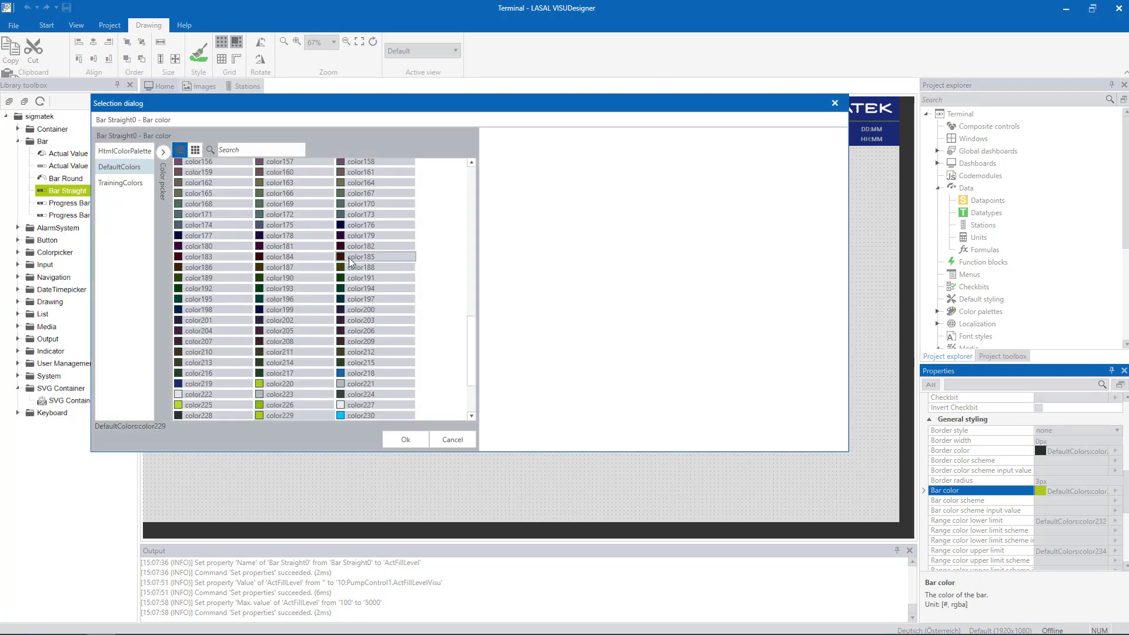
pyautogui.click(124, 184)
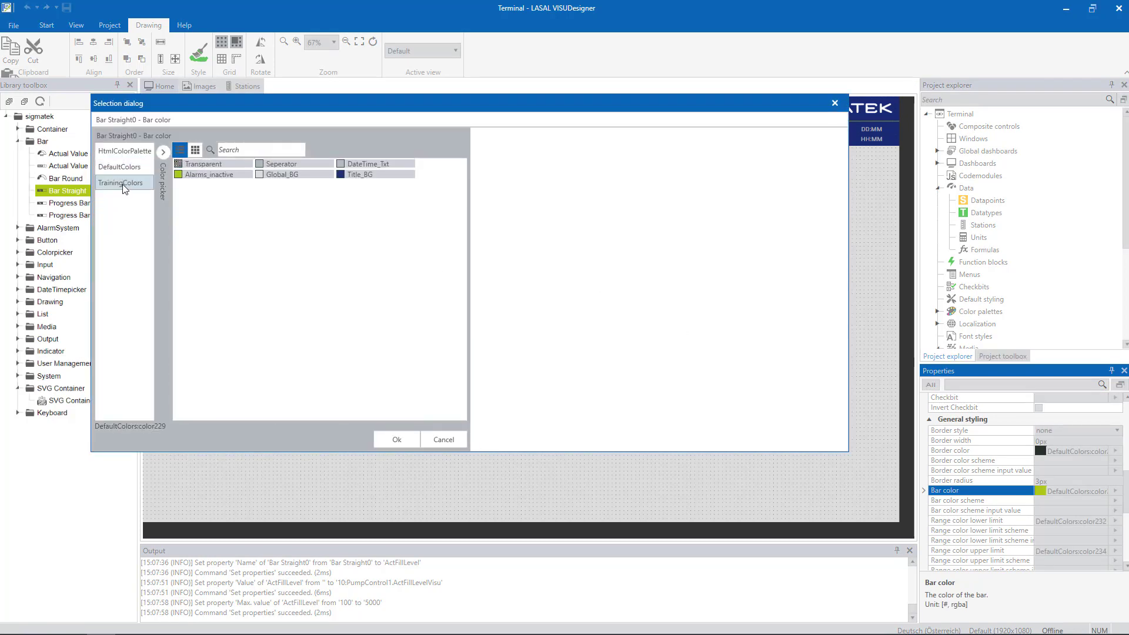
pyautogui.click(164, 152)
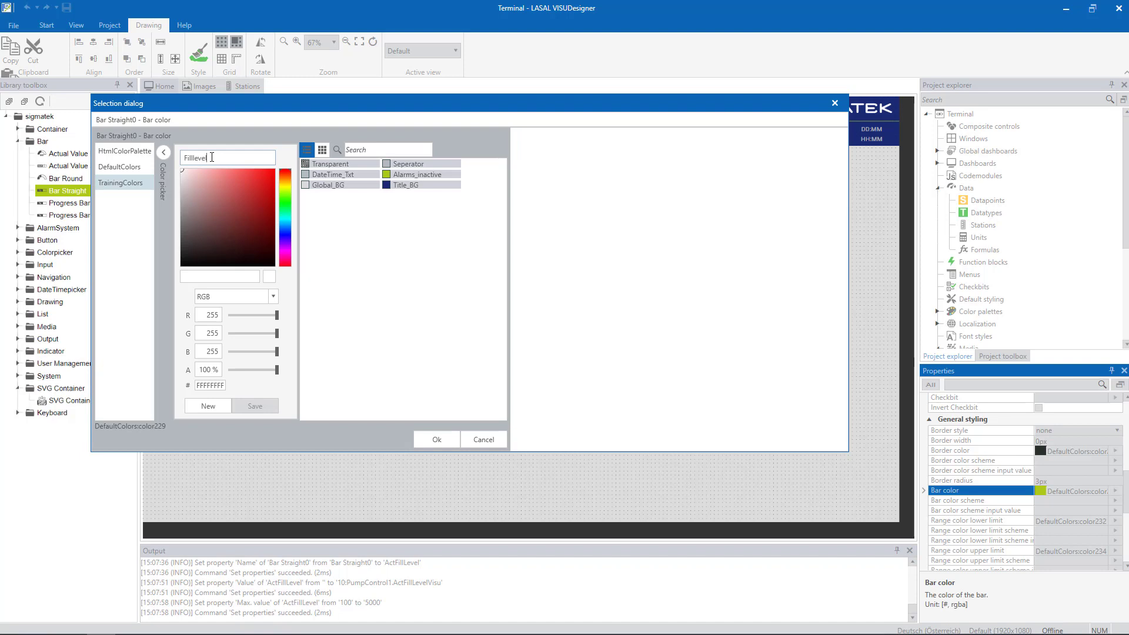
pyautogui.write('Bar')
# Step: Define Filllevel_Bar as RGB 109, 179, 238, create it in the palette and apply it as the bar color
pyautogui.moveTo(201, 316); pyautogui.dragTo(226, 316)
pyautogui.write('109')
pyautogui.moveTo(209, 333); pyautogui.dragTo(251, 340)
pyautogui.write('179')
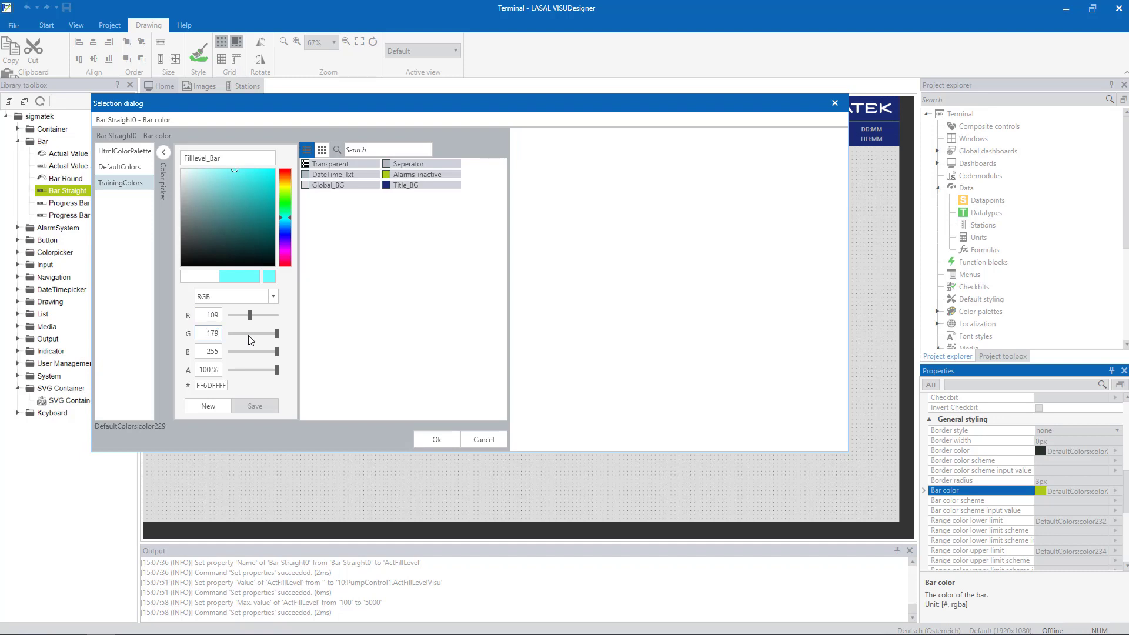
pyautogui.press('Tab')
pyautogui.write('2')
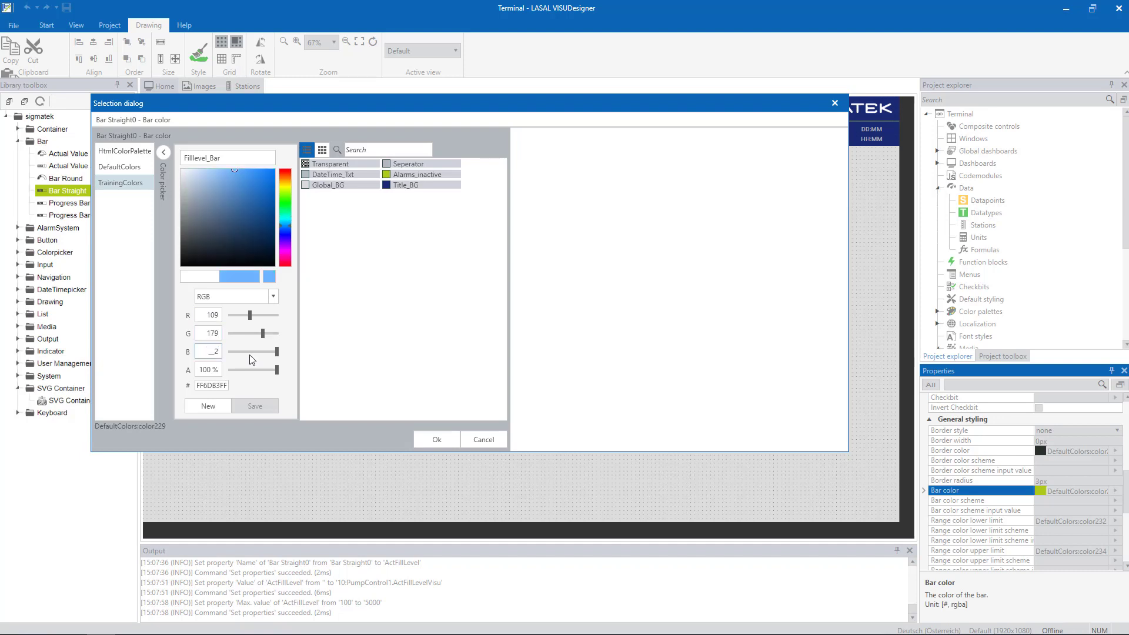
pyautogui.write('38')
pyautogui.click(209, 406)
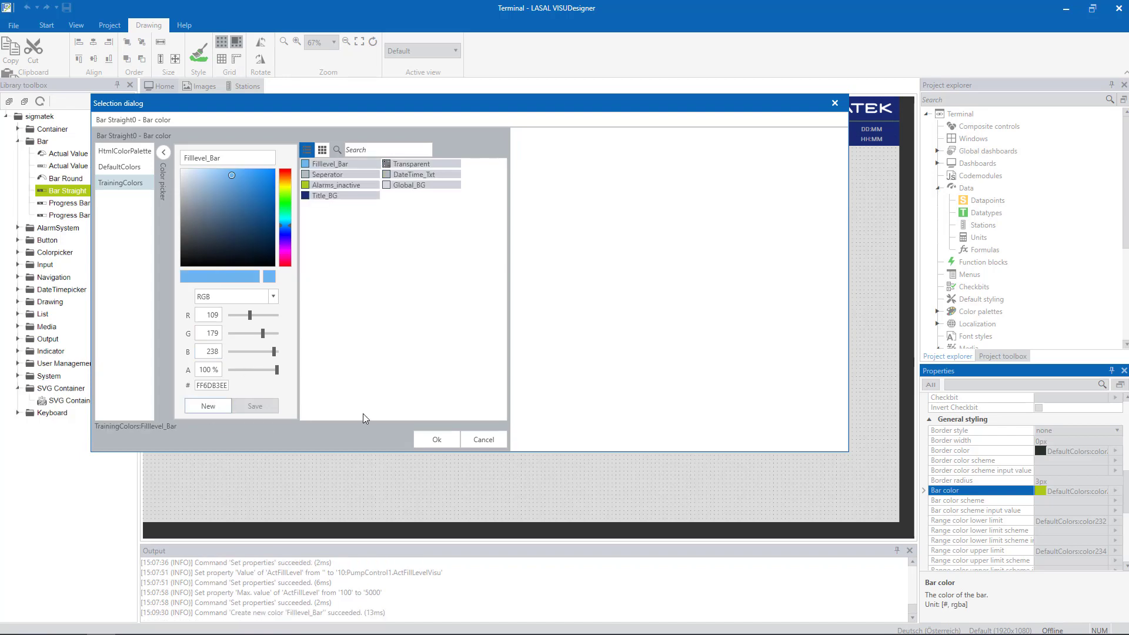
pyautogui.click(436, 439)
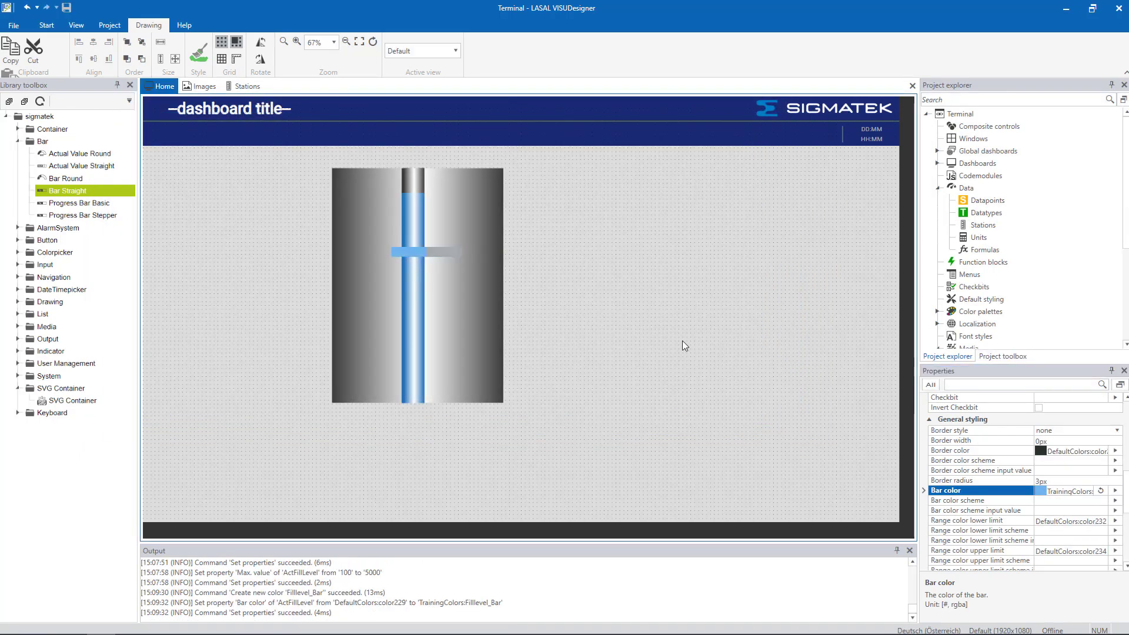
# Step: Set the ActFillLevel bar's background color to Transparent from the TrainingColors palette
pyautogui.scroll(-1, 973, 453)
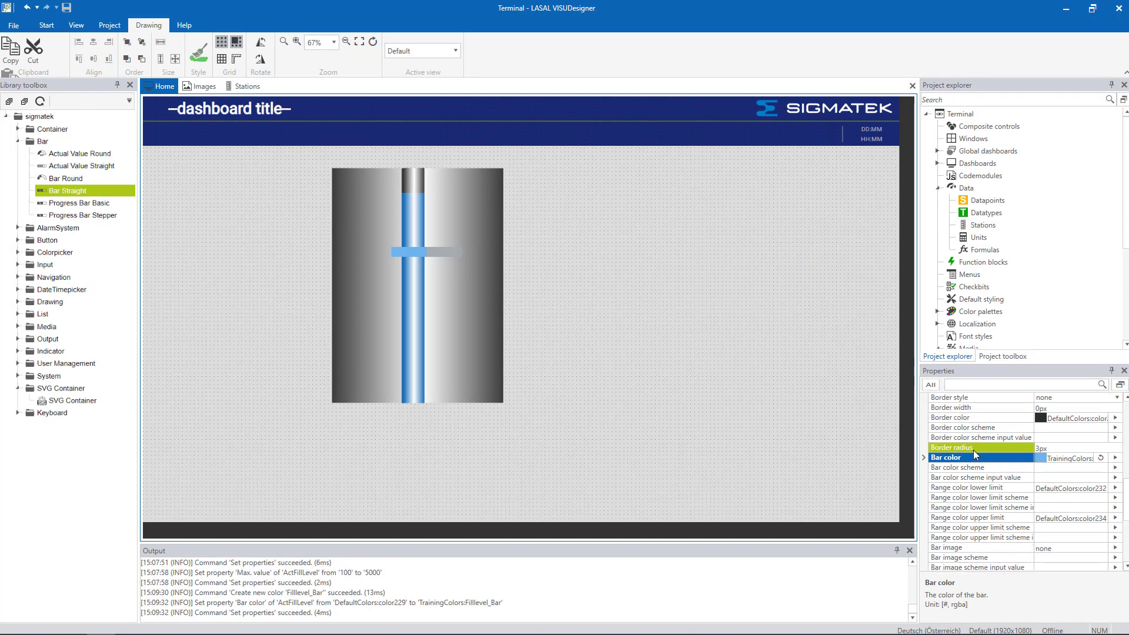
pyautogui.scroll(-3, 973, 450)
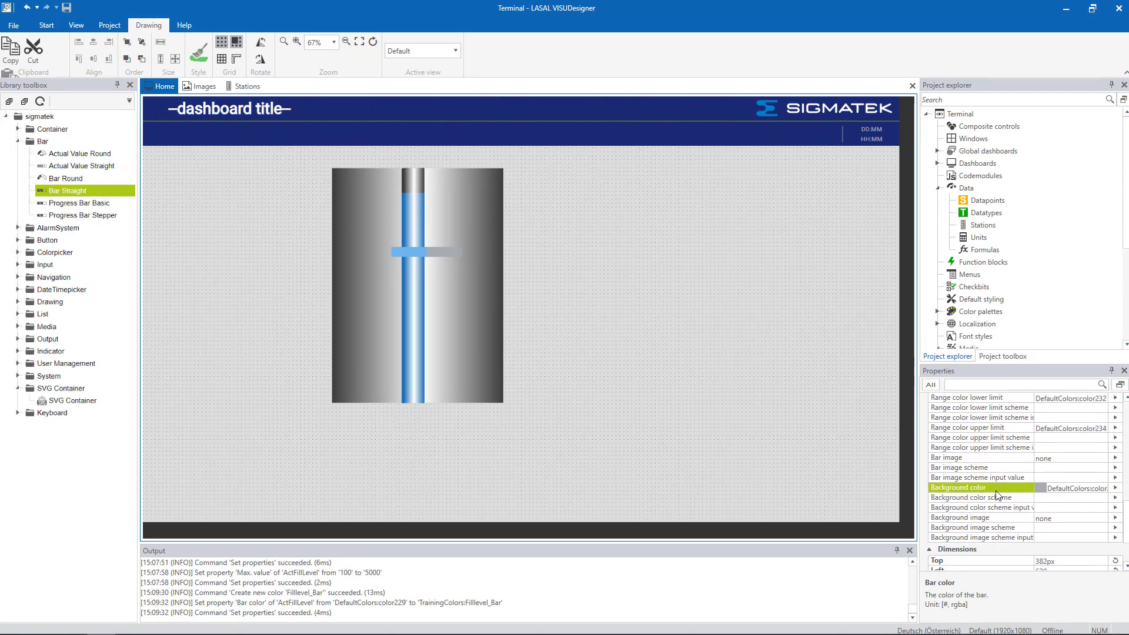
pyautogui.click(1115, 489)
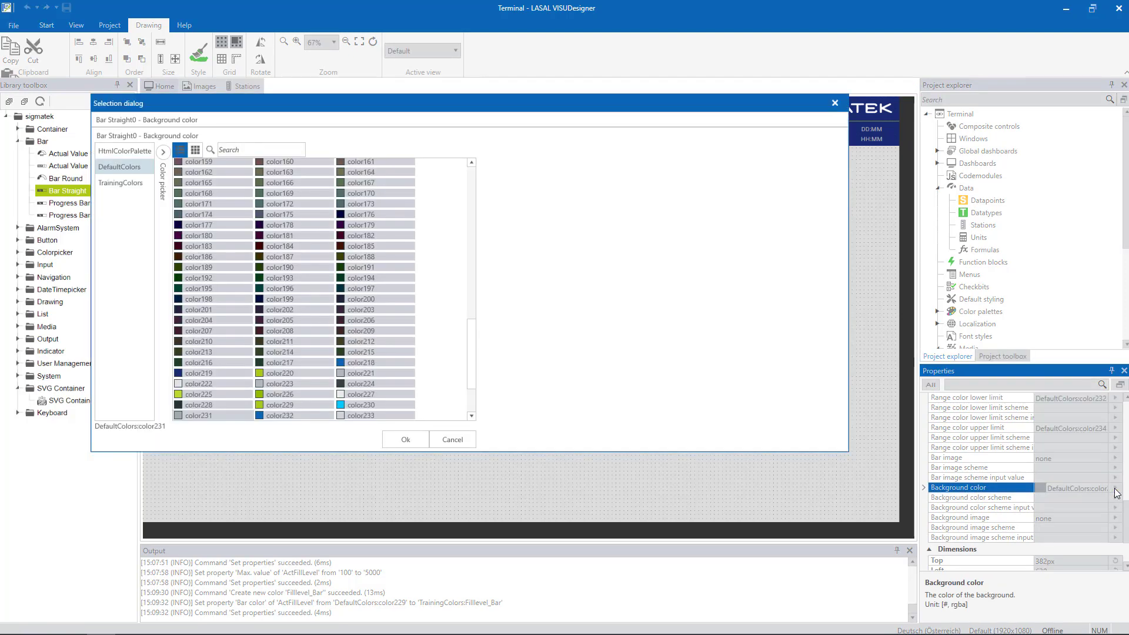
pyautogui.click(130, 187)
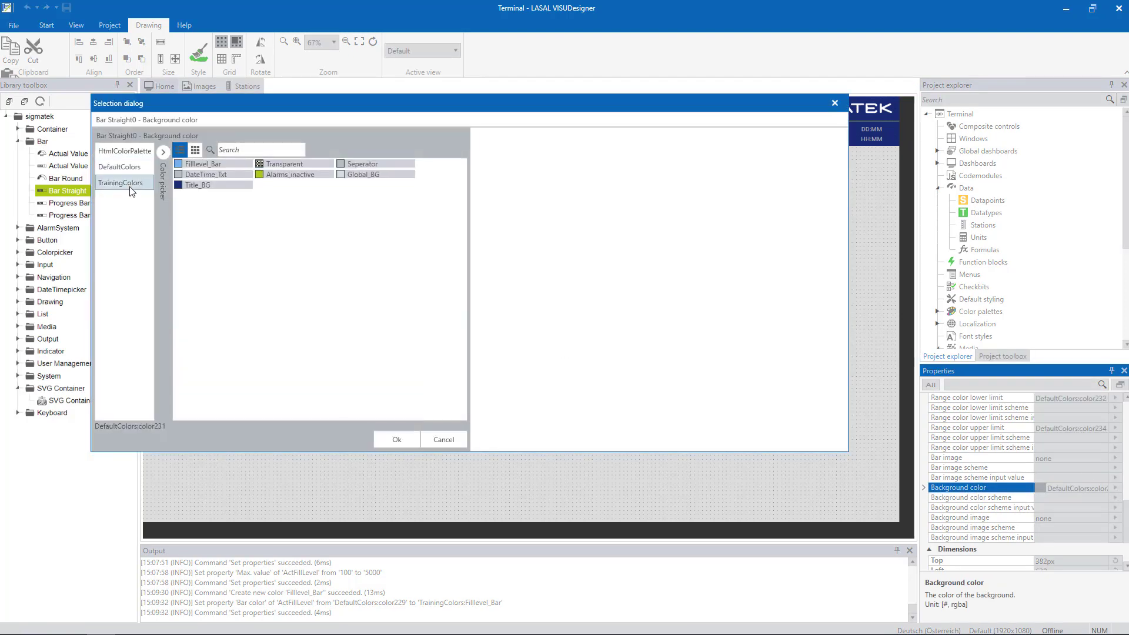
pyautogui.click(268, 164)
pyautogui.click(396, 439)
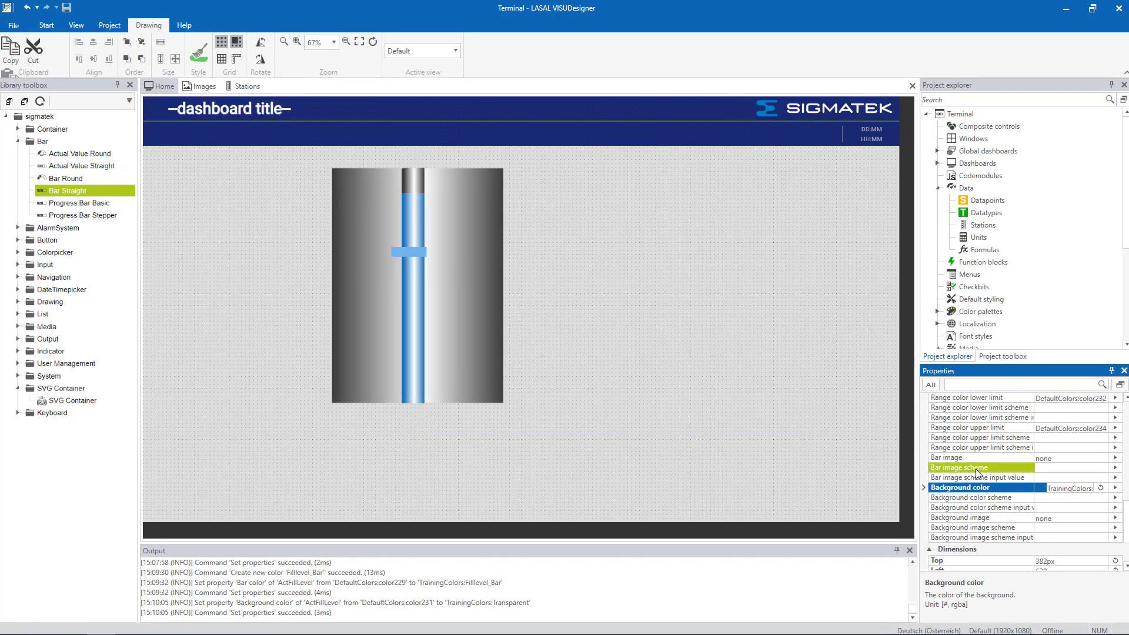
# Step: Position the ActFillLevel bar at 190 px from the top and 490 px from the left of the dashboard
pyautogui.scroll(-2, 975, 468)
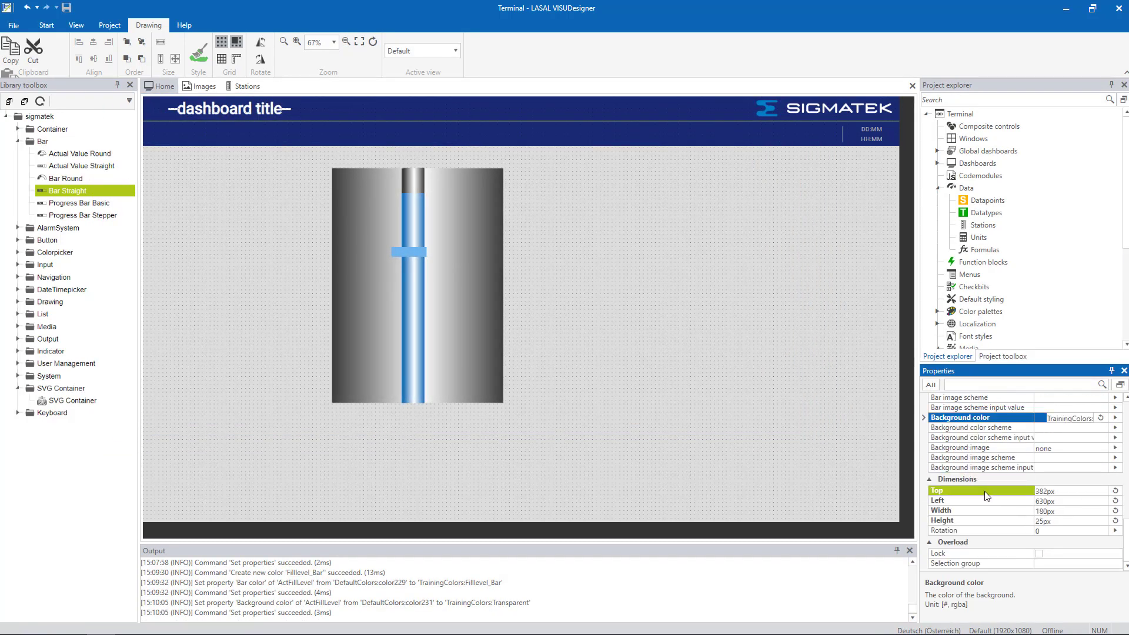
pyautogui.click(1012, 492)
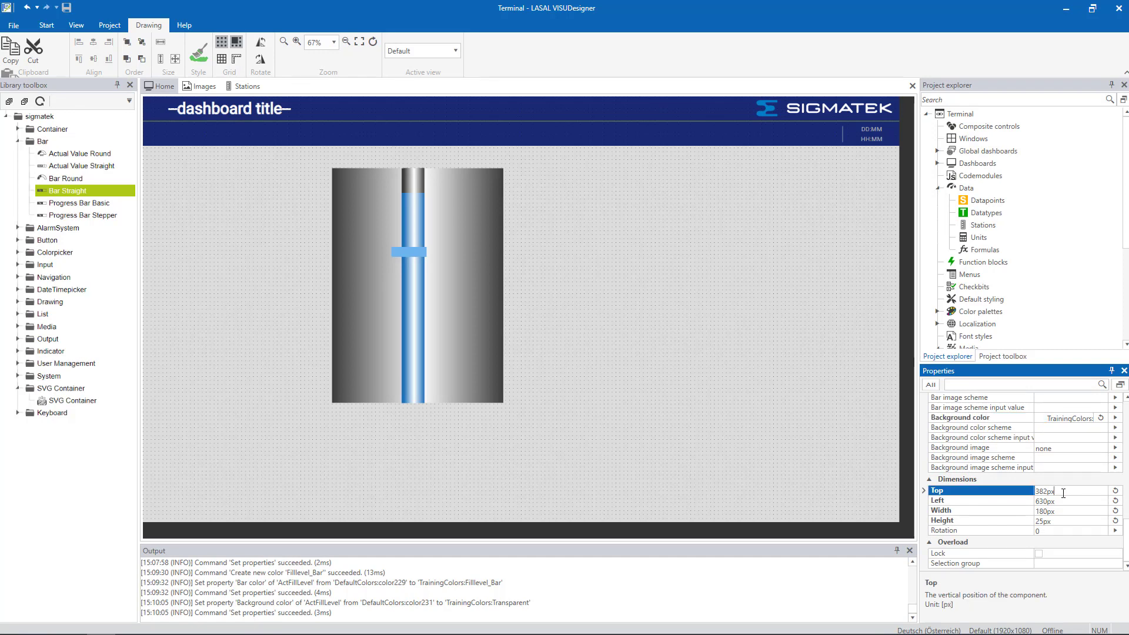
pyautogui.write('190')
pyautogui.click(1056, 501)
pyautogui.write('490')
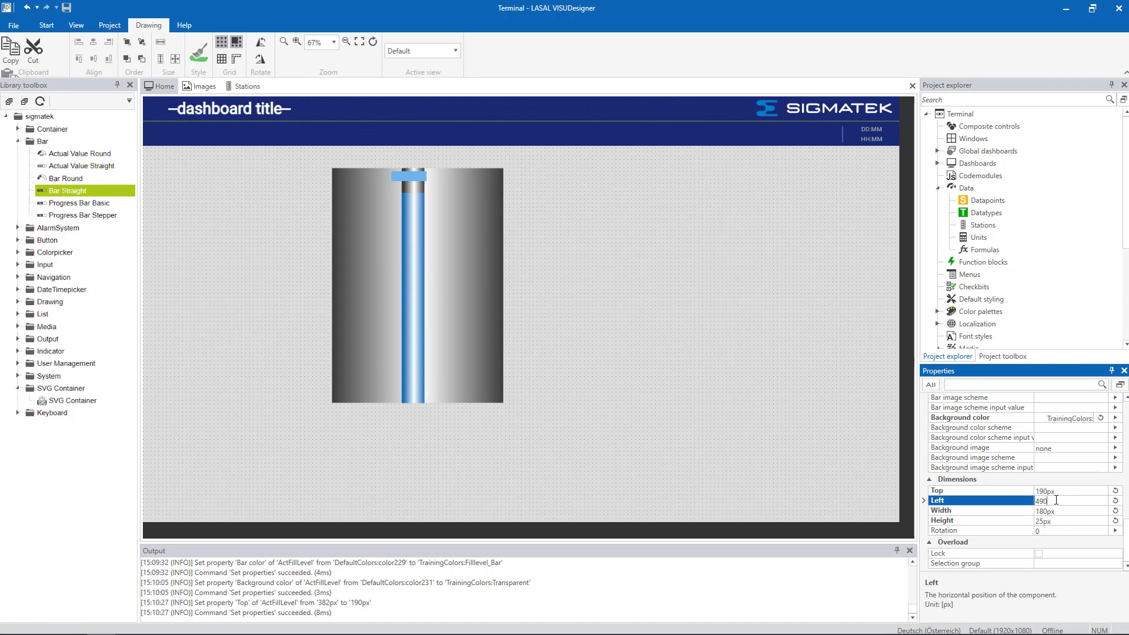
# Step: Size the ActFillLevel bar to 580 px wide and 415 px high
pyautogui.click(1054, 511)
pyautogui.write('5')
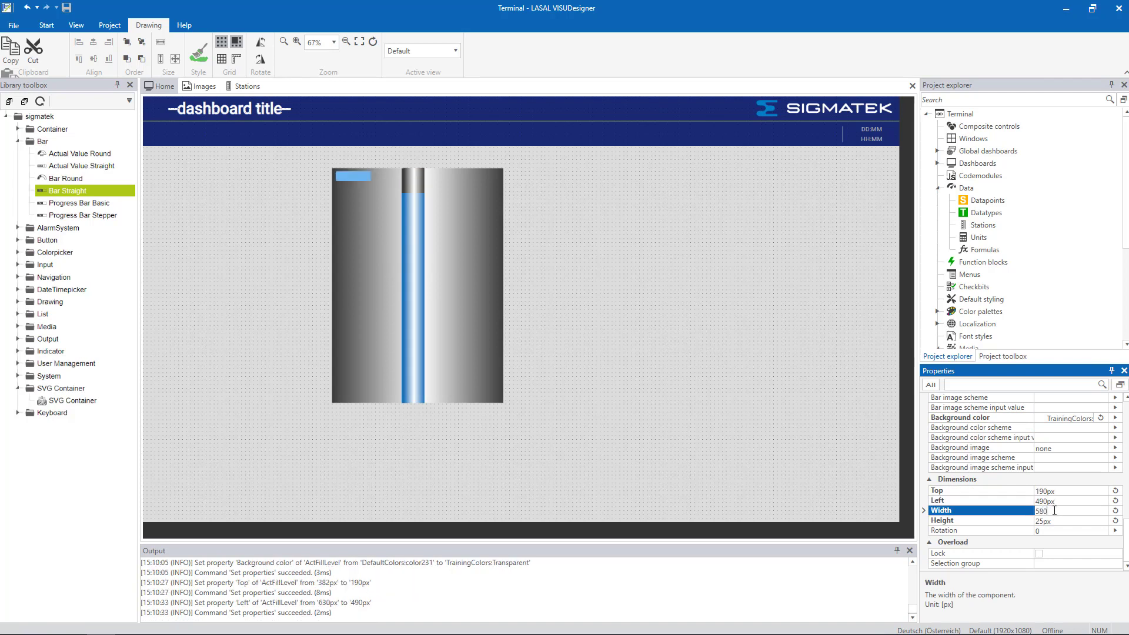
pyautogui.press('Return')
pyautogui.click(1057, 522)
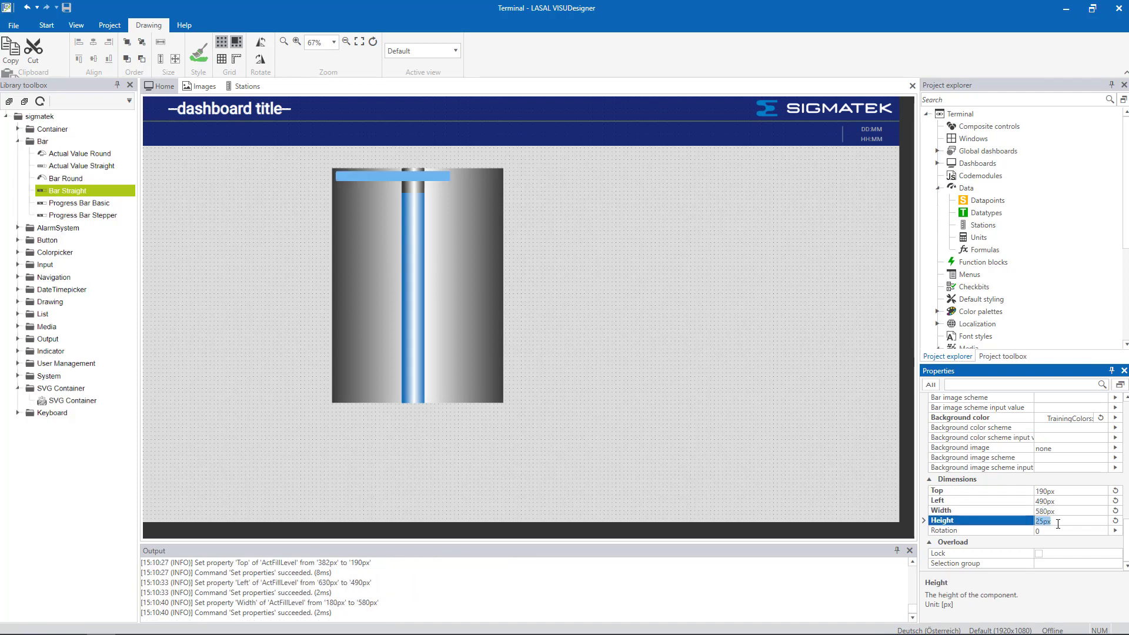
pyautogui.write('415')
pyautogui.press('Return')
# Step: Set the ActFillLevel bar's rotation to -90 degrees so that it fills the tank upward
pyautogui.click(1056, 529)
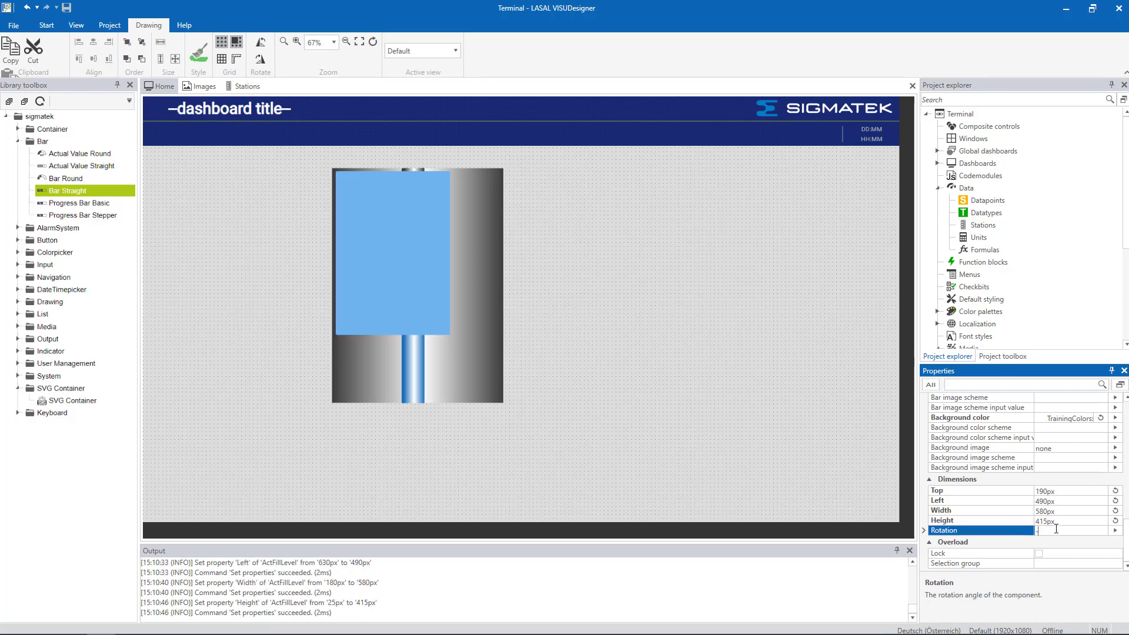
pyautogui.write('-90')
pyautogui.press('Return')
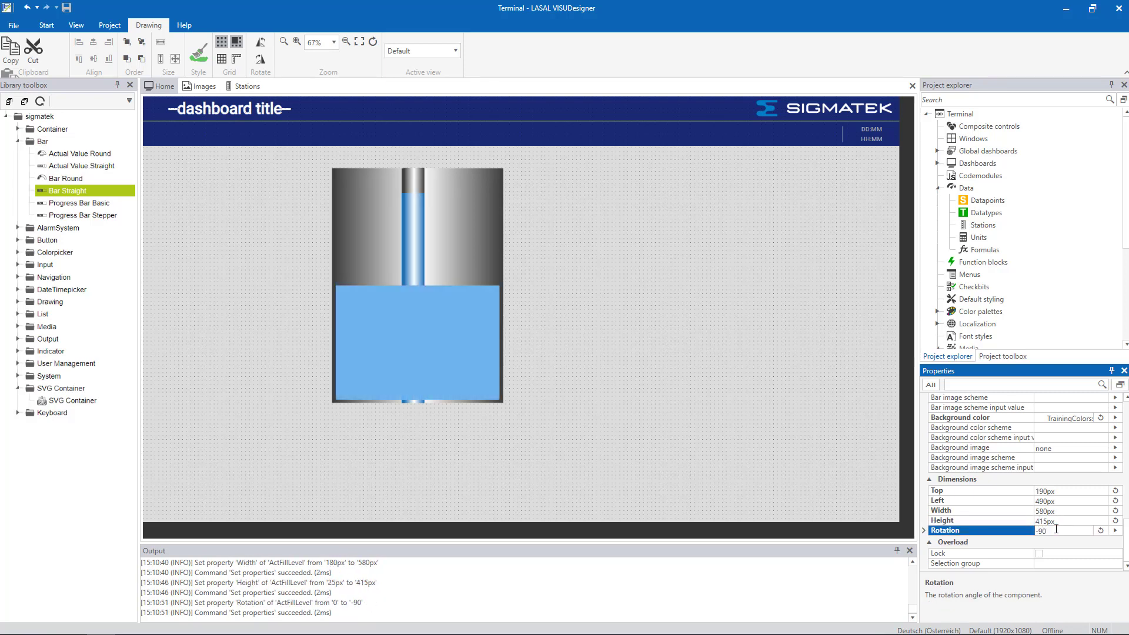
pyautogui.scroll(2, 1049, 506)
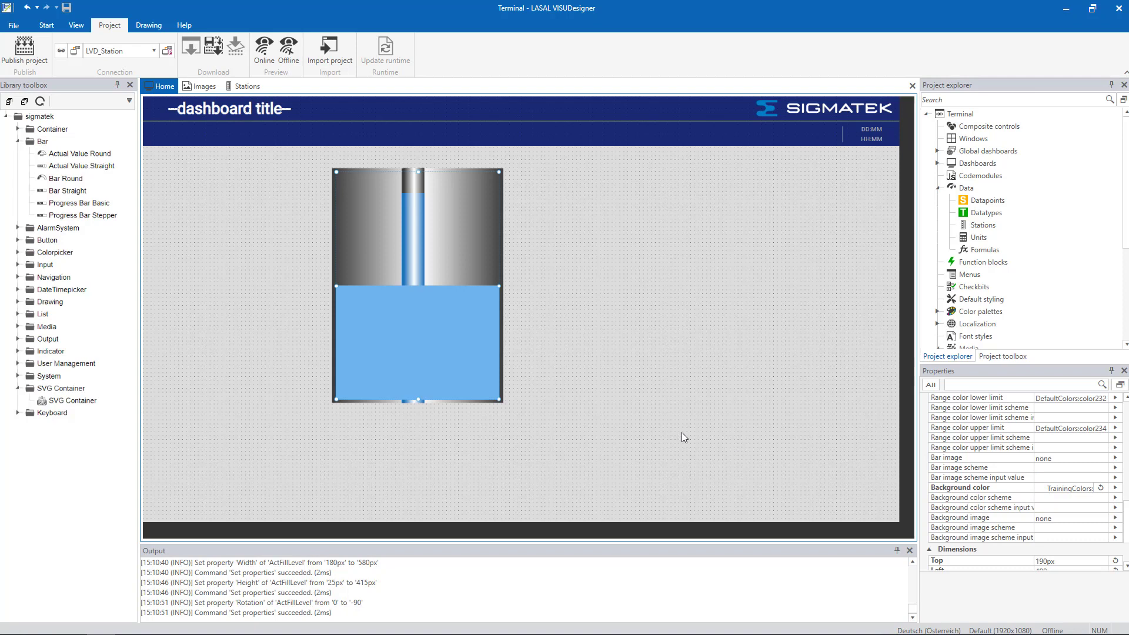
# Step: Place a Scale Straight indicator beside the tank on the Home dashboard and import its control sig-control-scale-straight
pyautogui.click(19, 354)
pyautogui.click(19, 351)
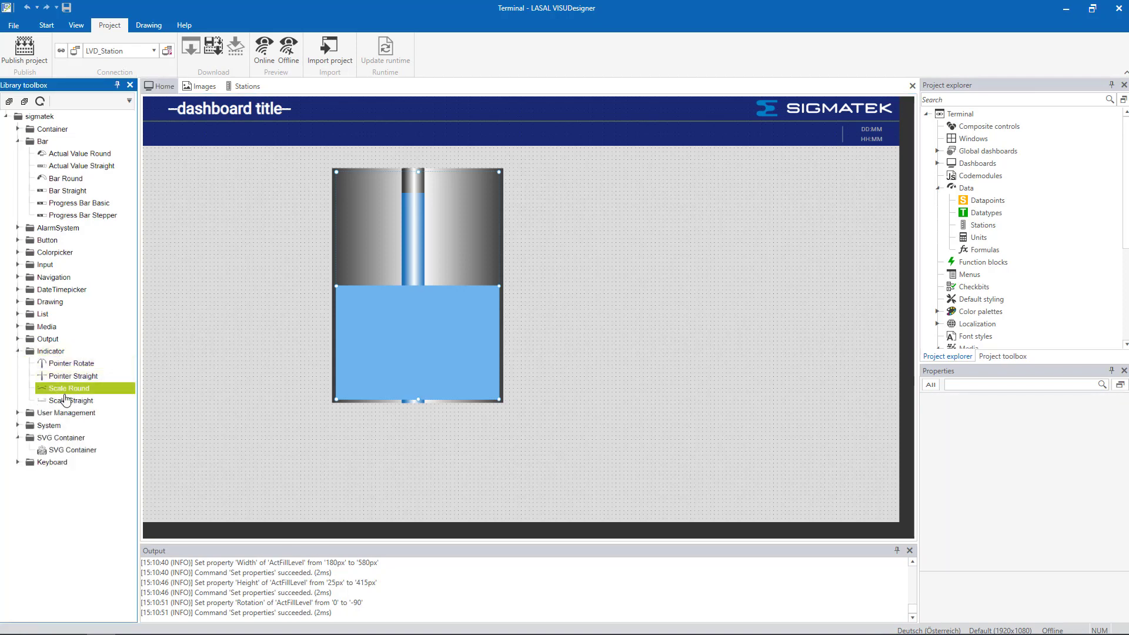
pyautogui.moveTo(58, 403); pyautogui.dragTo(531, 289)
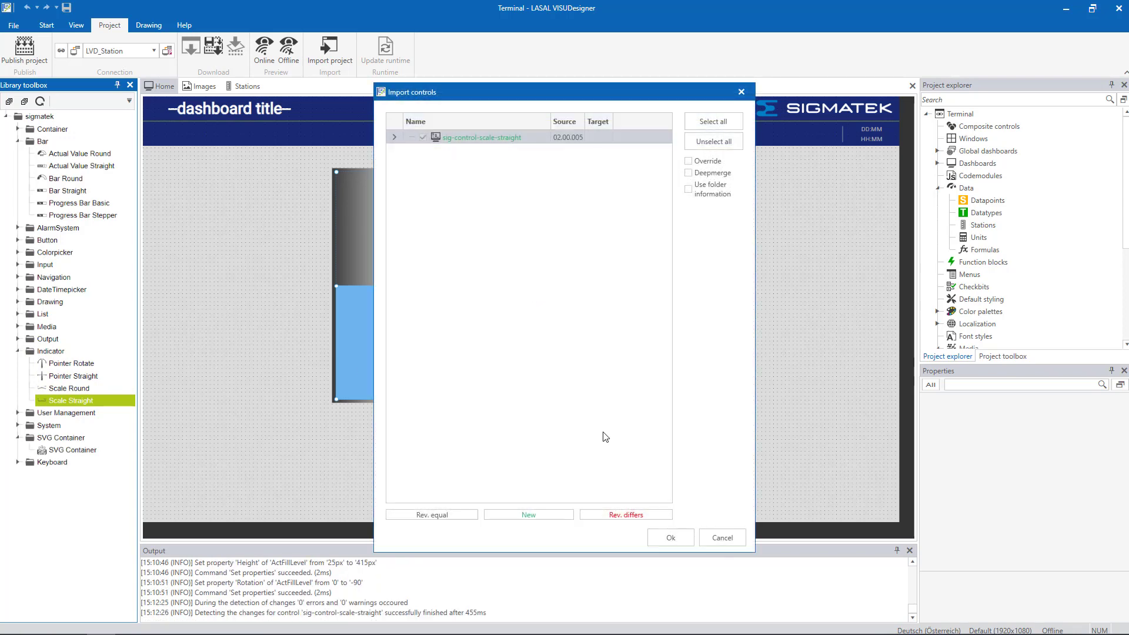
pyautogui.click(665, 538)
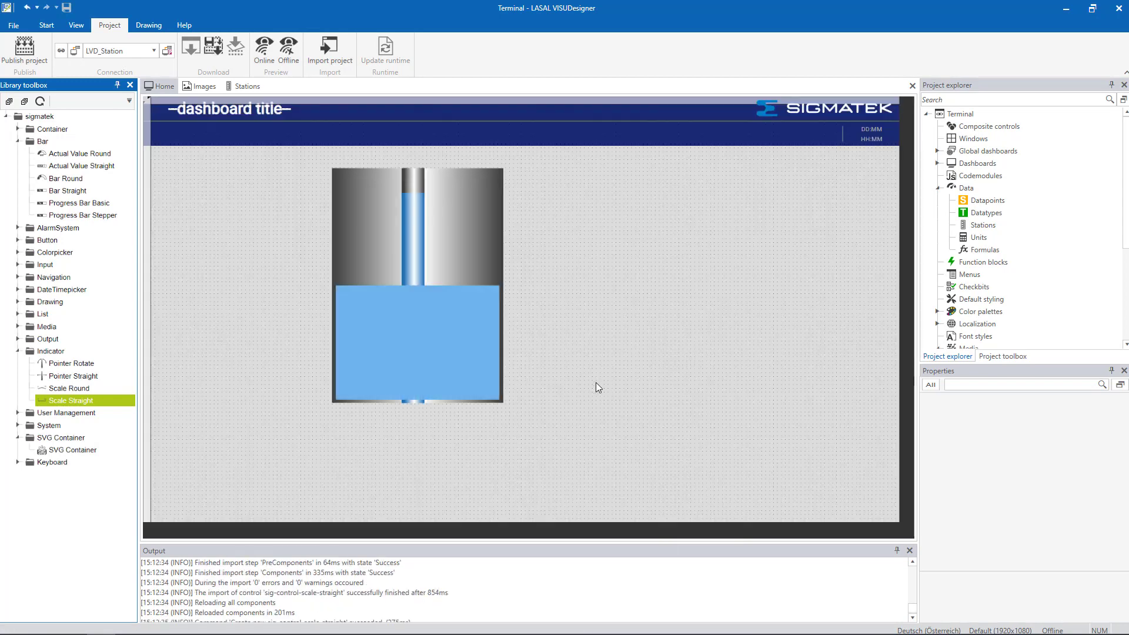
# Step: Rename the new straight scale beside the tank as BarScale
pyautogui.click(580, 302)
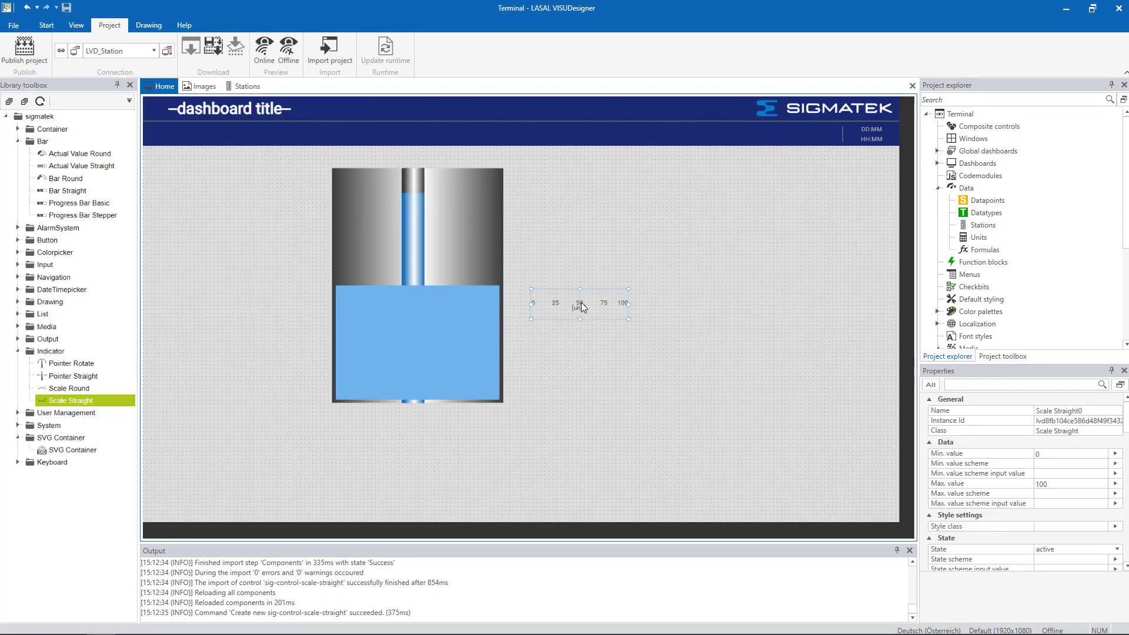
pyautogui.click(1029, 411)
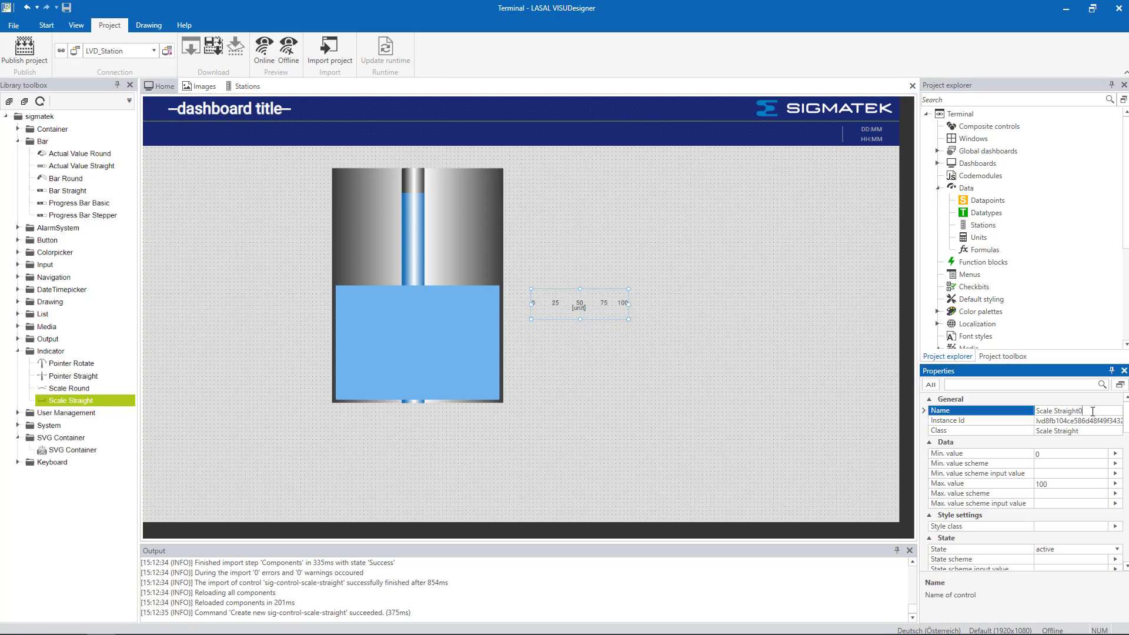
pyautogui.moveTo(1082, 411); pyautogui.dragTo(1034, 418)
pyautogui.write('BarScale')
pyautogui.press('Return')
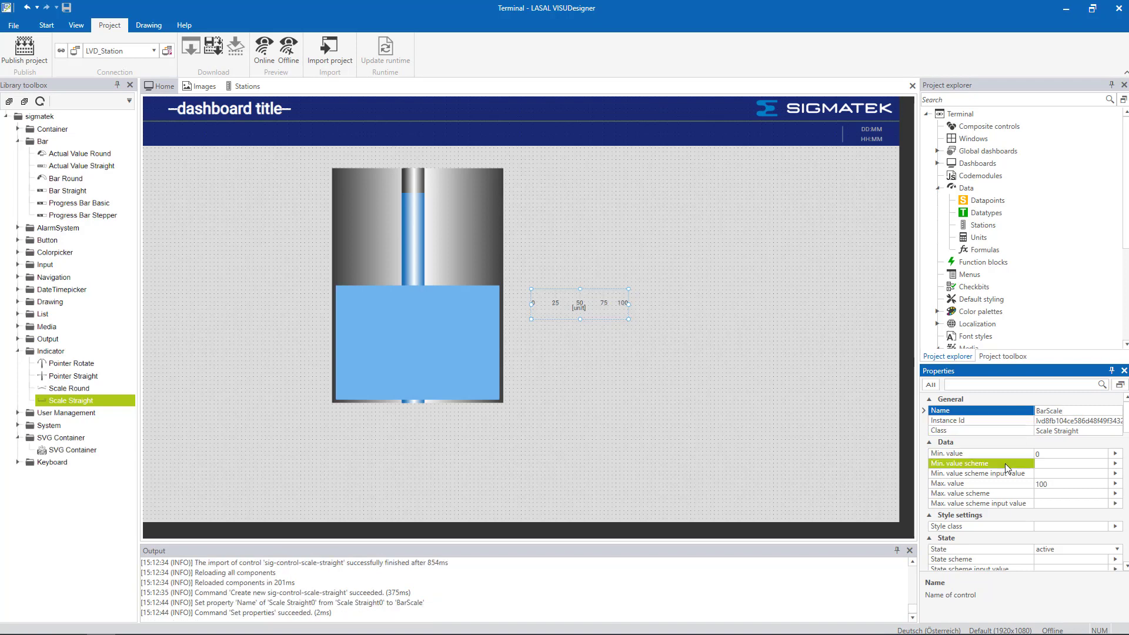
# Step: Set the BarScale's maximum value to 5000 and hide its unit text
pyautogui.click(994, 483)
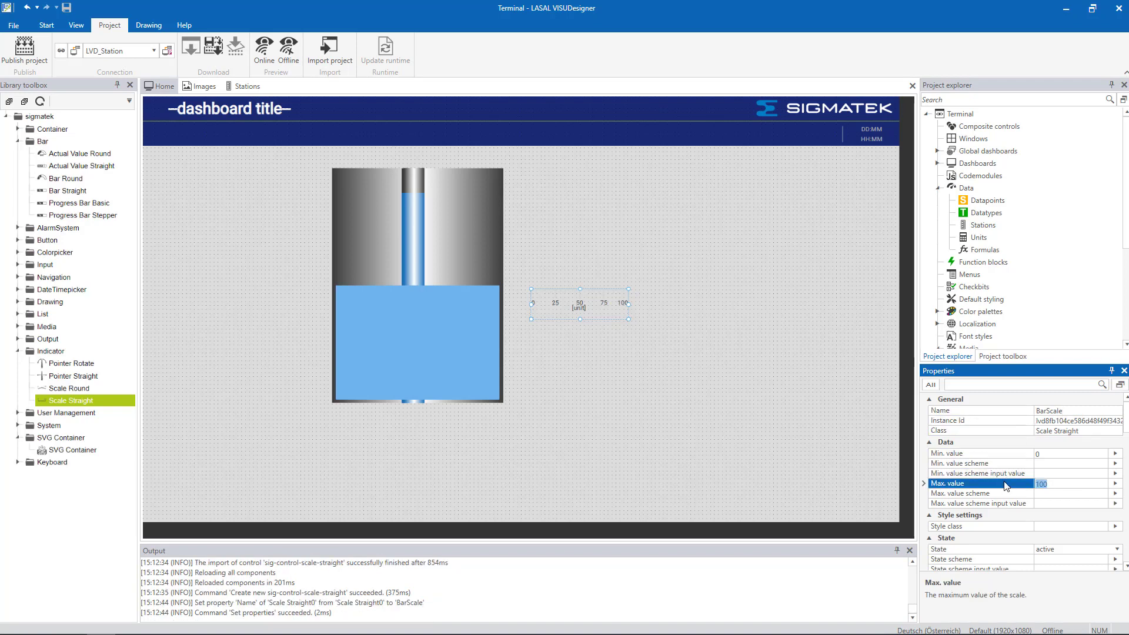
pyautogui.write('5000')
pyautogui.press('Return')
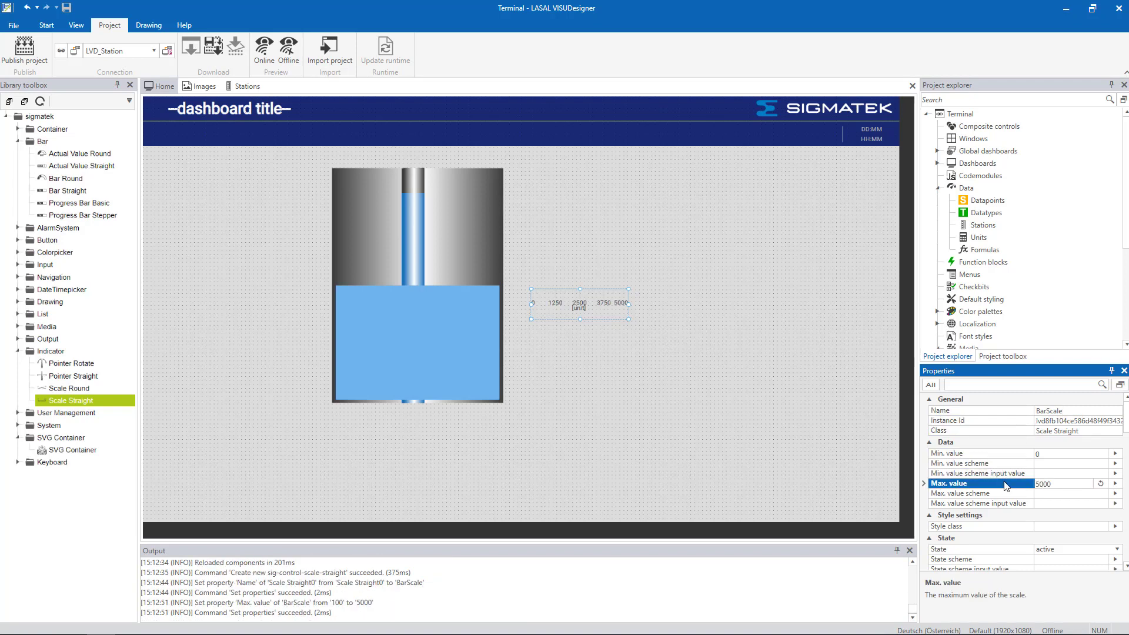
pyautogui.scroll(-2, 1004, 484)
pyautogui.scroll(-4, 1004, 483)
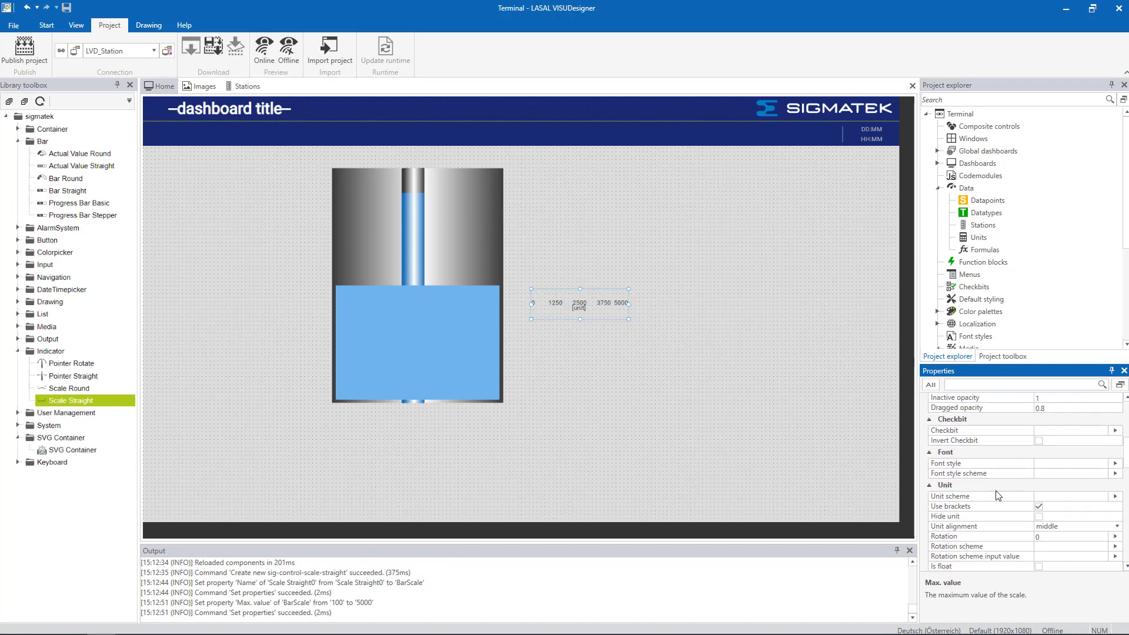
pyautogui.click(1039, 516)
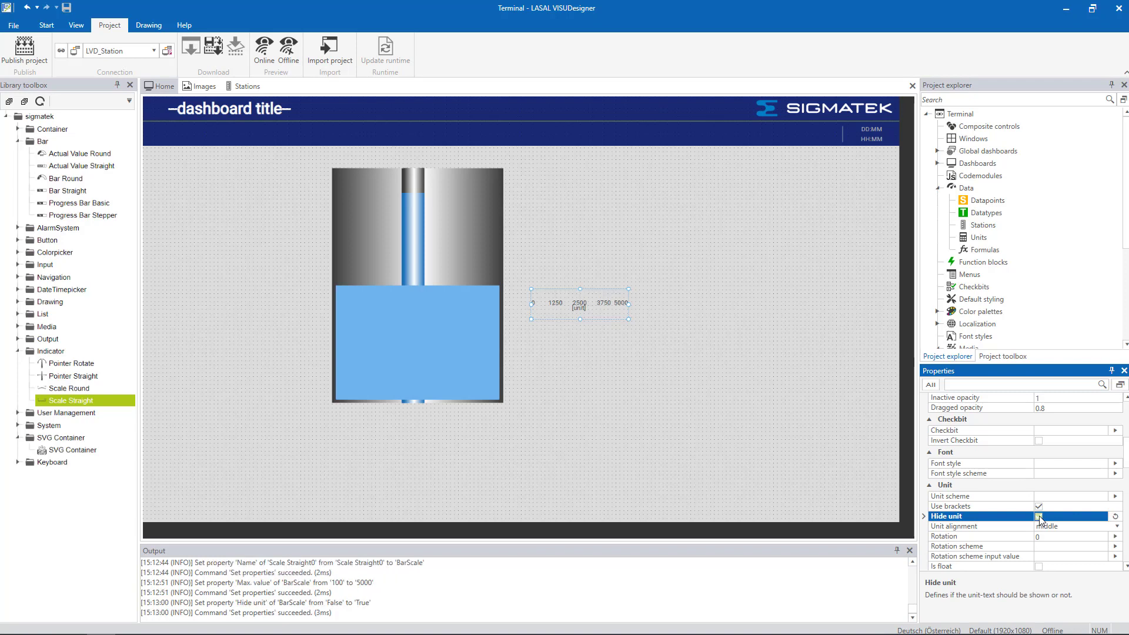
# Step: Begin a new color named Scale_Txt in the TrainingColors palette for the BarScale's text color
pyautogui.scroll(-1, 1039, 516)
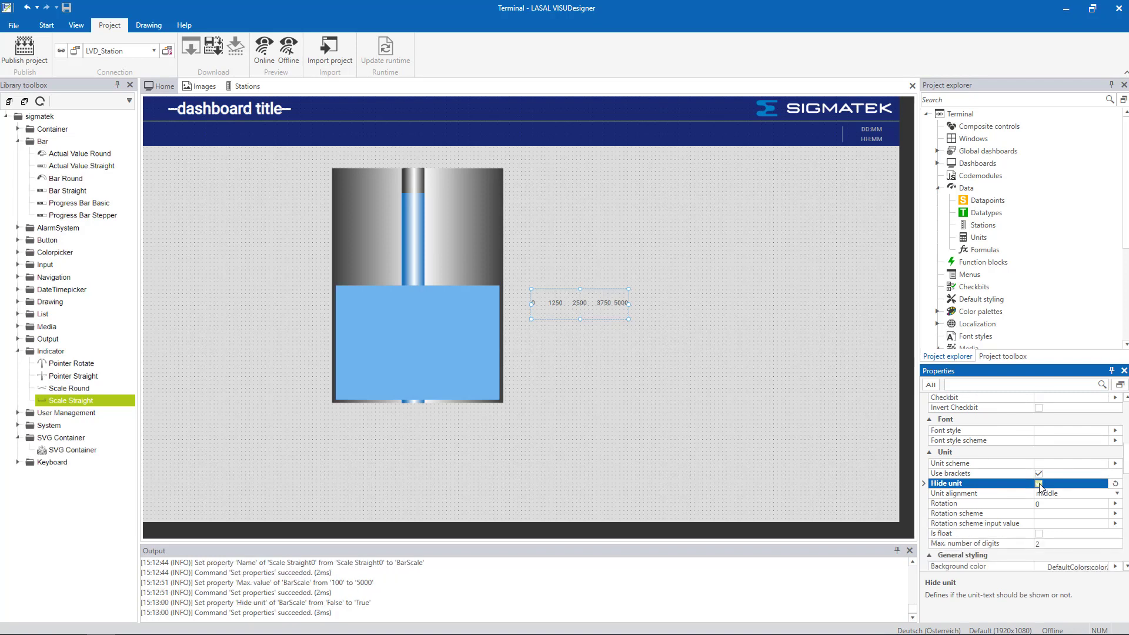
pyautogui.scroll(-3, 1039, 483)
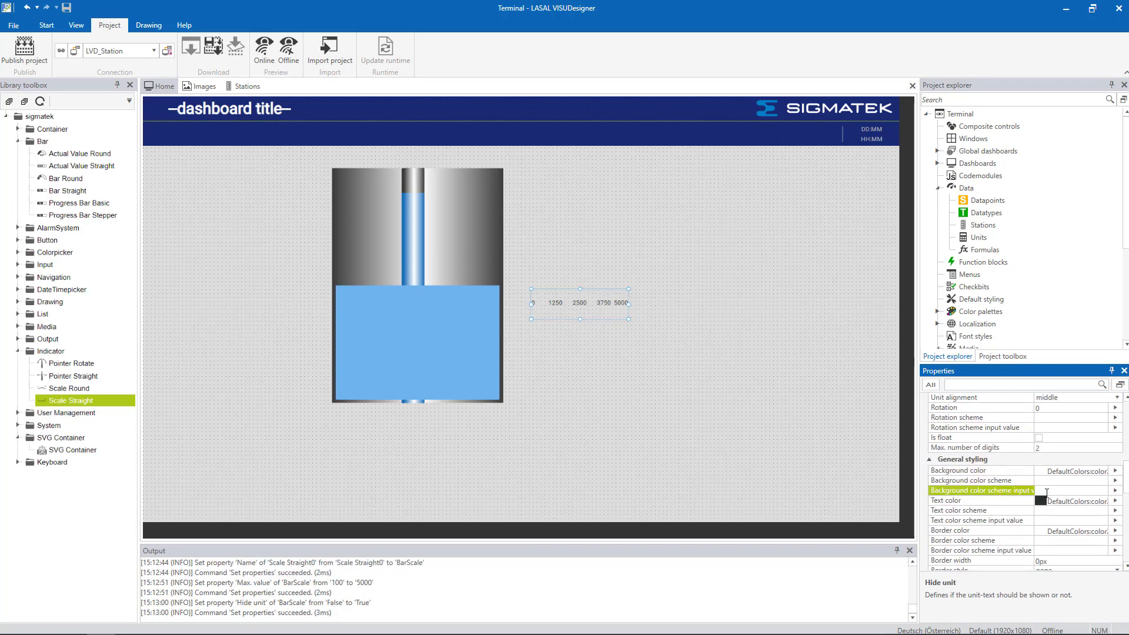
pyautogui.click(1115, 502)
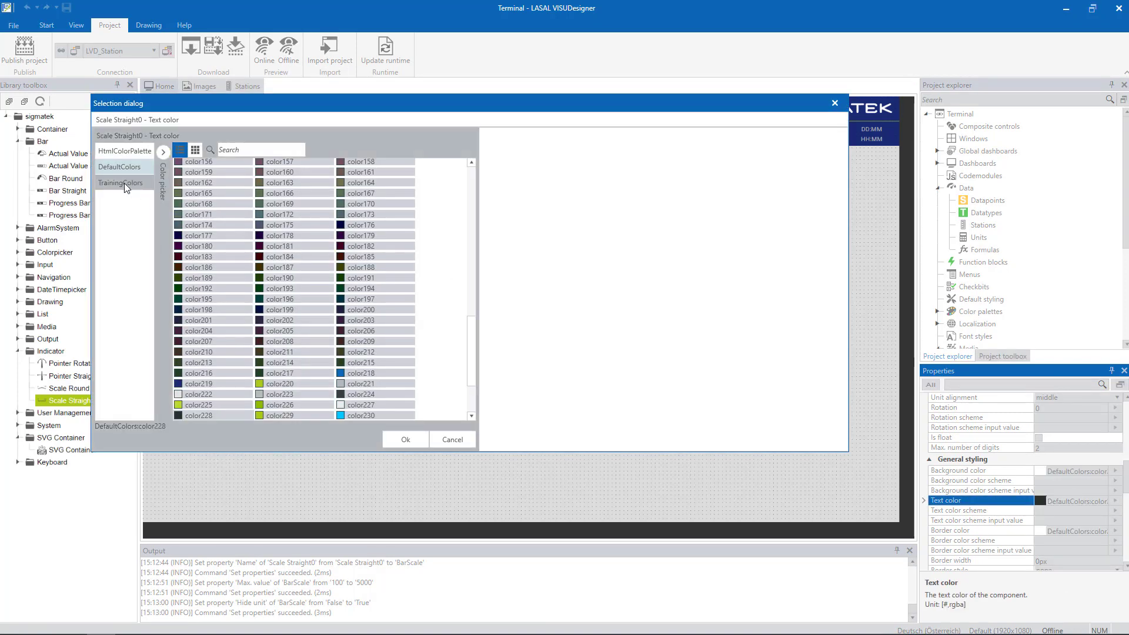
pyautogui.click(125, 182)
pyautogui.click(163, 152)
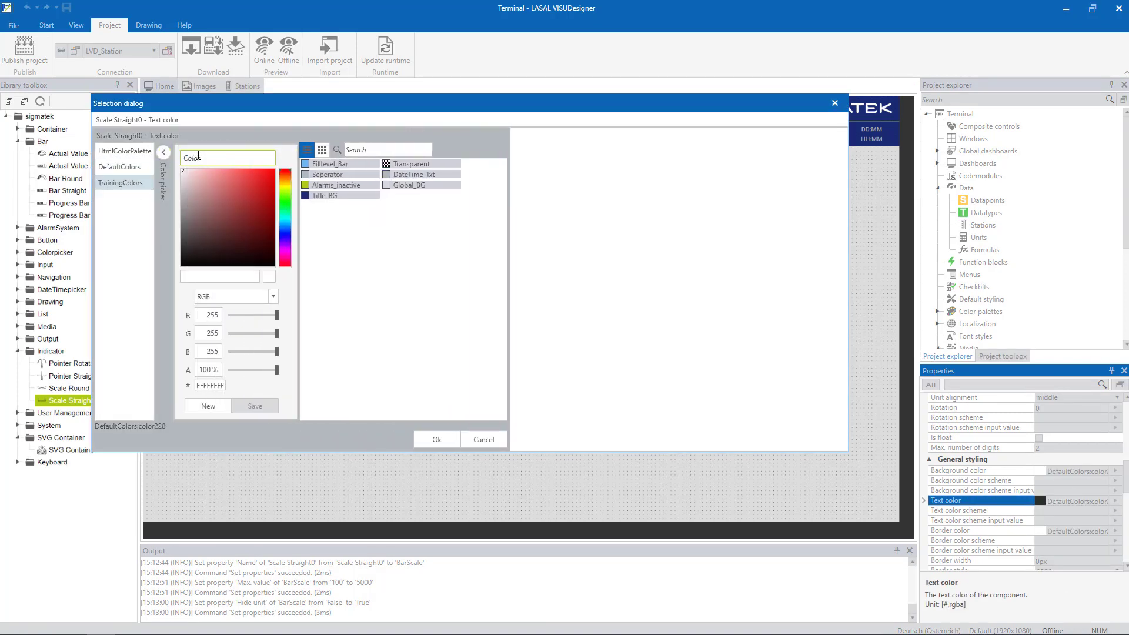
pyautogui.click(198, 155)
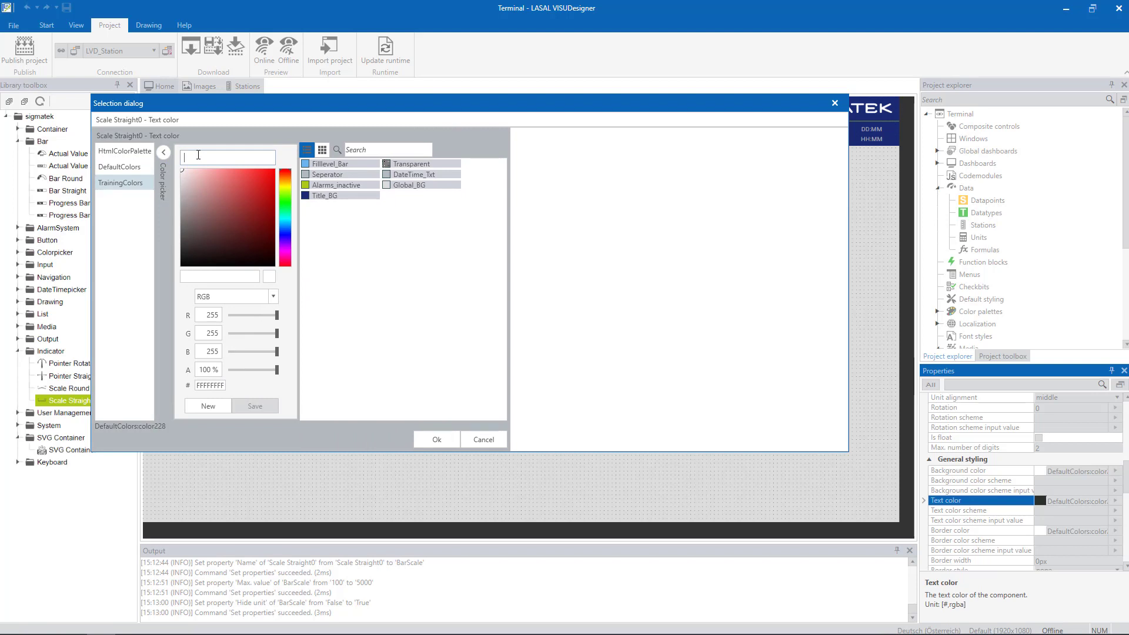
pyautogui.write('Scale_Txt')
# Step: Define Scale_Txt as RGB 99, 99, 99, create it in the palette and apply it as the scale's text color
pyautogui.moveTo(206, 315); pyautogui.dragTo(262, 314)
pyautogui.write('99')
pyautogui.press('Tab')
pyautogui.write('99')
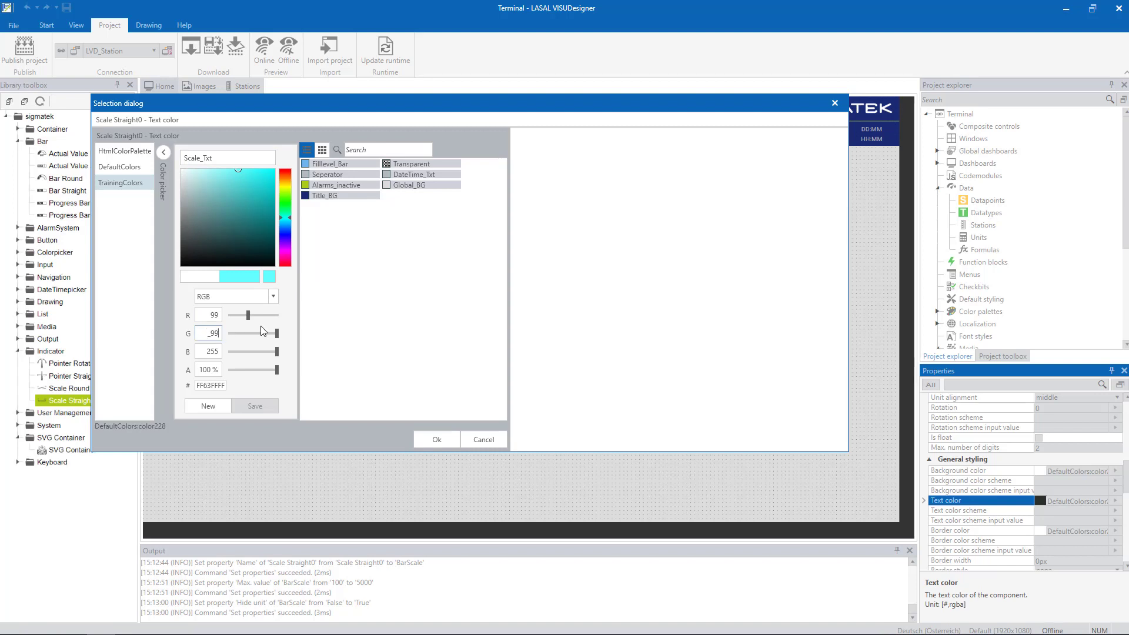
pyautogui.press('Tab')
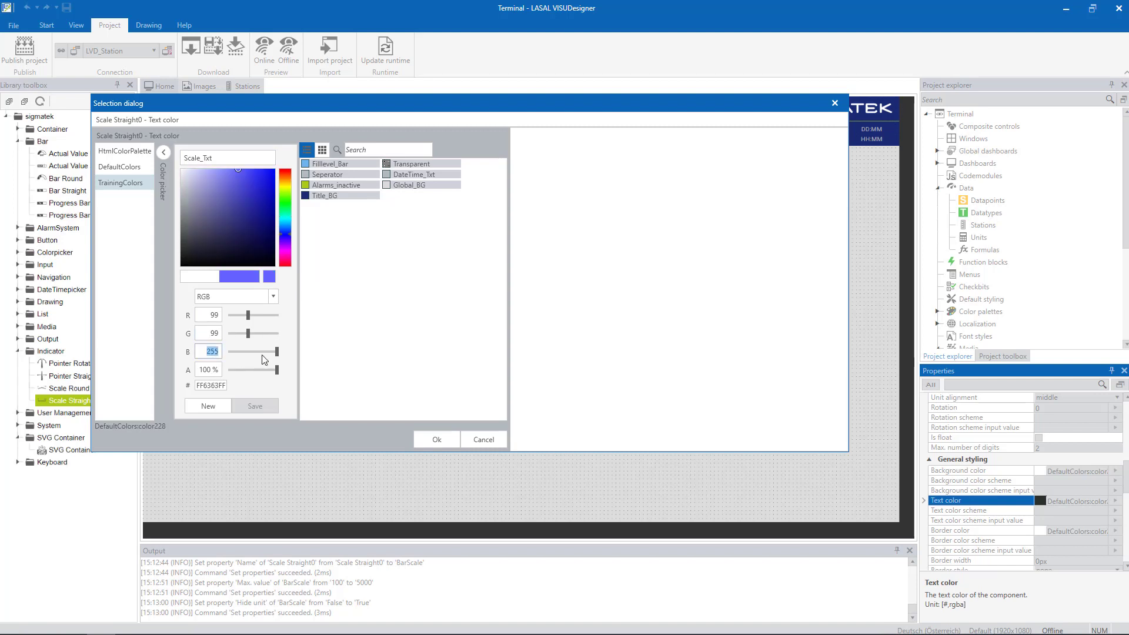
pyautogui.write('99')
pyautogui.click(217, 405)
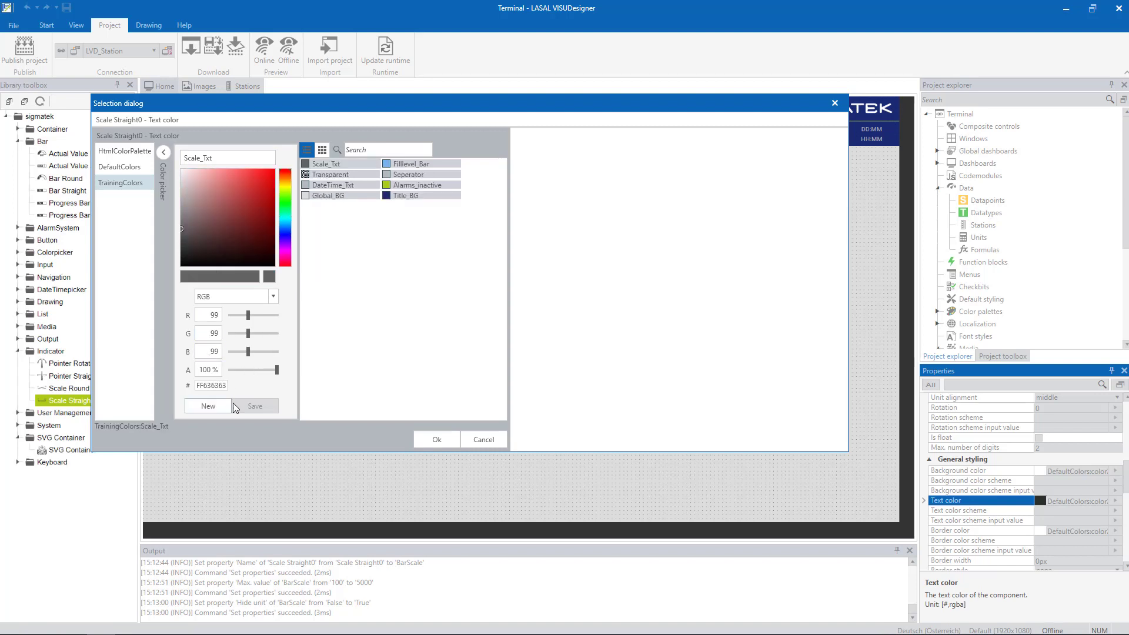
pyautogui.click(435, 439)
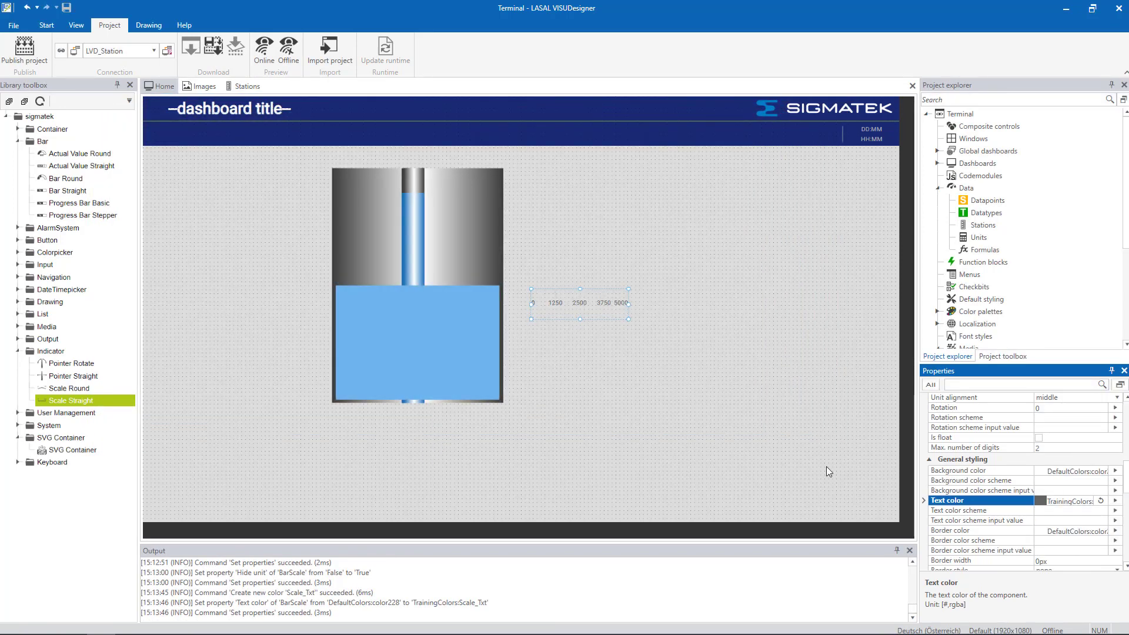
# Step: Set the BarScale's alignment to left and its number of major ticks to 6
pyautogui.scroll(-3, 954, 487)
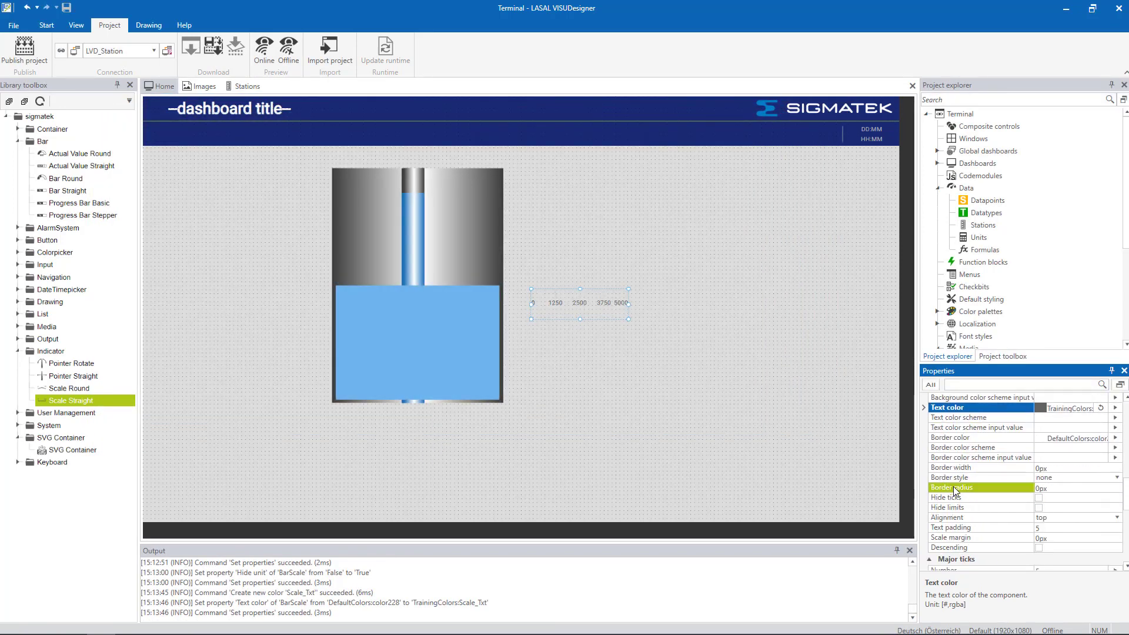
pyautogui.click(1075, 518)
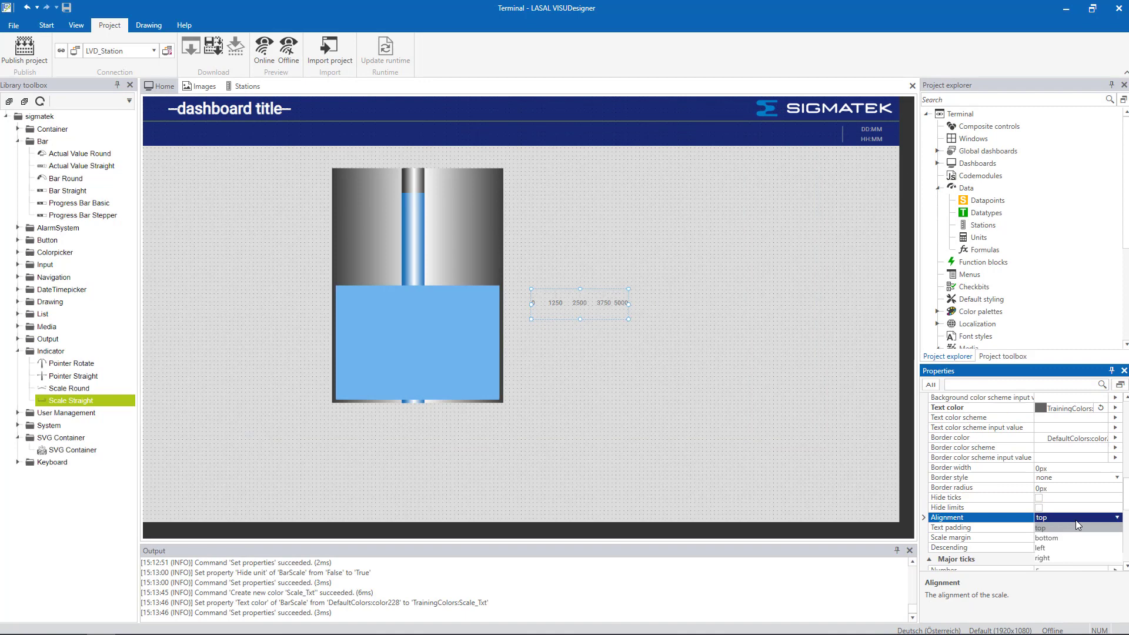
pyautogui.click(1057, 546)
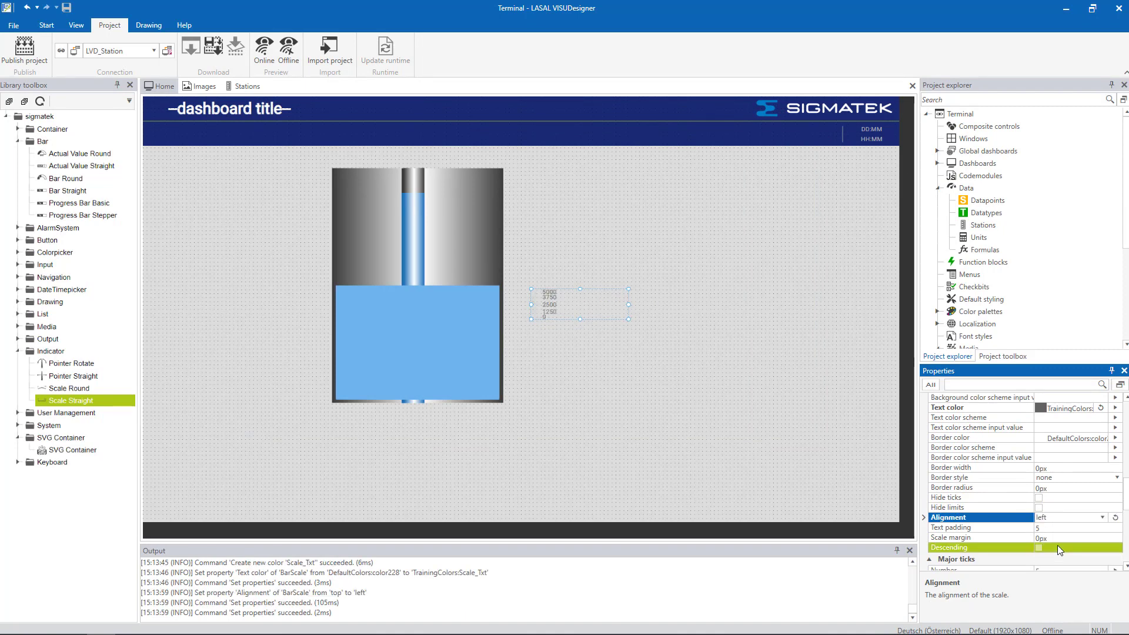
pyautogui.scroll(-2, 1051, 515)
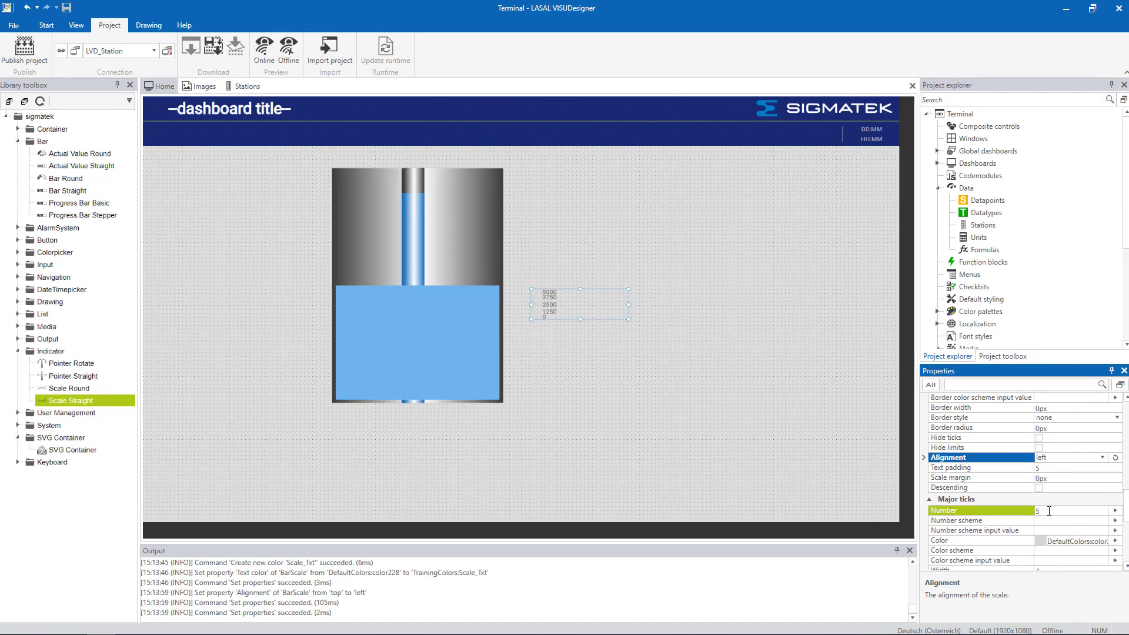
pyautogui.click(1049, 511)
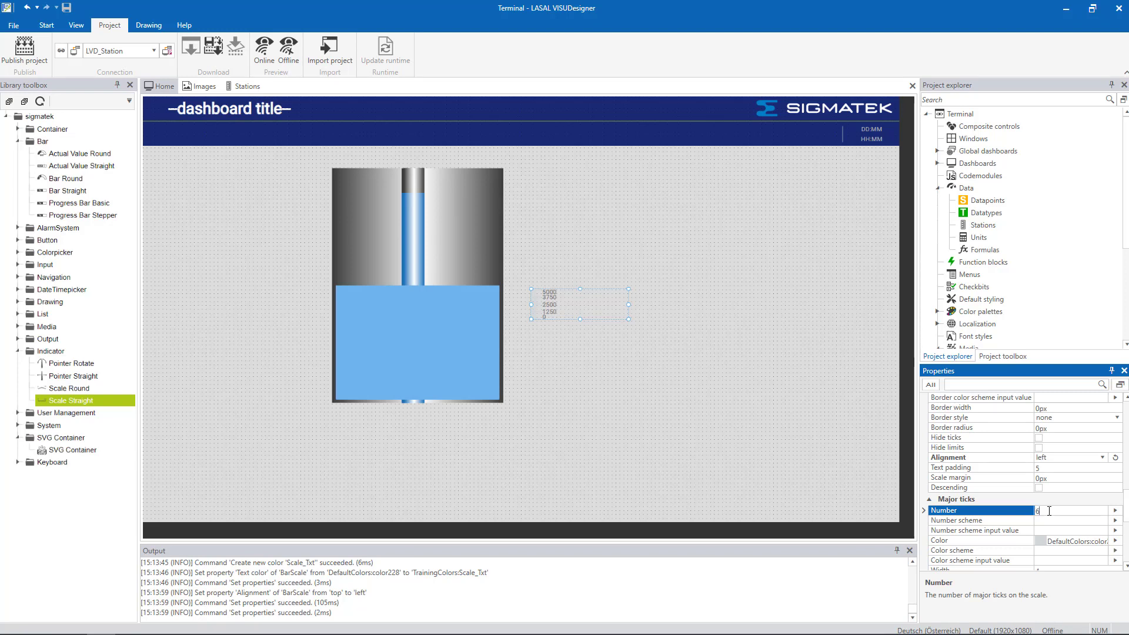
pyautogui.press('Return')
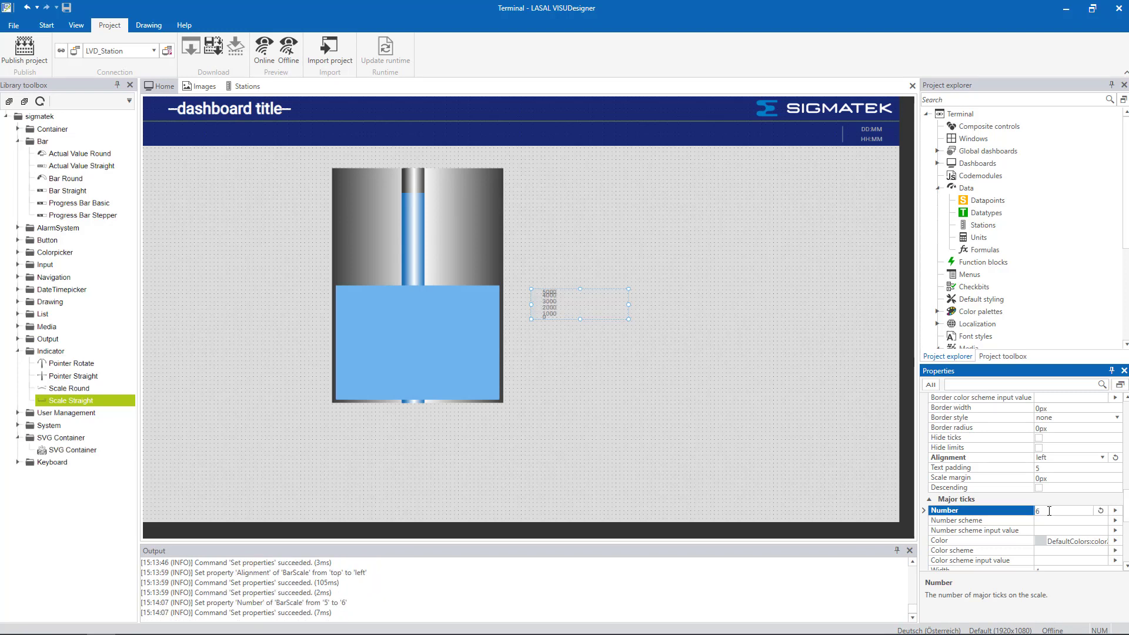
# Step: Create a Scale_Ticks color based on Scale_Txt in the TrainingColors palette and apply it to the BarScale's major ticks
pyautogui.click(1116, 541)
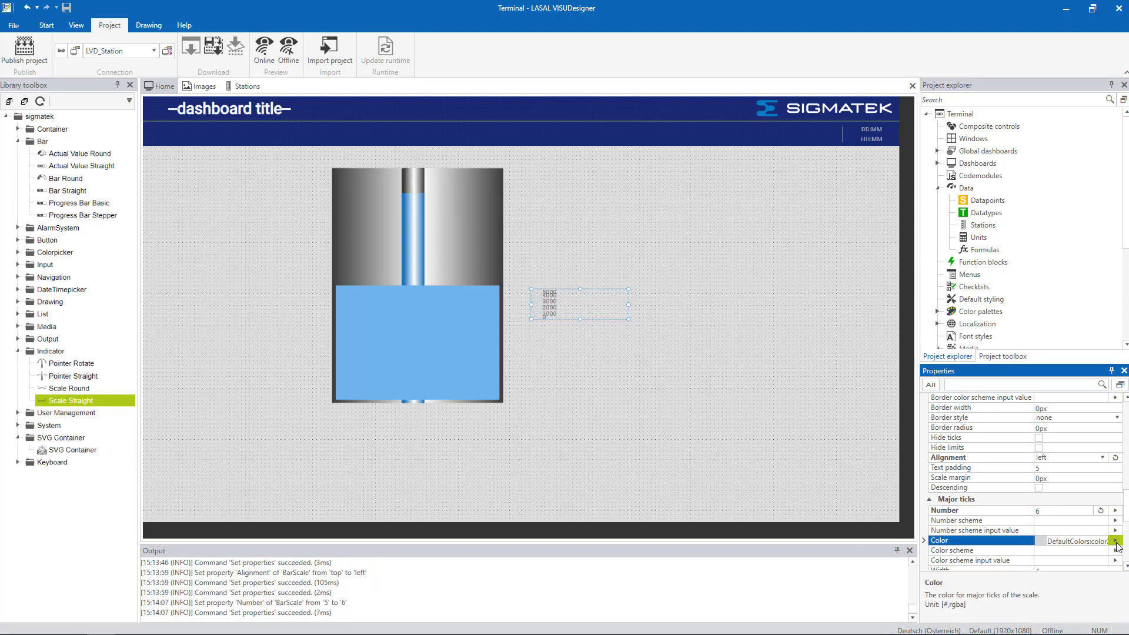
pyautogui.click(1116, 542)
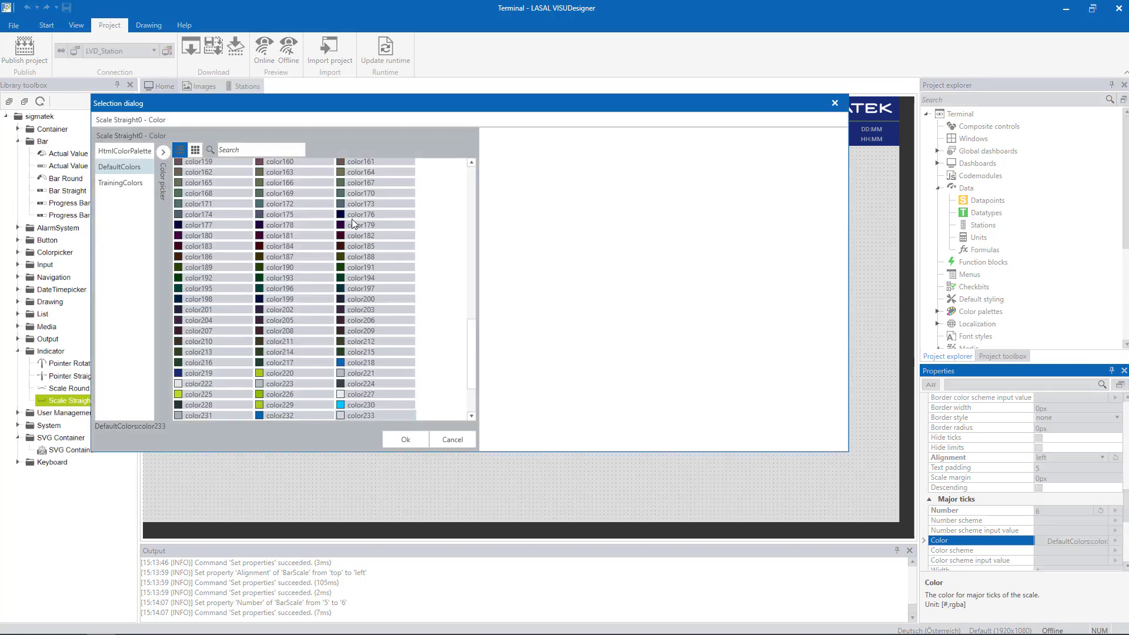
pyautogui.click(114, 183)
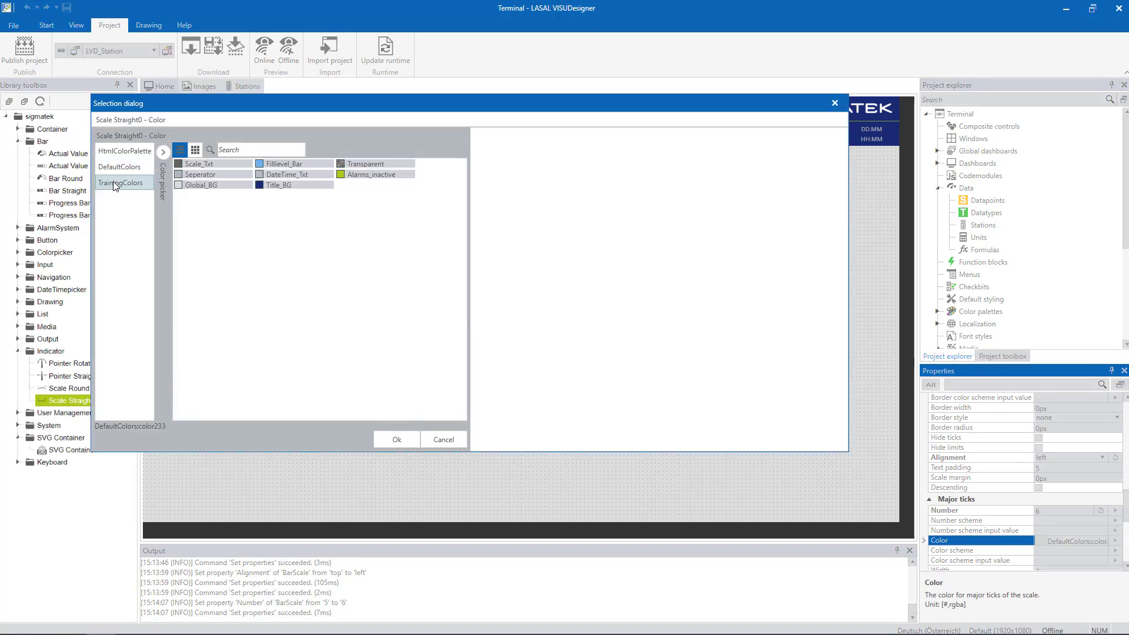
pyautogui.click(164, 154)
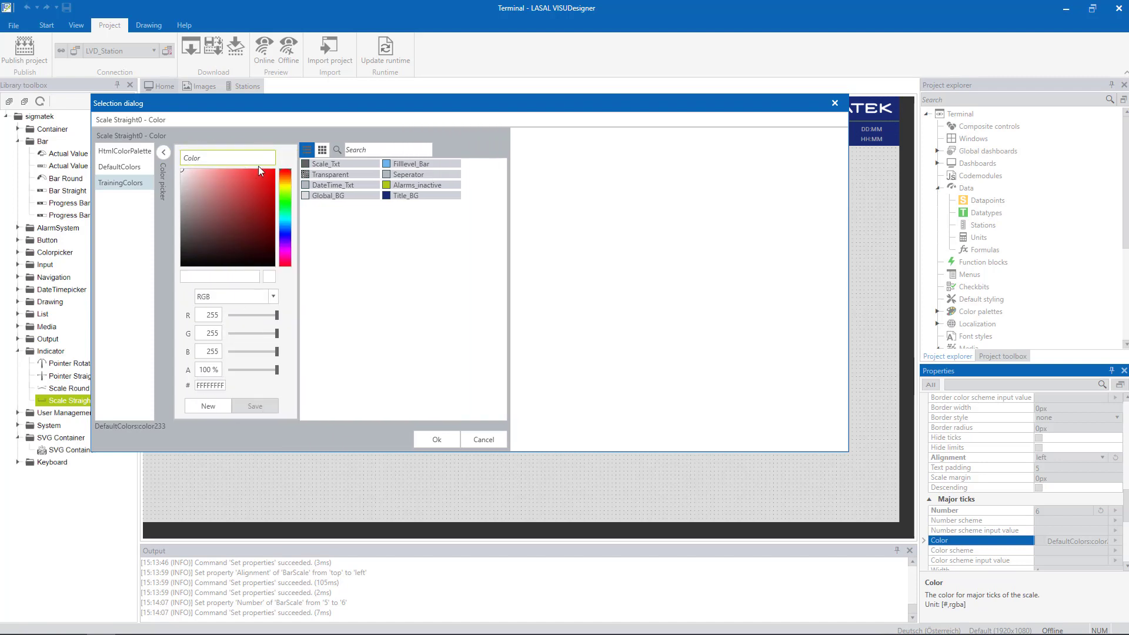
pyautogui.click(317, 165)
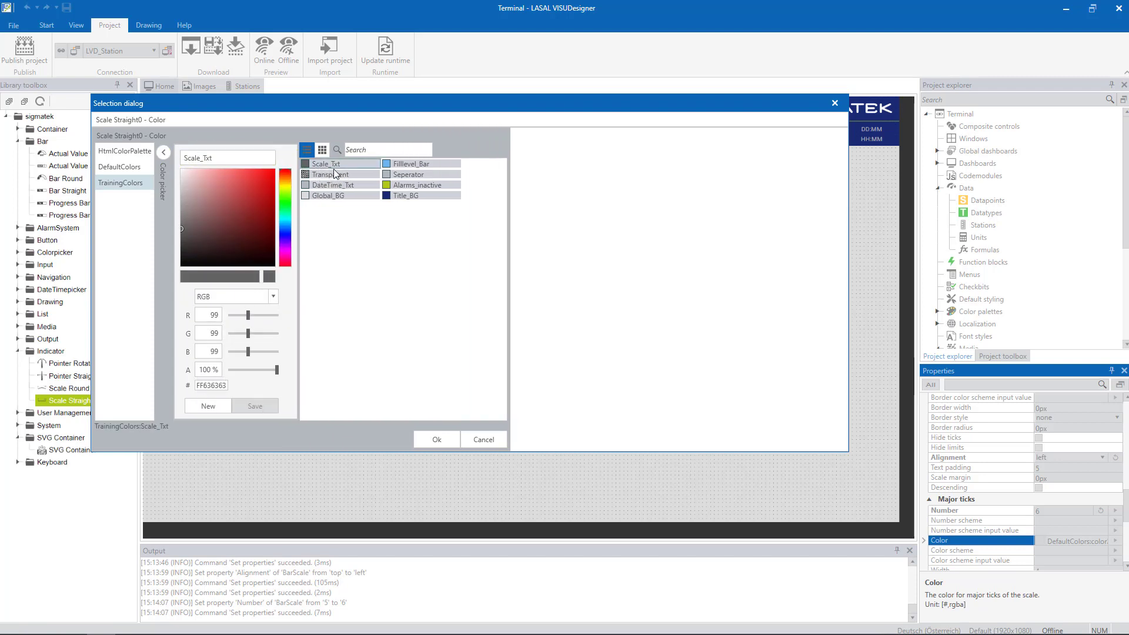
pyautogui.moveTo(213, 159); pyautogui.dragTo(204, 158)
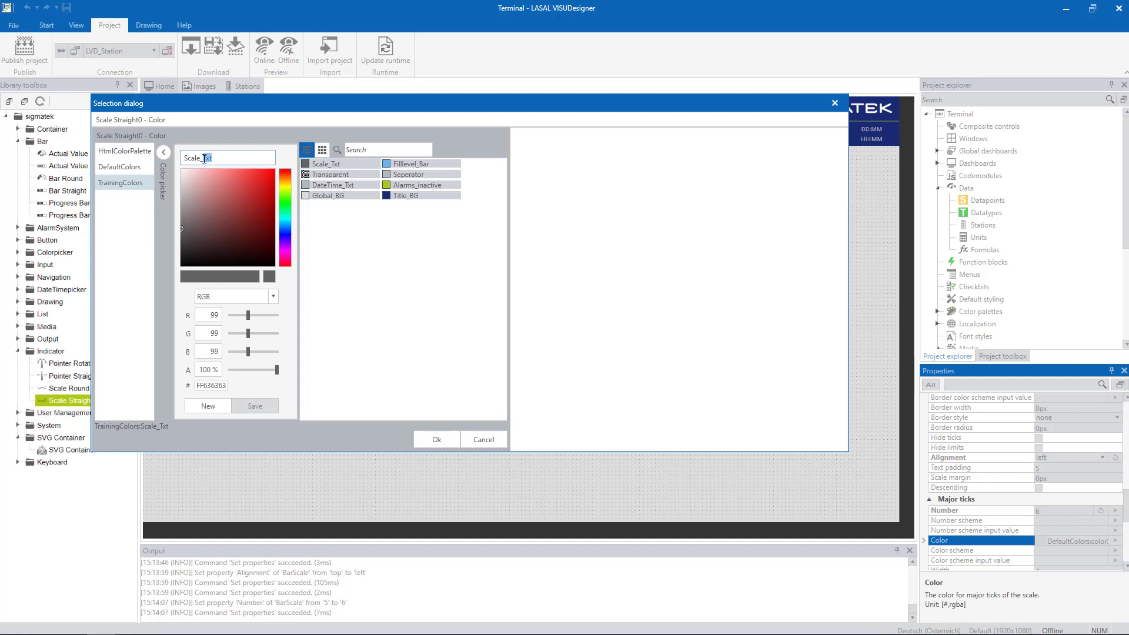
pyautogui.write('Ticks')
pyautogui.click(219, 407)
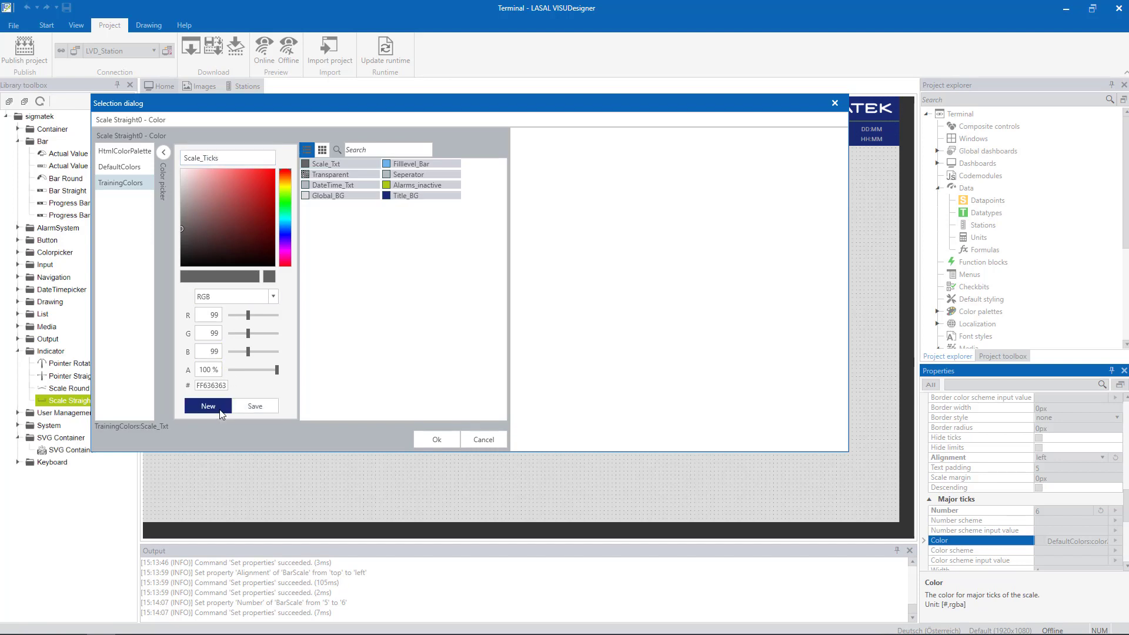
pyautogui.click(343, 164)
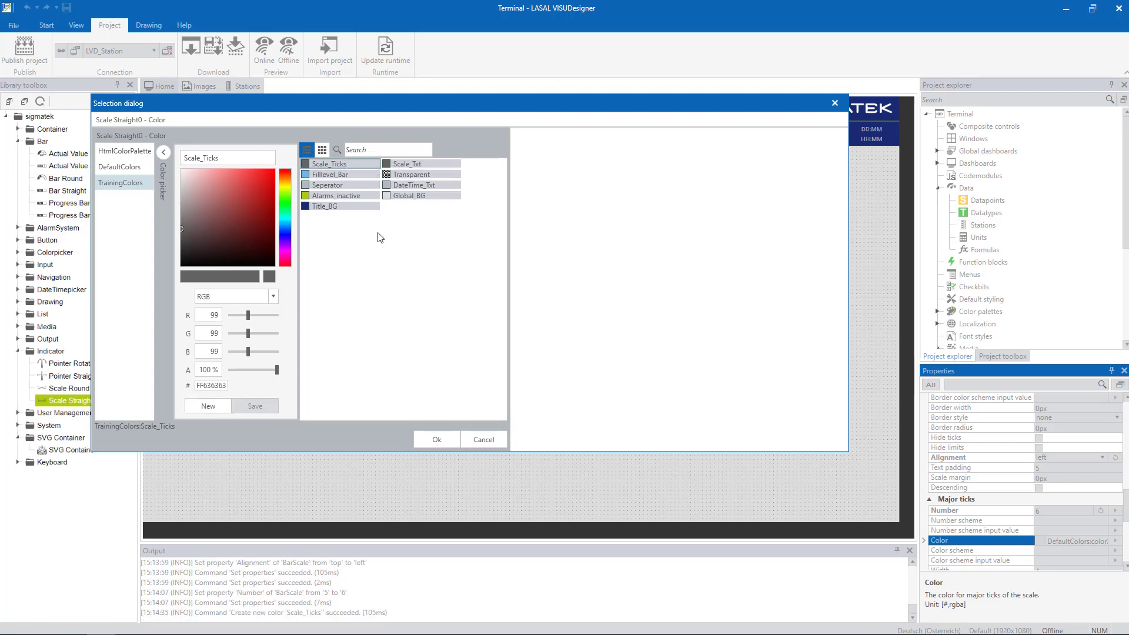
pyautogui.click(437, 441)
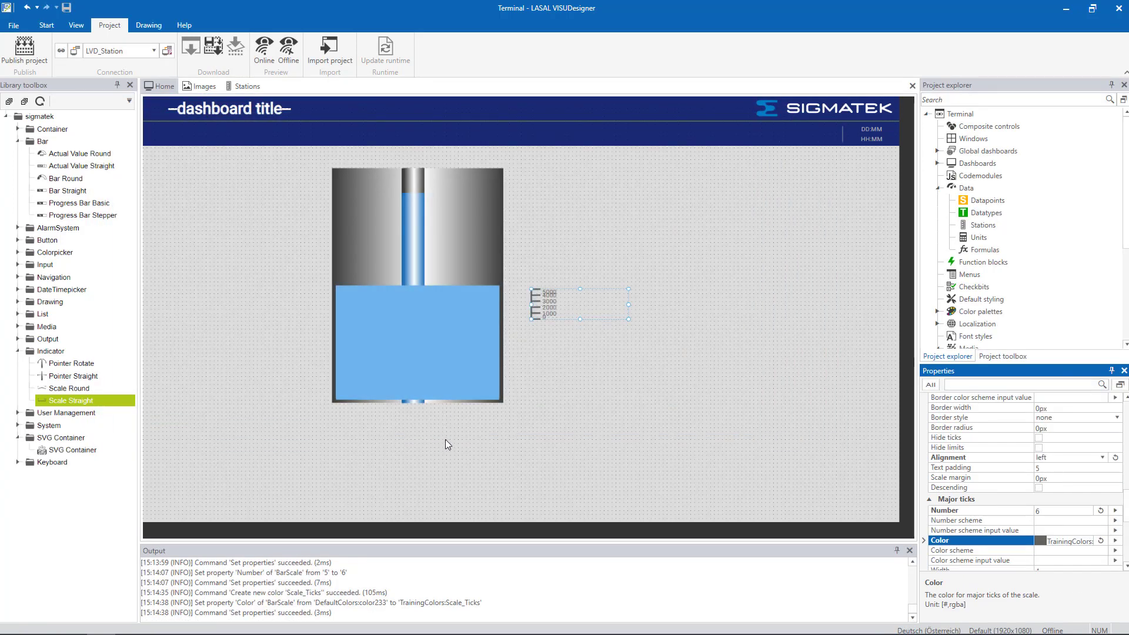
# Step: Apply the Scale_Ticks color from the TrainingColors palette to the BarScale's minor ticks
pyautogui.scroll(-3, 949, 480)
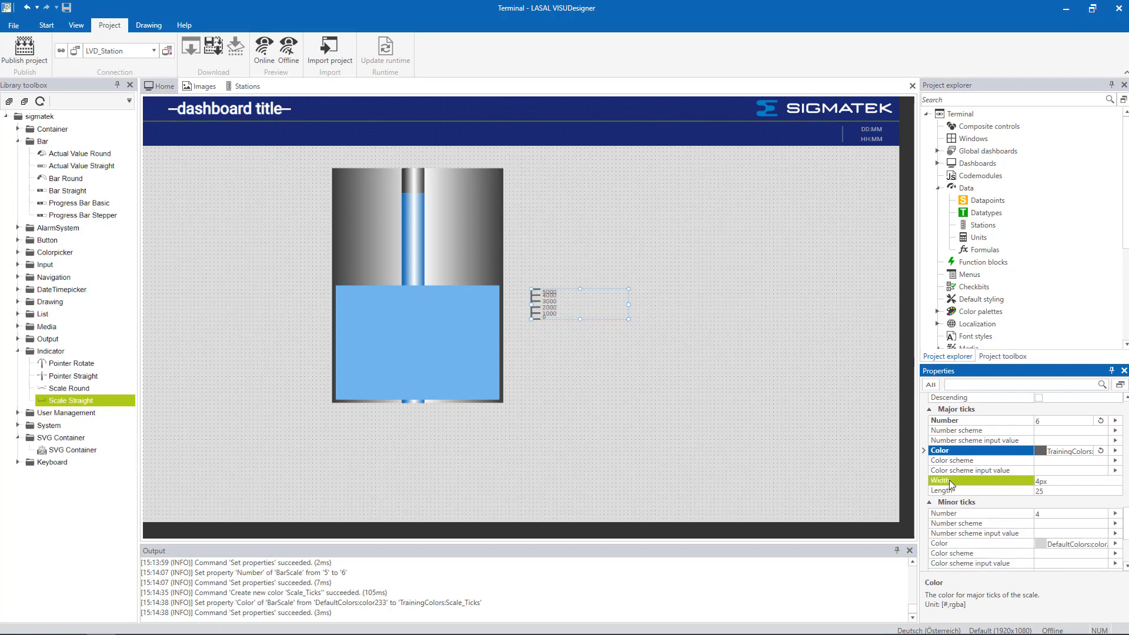
pyautogui.scroll(-1, 996, 503)
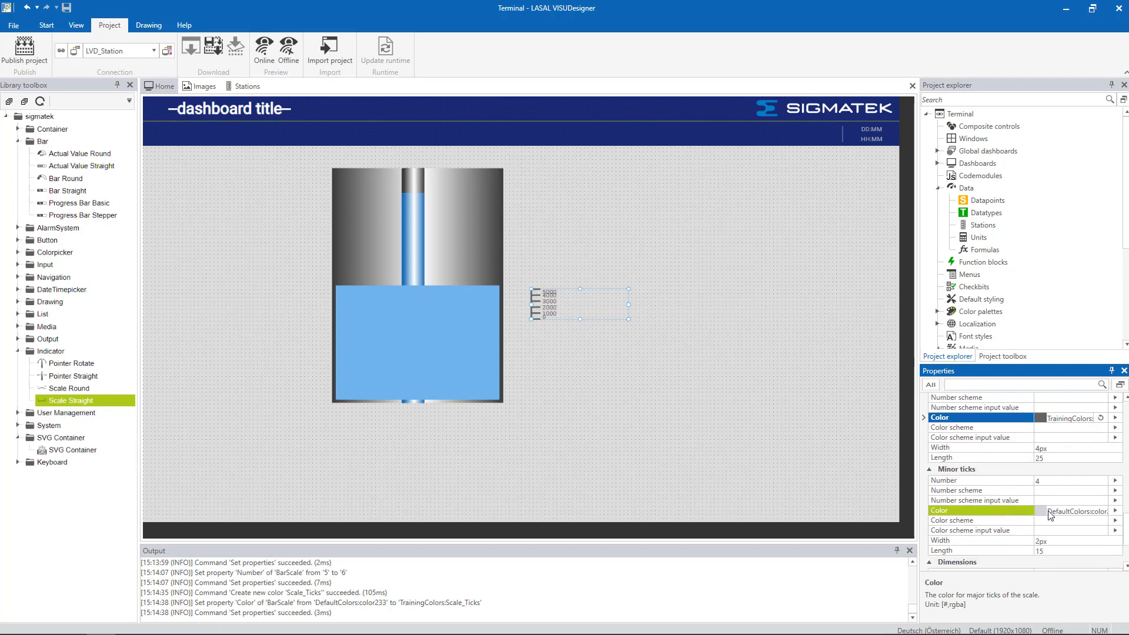
pyautogui.click(1115, 511)
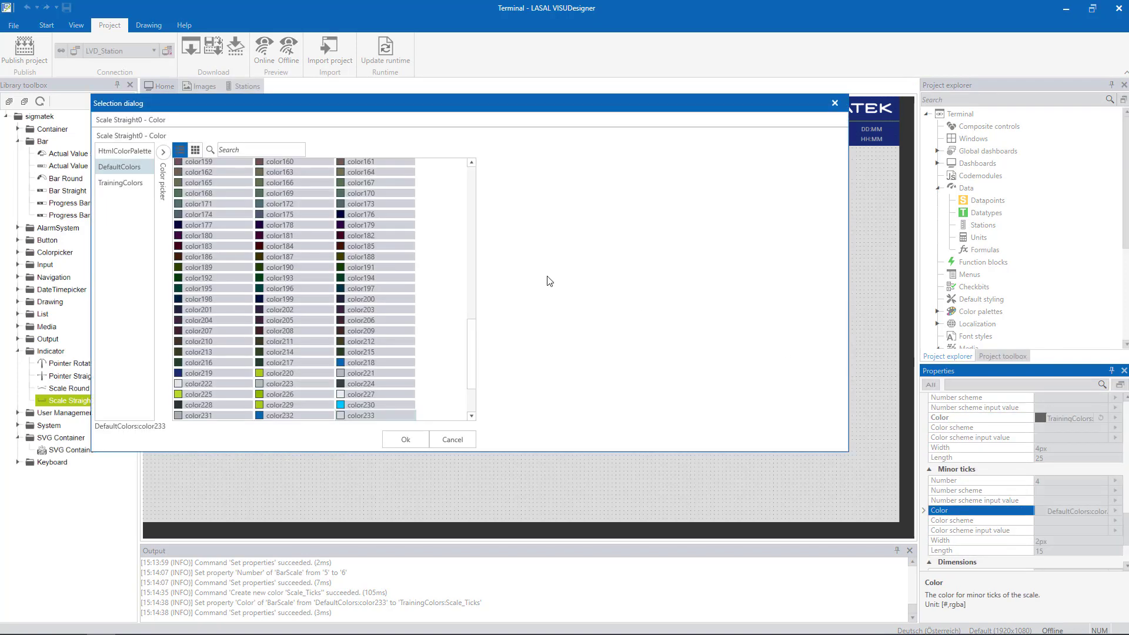
pyautogui.click(110, 185)
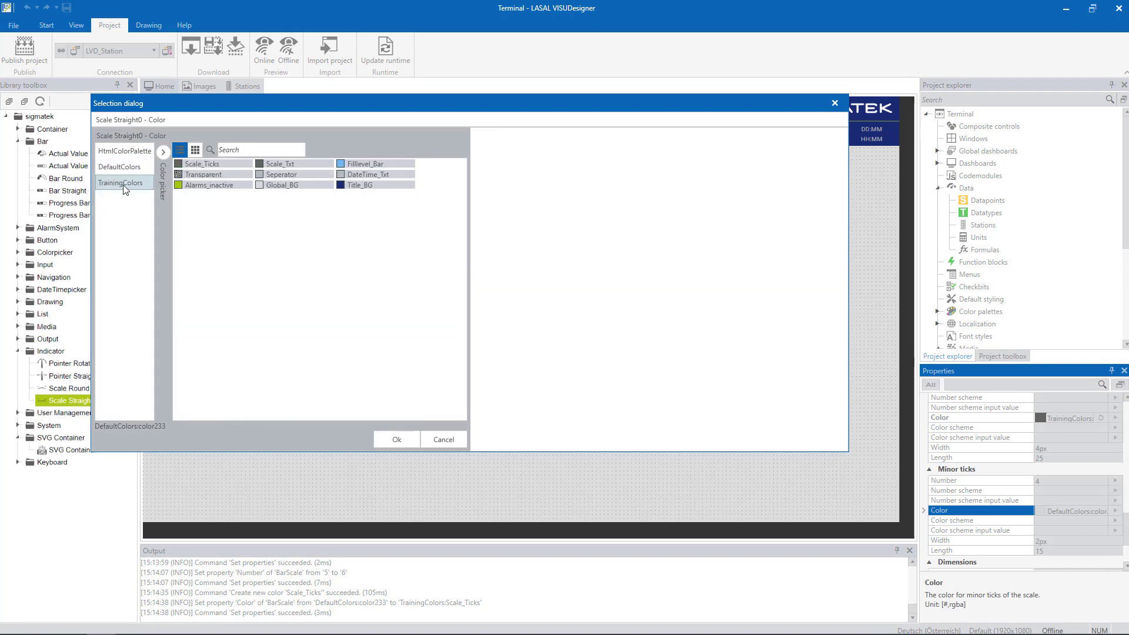
pyautogui.click(203, 164)
pyautogui.click(396, 439)
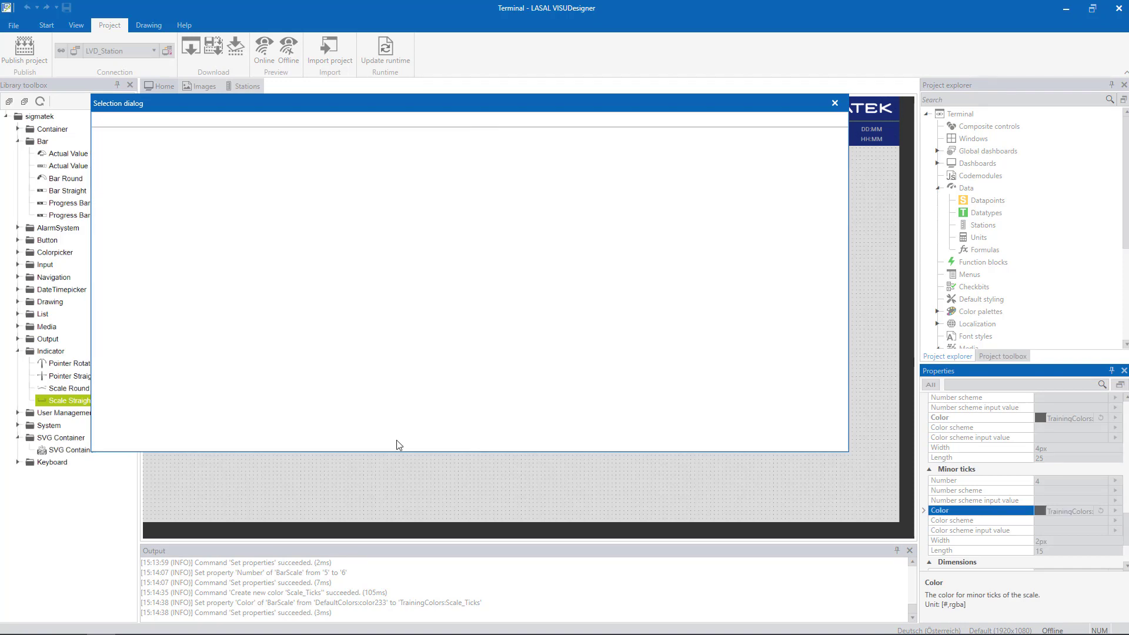
# Step: Position the BarScale beside the tank at top 190 px and left 930 px
pyautogui.scroll(-3, 950, 487)
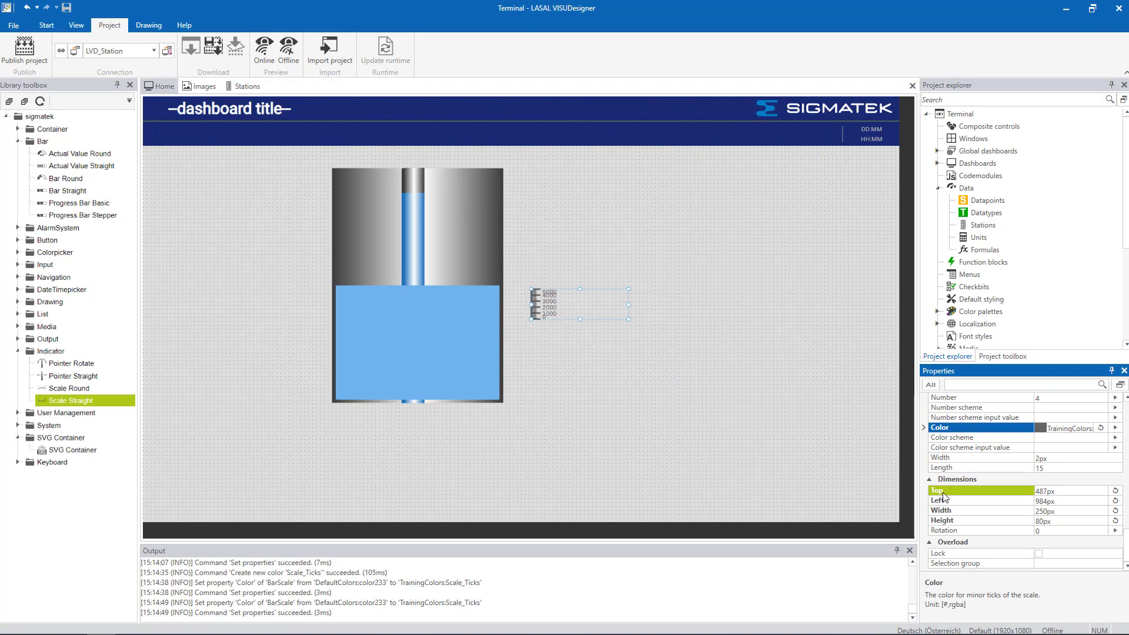
pyautogui.click(1068, 491)
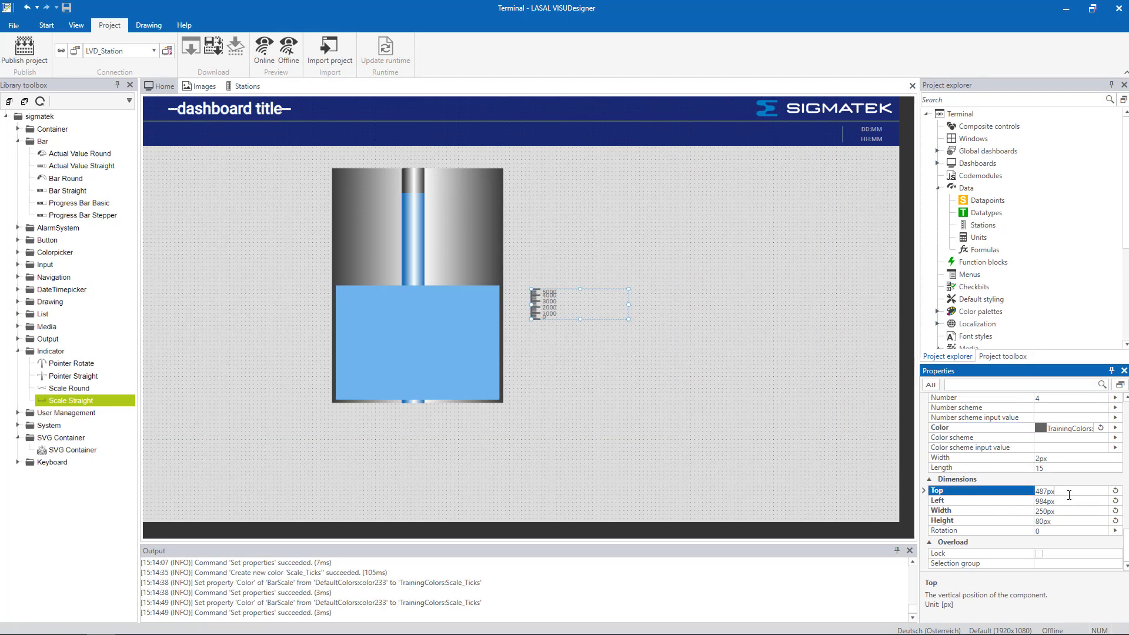
pyautogui.write('190')
pyautogui.press('Return')
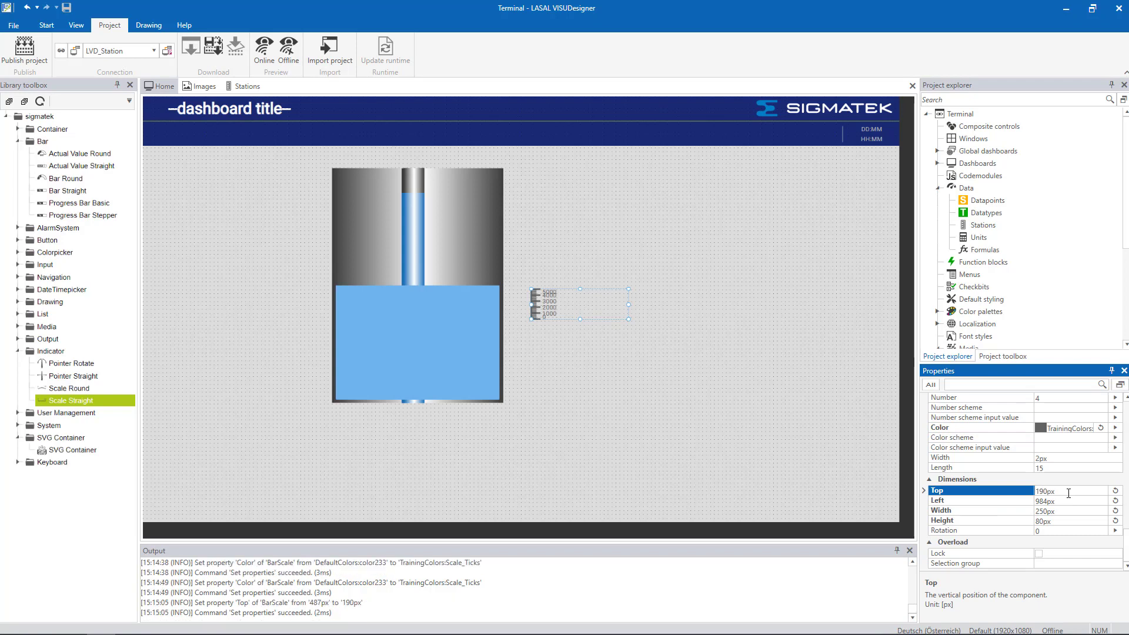
pyautogui.click(1068, 501)
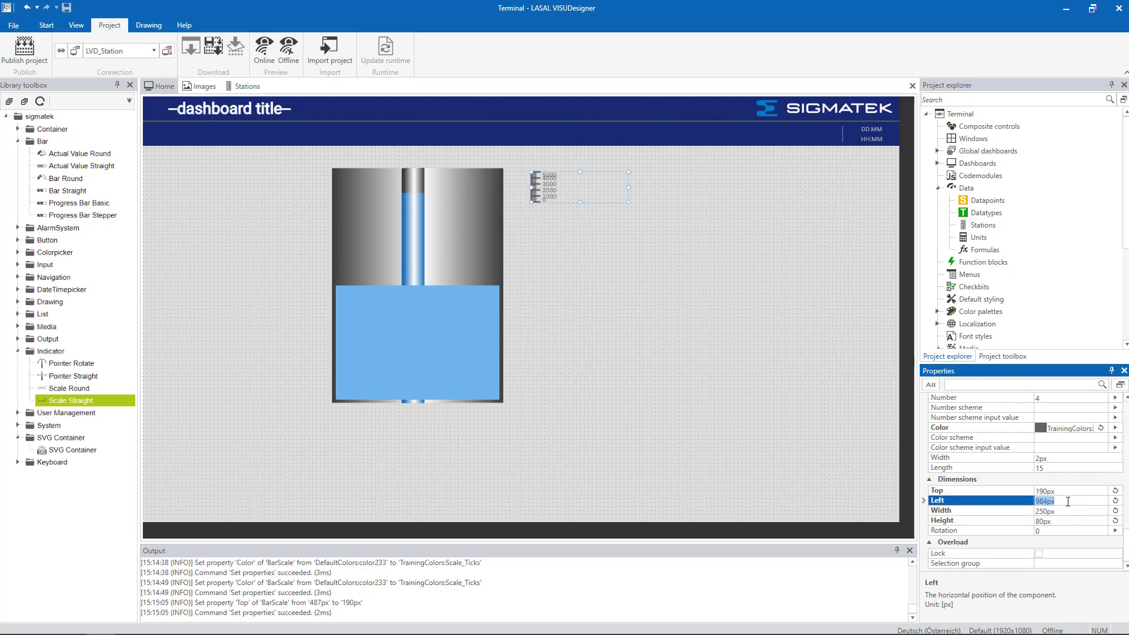
pyautogui.write('930')
# Step: Resize the BarScale to a width of 80 px and a height of 580 px, and deselect it
pyautogui.click(1062, 511)
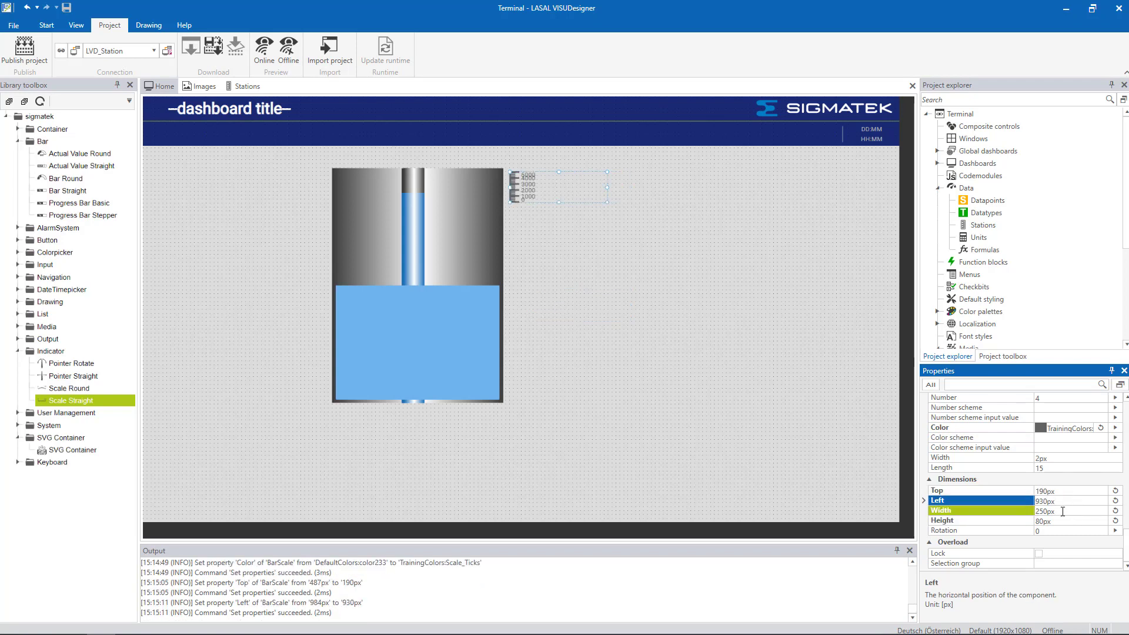
pyautogui.write('80')
pyautogui.click(1058, 520)
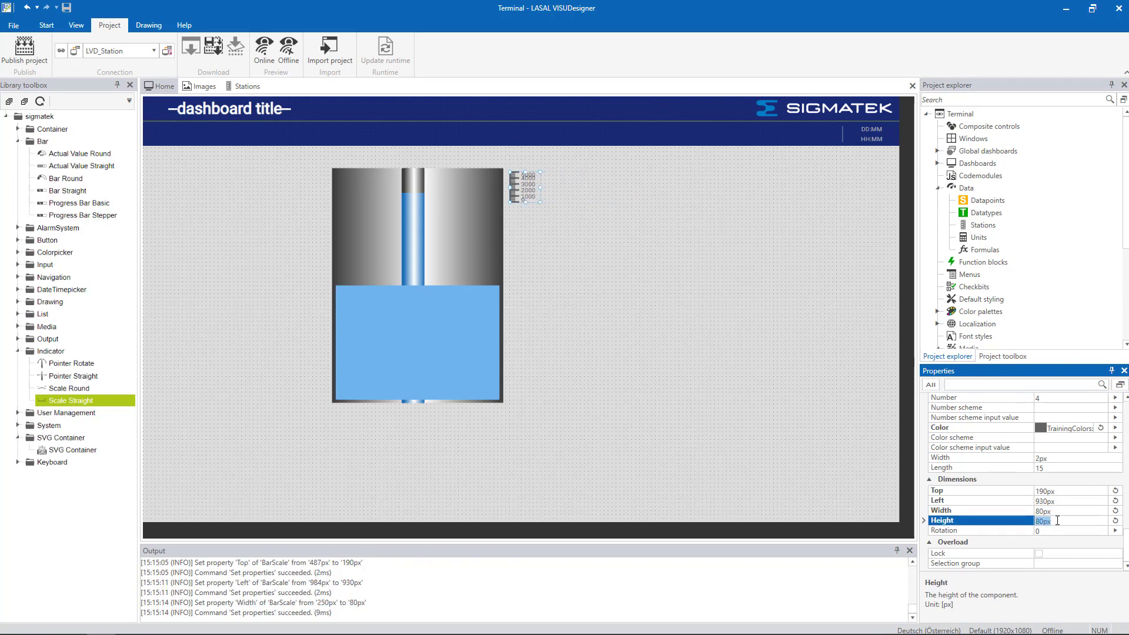
pyautogui.write('580')
pyautogui.press('Return')
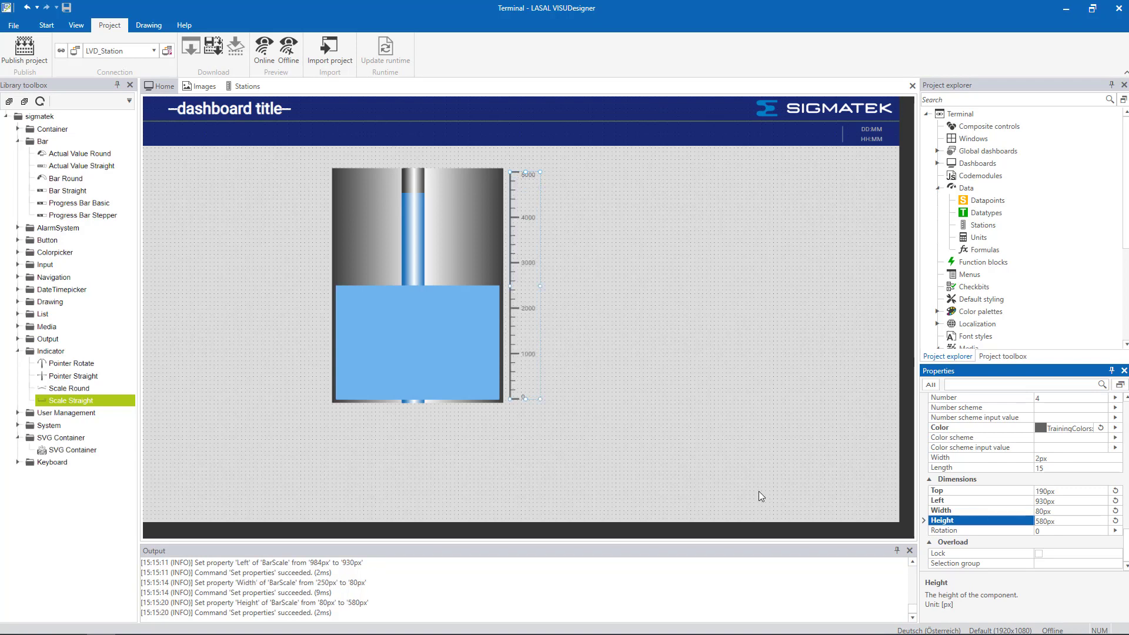
pyautogui.click(715, 470)
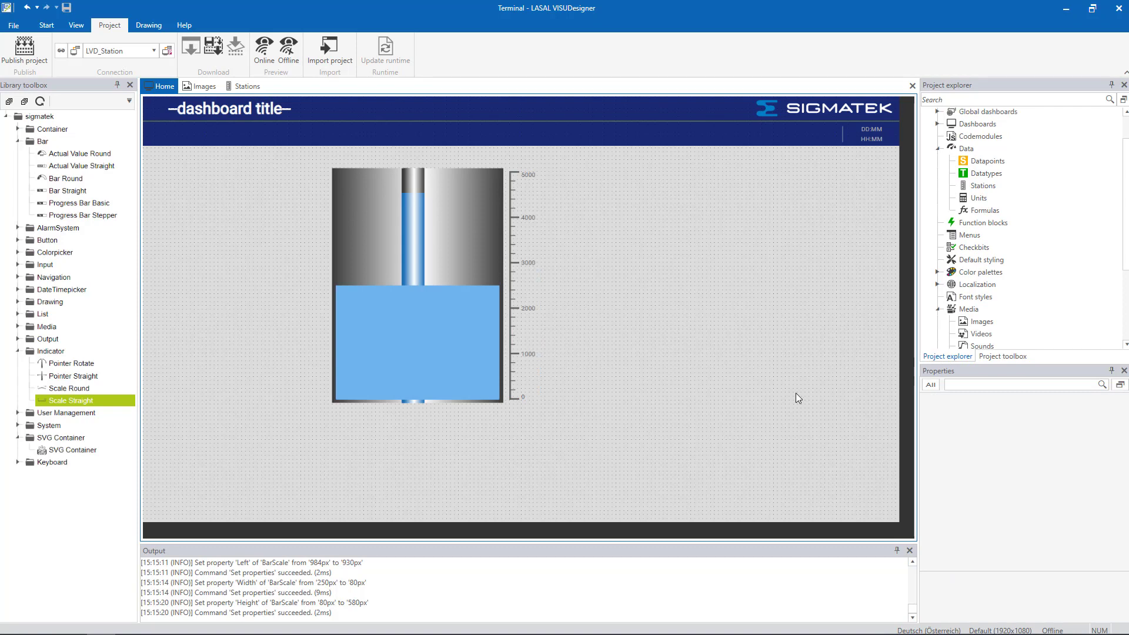
# Step: Add a new media scheme to the project and name it PumpScheme
pyautogui.scroll(-3, 976, 321)
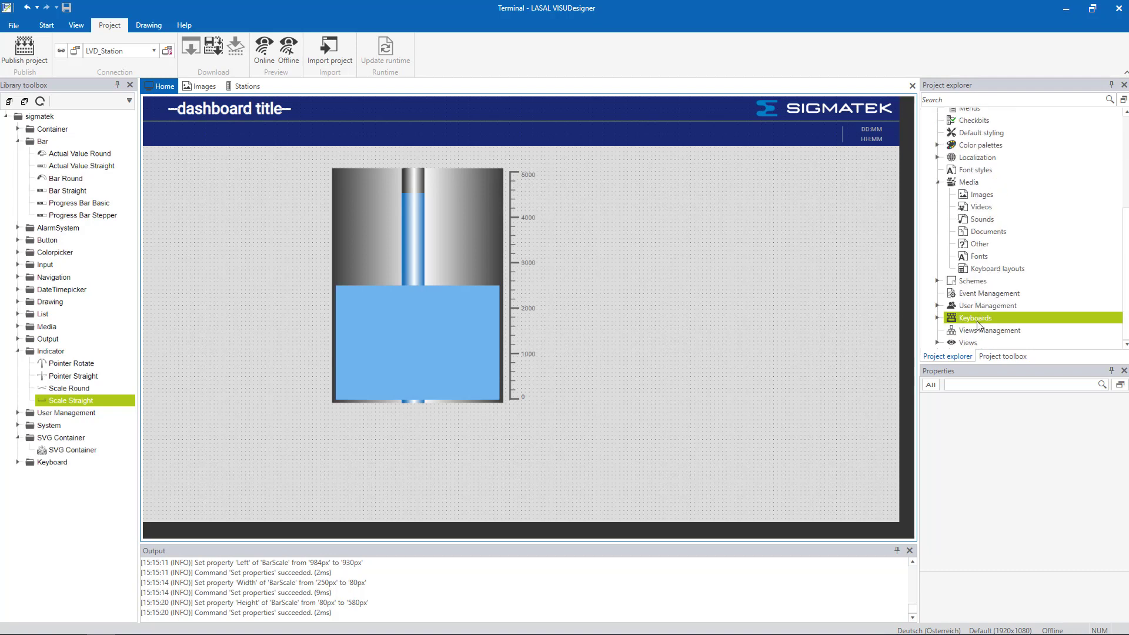
pyautogui.click(938, 282)
pyautogui.scroll(-3, 987, 286)
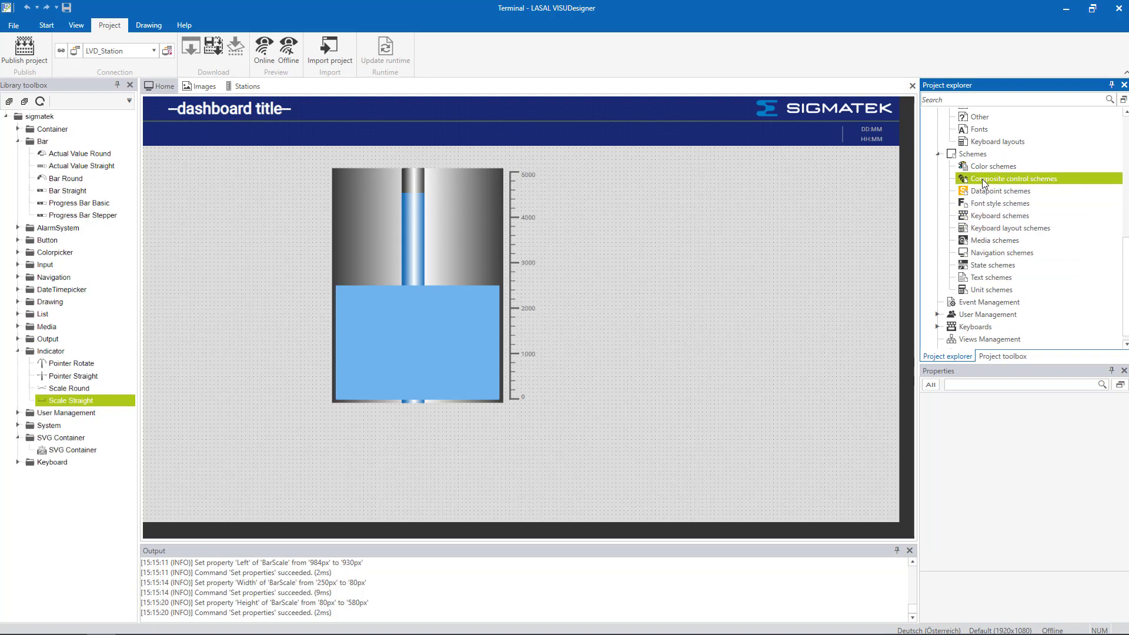
pyautogui.doubleClick(986, 242)
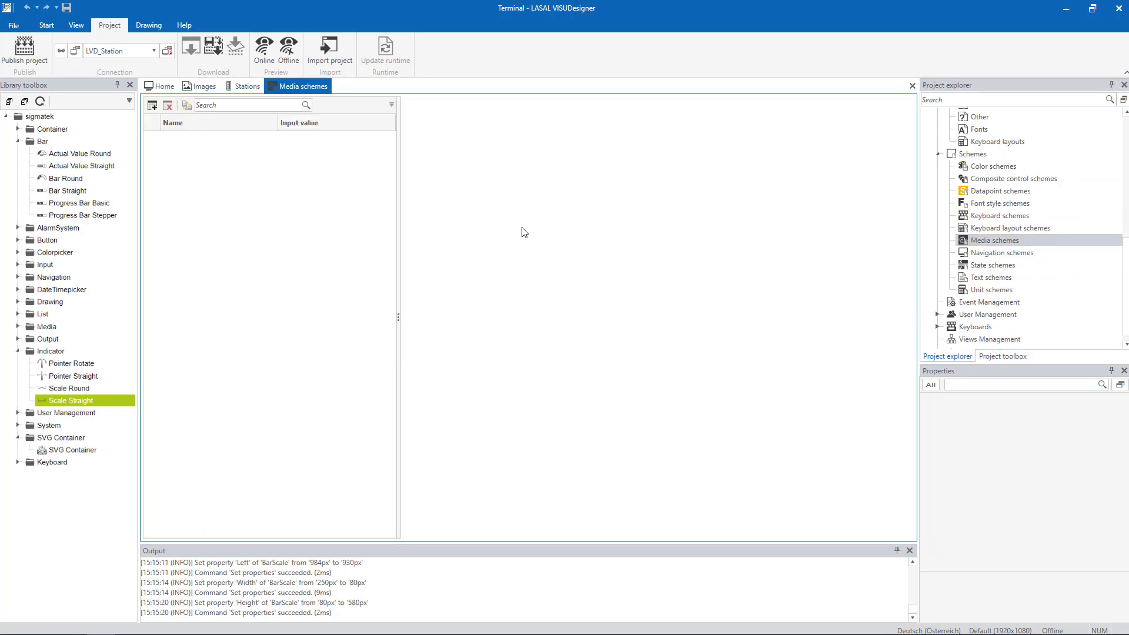
pyautogui.click(153, 106)
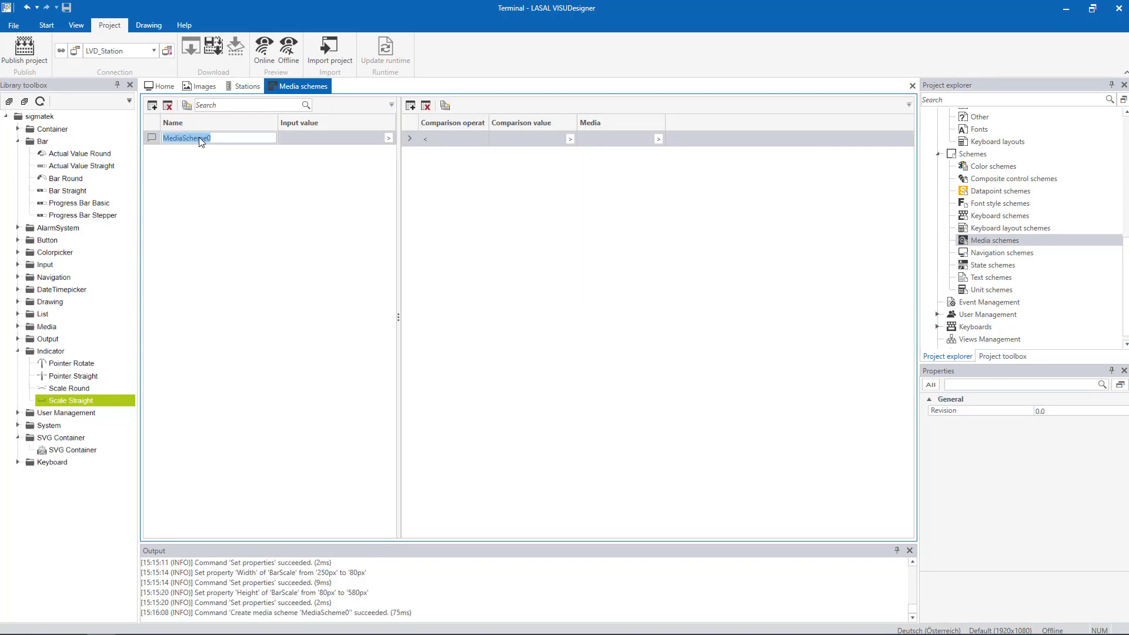
pyautogui.write('Pump')
pyautogui.press('Return')
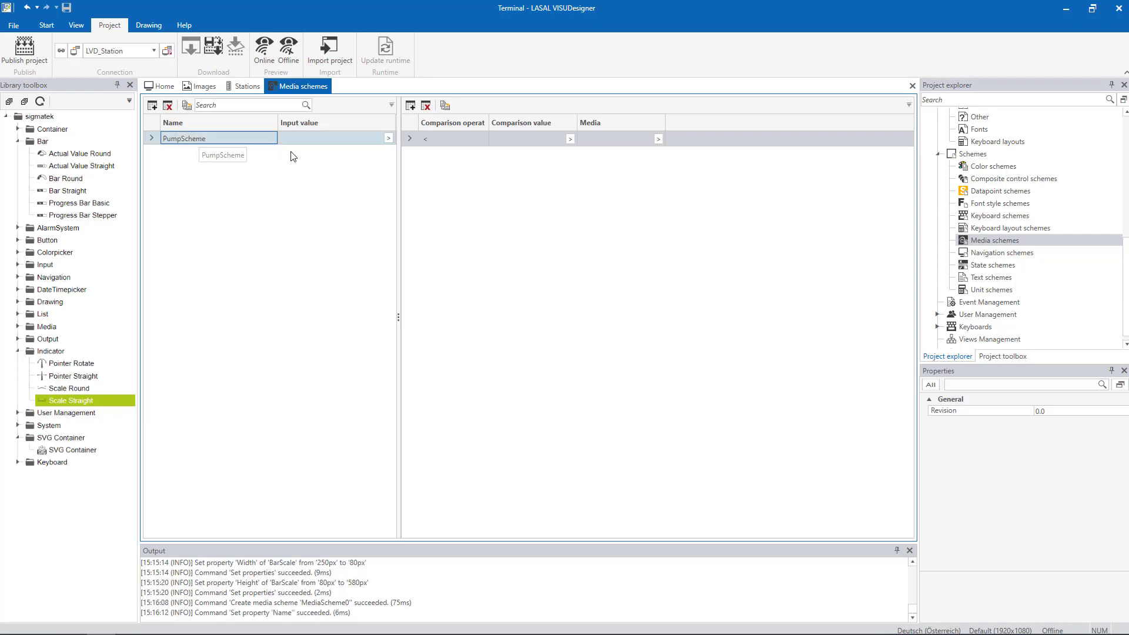
# Step: Link the PumpScheme's input value to the PumpVisu datapoint of PumpControl1
pyautogui.click(389, 138)
pyautogui.click(184, 265)
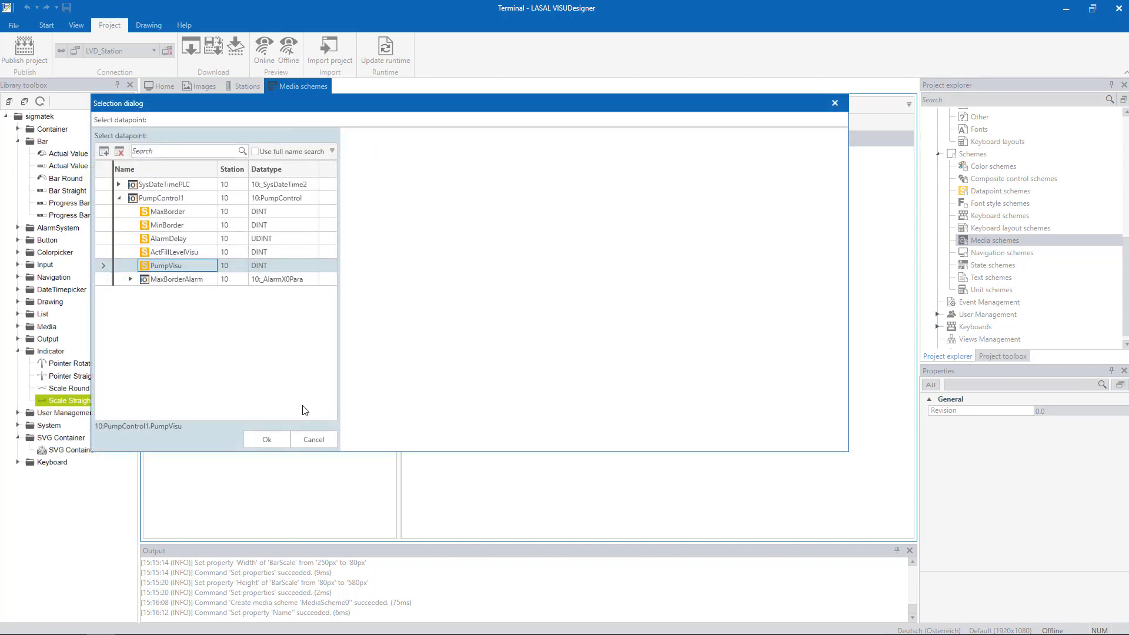
pyautogui.click(271, 440)
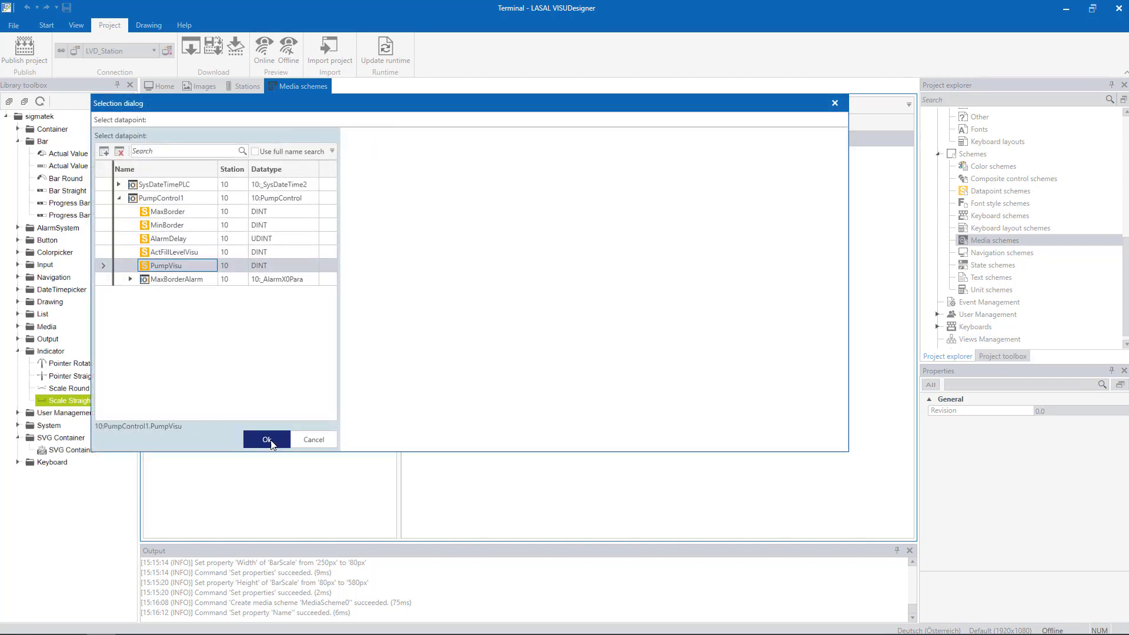
# Step: Set the PumpScheme condition to the equals operator with a comparison value of 1
pyautogui.click(439, 138)
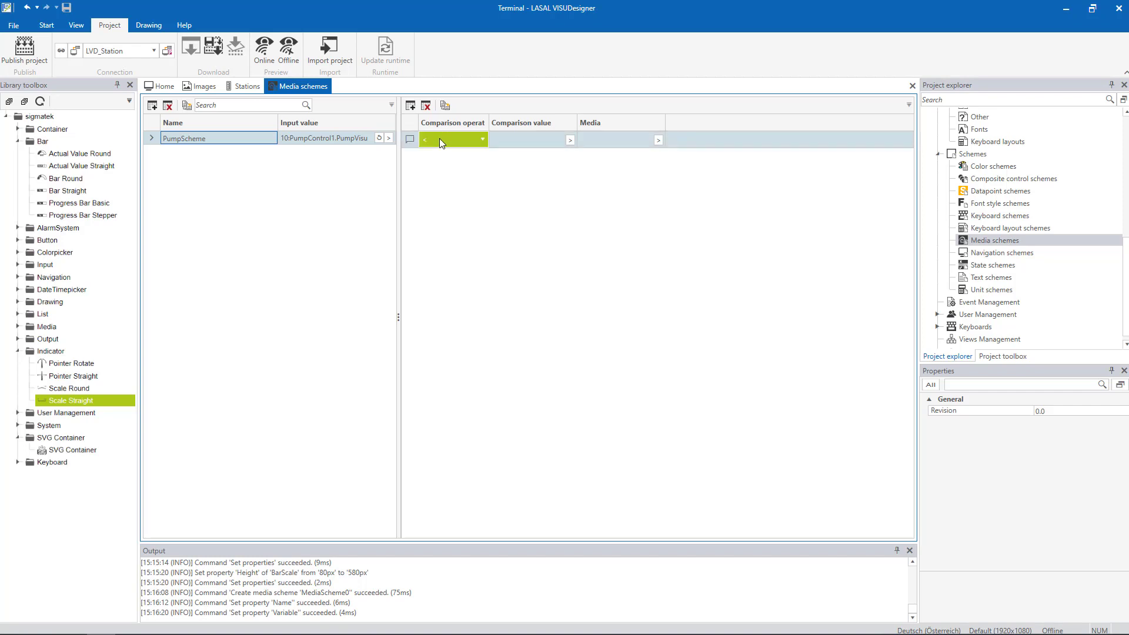
pyautogui.click(432, 184)
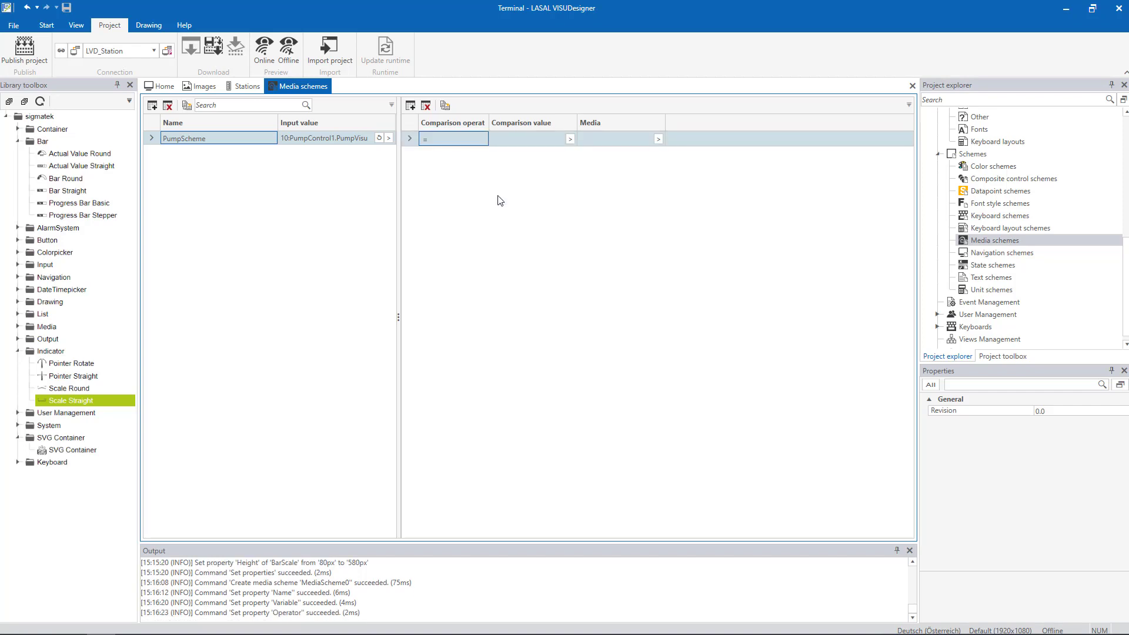
pyautogui.click(521, 139)
pyautogui.write('1')
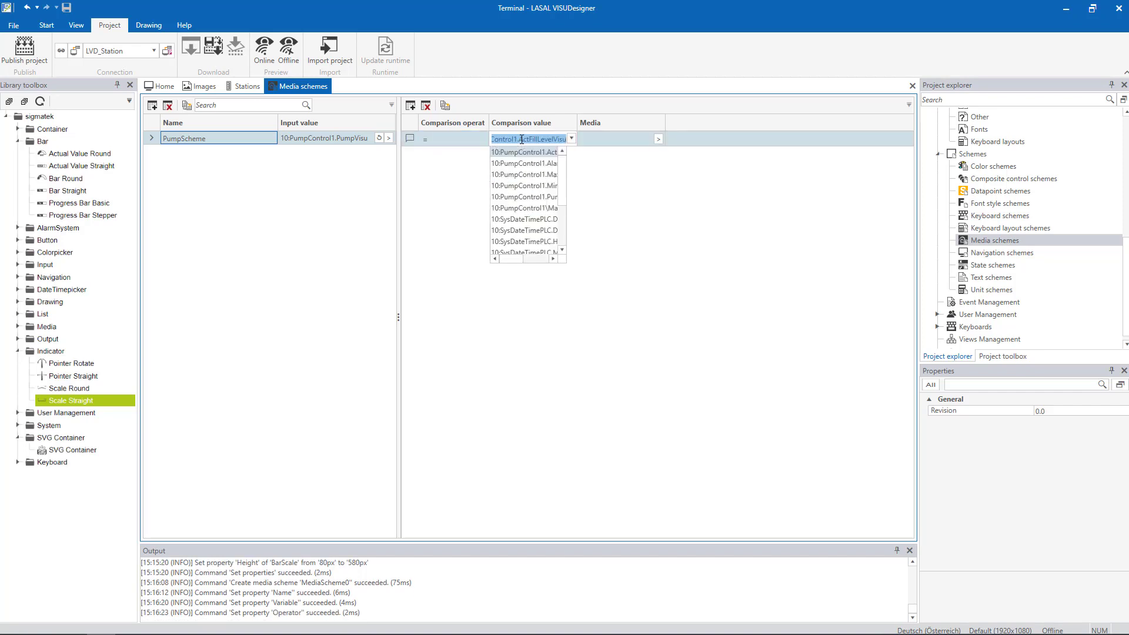
pyautogui.press('Delete')
pyautogui.press('Return')
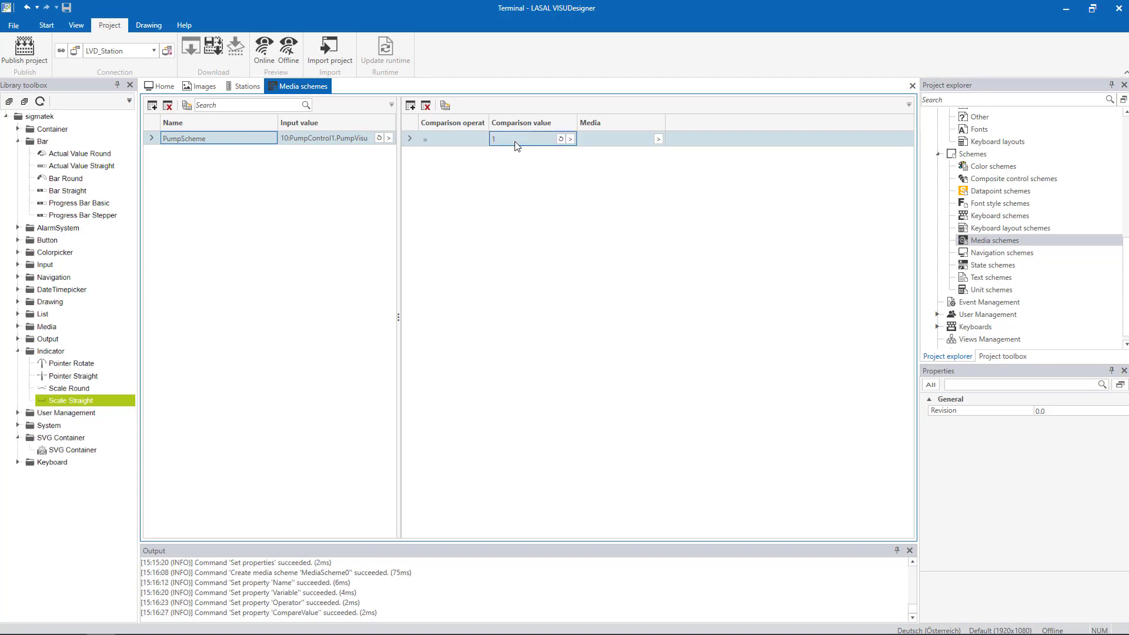
# Step: Assign the Pump_Activ.svg image as the media for the PumpScheme condition
pyautogui.click(659, 140)
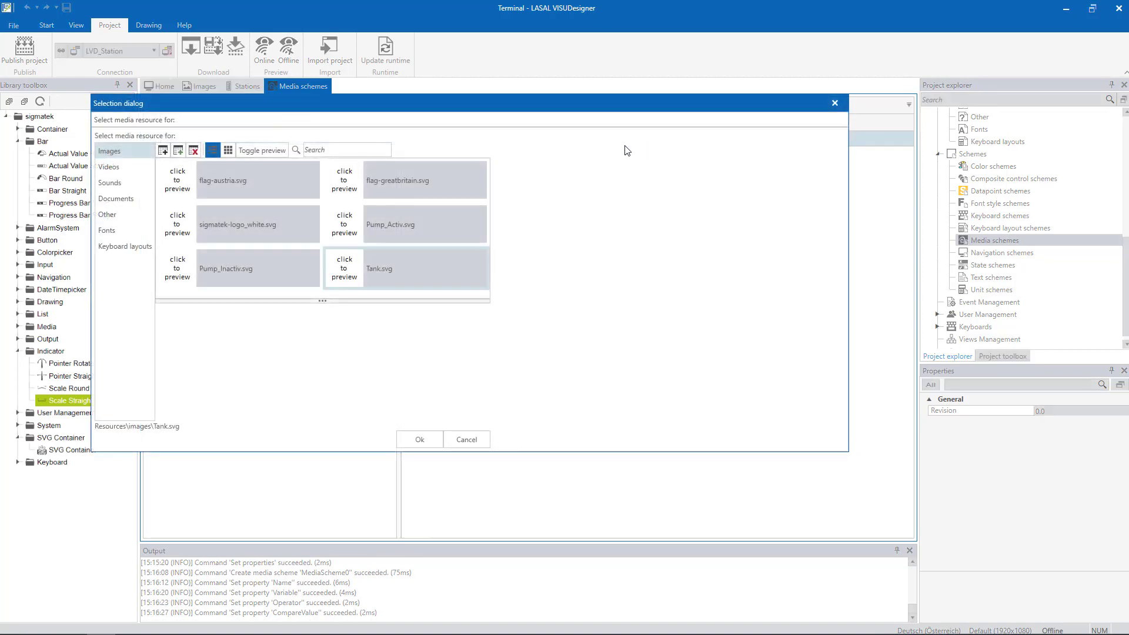
pyautogui.click(418, 225)
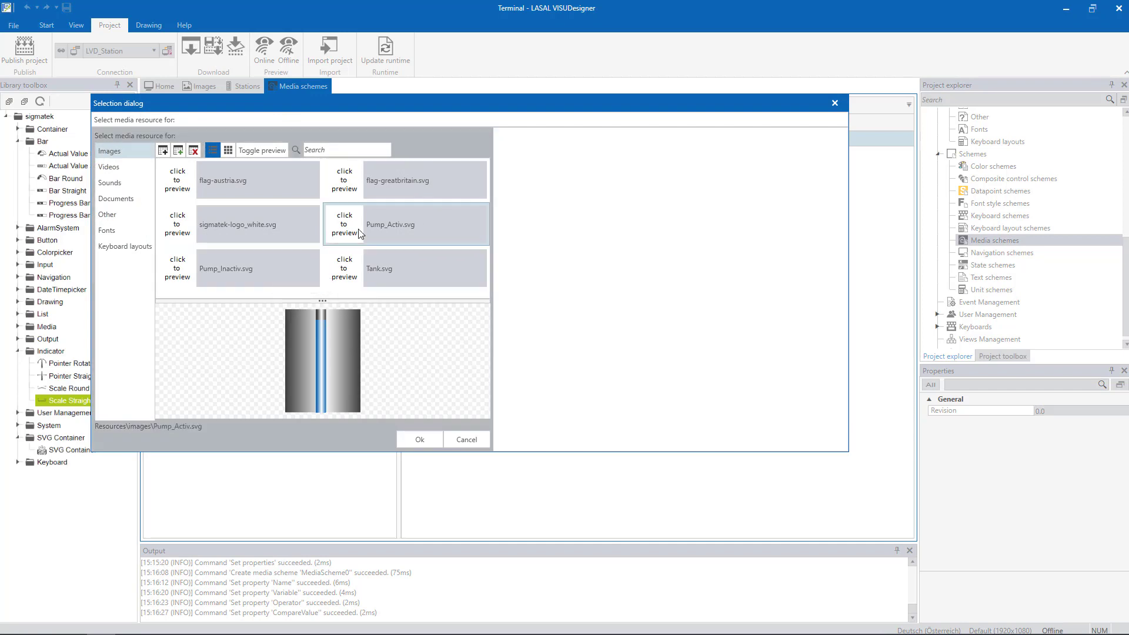
pyautogui.click(420, 440)
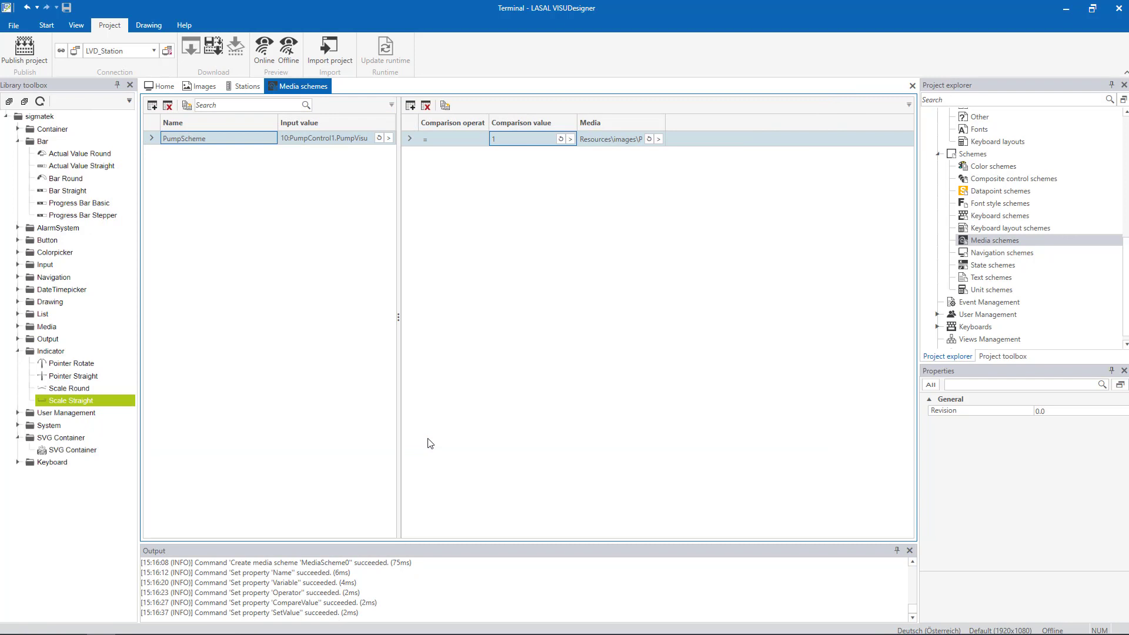
# Step: Add an SVG Container below the tank on the Home dashboard and name it Pump
pyautogui.click(159, 88)
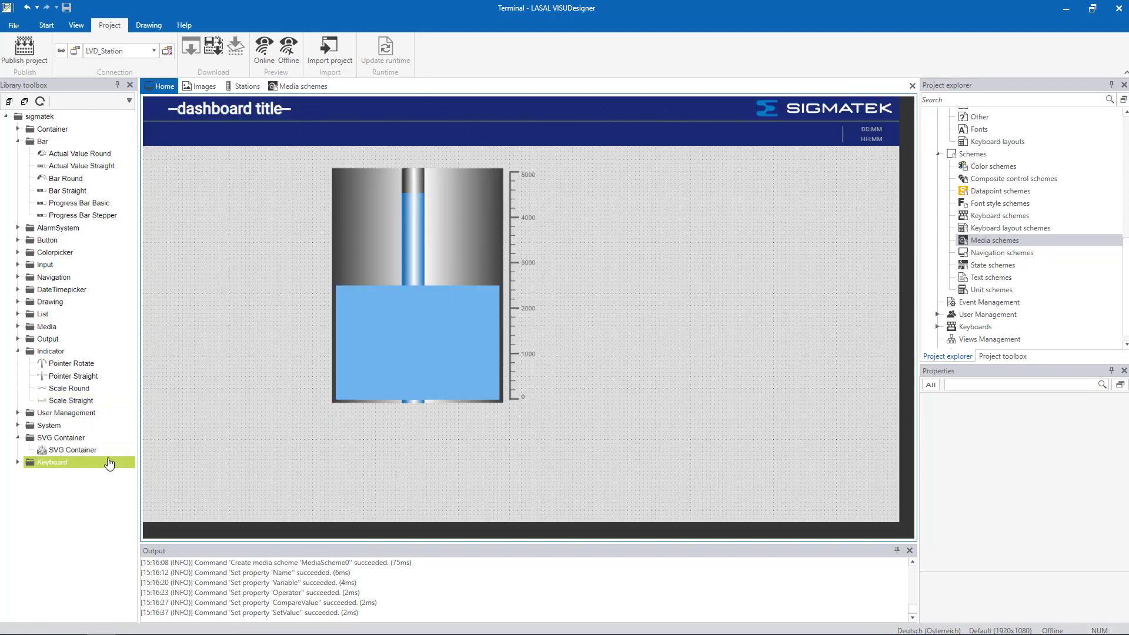
pyautogui.moveTo(72, 450); pyautogui.dragTo(388, 424)
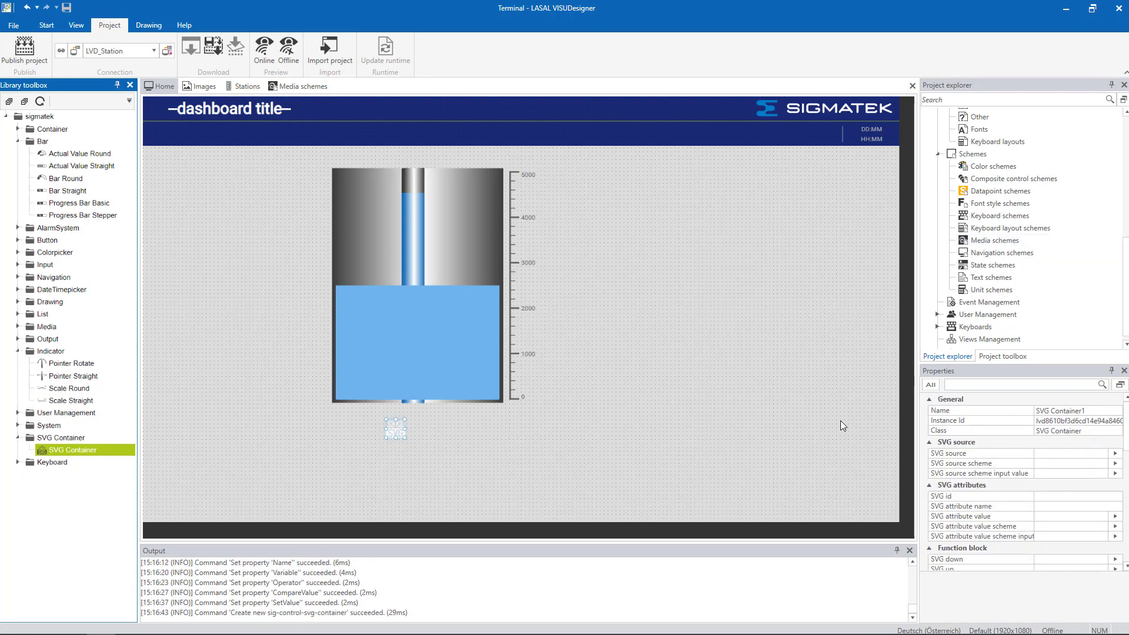
pyautogui.click(1095, 412)
pyautogui.click(1095, 413)
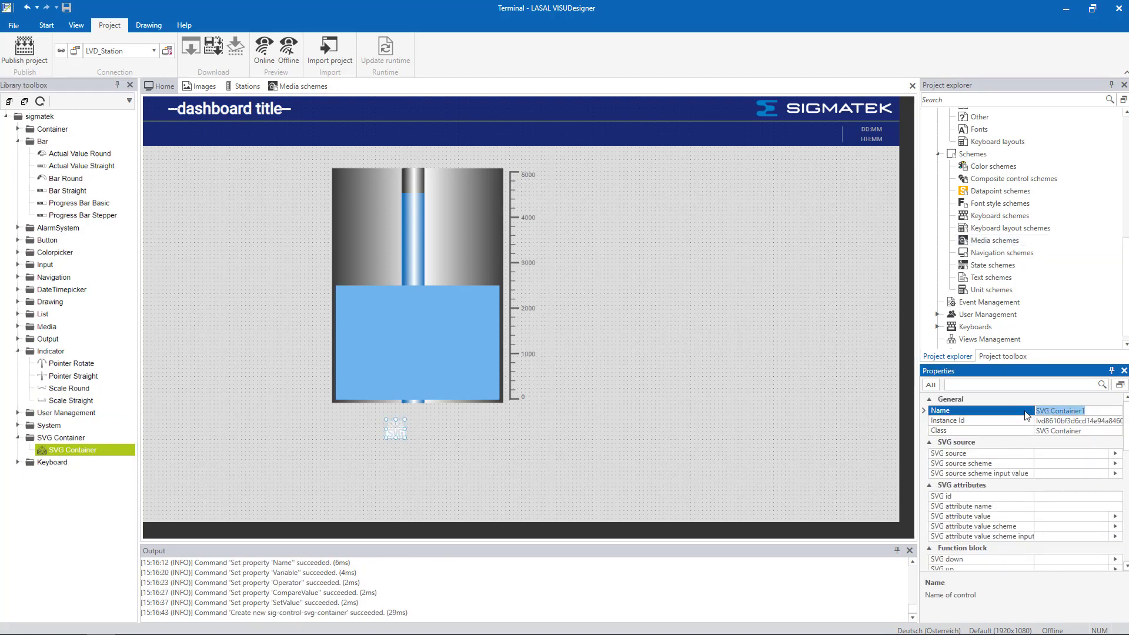
pyautogui.write('Pump')
pyautogui.press('Return')
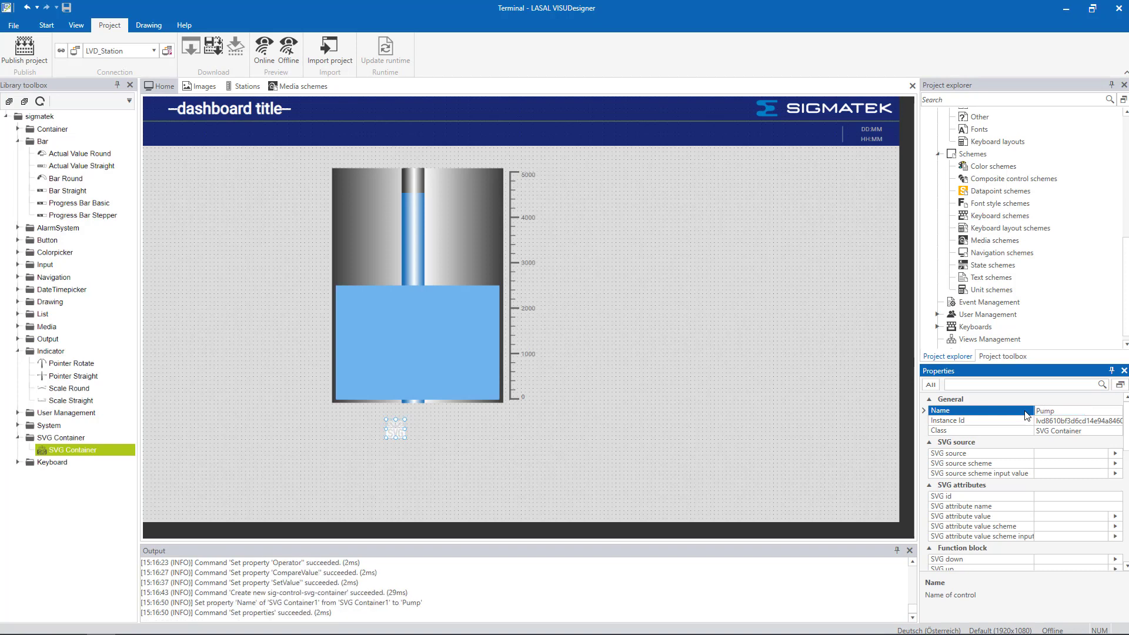
# Step: Set the Pump container's SVG source to Pump_Inactiv.svg and its SVG source scheme to PumpScheme
pyautogui.click(1116, 453)
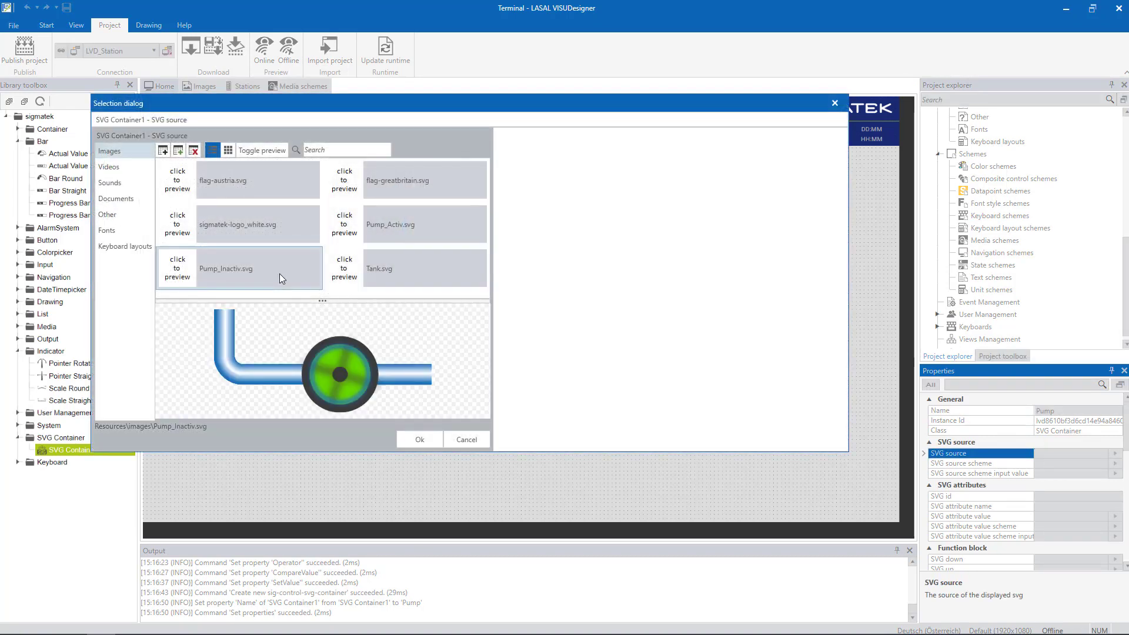
pyautogui.click(279, 273)
pyautogui.click(419, 440)
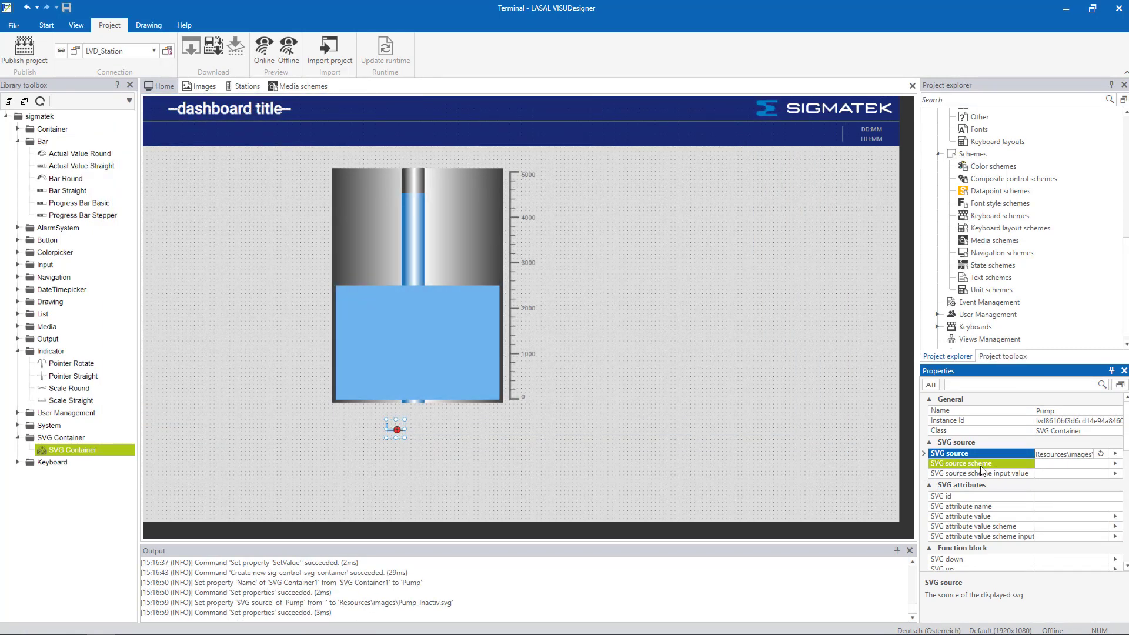
pyautogui.click(1116, 463)
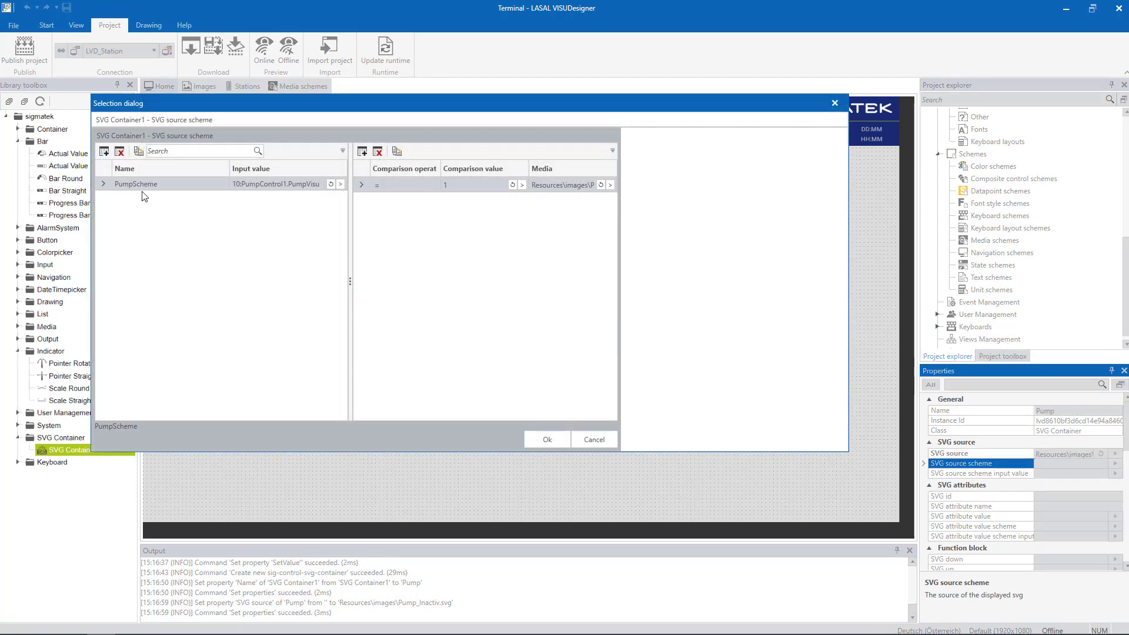
pyautogui.click(153, 186)
pyautogui.click(547, 439)
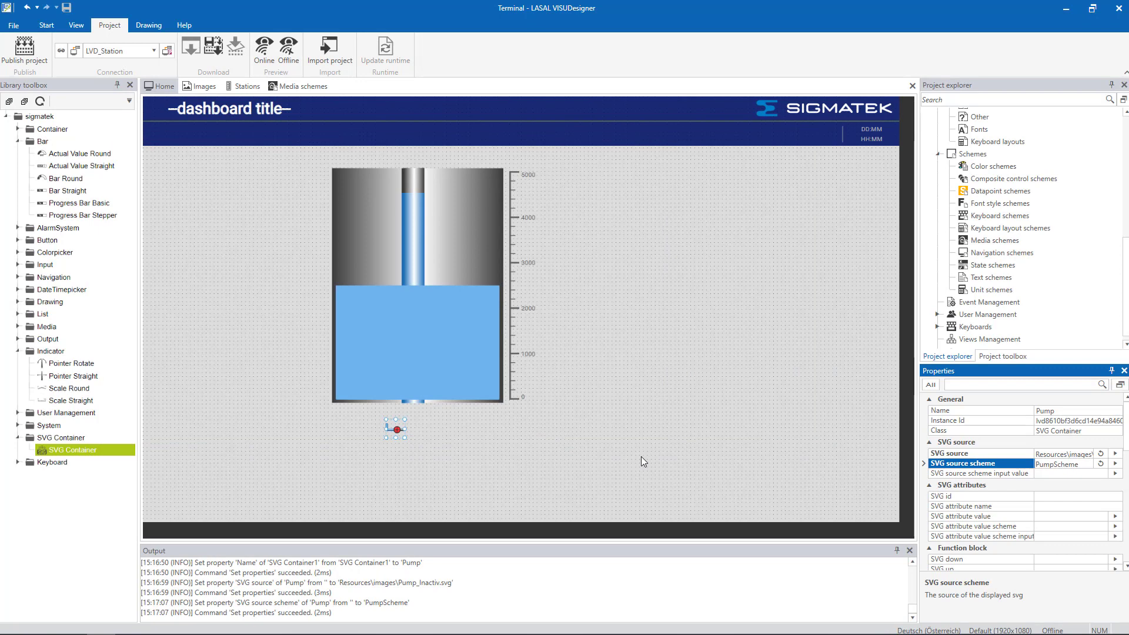
# Step: Position the Pump container at top 777 px and left 568 px
pyautogui.scroll(-10, 962, 478)
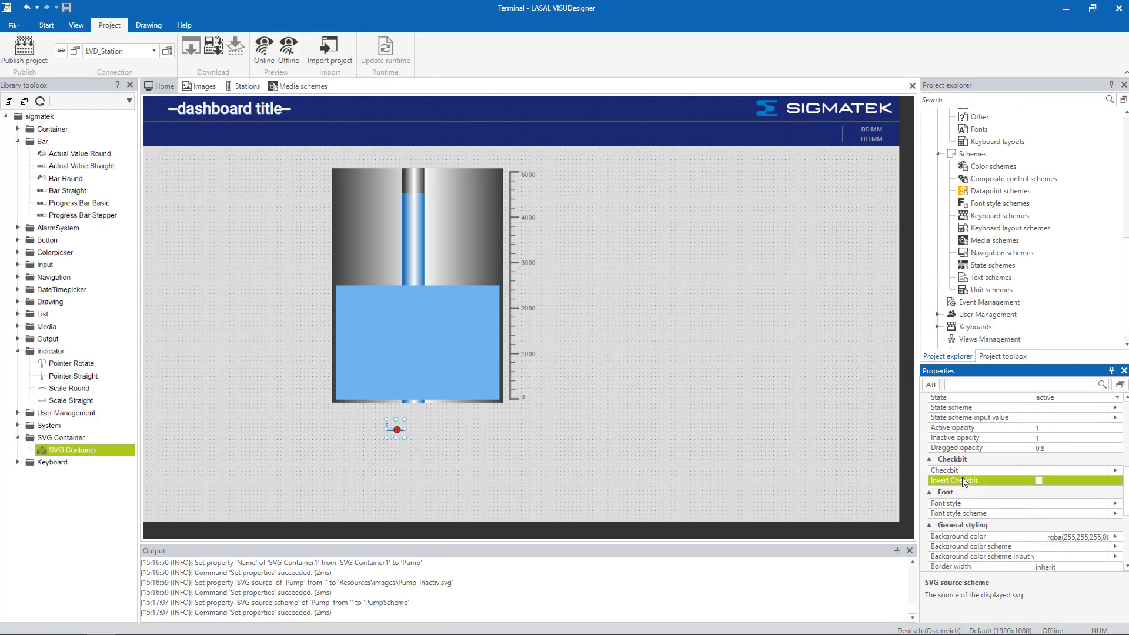
pyautogui.scroll(-3, 961, 477)
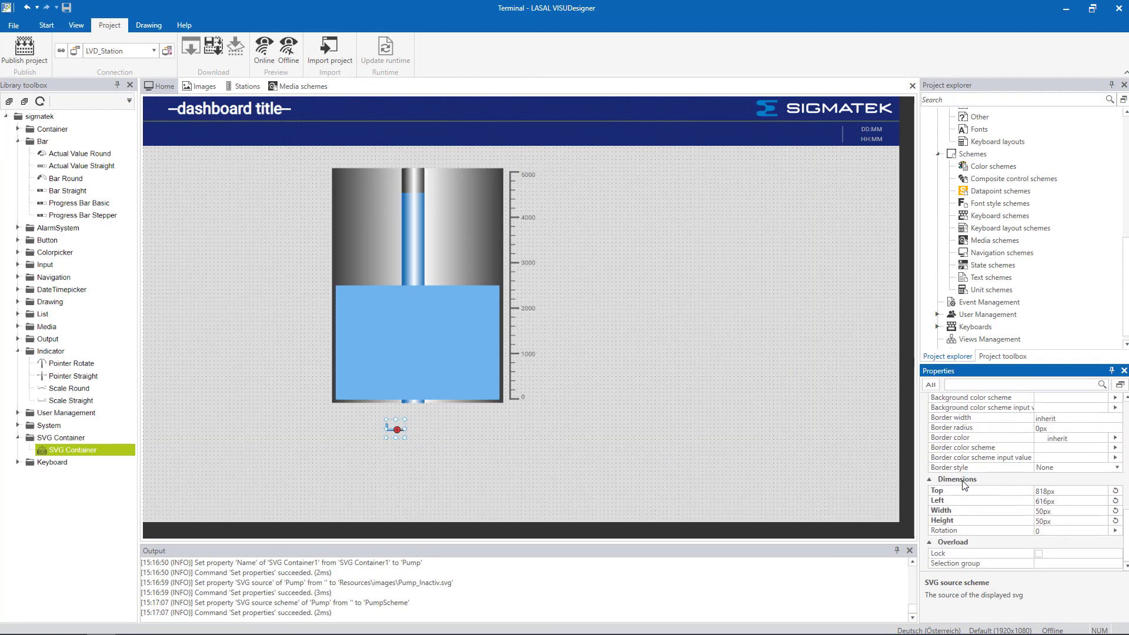
pyautogui.click(1058, 491)
pyautogui.moveTo(1057, 492); pyautogui.dragTo(1023, 492)
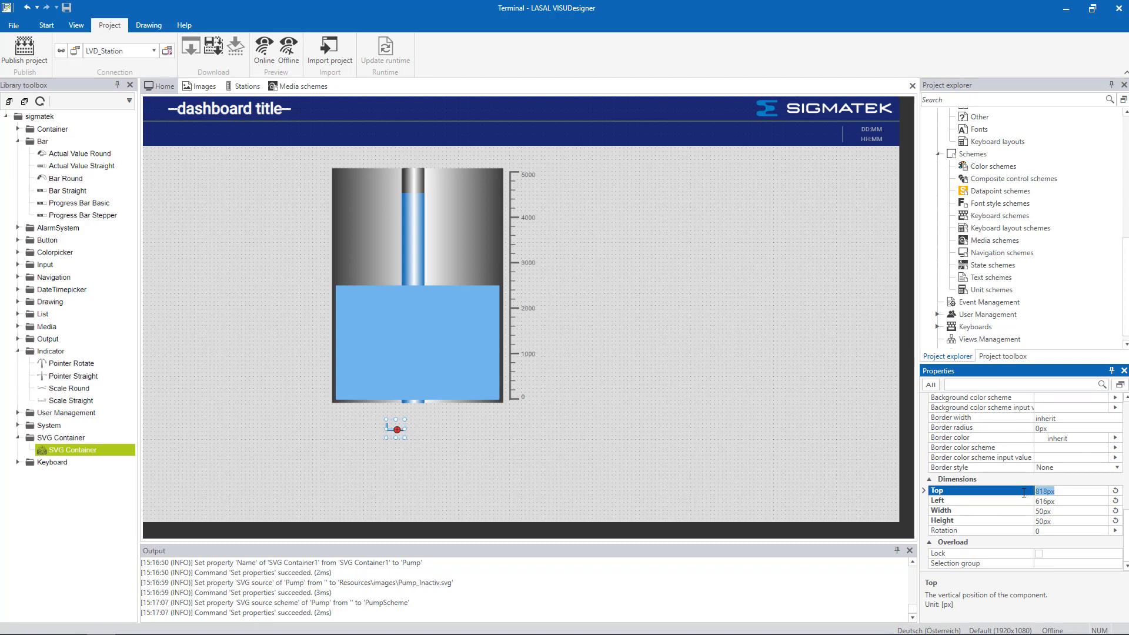
pyautogui.write('777')
pyautogui.press('Return')
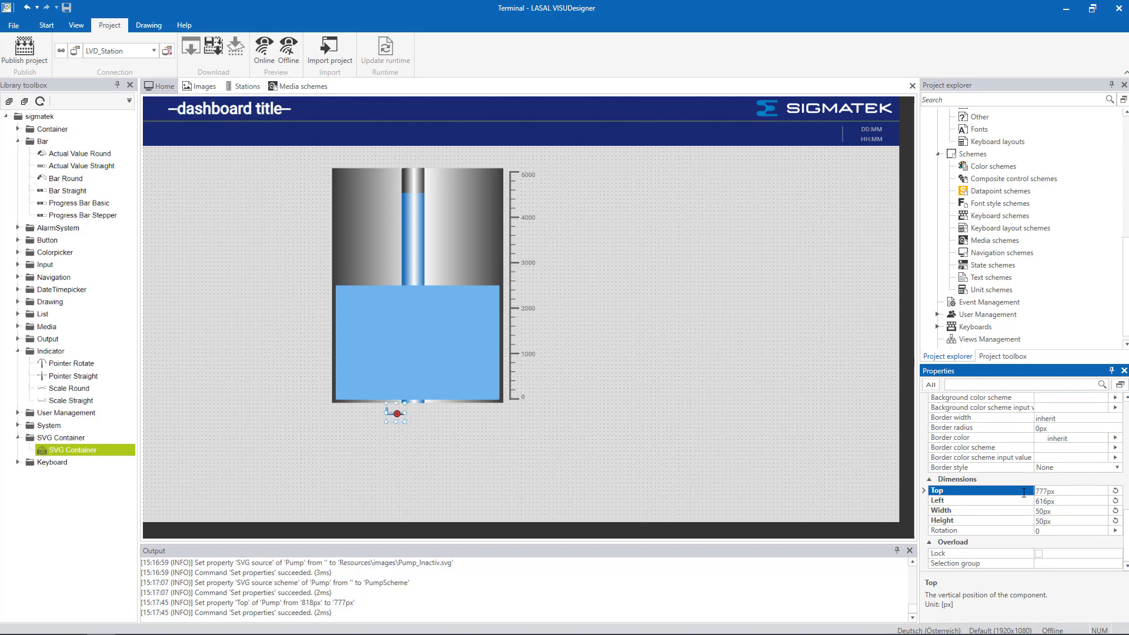
pyautogui.click(1057, 503)
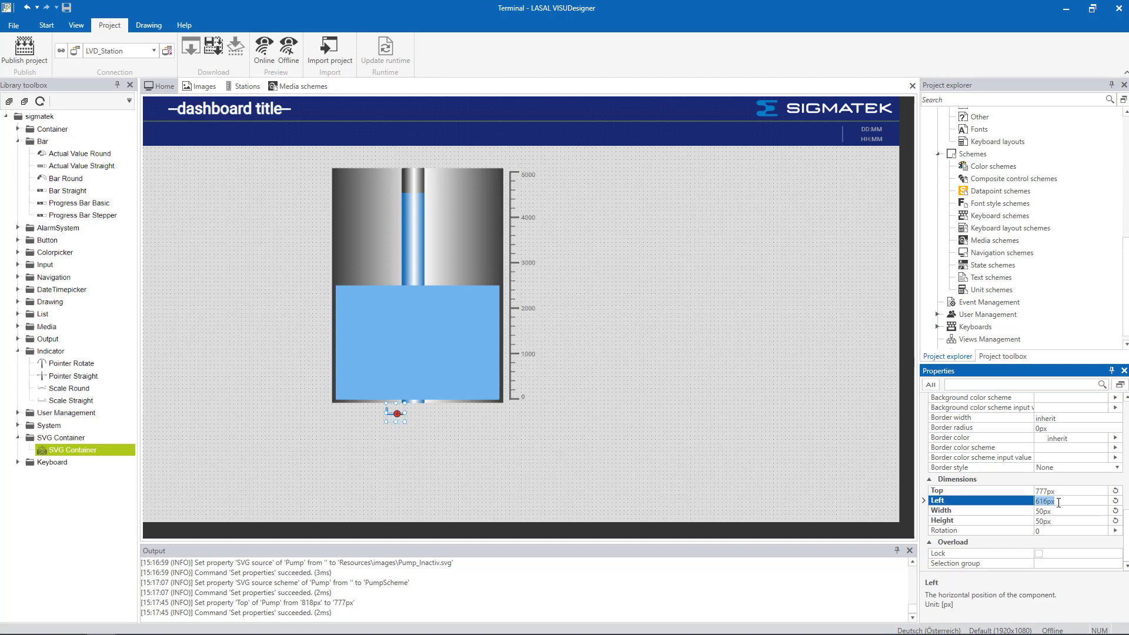
pyautogui.write('568')
pyautogui.press('Return')
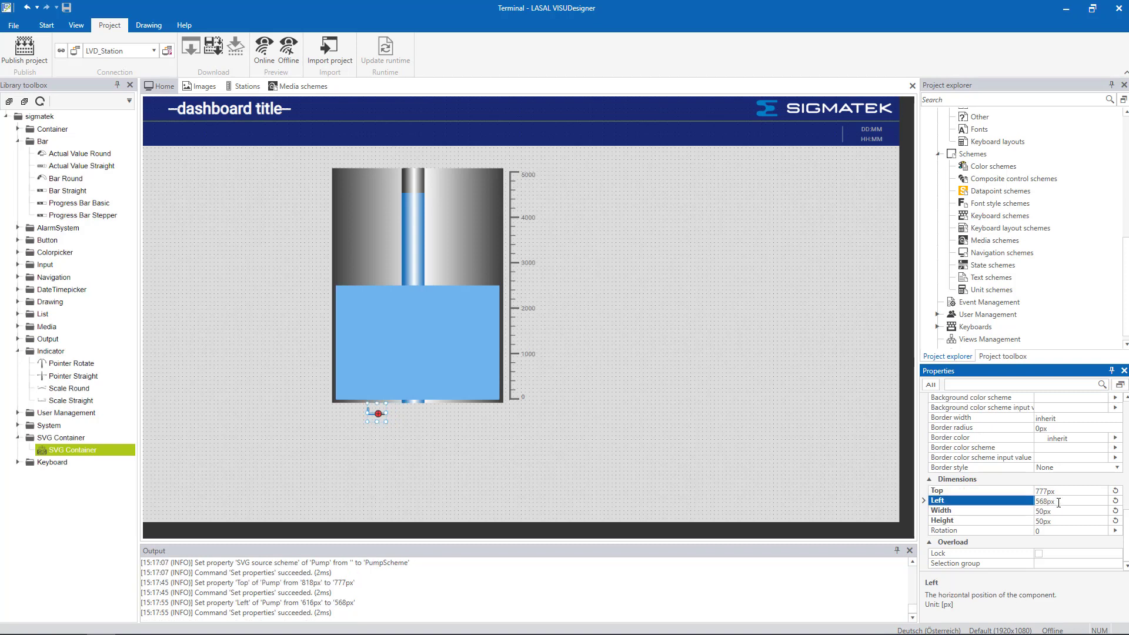
# Step: Resize the Pump container to a width of 785 px and a height of 290 px, and deselect it
pyautogui.click(1059, 510)
pyautogui.write('7')
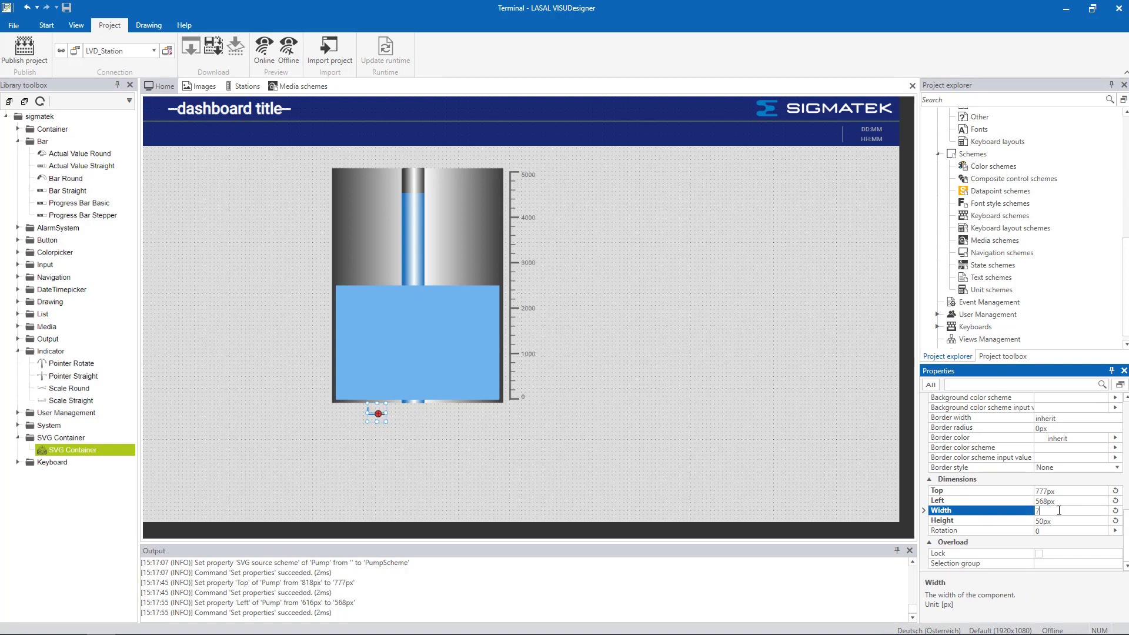
pyautogui.write('85')
pyautogui.press('Return')
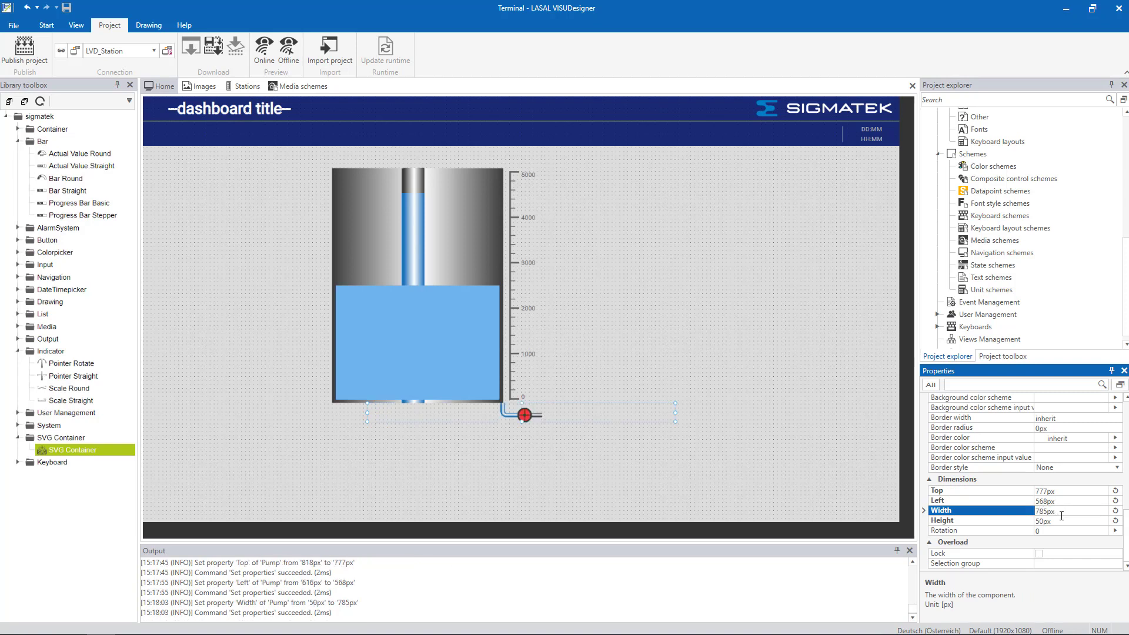
pyautogui.click(1061, 521)
pyautogui.write('29')
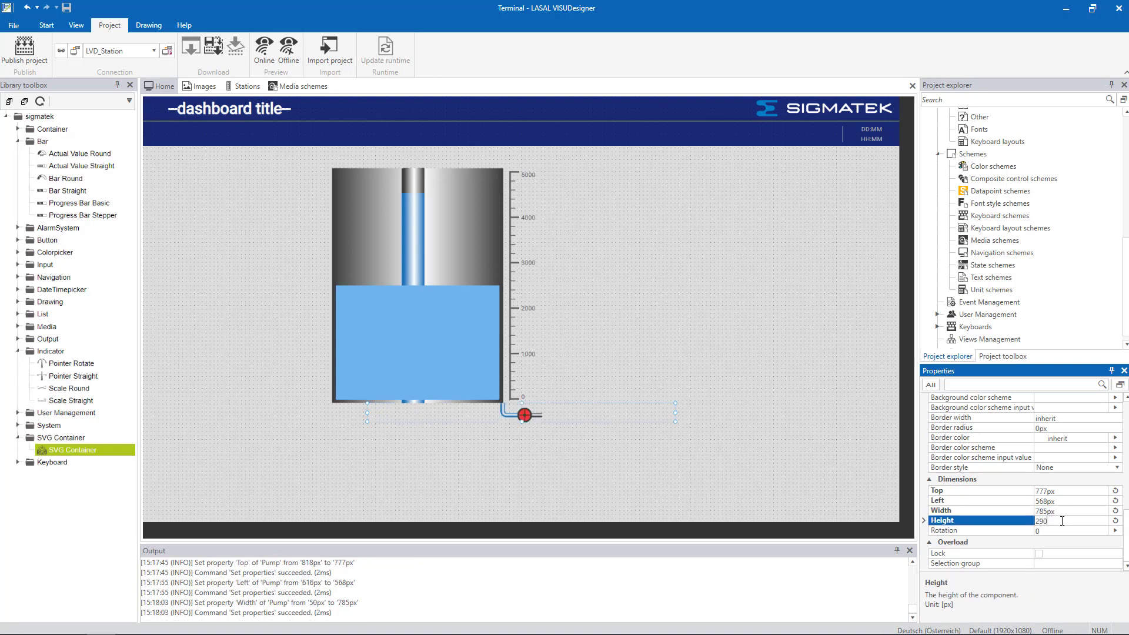
pyautogui.press('Return')
pyautogui.click(859, 480)
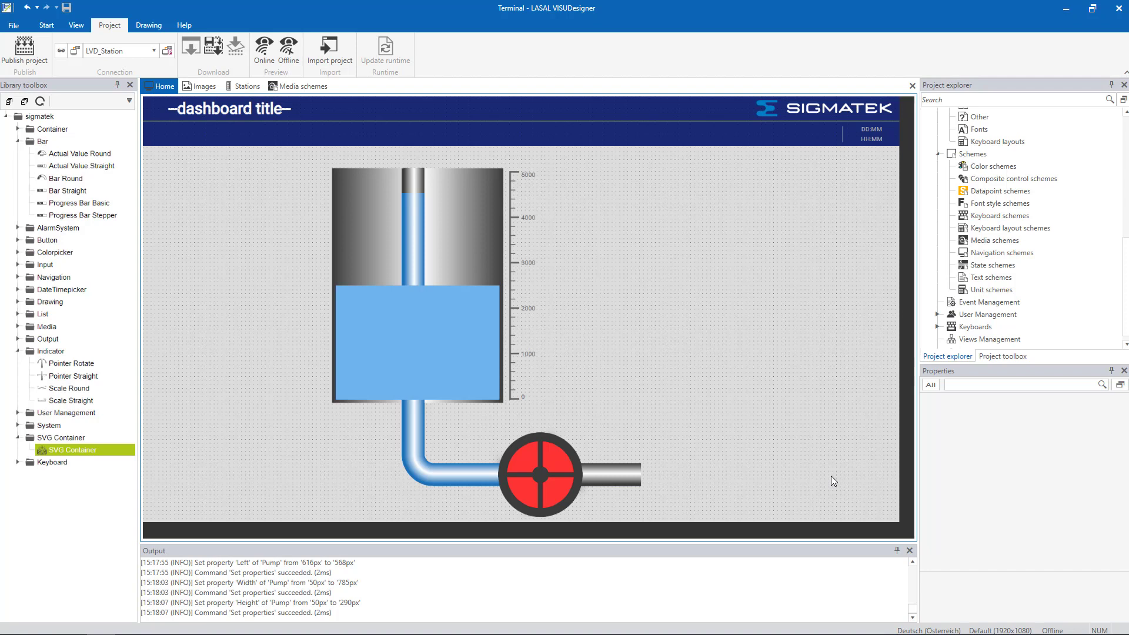
# Step: In the project's datapoints, set the lower limit of PumpControl1's MaxBorder to the PumpControl1 MinBorder datapoint
pyautogui.scroll(6, 997, 329)
pyautogui.click(996, 330)
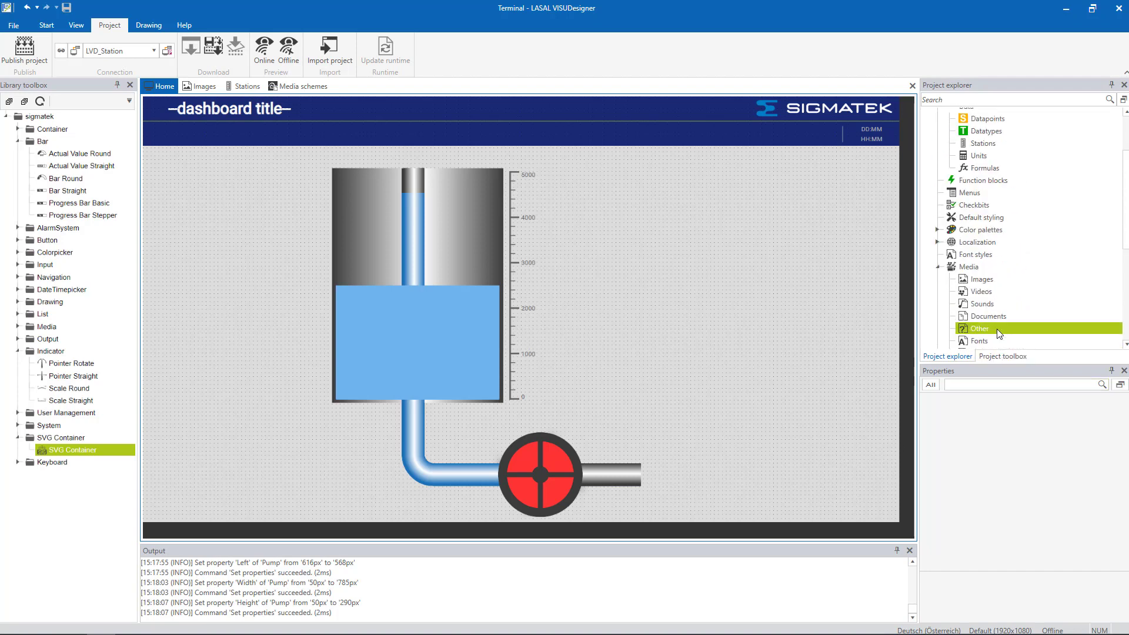
pyautogui.scroll(3, 996, 329)
pyautogui.click(978, 200)
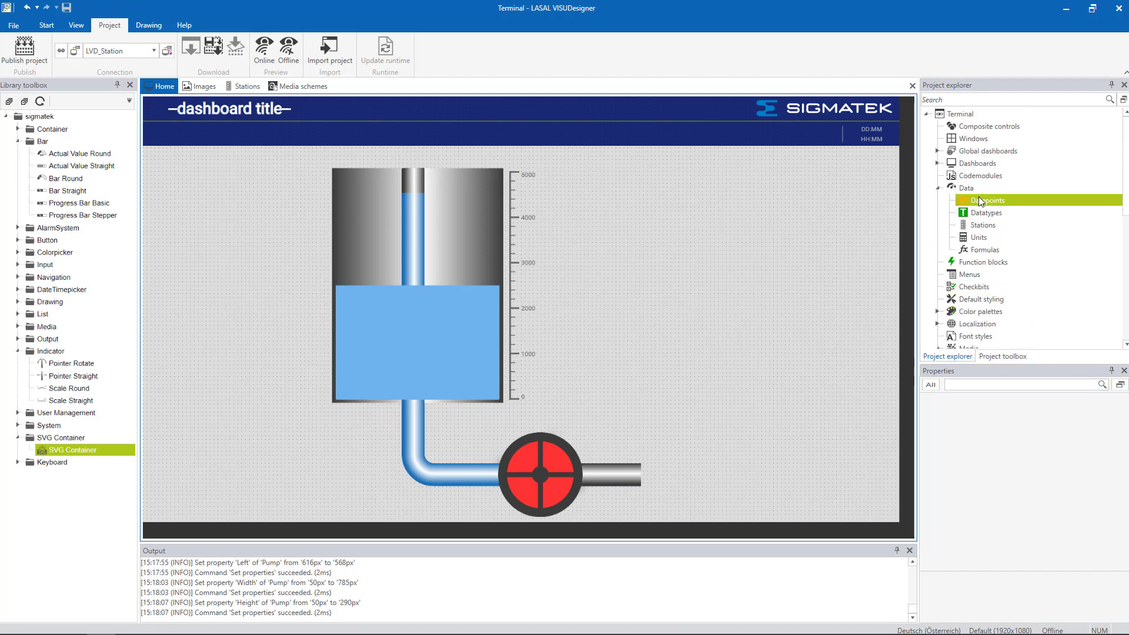
pyautogui.doubleClick(979, 200)
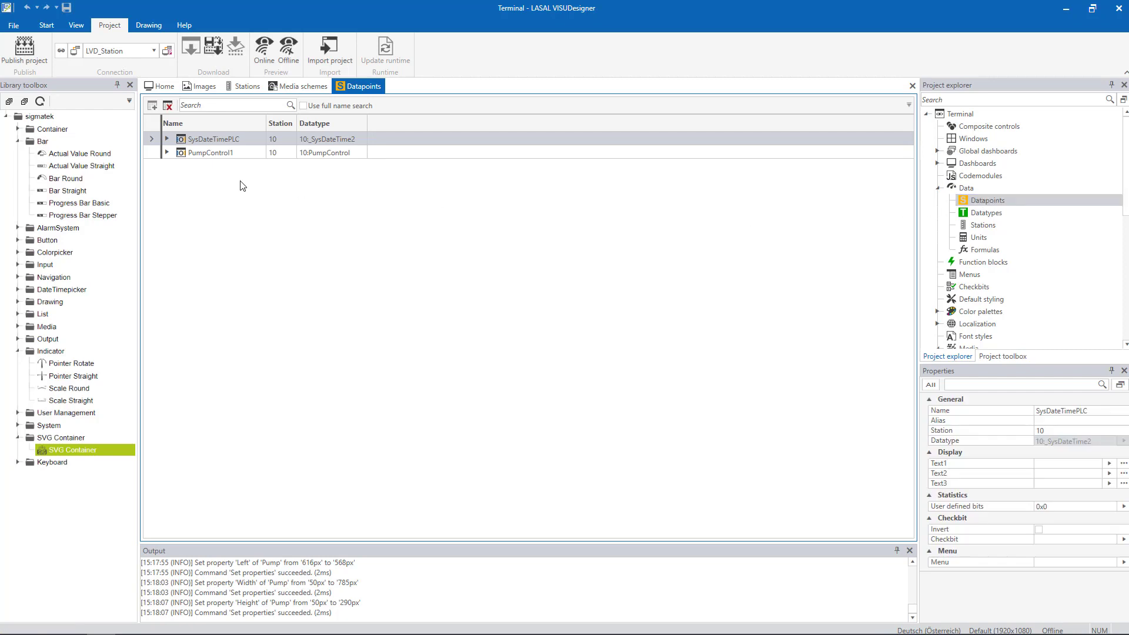
pyautogui.click(176, 152)
pyautogui.click(167, 152)
pyautogui.click(227, 167)
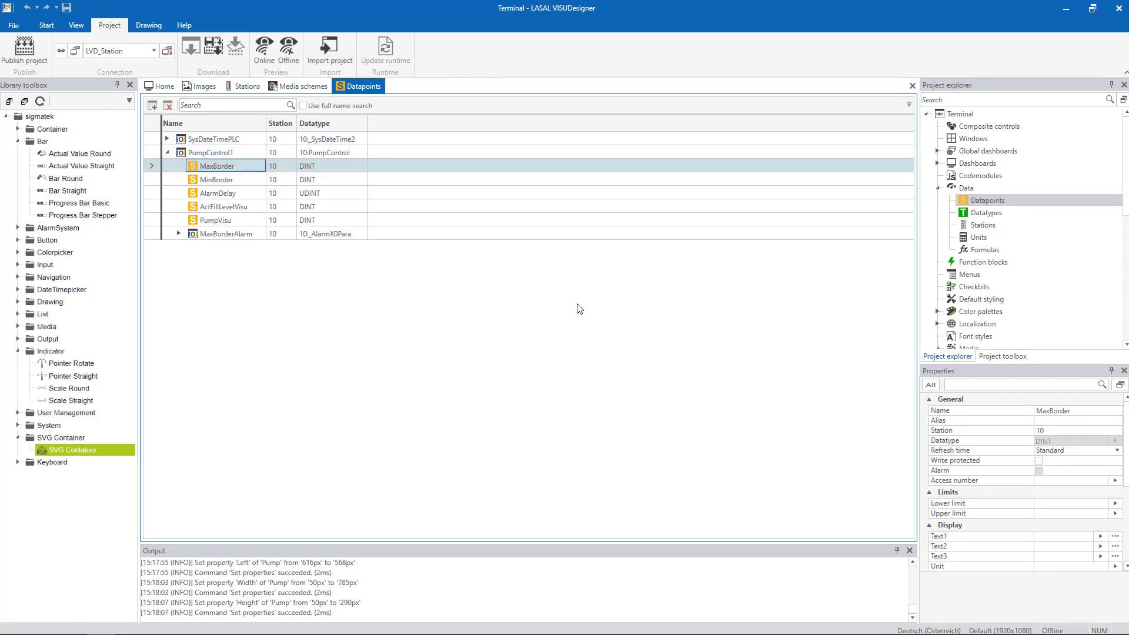
pyautogui.click(970, 411)
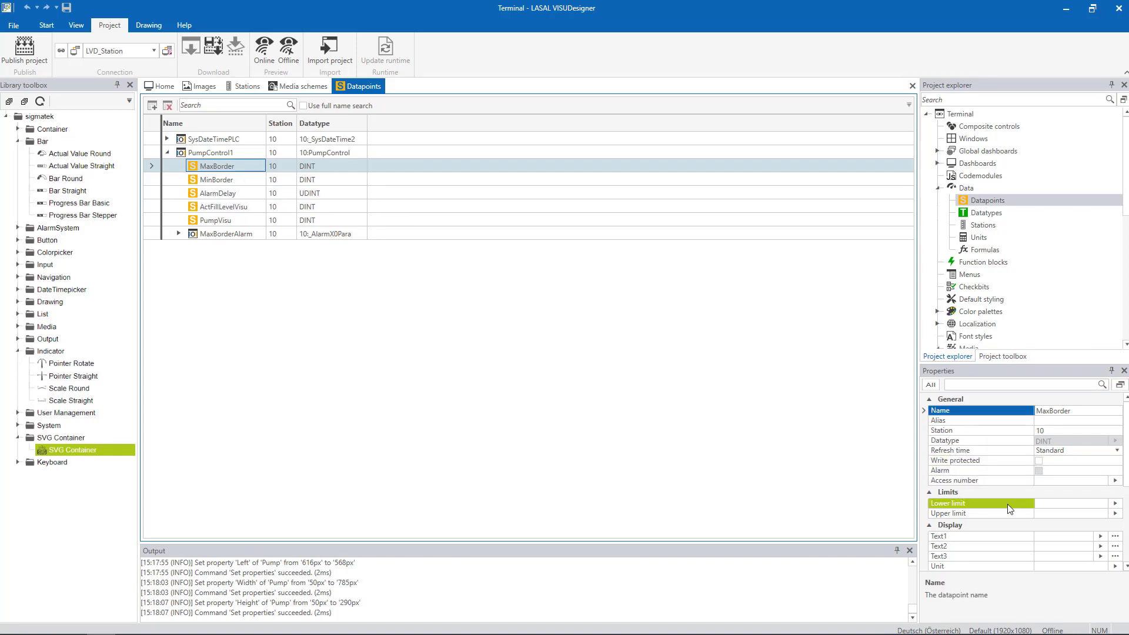
pyautogui.click(1115, 503)
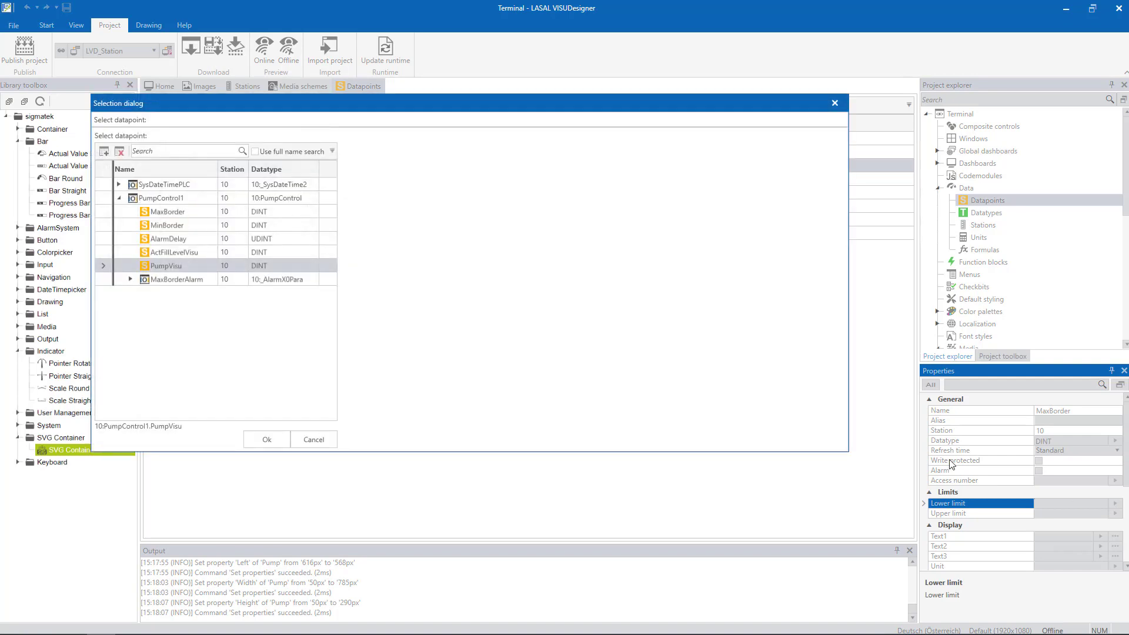
pyautogui.click(196, 224)
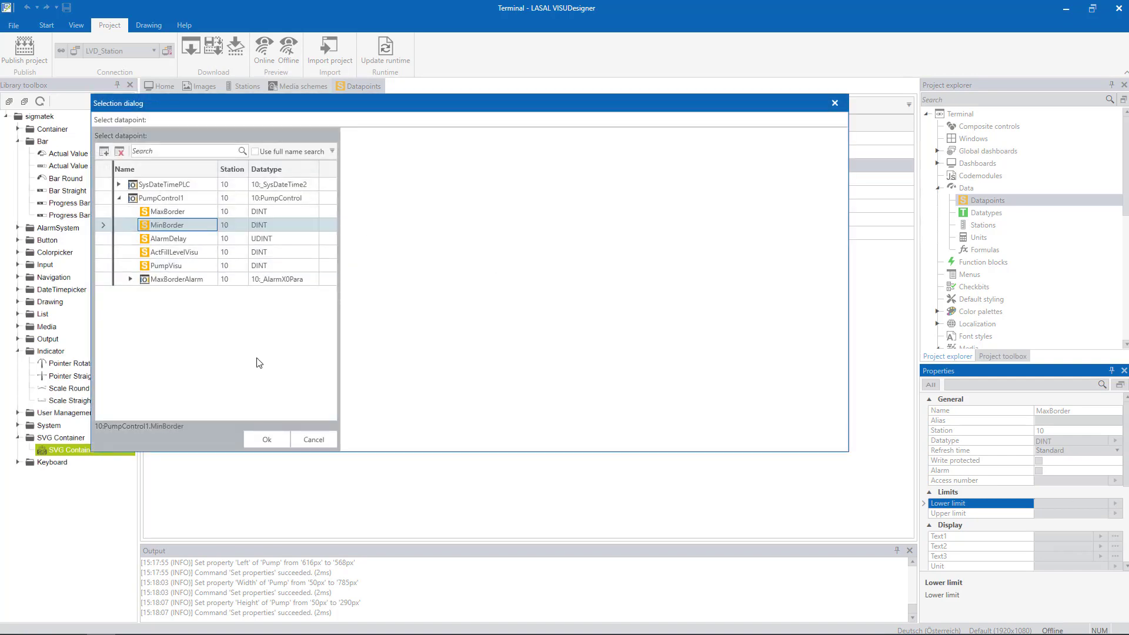
pyautogui.click(274, 444)
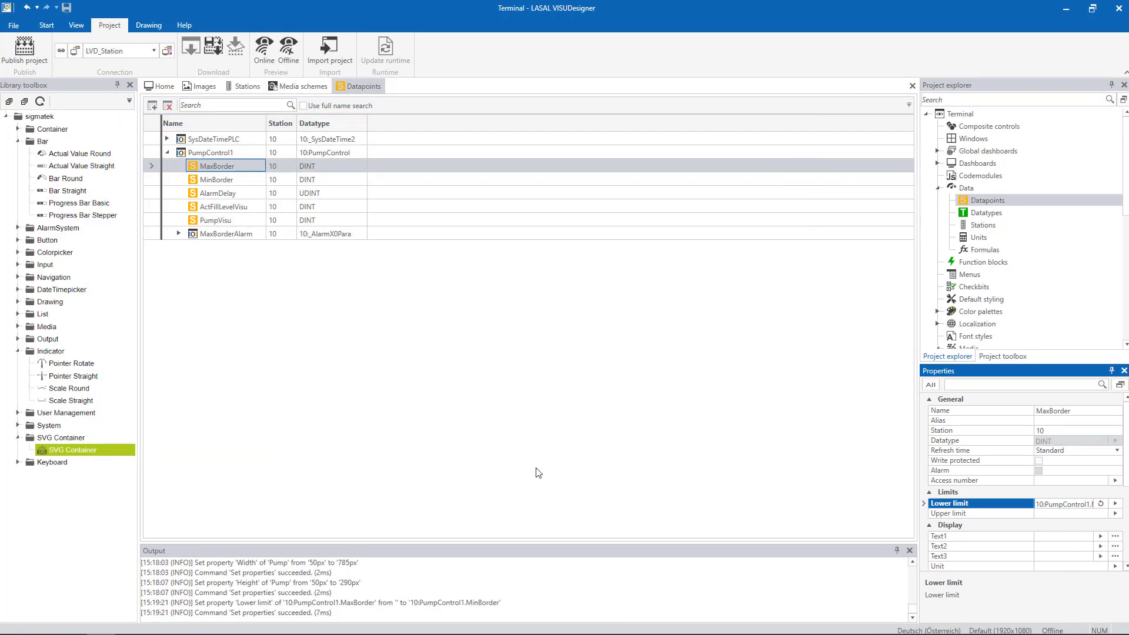
# Step: Set the upper limit of the MaxBorder datapoint to 5000
pyautogui.click(1035, 513)
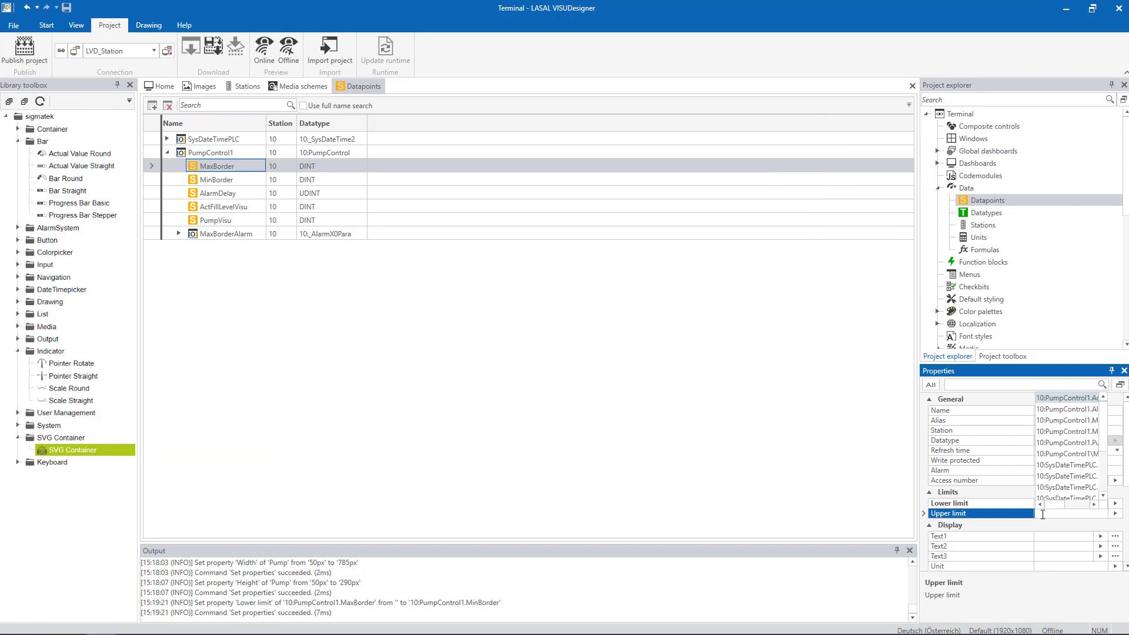
pyautogui.write('5000')
pyautogui.press('Return')
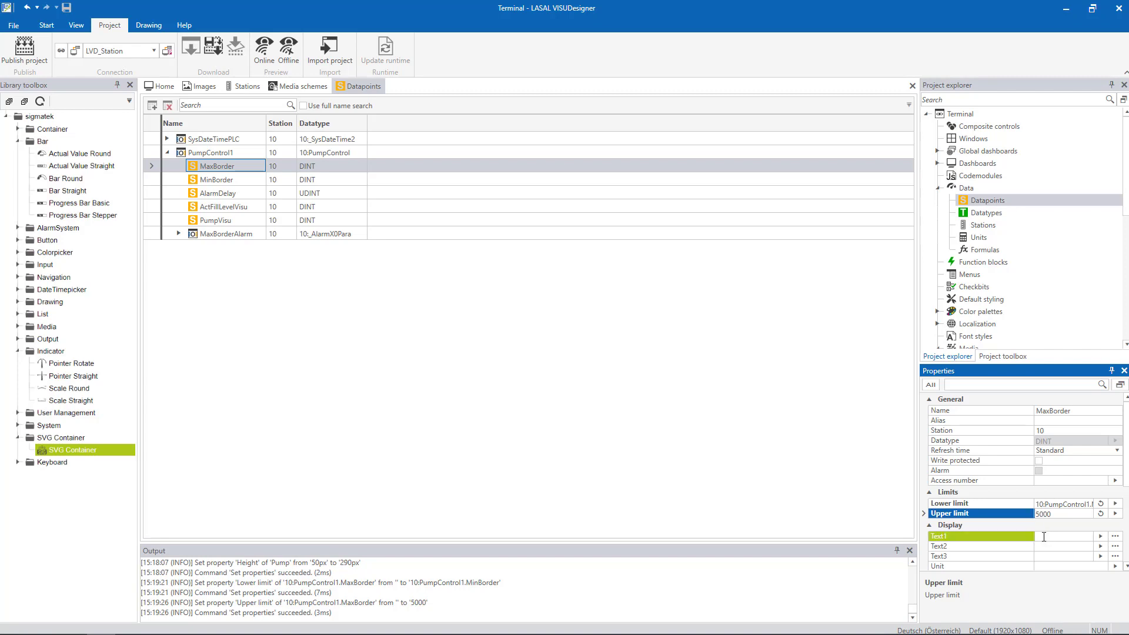
# Step: For the MaxBorder datapoint's Text1, create a new entry named MaxBorder in the VariableTexts group
pyautogui.click(1100, 537)
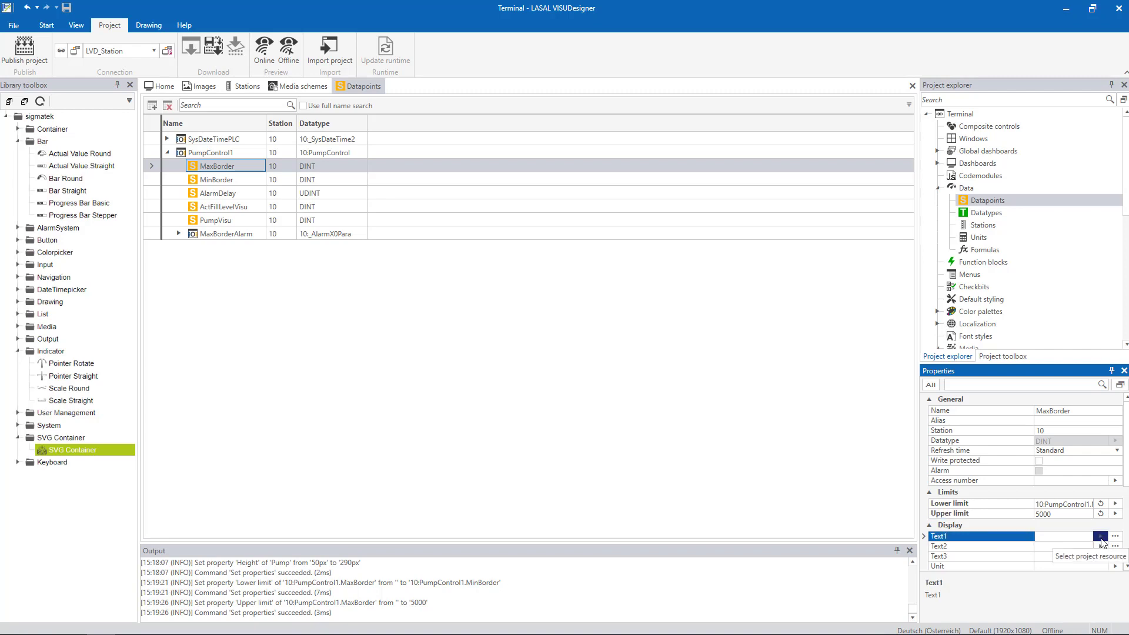
pyautogui.click(136, 169)
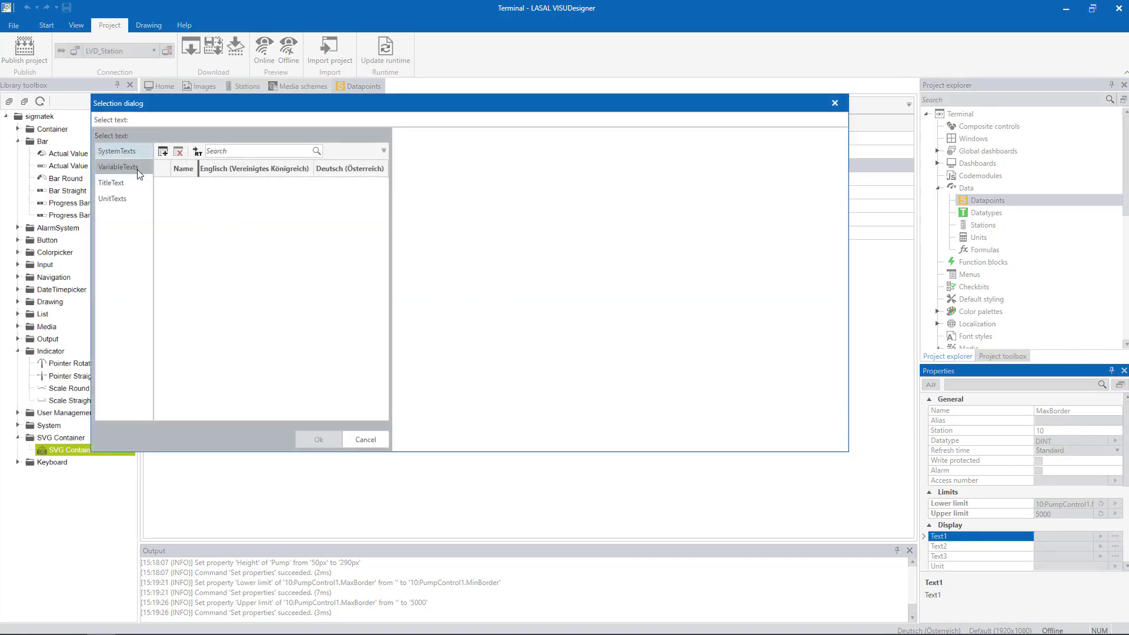
pyautogui.click(162, 152)
pyautogui.click(181, 184)
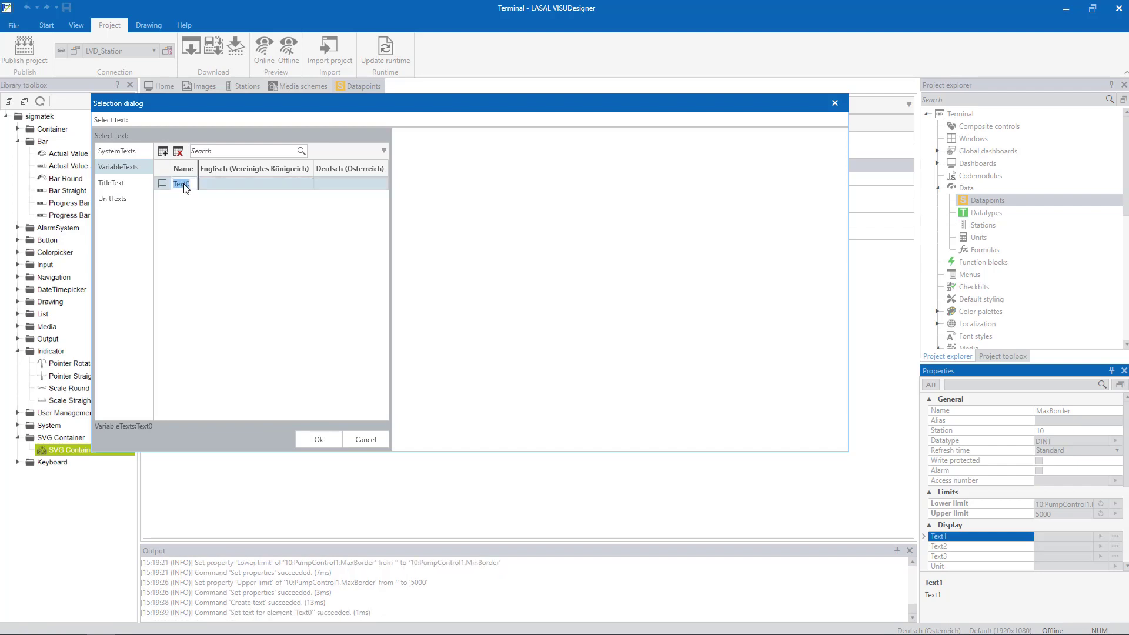
pyautogui.write('MaxBorder')
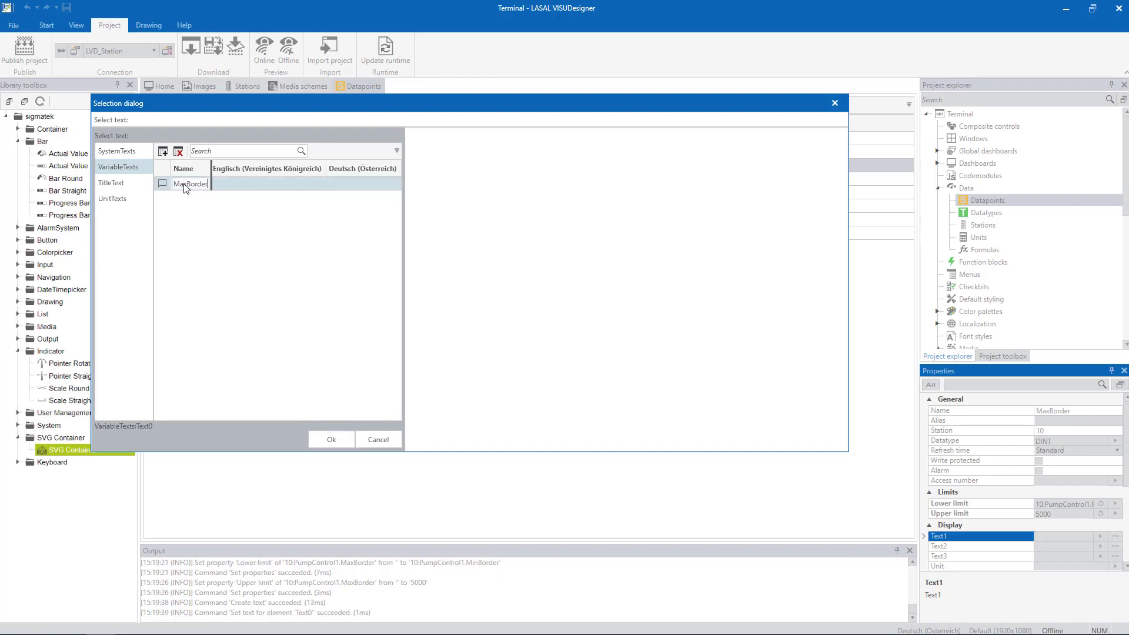
# Step: Enter "Max. border" as the MaxBorder entry's English text and "Obergrenze" as its German text, and assign the entry to Text1
pyautogui.click(240, 184)
pyautogui.write('Max. ')
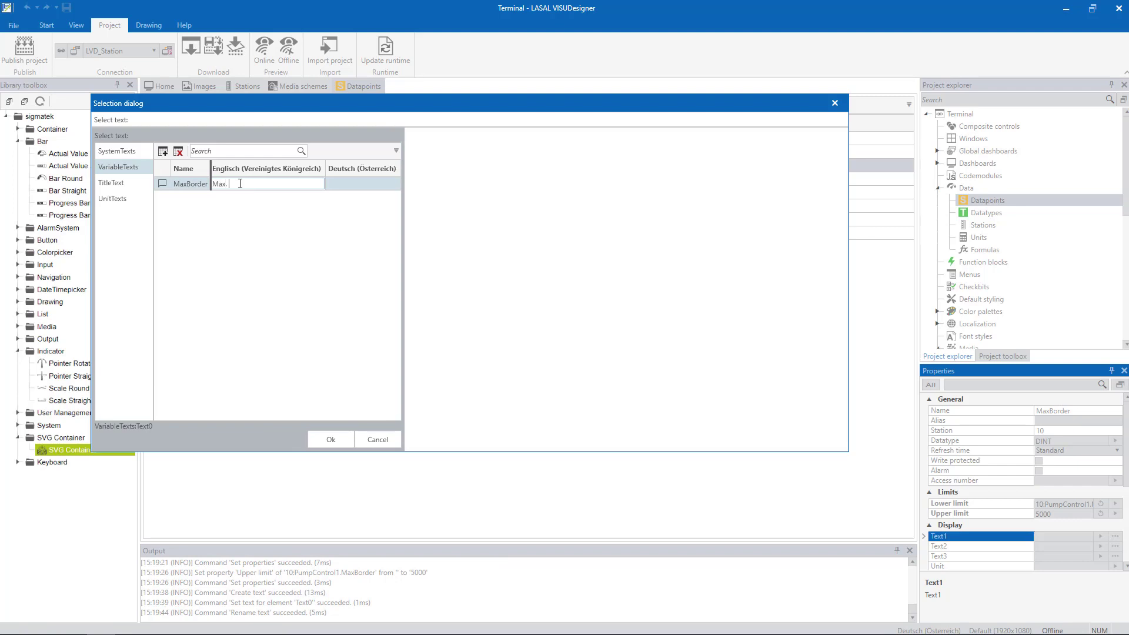
pyautogui.write('border')
pyautogui.press('Return')
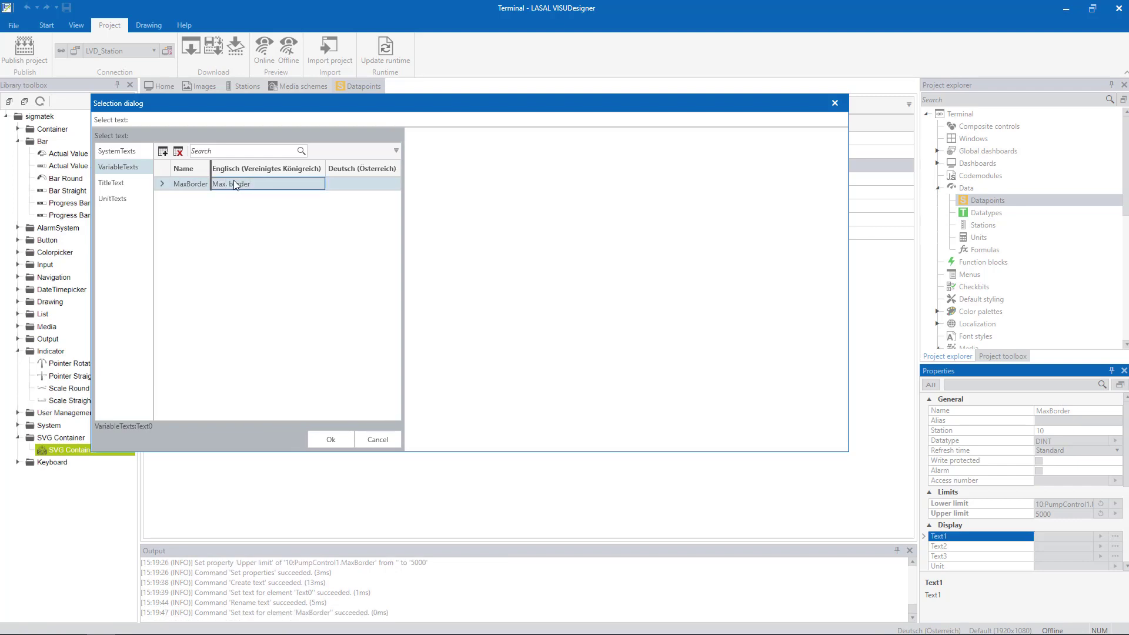
pyautogui.click(342, 185)
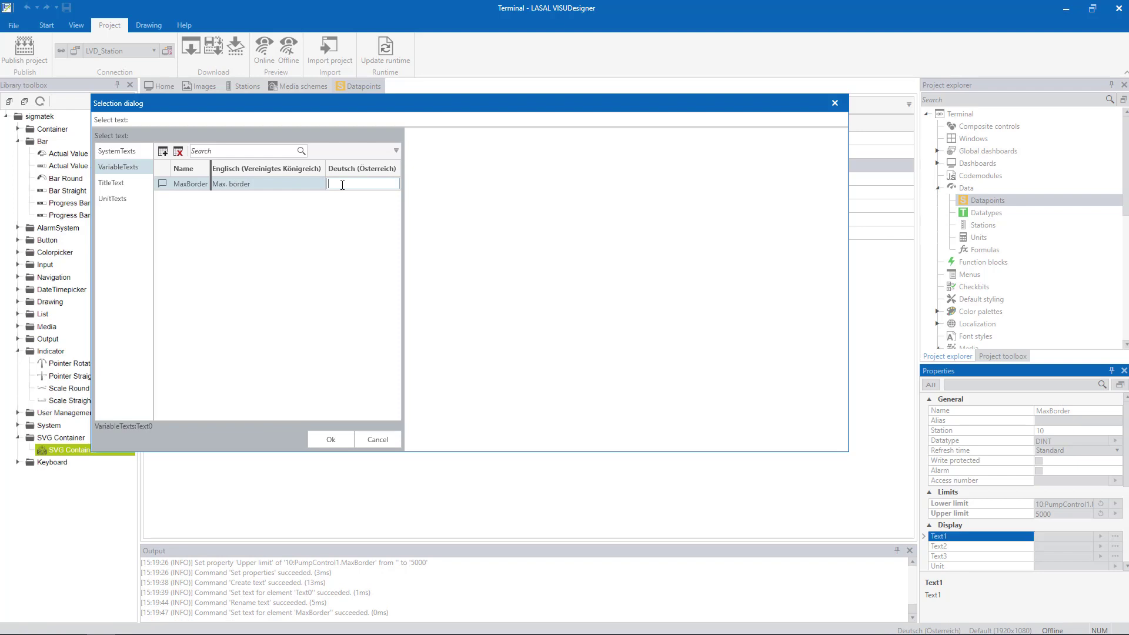
pyautogui.write('Obergrenze')
pyautogui.click(330, 439)
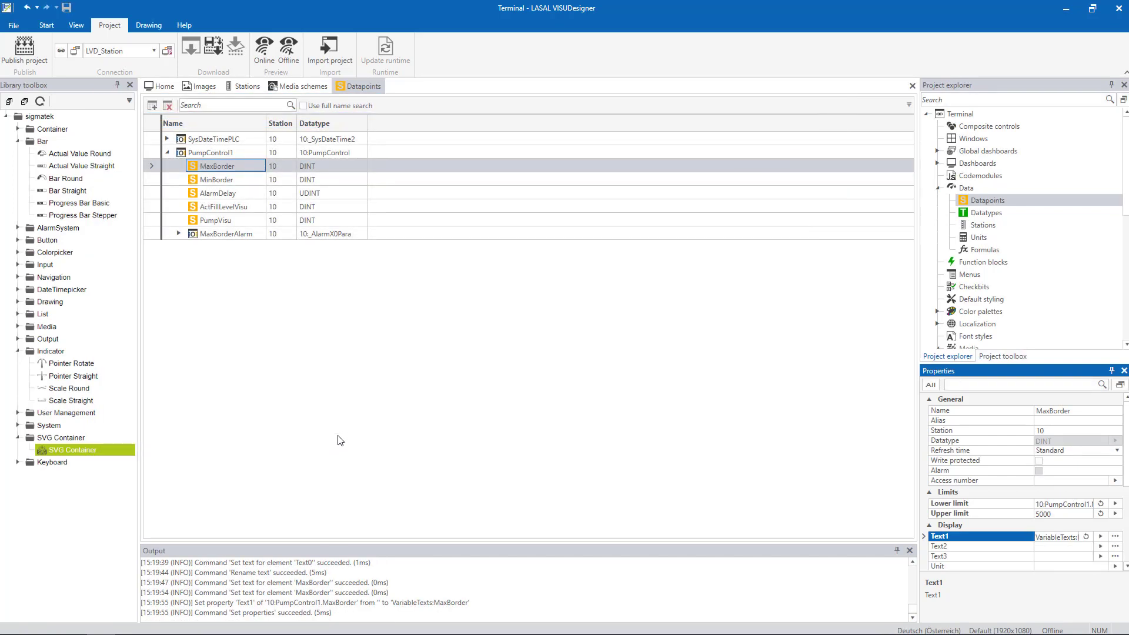
# Step: Set the unit of the MaxBorder datapoint to the volume unit ccm
pyautogui.scroll(-3, 981, 485)
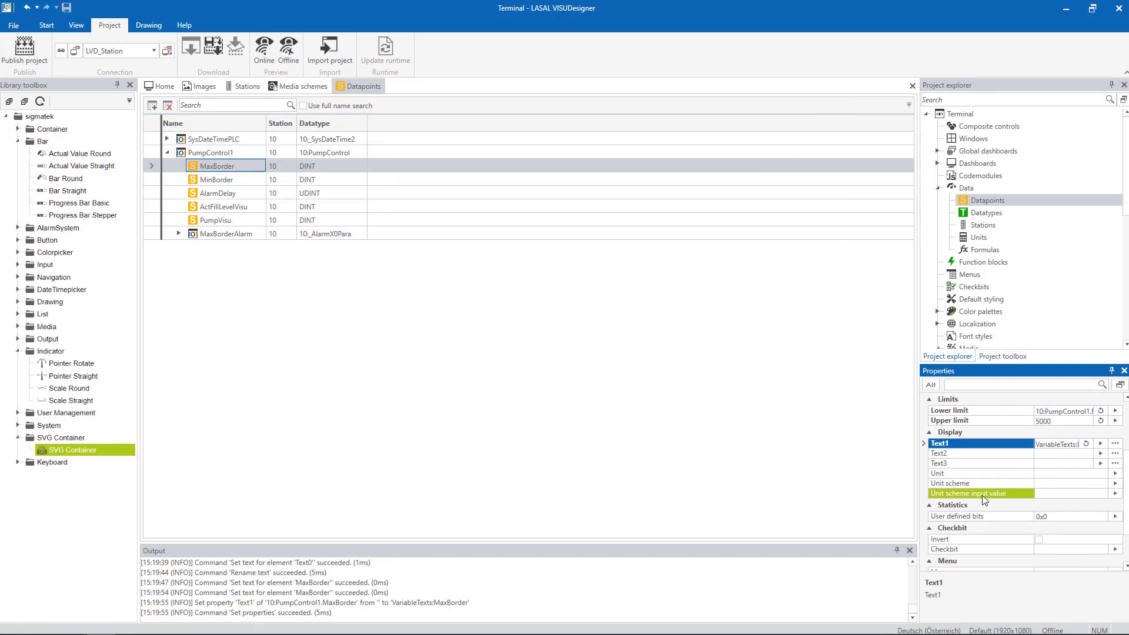
pyautogui.click(1099, 475)
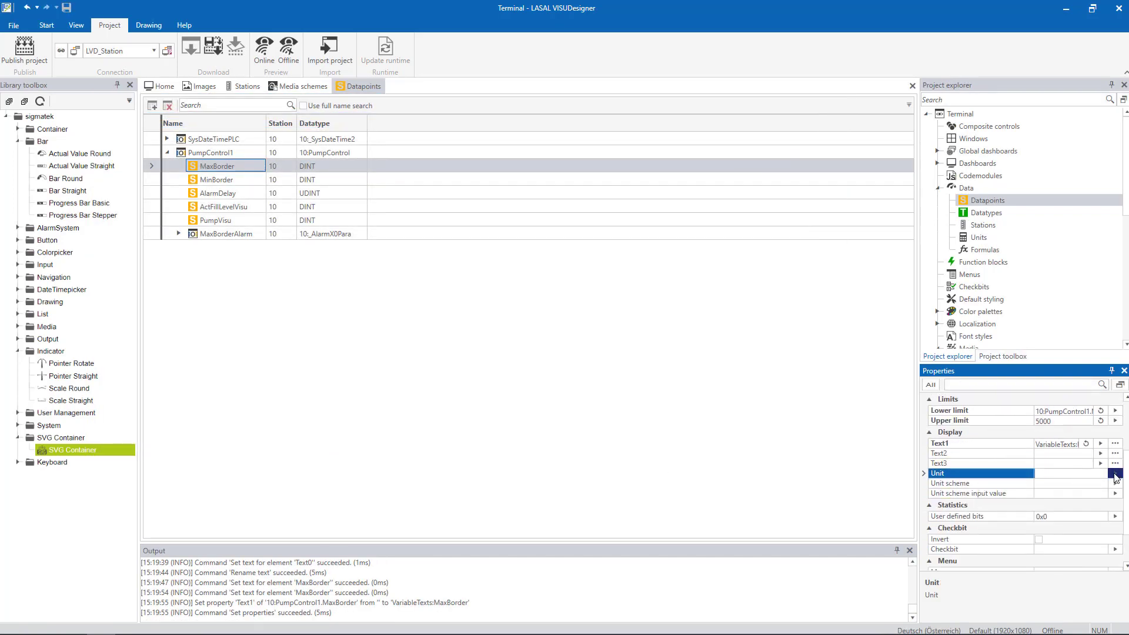
pyautogui.click(1116, 474)
pyautogui.scroll(-2, 294, 353)
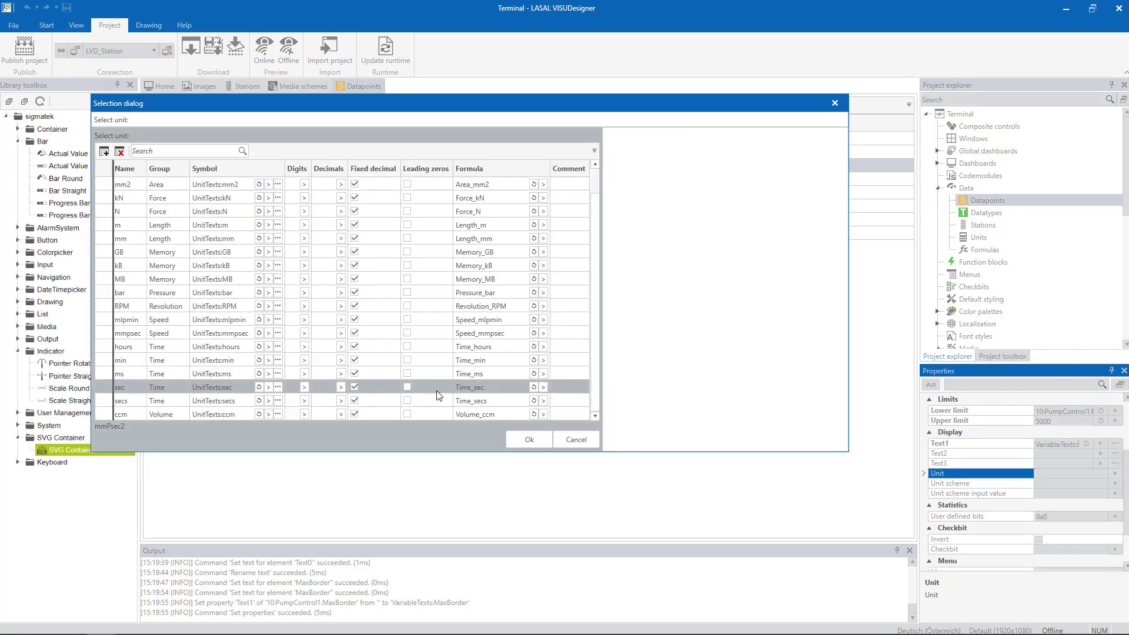
pyautogui.click(127, 415)
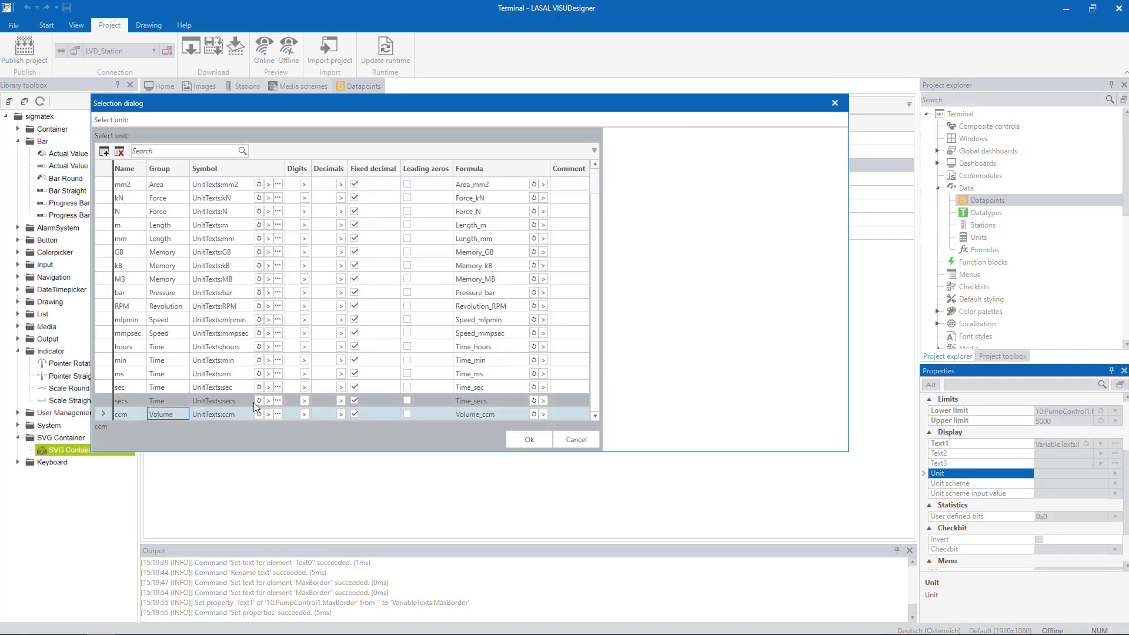
pyautogui.click(535, 438)
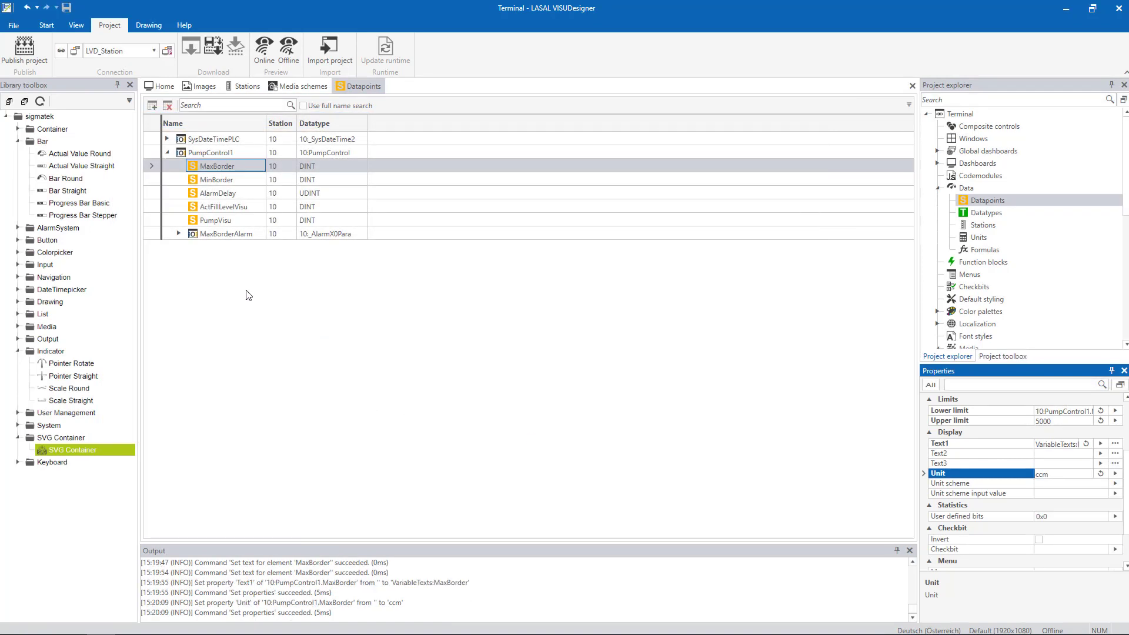
# Step: Set the lower limit of PumpControl1's MinBorder datapoint to 0
pyautogui.click(237, 180)
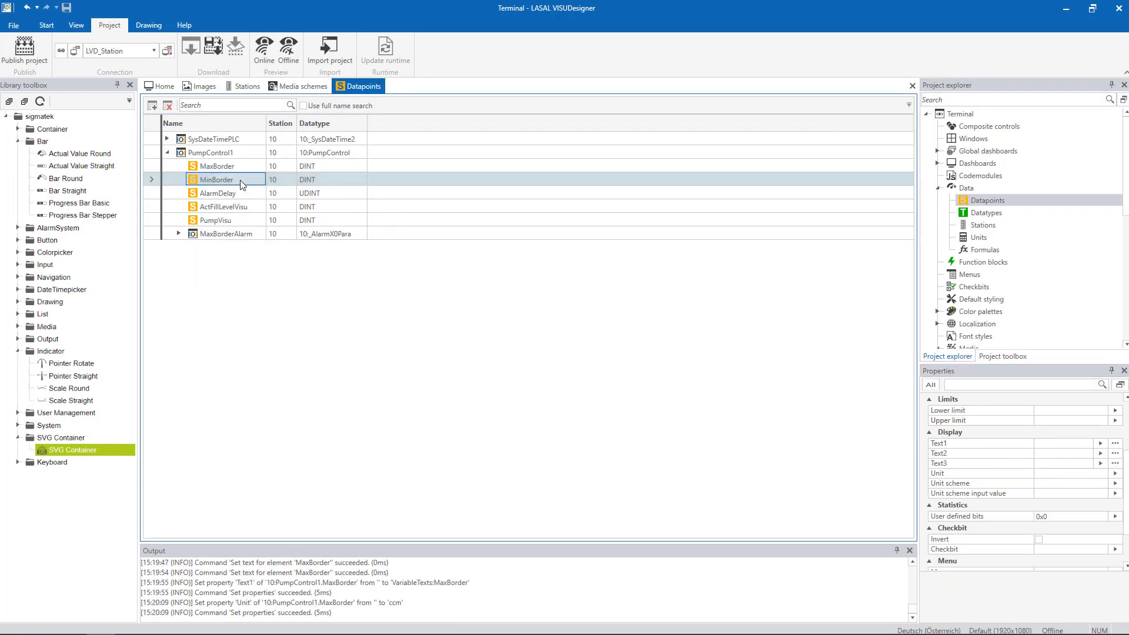
pyautogui.scroll(1, 1038, 466)
pyautogui.scroll(1, 1038, 467)
pyautogui.click(1042, 471)
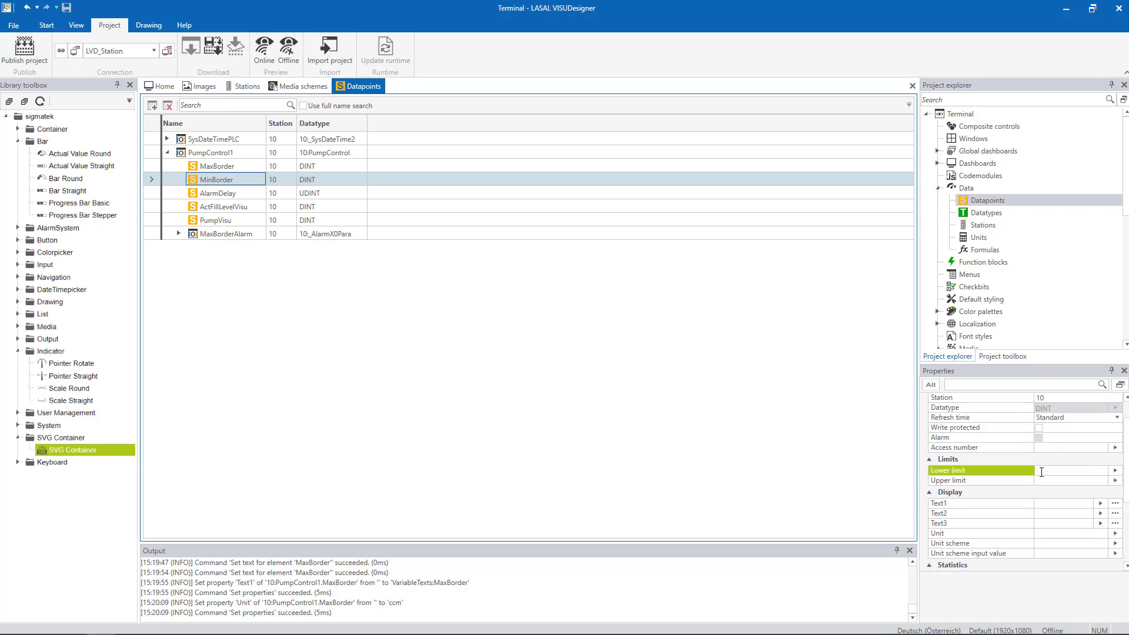
pyautogui.click(1058, 471)
pyautogui.write('0')
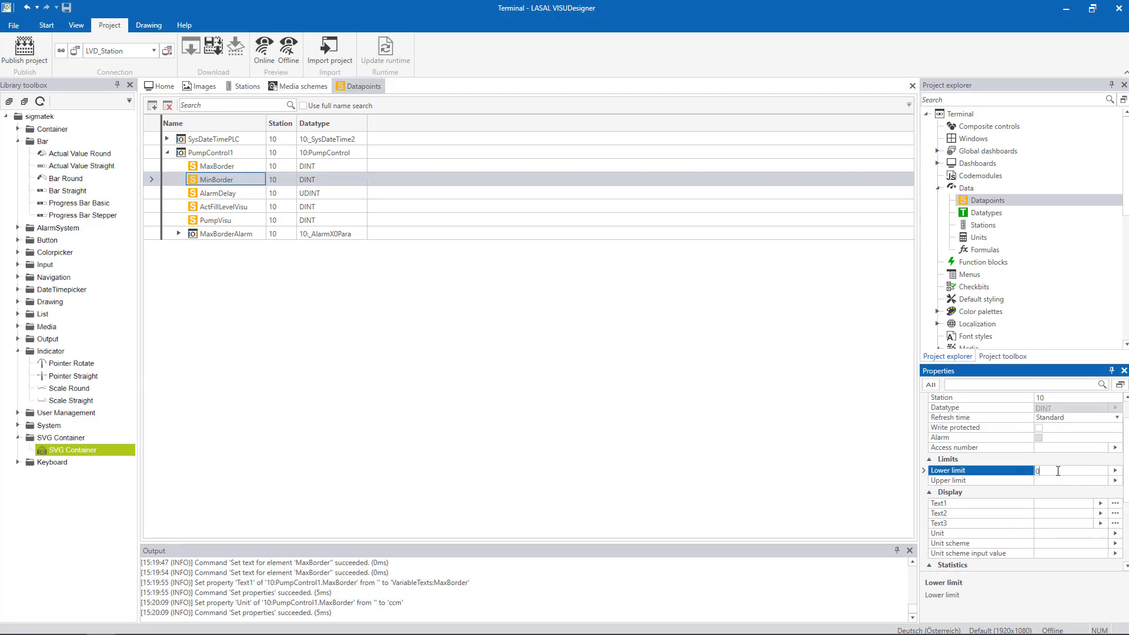
pyautogui.press('Return')
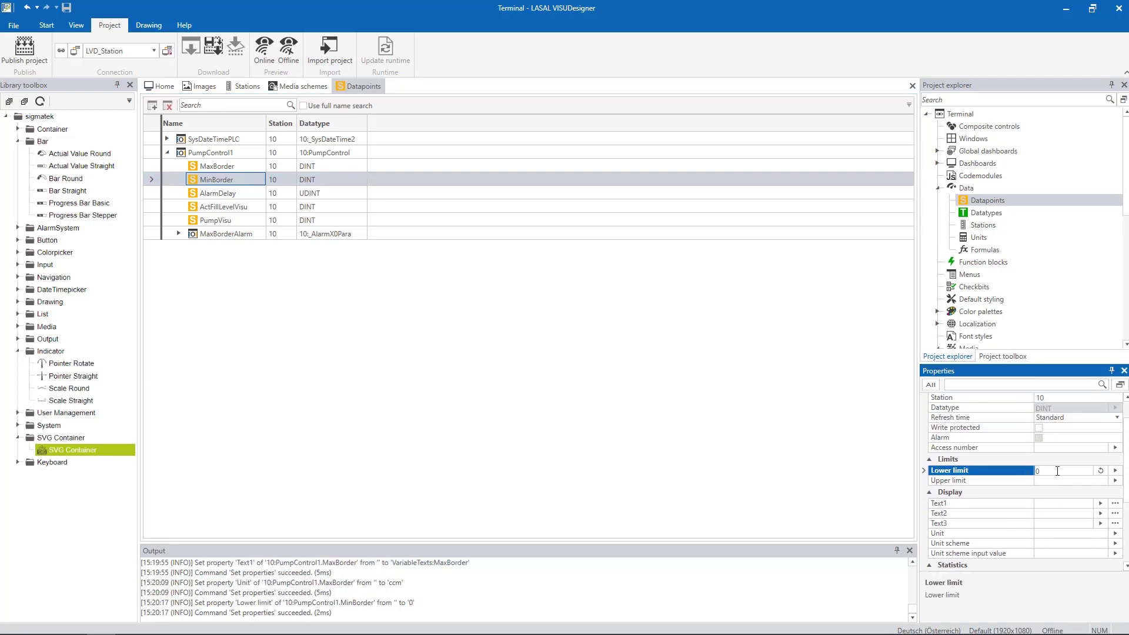
# Step: Set the upper limit of the MinBorder datapoint to the PumpControl1 MaxBorder datapoint
pyautogui.click(1115, 480)
pyautogui.click(188, 213)
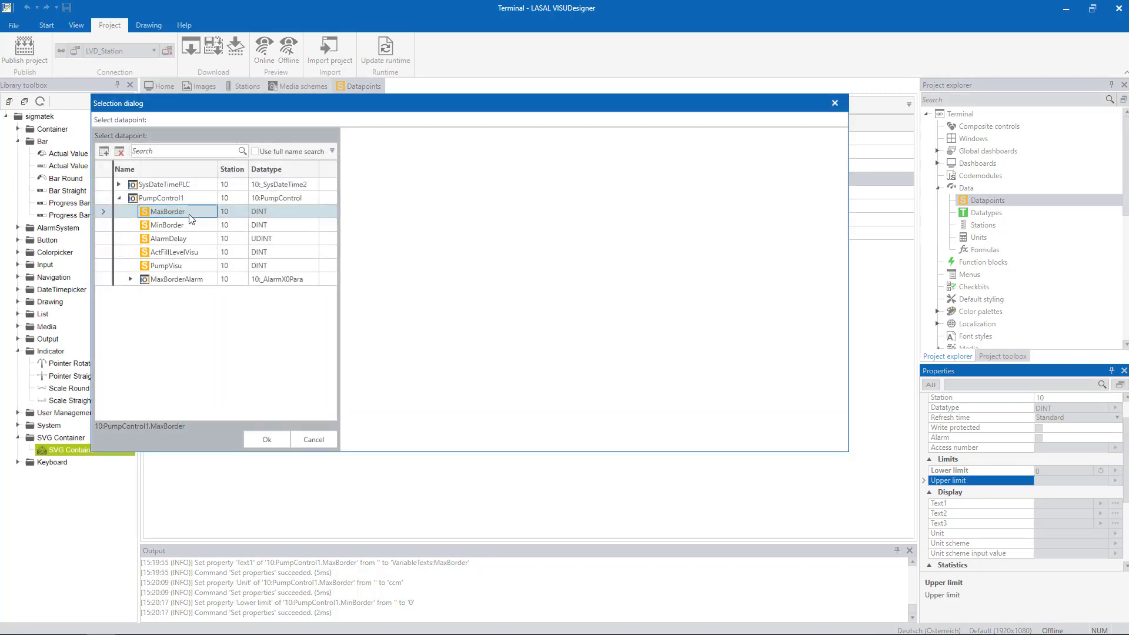
pyautogui.click(267, 439)
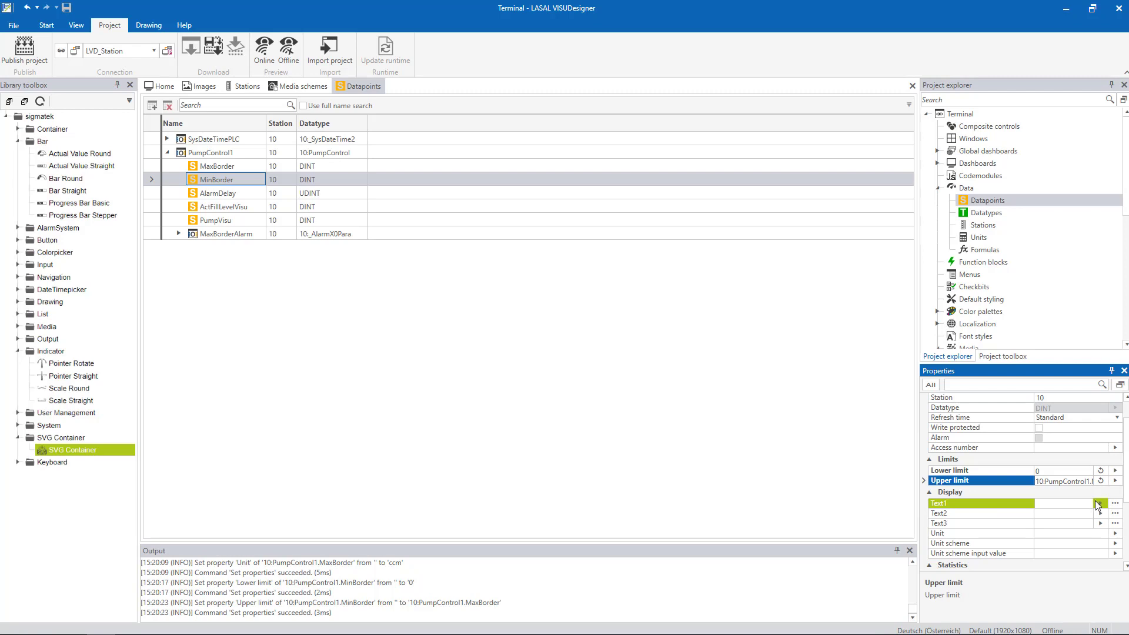
# Step: For the MinBorder datapoint's Text1, create a new entry named MinBorder in the VariableTexts group
pyautogui.click(1098, 502)
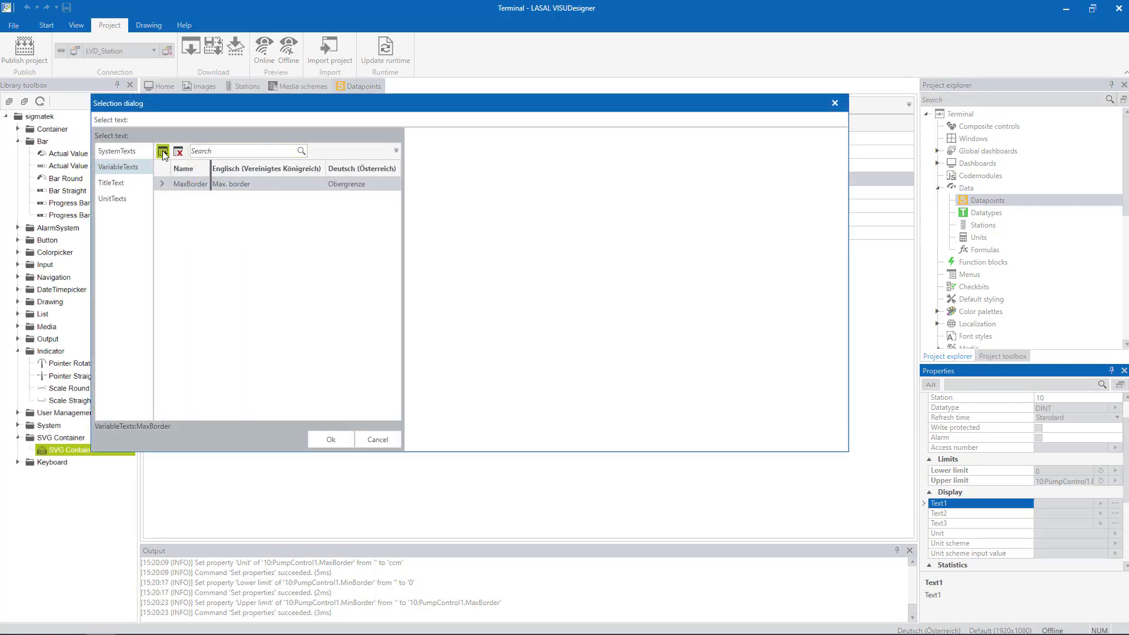
pyautogui.click(163, 152)
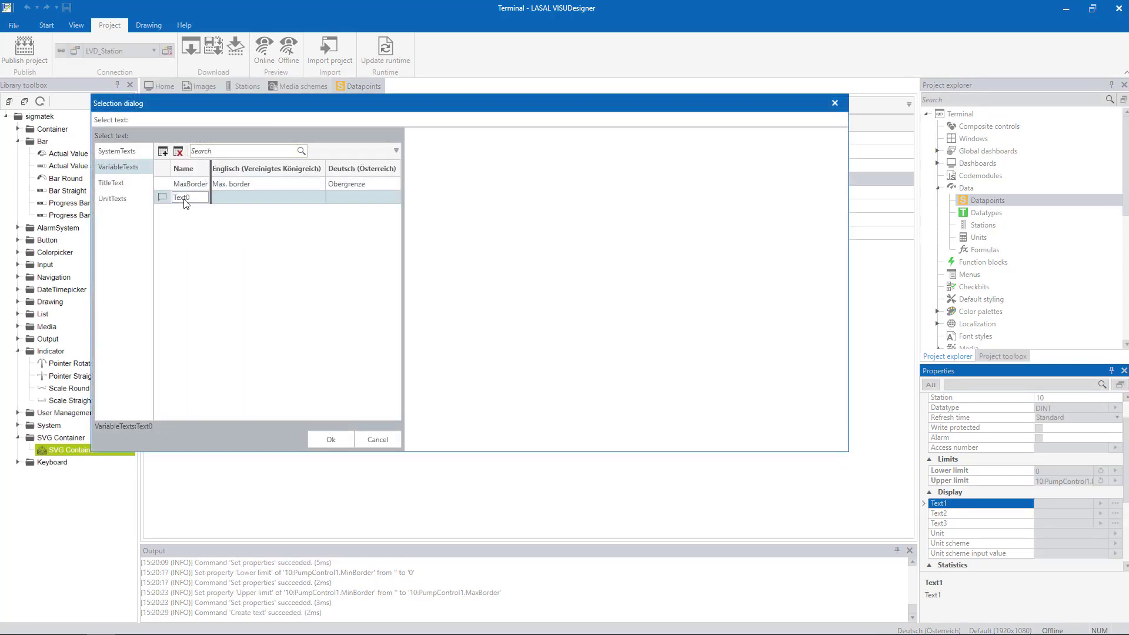
pyautogui.click(184, 198)
pyautogui.write('Mi')
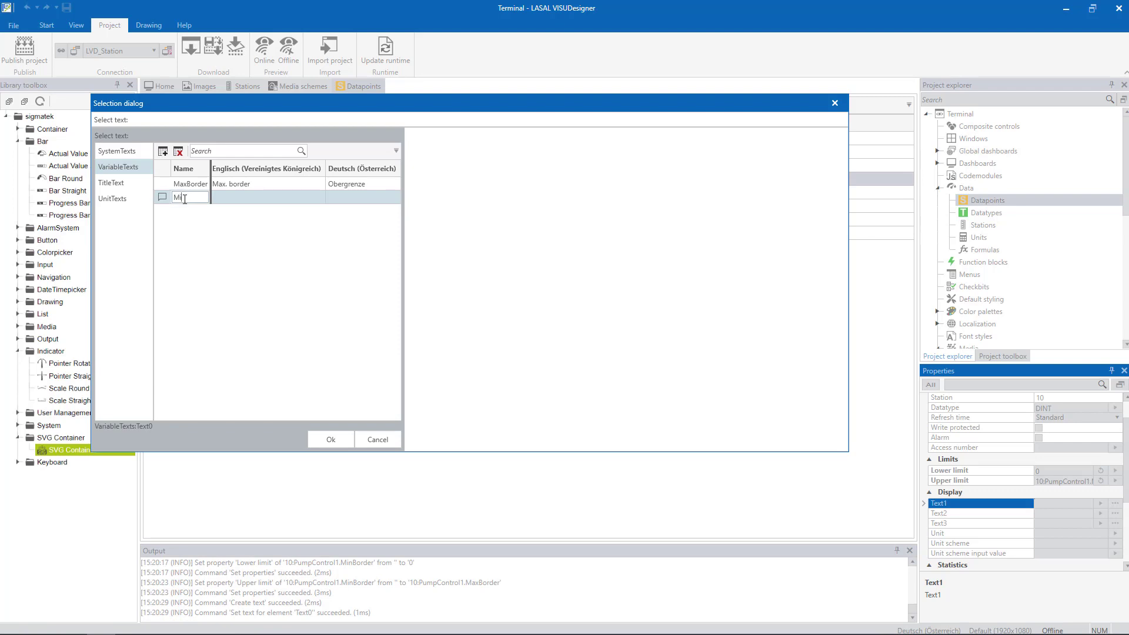
pyautogui.write('nBorder')
pyautogui.press('Return')
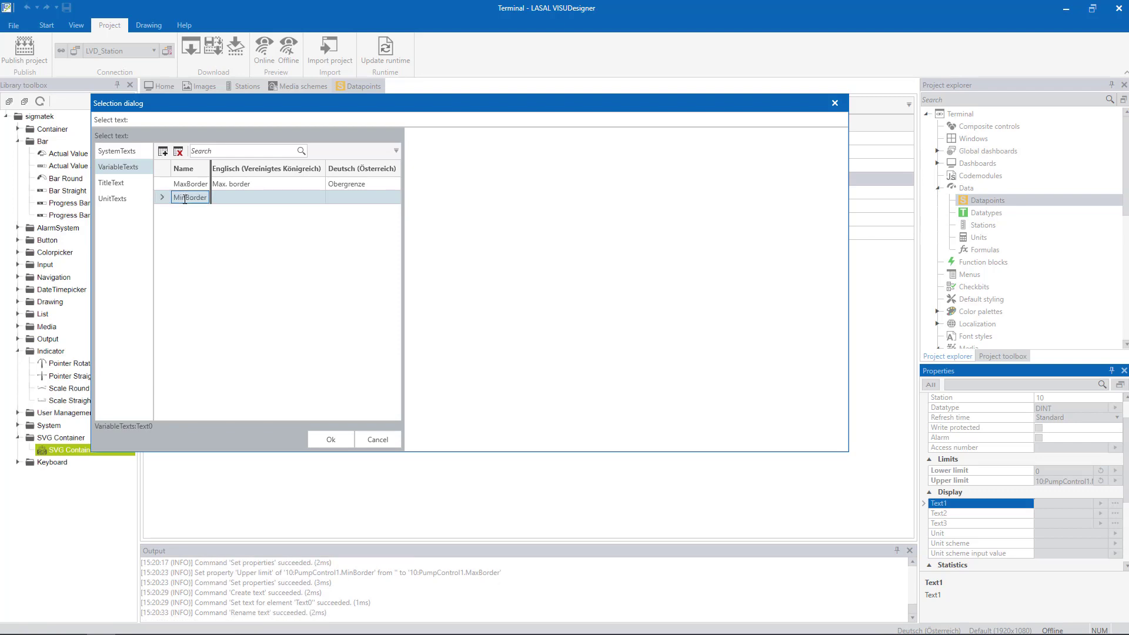
# Step: Enter "Min. border" as the MinBorder entry's English text and "Untergrenze" as its German text, and assign the entry to Text1
pyautogui.click(224, 201)
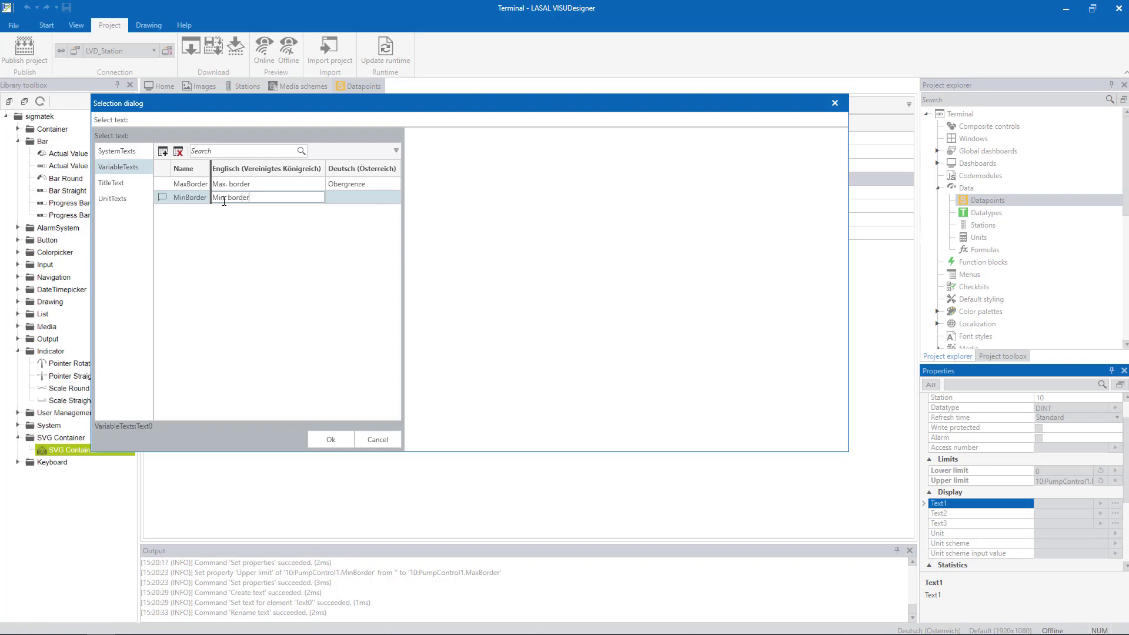
pyautogui.write('Min. border')
pyautogui.click(371, 200)
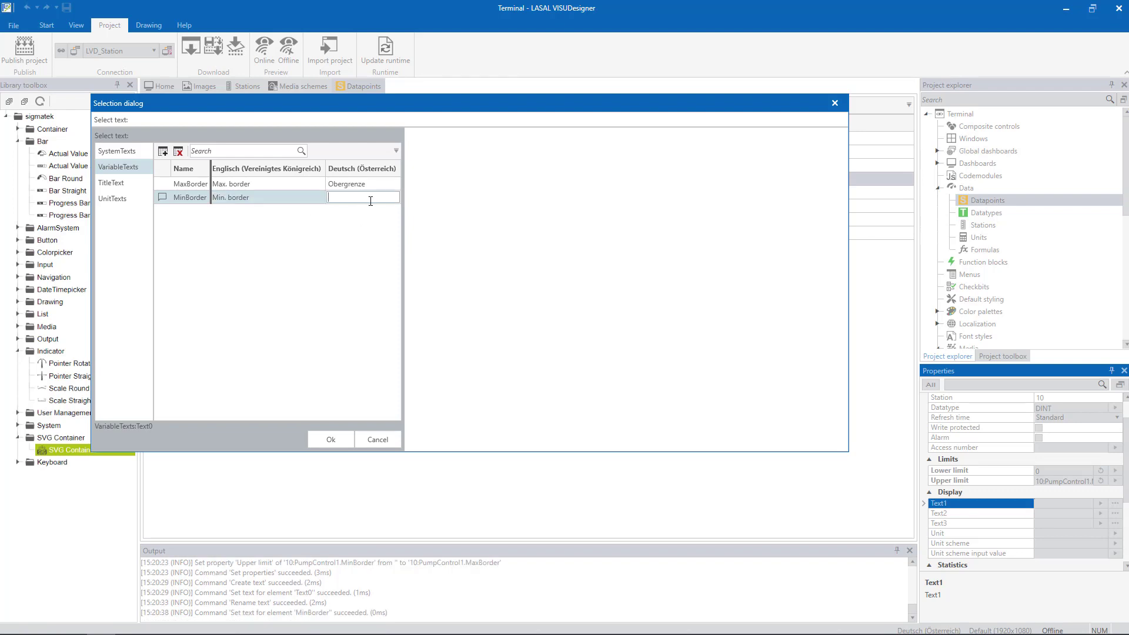
pyautogui.write('Untergrenze')
pyautogui.click(348, 437)
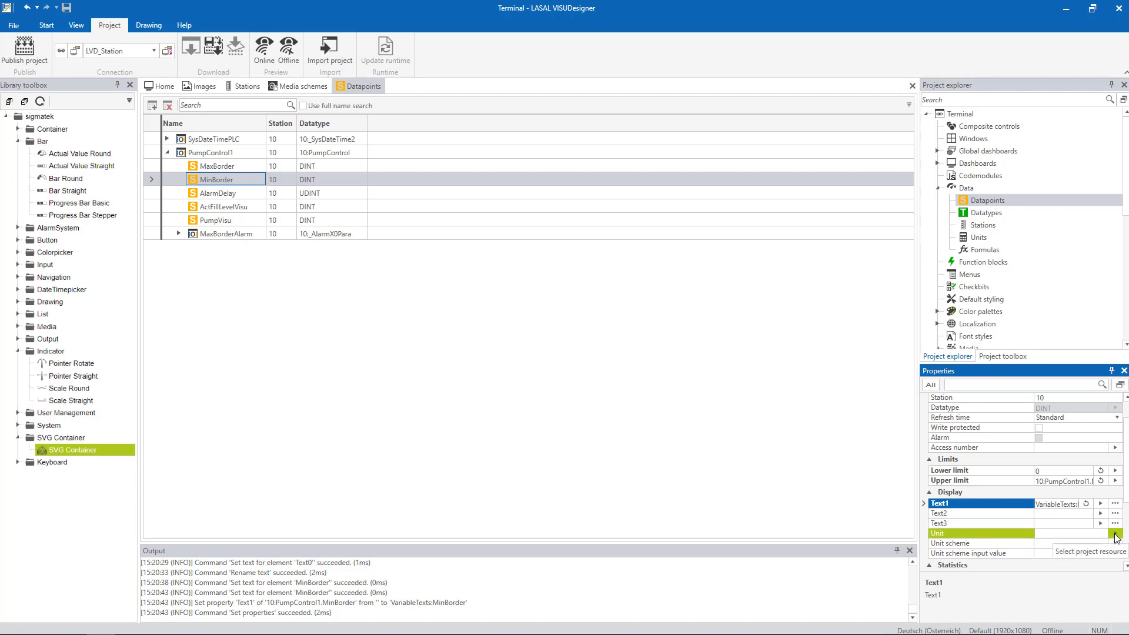
# Step: Set the unit of the MinBorder datapoint to the volume unit ccm
pyautogui.click(1115, 534)
pyautogui.scroll(-2, 406, 242)
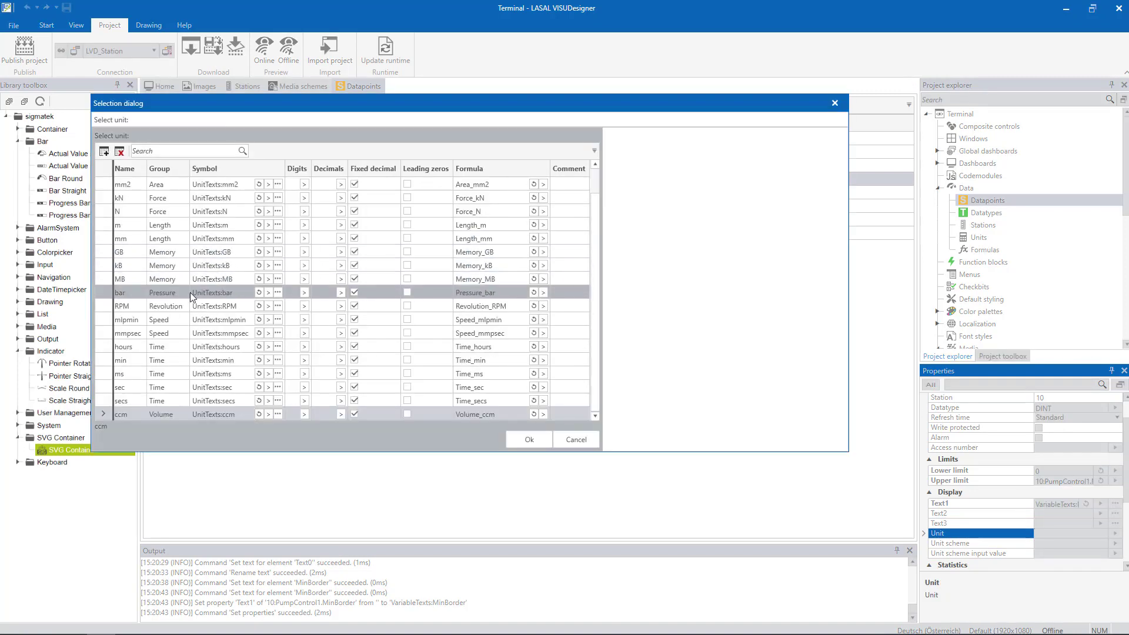
pyautogui.click(121, 417)
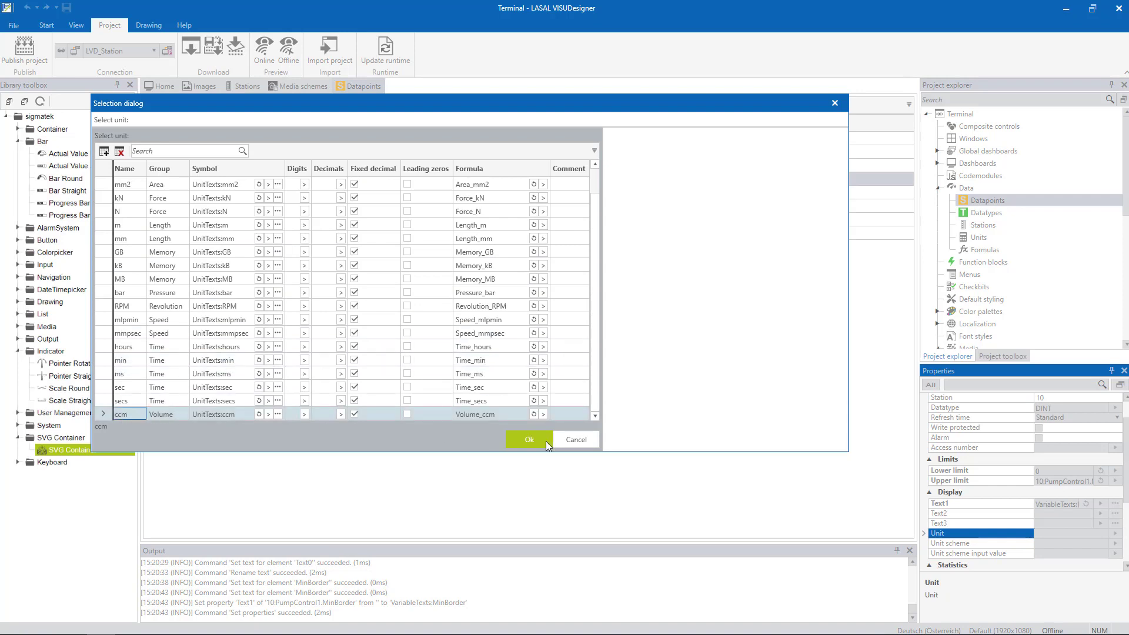
pyautogui.click(529, 440)
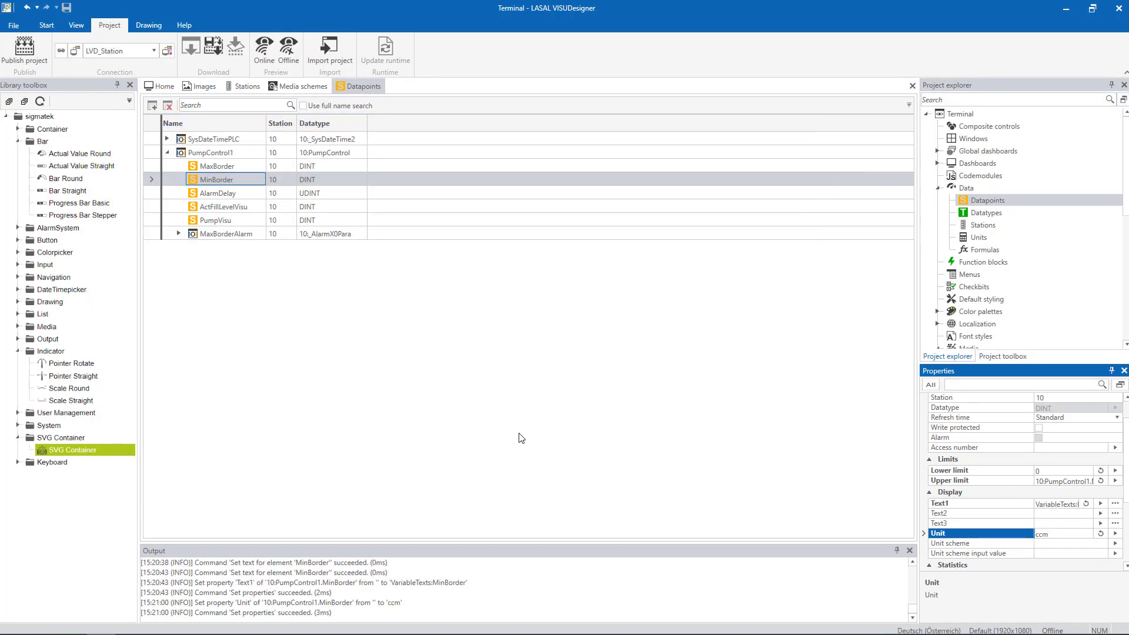
# Step: For the ActFillLevelVisu datapoint's Text1, create a new entry named ActFillLevel in the VariableTexts group
pyautogui.click(219, 210)
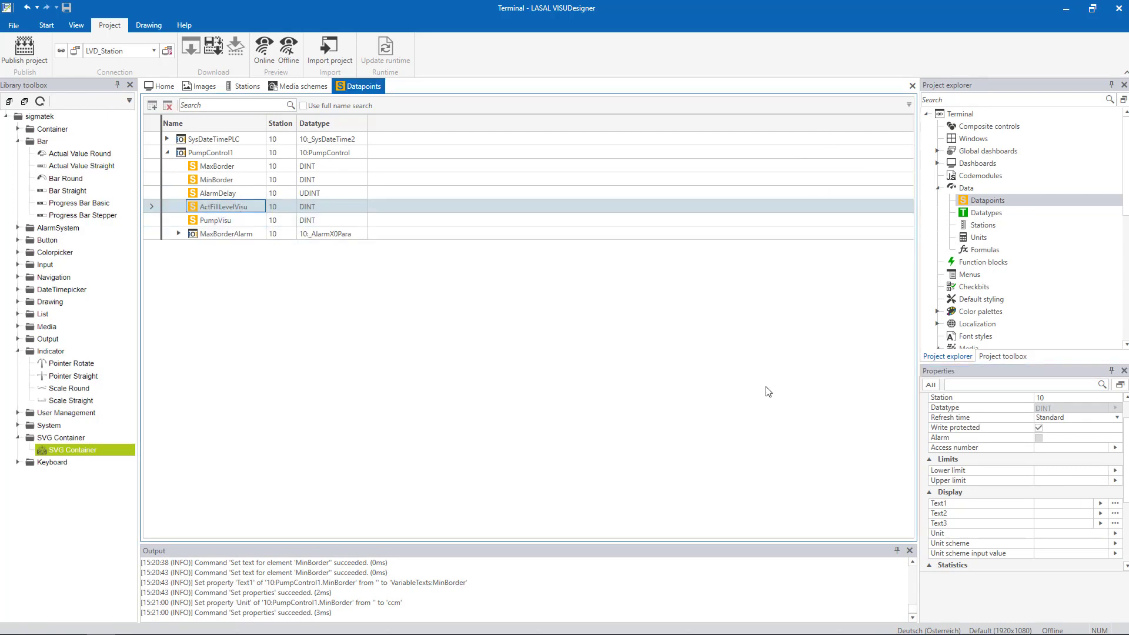
pyautogui.click(968, 504)
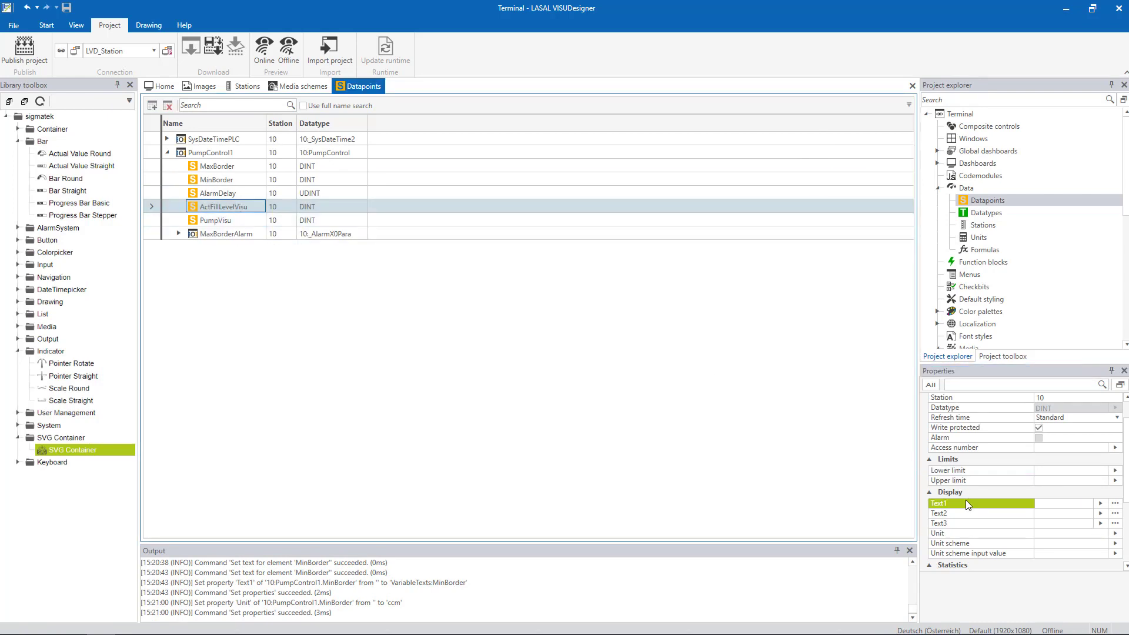
pyautogui.click(1101, 504)
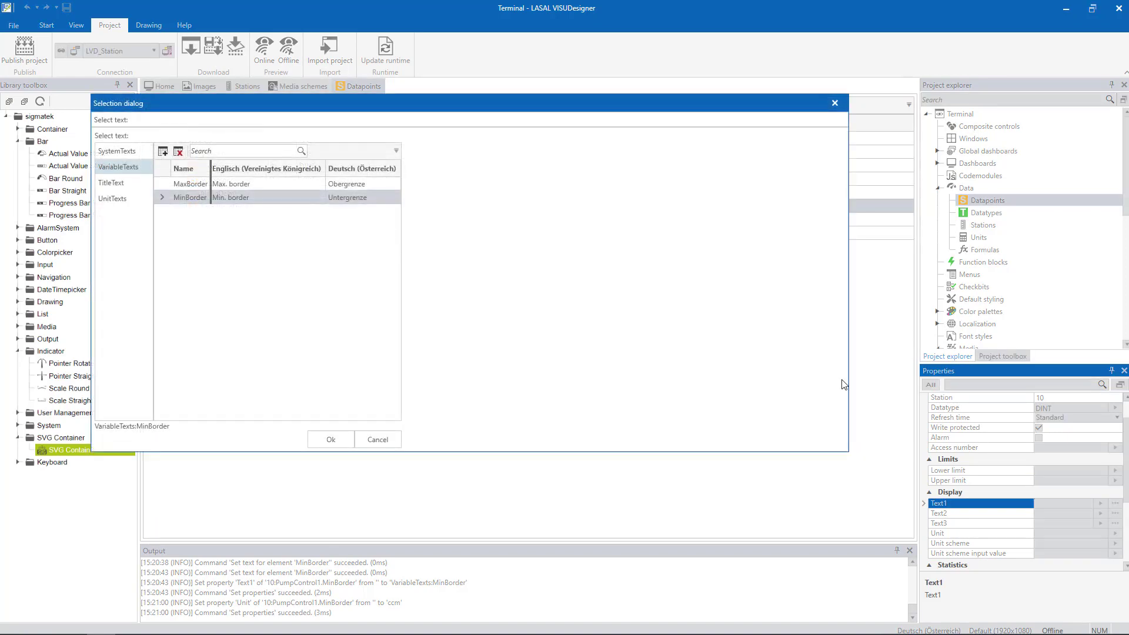
pyautogui.click(163, 151)
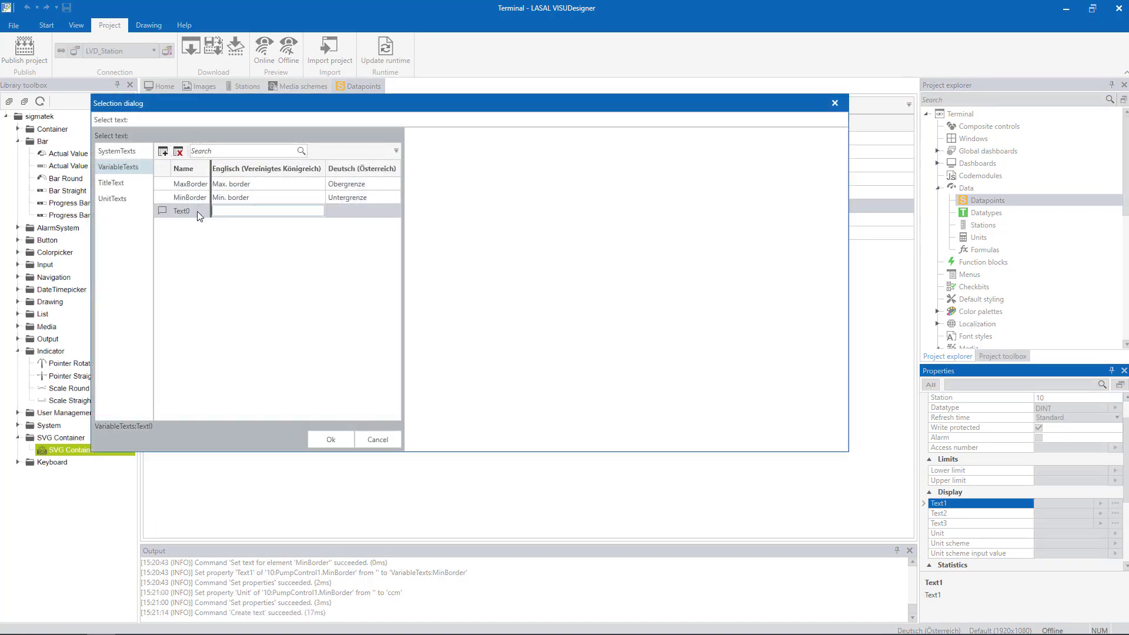
pyautogui.click(198, 211)
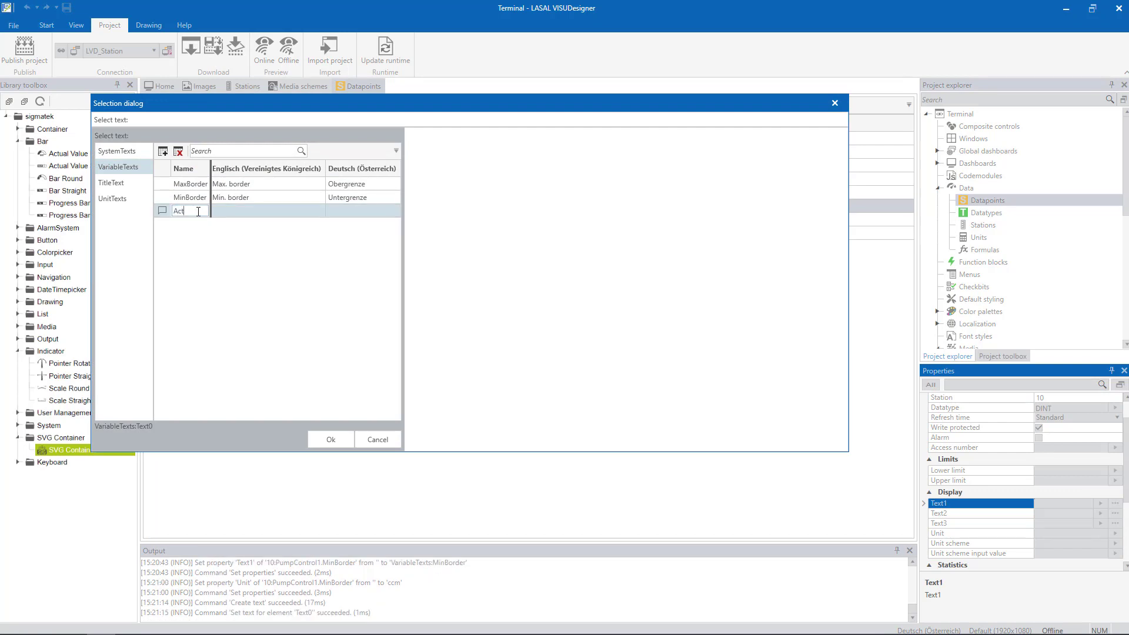
pyautogui.write('ActFillLevel')
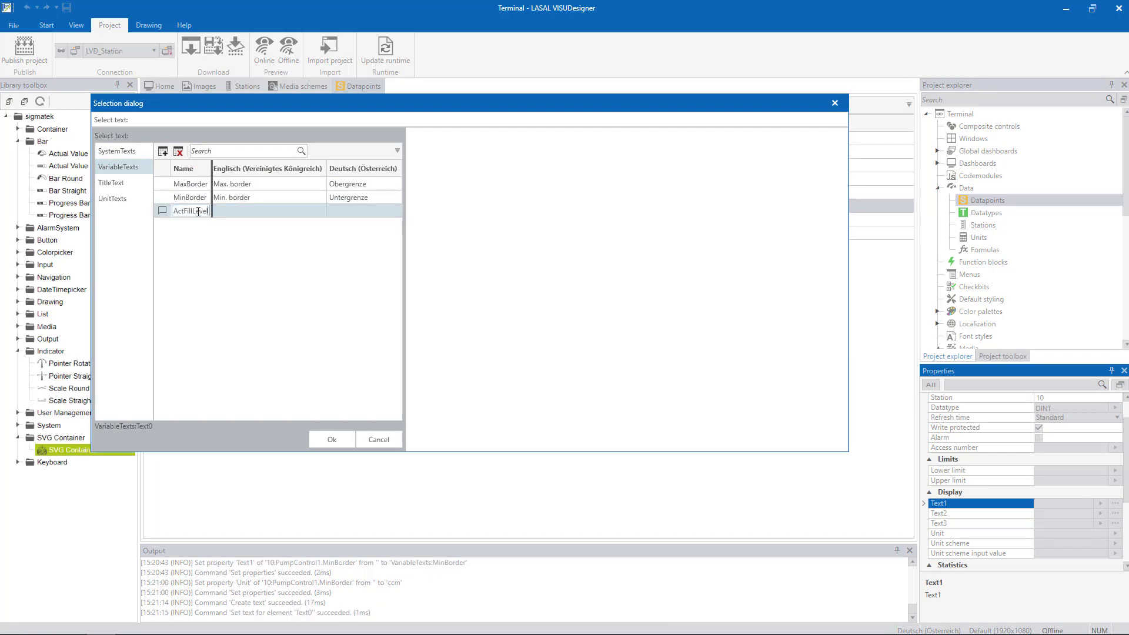
# Step: Enter "Act. fill level" as the ActFillLevel entry's English text and "Akt. Füllstand" as its German text, and assign the entry to Text1
pyautogui.click(221, 210)
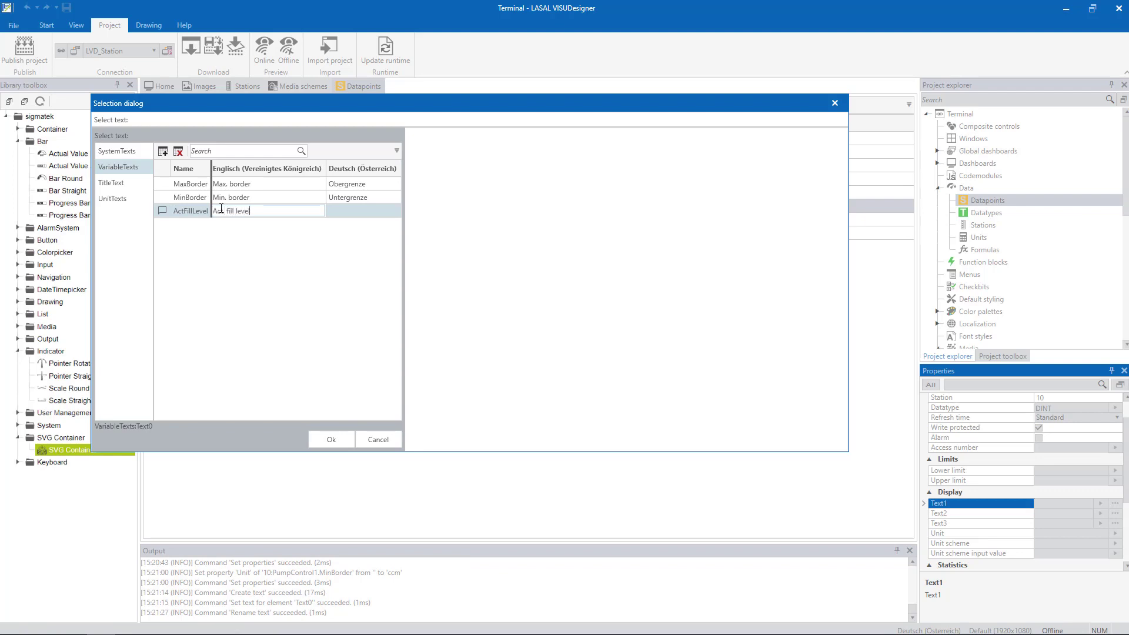
pyautogui.click(340, 211)
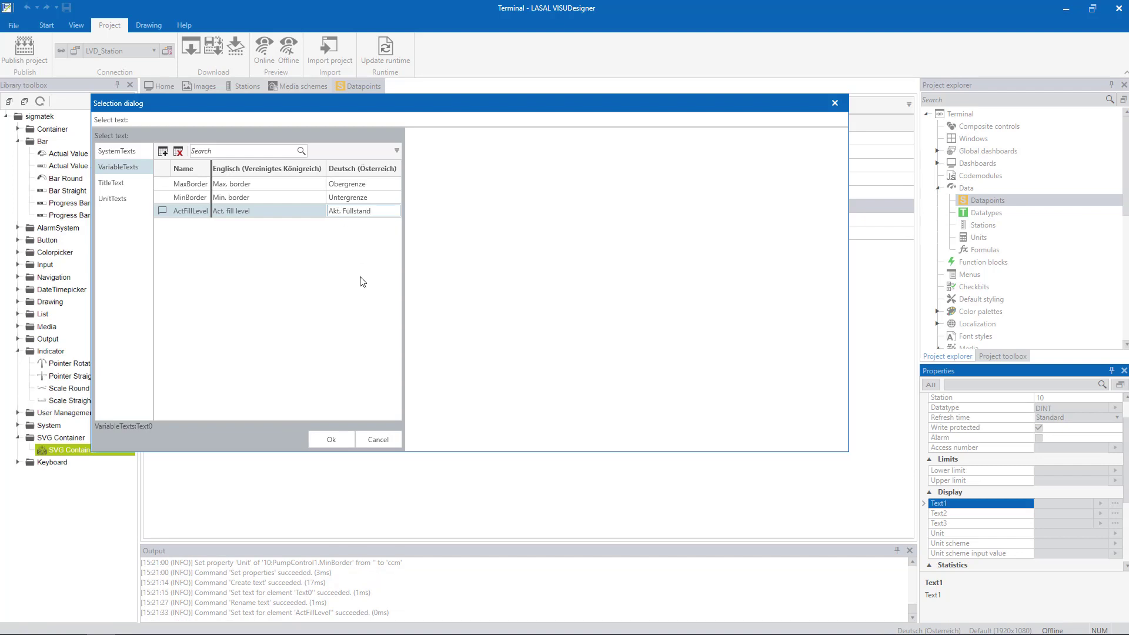
pyautogui.click(340, 436)
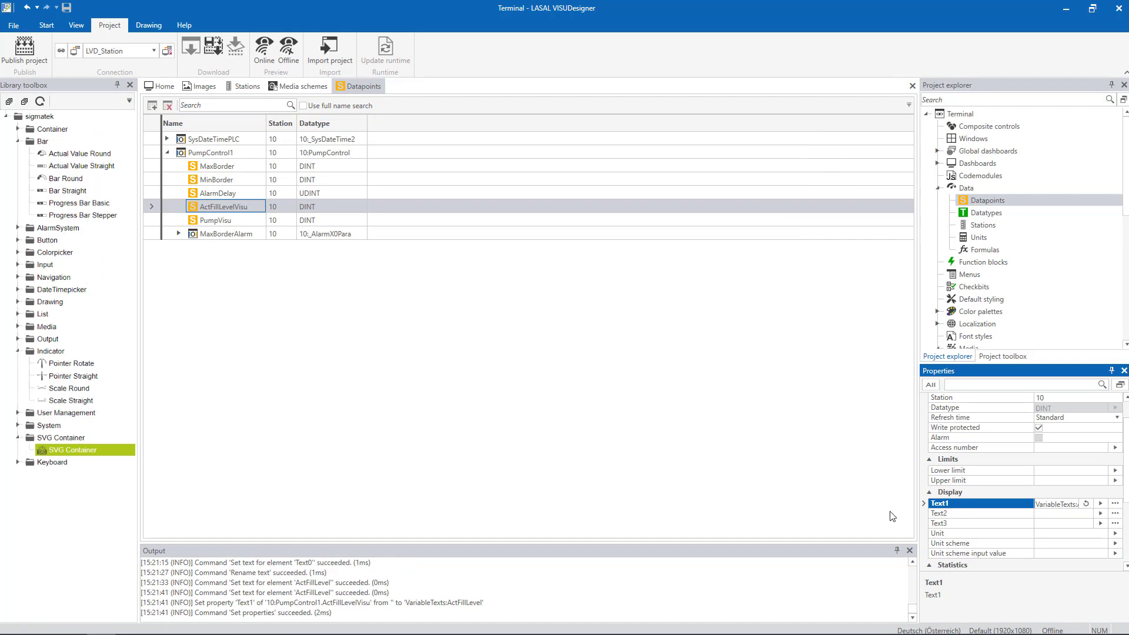
# Step: Set the unit of the ActFillLevelVisu datapoint to the volume unit ccm
pyautogui.click(1116, 533)
pyautogui.click(1115, 535)
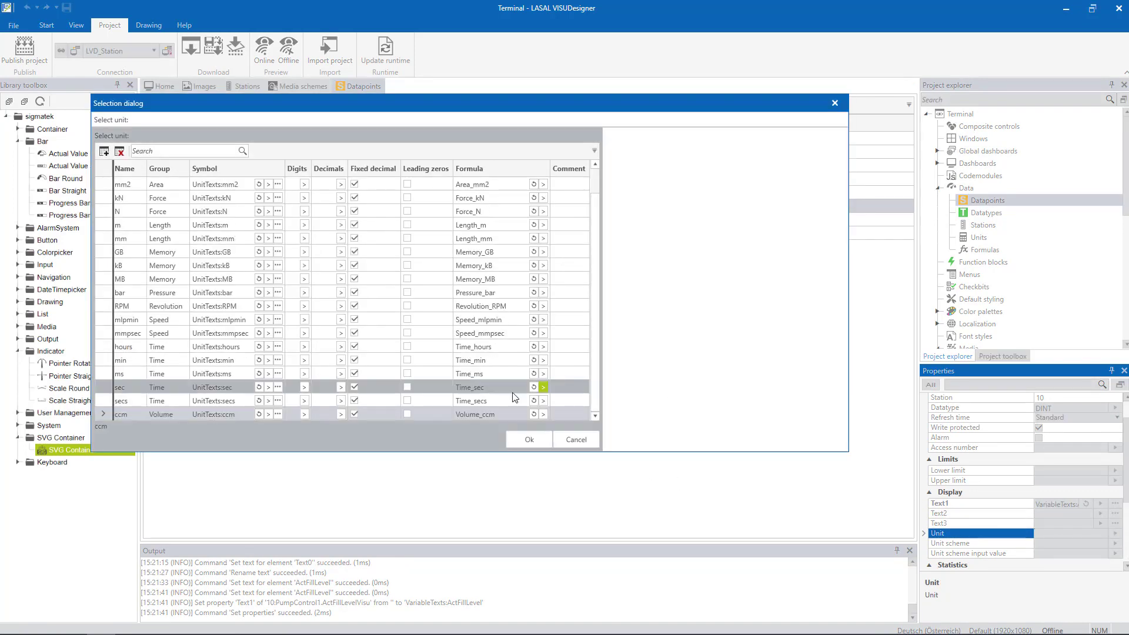
pyautogui.click(199, 414)
pyautogui.click(521, 438)
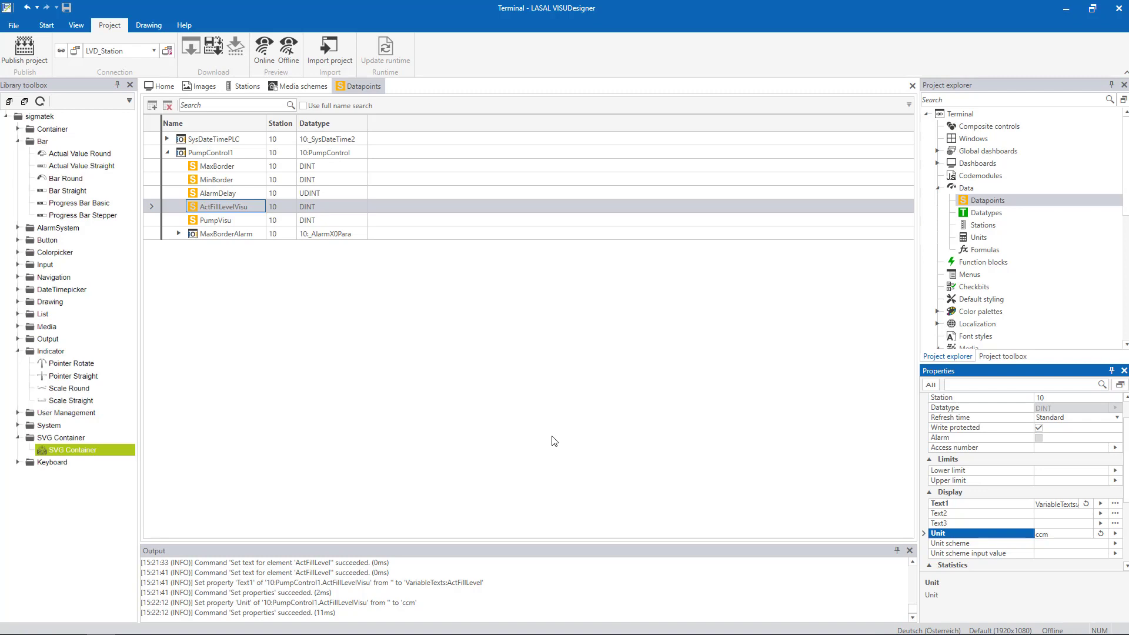
# Step: In the project's default styling, add a style class for the Input component and name it Input_Borders
pyautogui.scroll(-1, 962, 269)
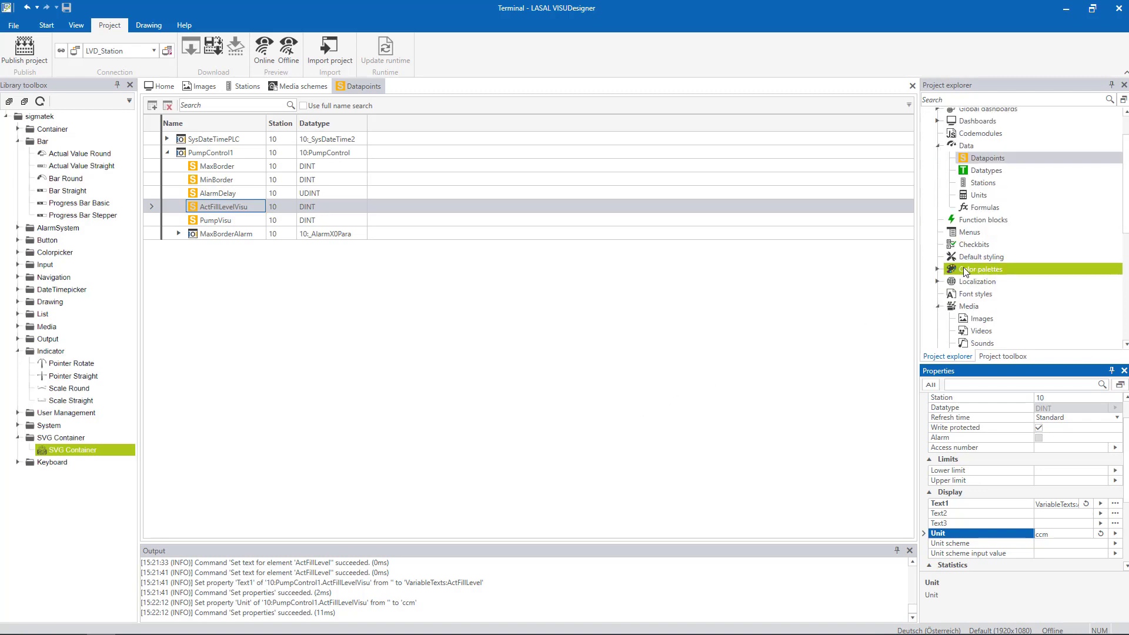
pyautogui.doubleClick(979, 258)
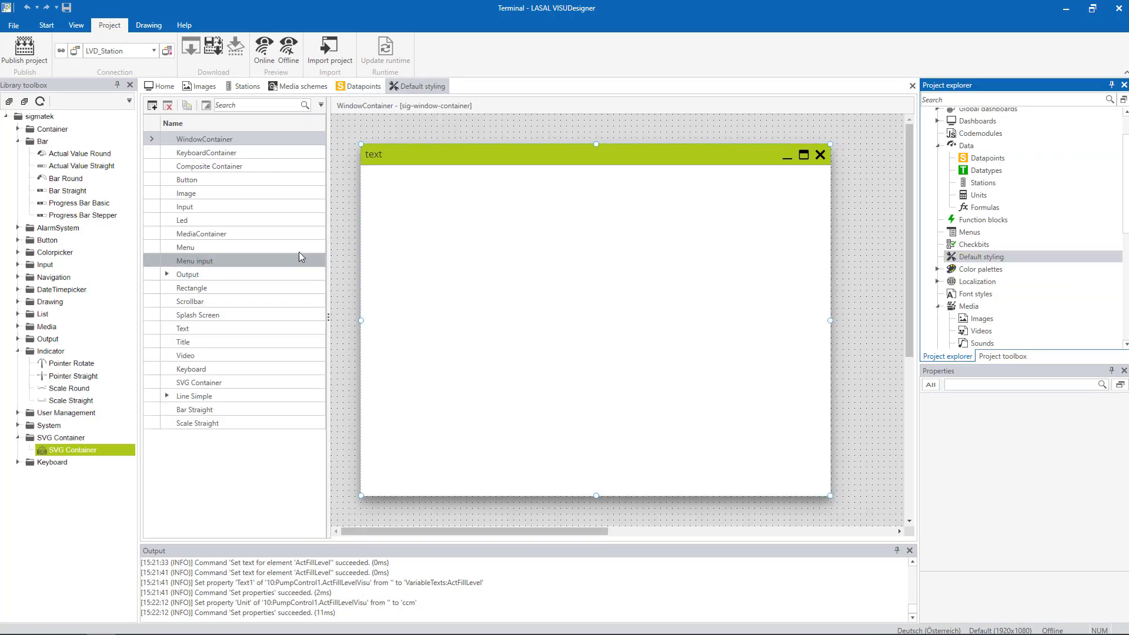
pyautogui.click(270, 208)
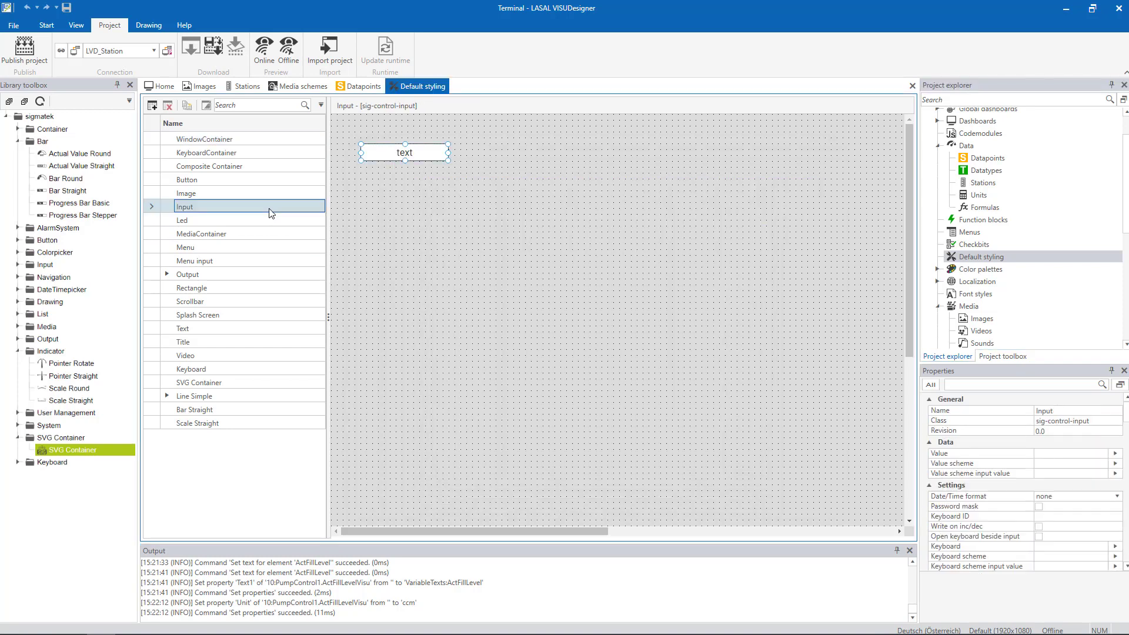
pyautogui.click(152, 105)
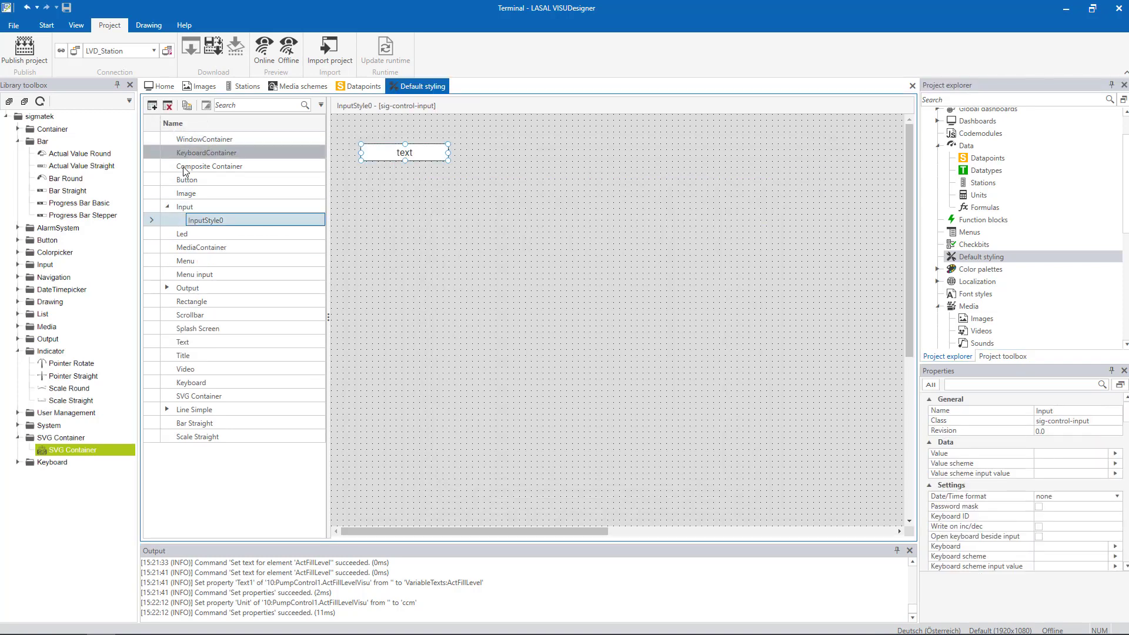
pyautogui.doubleClick(206, 221)
pyautogui.press('BackSpace')
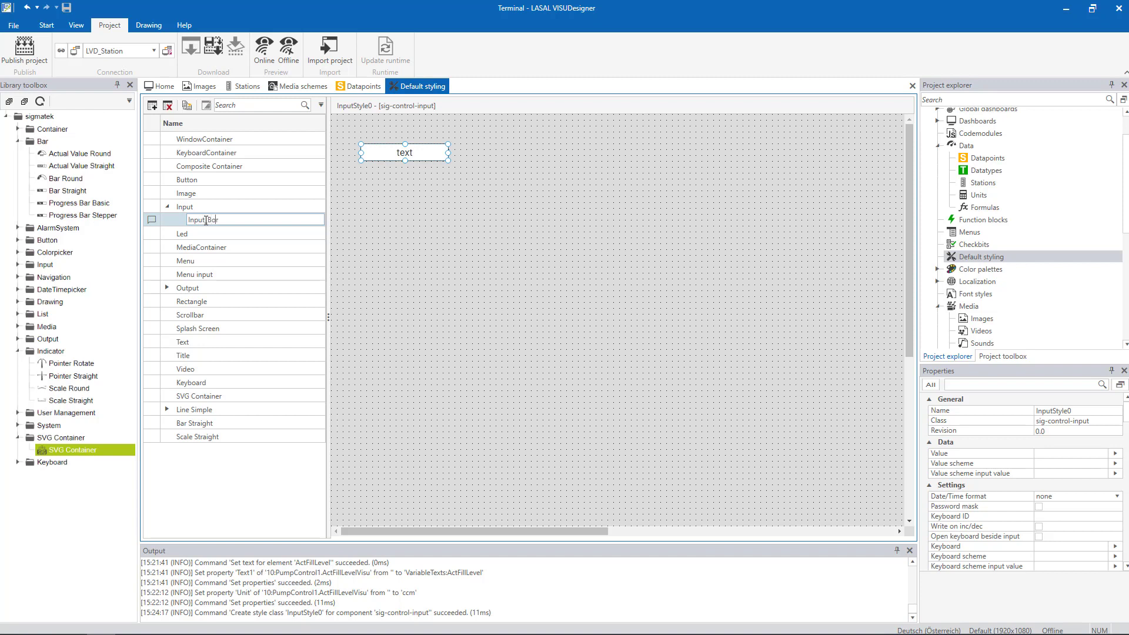
pyautogui.press('Return')
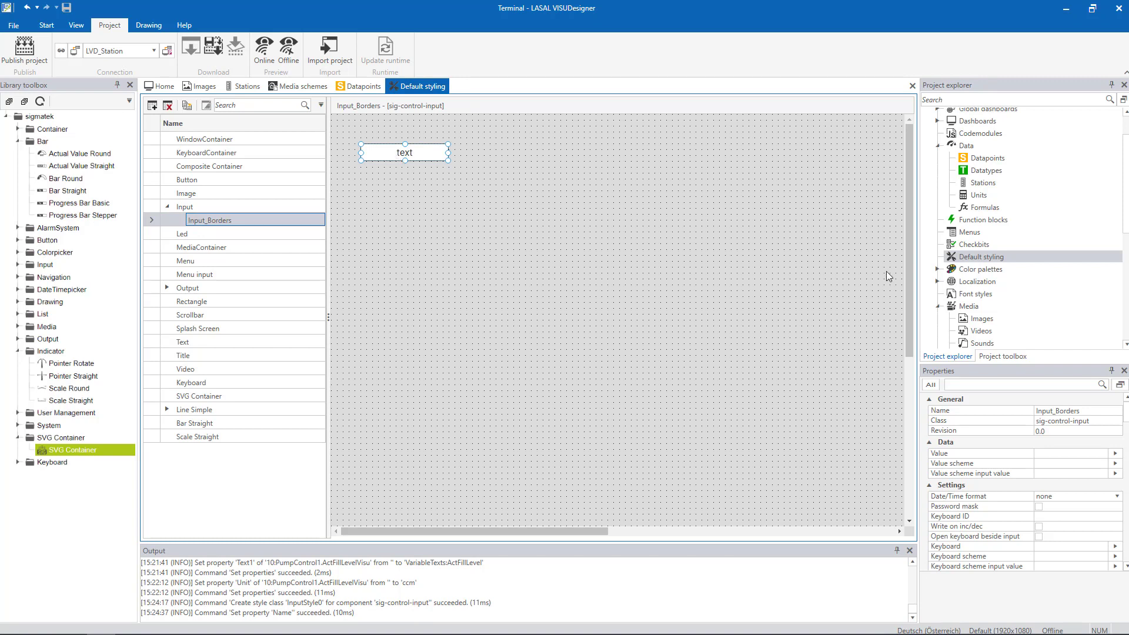
# Step: Create a font style named InputBorders with font size 20 and assign it as the Input_Borders font style
pyautogui.scroll(-5, 990, 450)
pyautogui.click(976, 482)
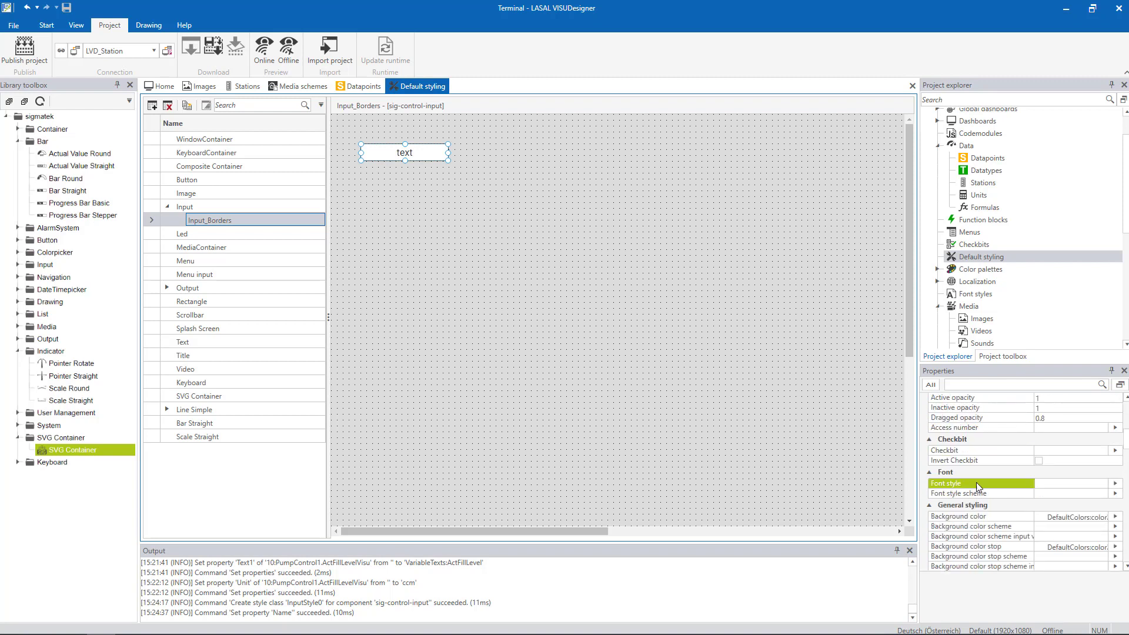
pyautogui.click(1116, 484)
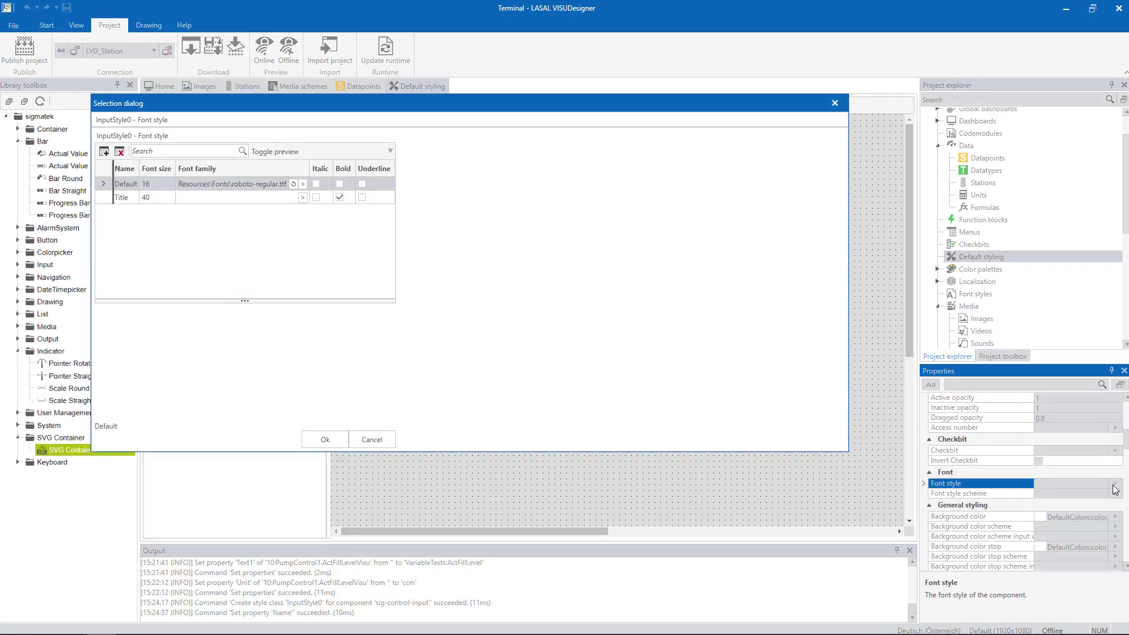
pyautogui.click(104, 151)
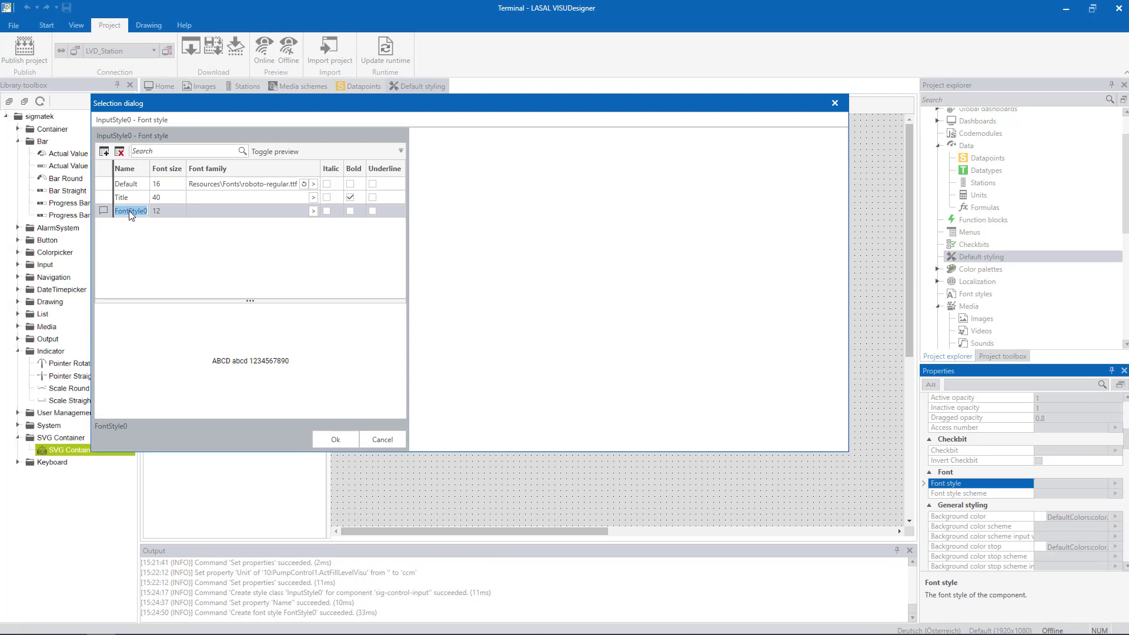
pyautogui.write('InputBorders')
pyautogui.click(171, 212)
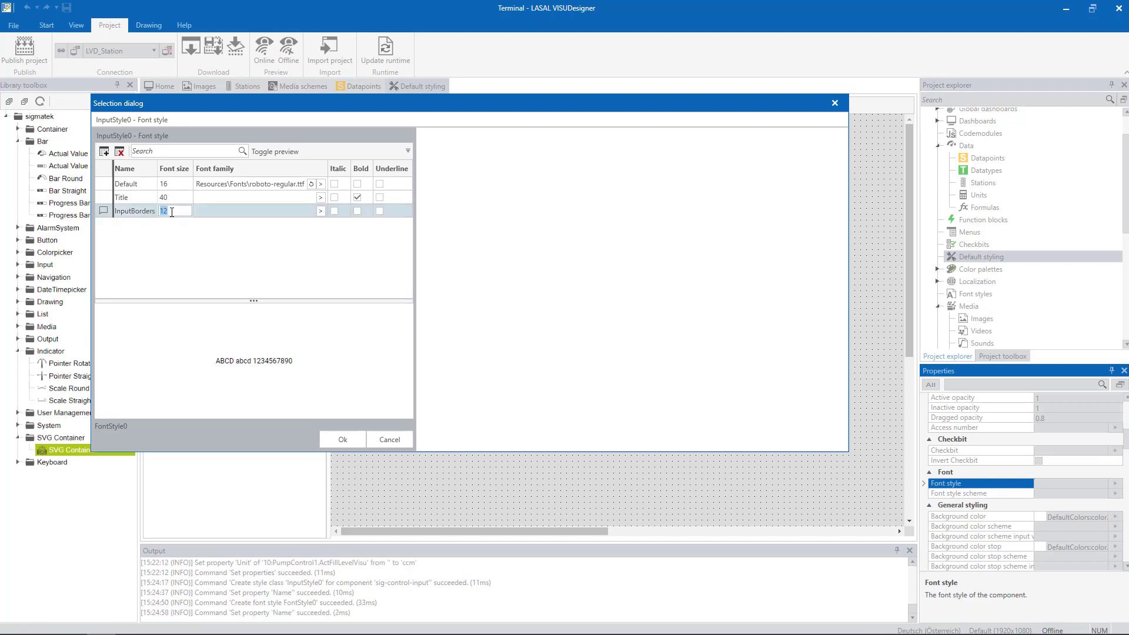
pyautogui.write('20')
pyautogui.press('Return')
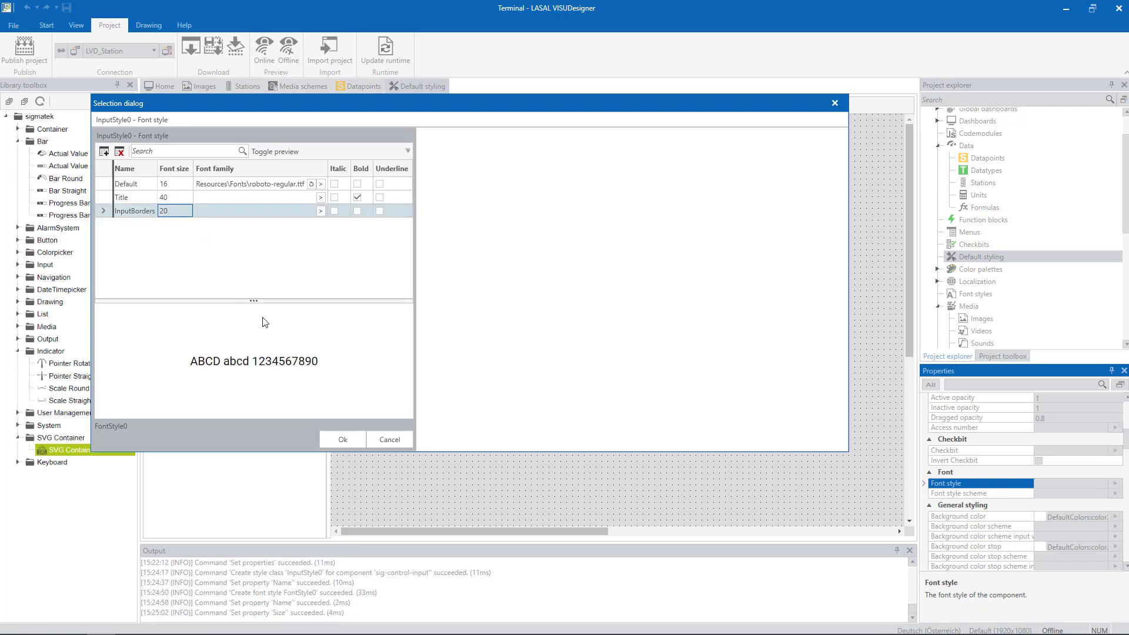
pyautogui.click(354, 445)
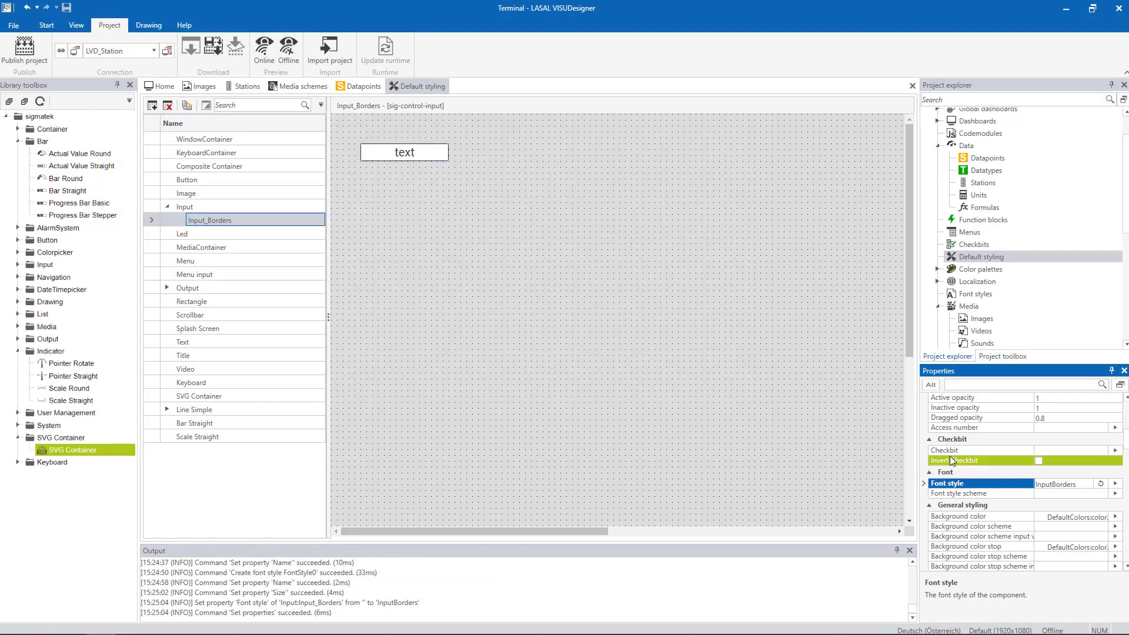
# Step: Enable showing the unit text in the Input_Borders style
pyautogui.scroll(-2, 951, 460)
pyautogui.scroll(-10, 952, 460)
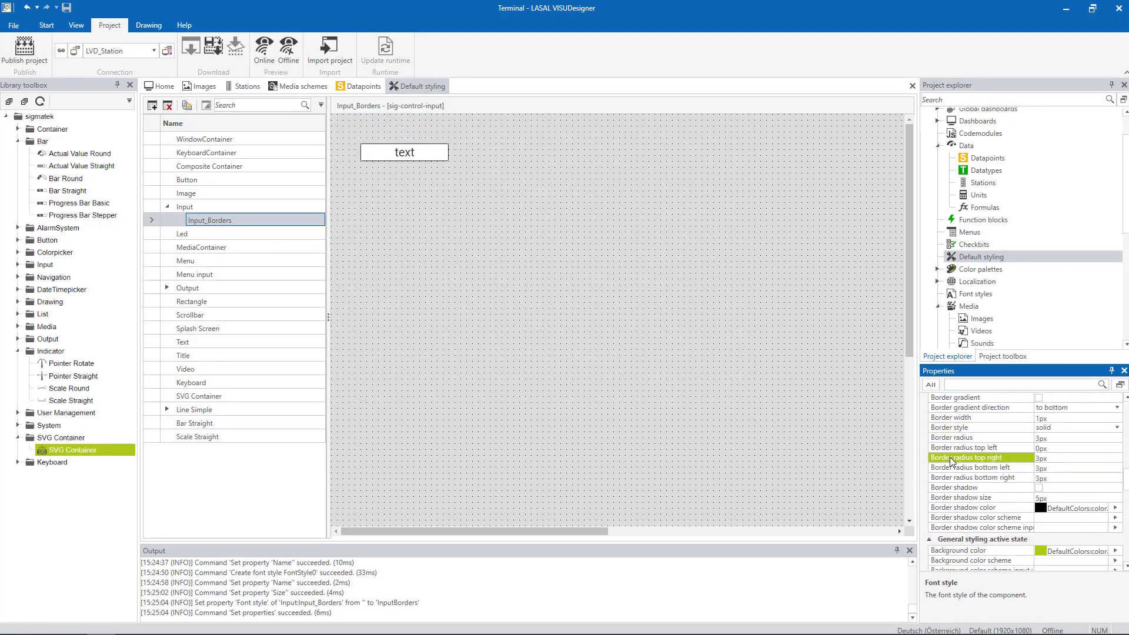
pyautogui.scroll(-3, 951, 460)
pyautogui.click(1039, 453)
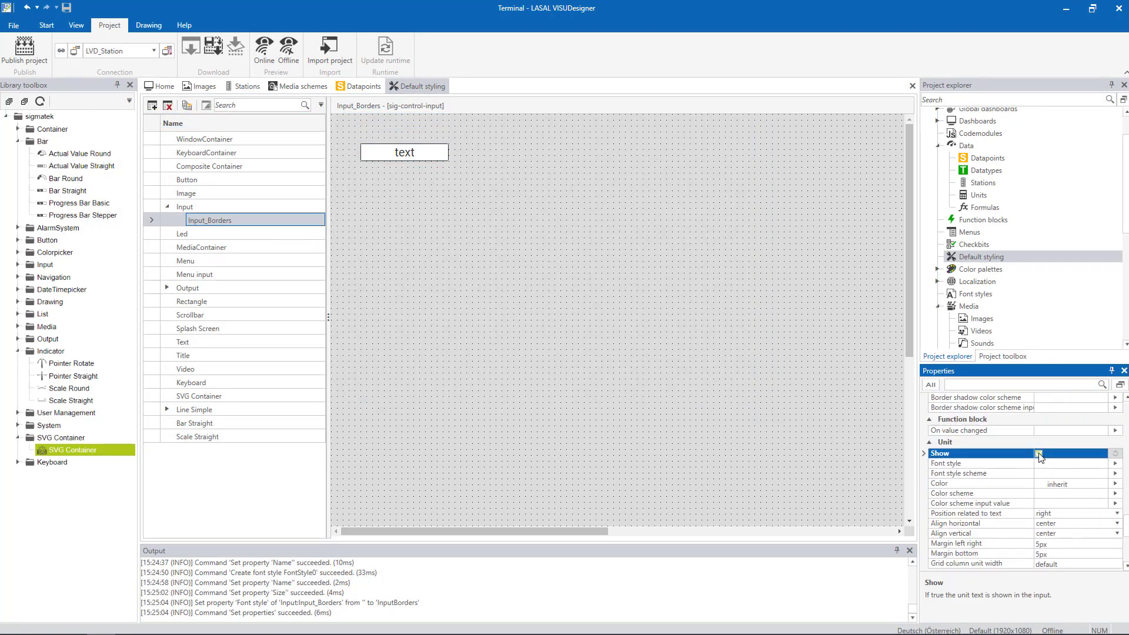
# Step: Create an italic font style named InputBorders_Unit with font size 20 and assign it to the unit text of Input_Borders
pyautogui.click(1114, 463)
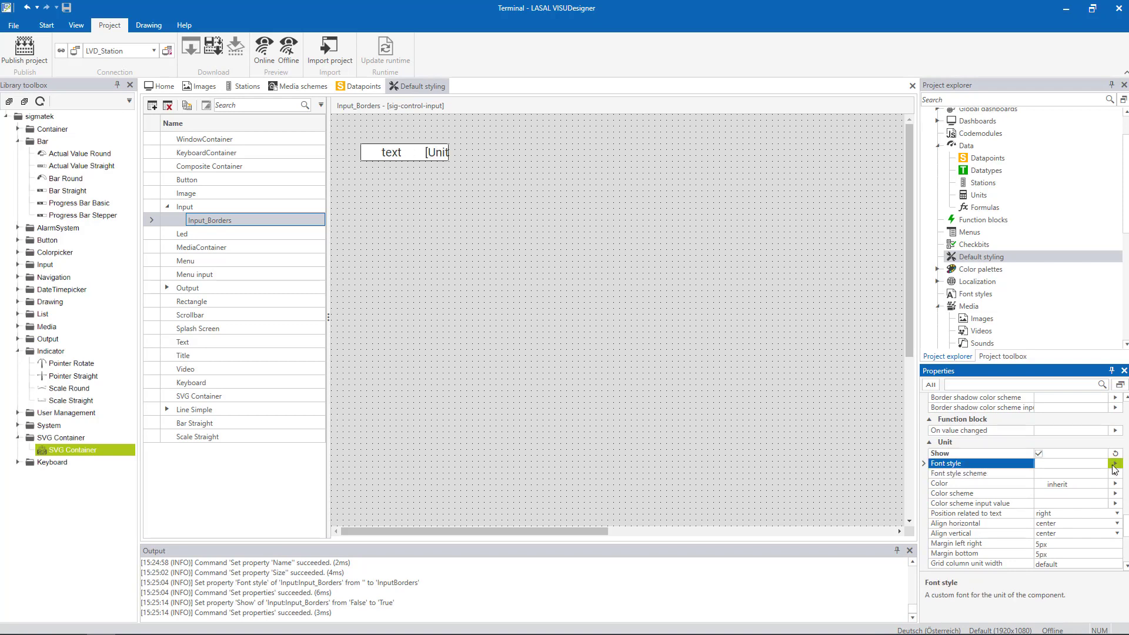
pyautogui.click(104, 151)
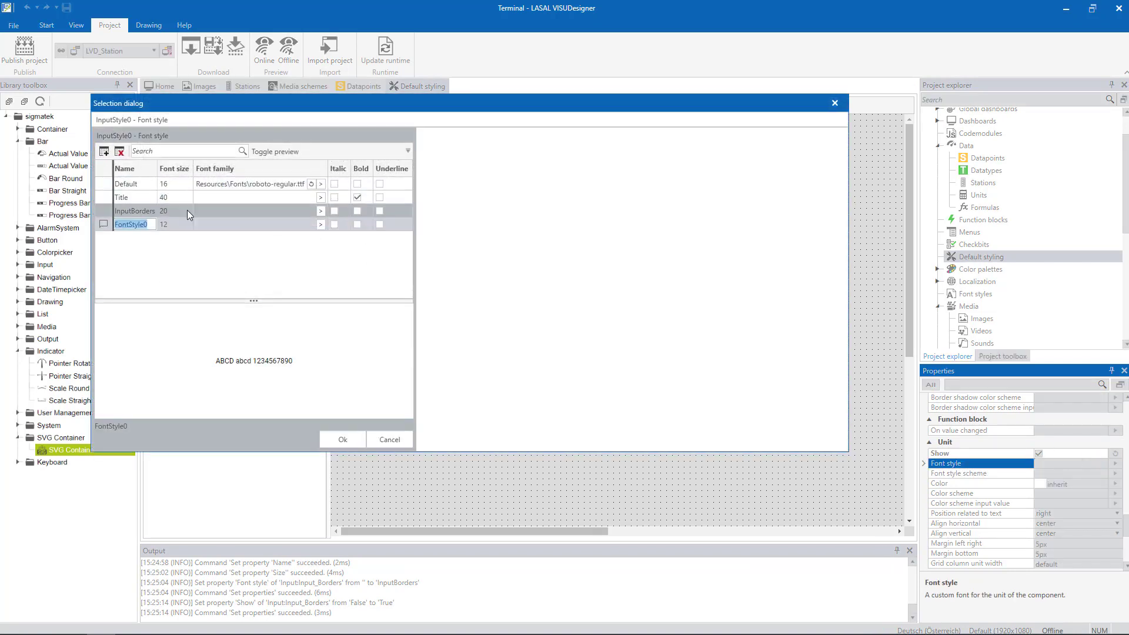
pyautogui.write('Inpu')
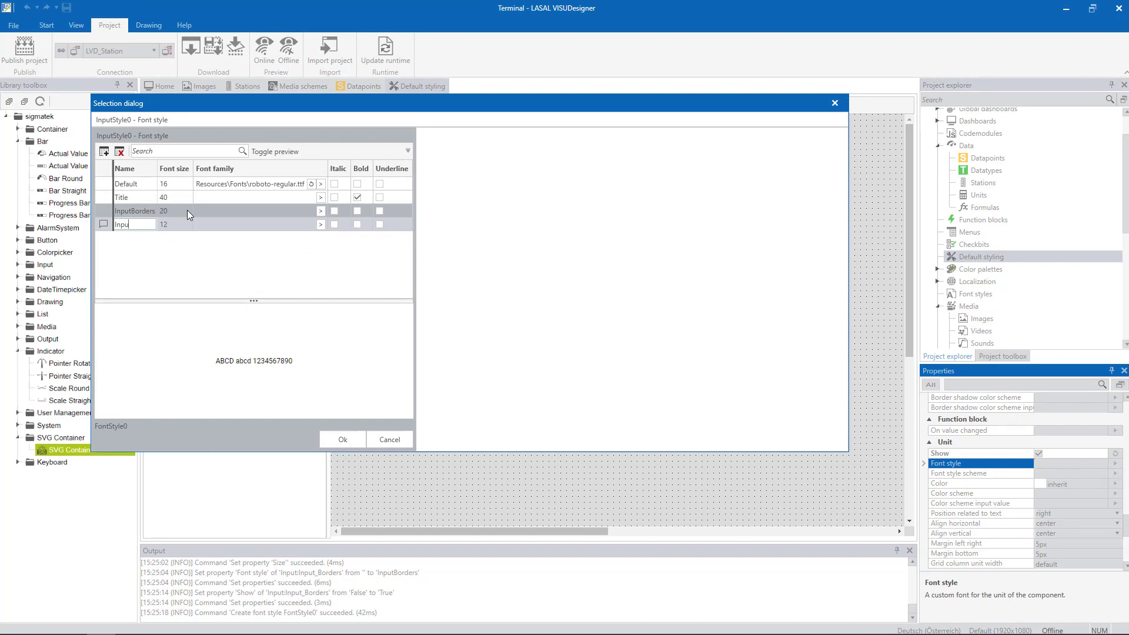
pyautogui.write('tBorders_Unit')
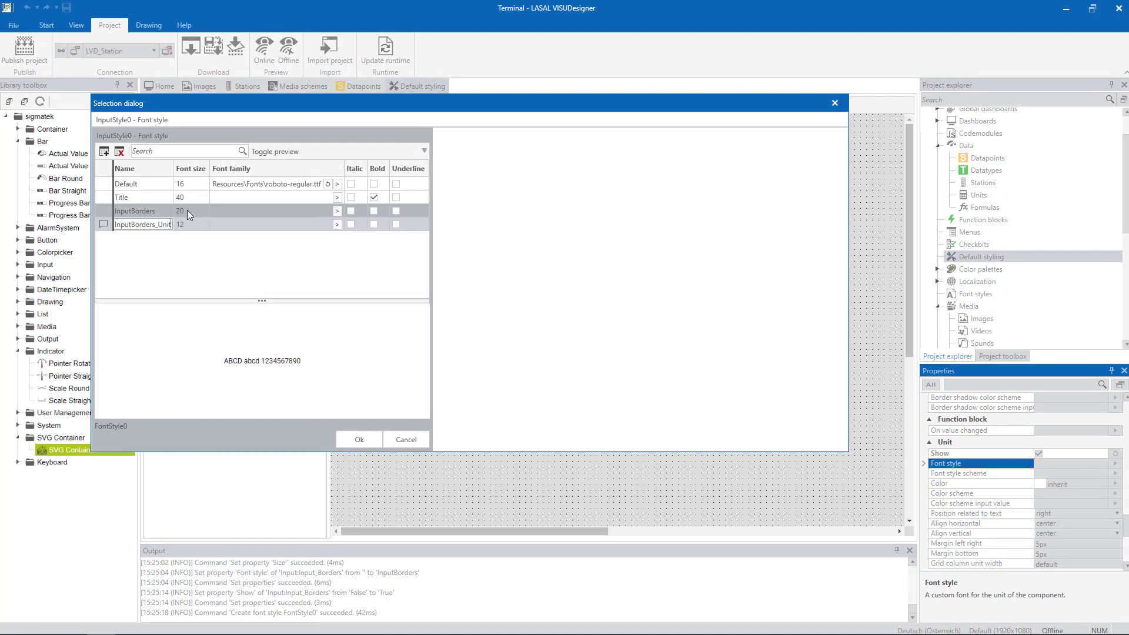
pyautogui.press('Return')
pyautogui.click(190, 224)
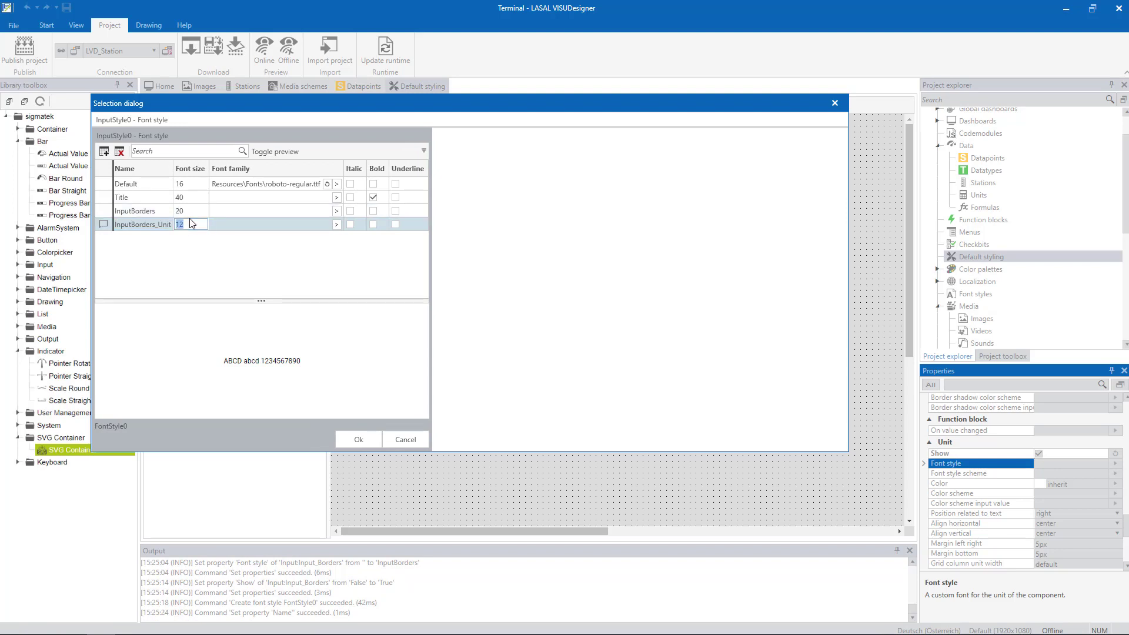
pyautogui.write('20')
pyautogui.press('Return')
pyautogui.click(350, 225)
pyautogui.click(359, 439)
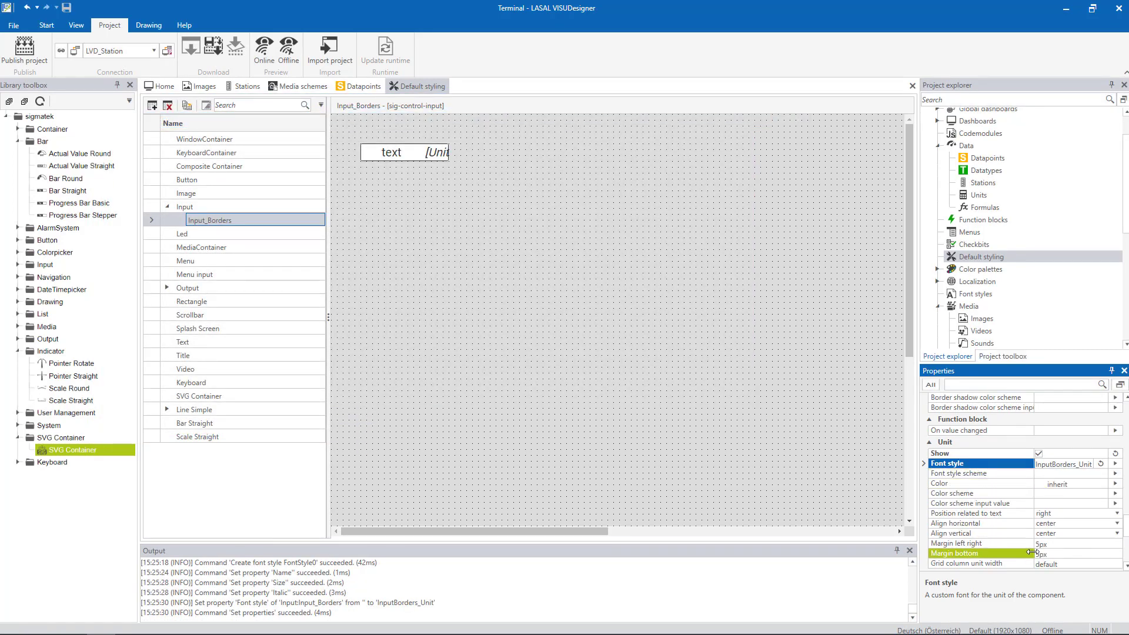
# Step: Set the left and right margin of the Input_Borders unit text to 0 px
pyautogui.click(1060, 547)
pyautogui.doubleClick(1060, 546)
pyautogui.write('0')
pyautogui.press('Return')
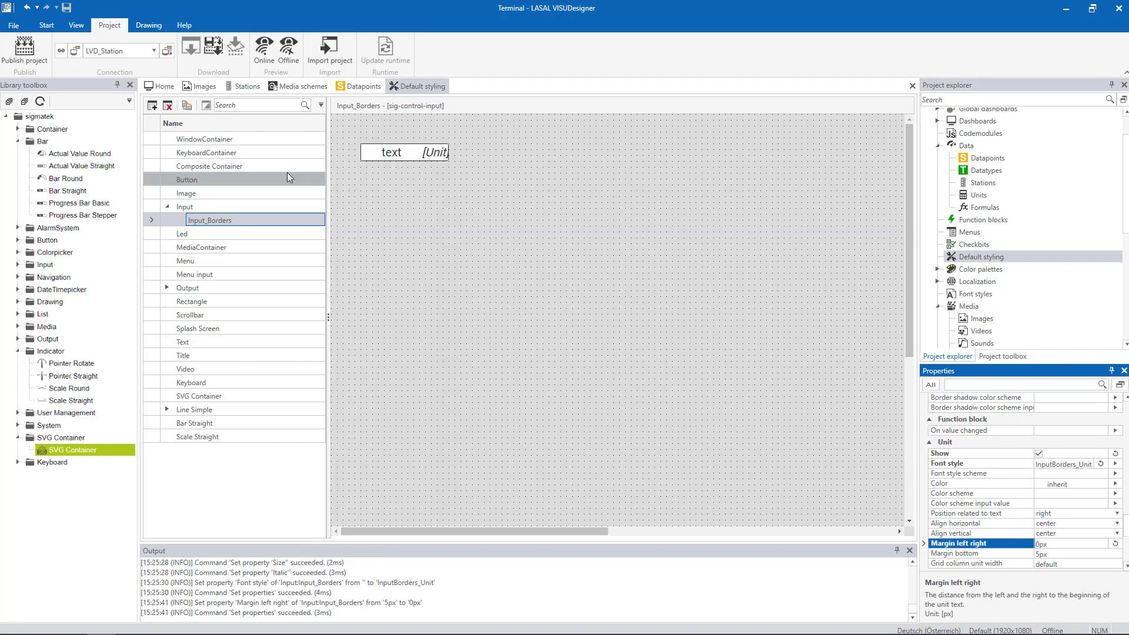
# Step: Place an Input control on the Home dashboard, beside the upper part of the tank scale, and name it MaxBorder
pyautogui.click(160, 86)
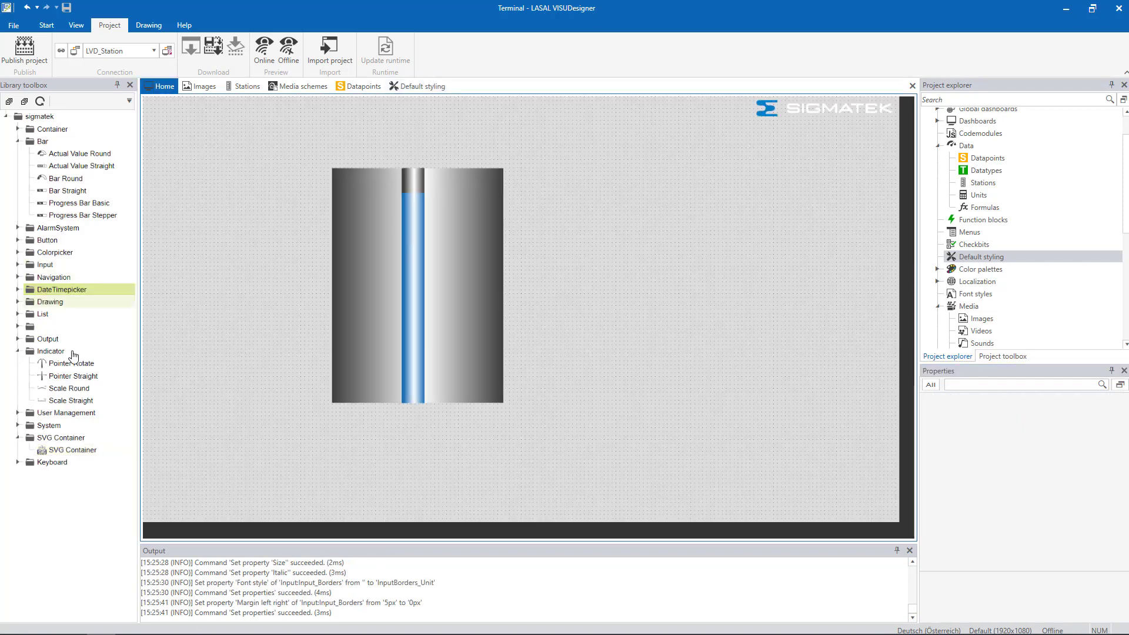
pyautogui.click(18, 265)
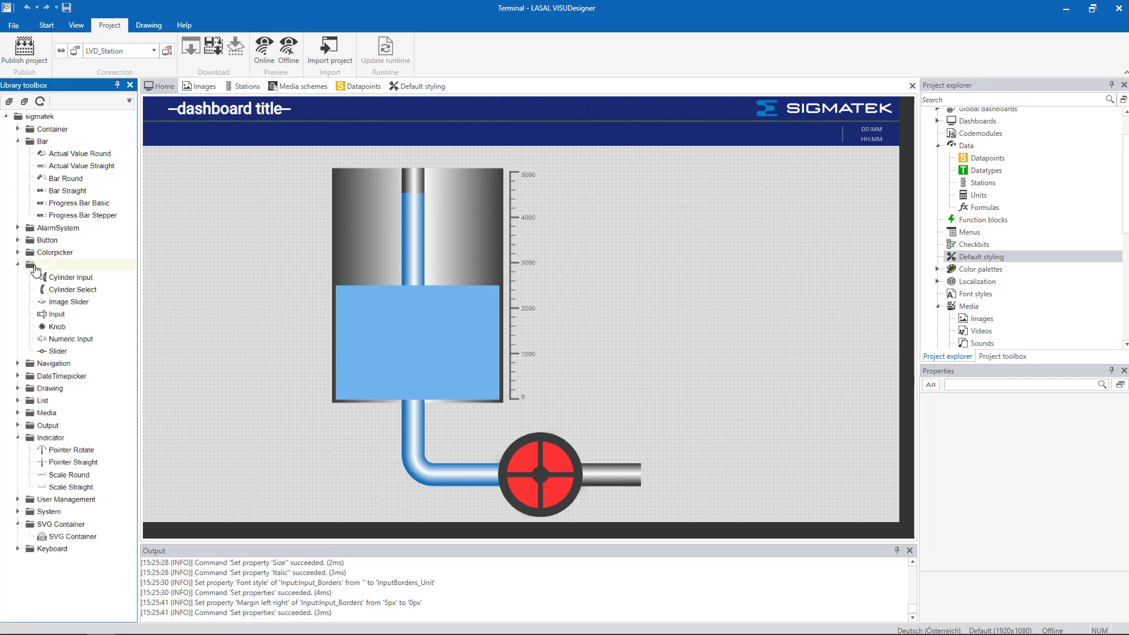
pyautogui.click(40, 267)
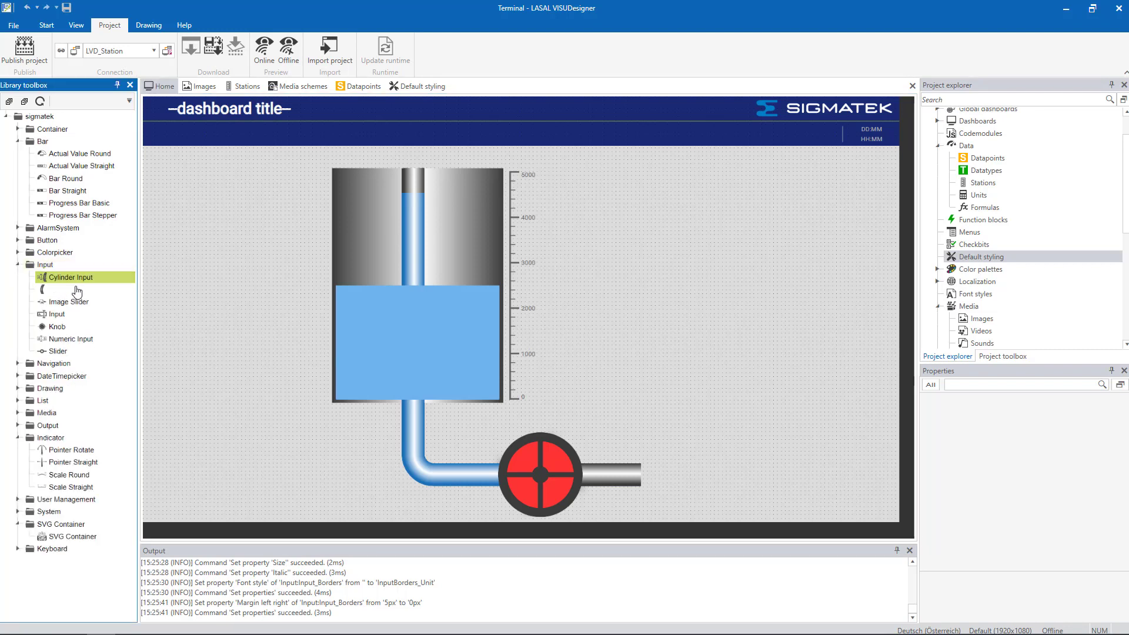
pyautogui.moveTo(56, 313); pyautogui.dragTo(571, 194)
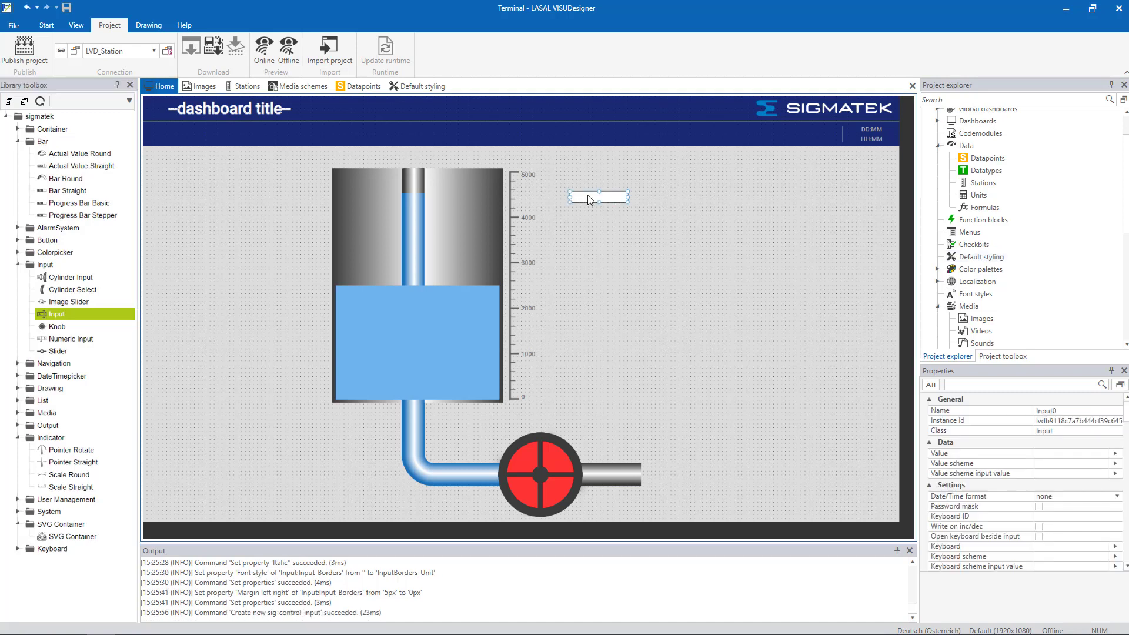
pyautogui.click(1063, 420)
pyautogui.click(1030, 411)
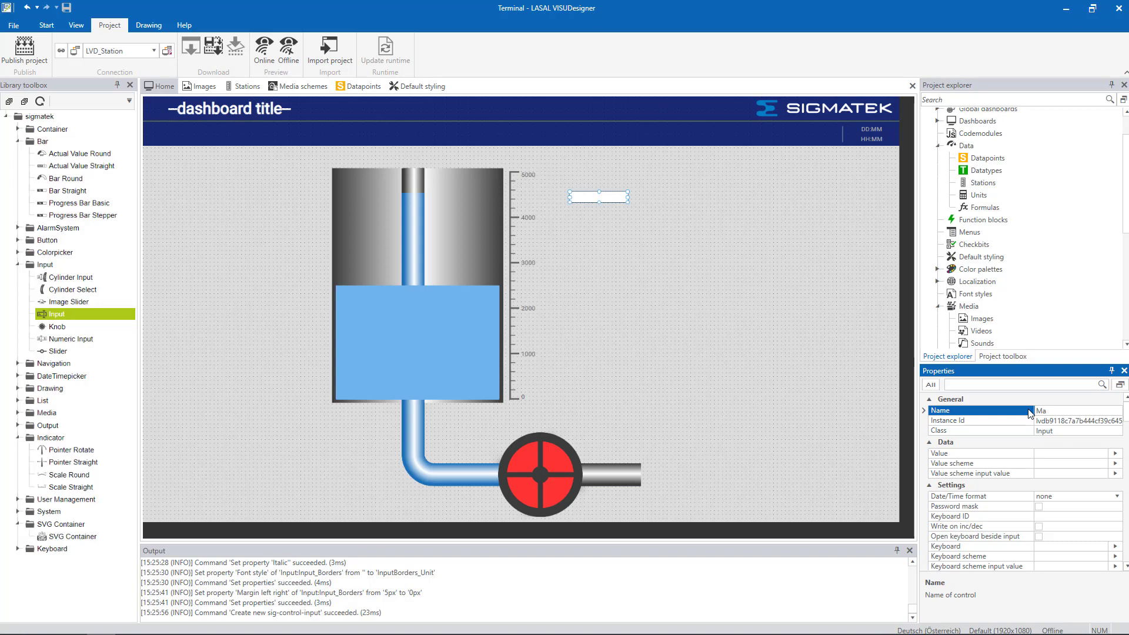
pyautogui.write('MaxBorder')
pyautogui.press('Return')
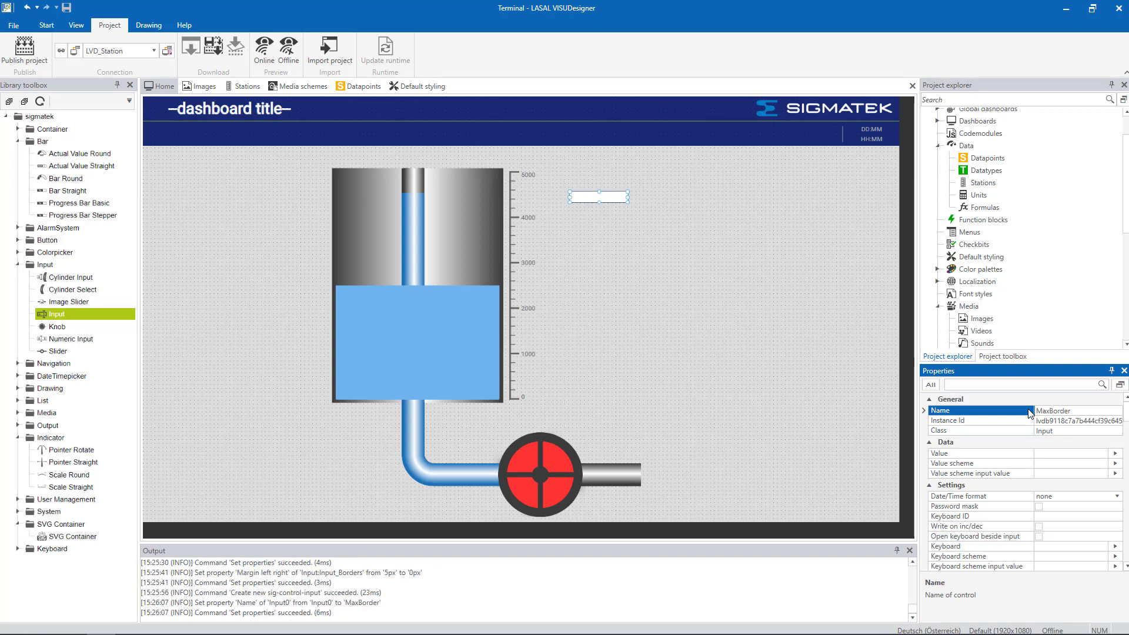
# Step: Link the value of the MaxBorder input to the MaxBorder datapoint of PumpControl1
pyautogui.click(1117, 453)
pyautogui.click(1117, 453)
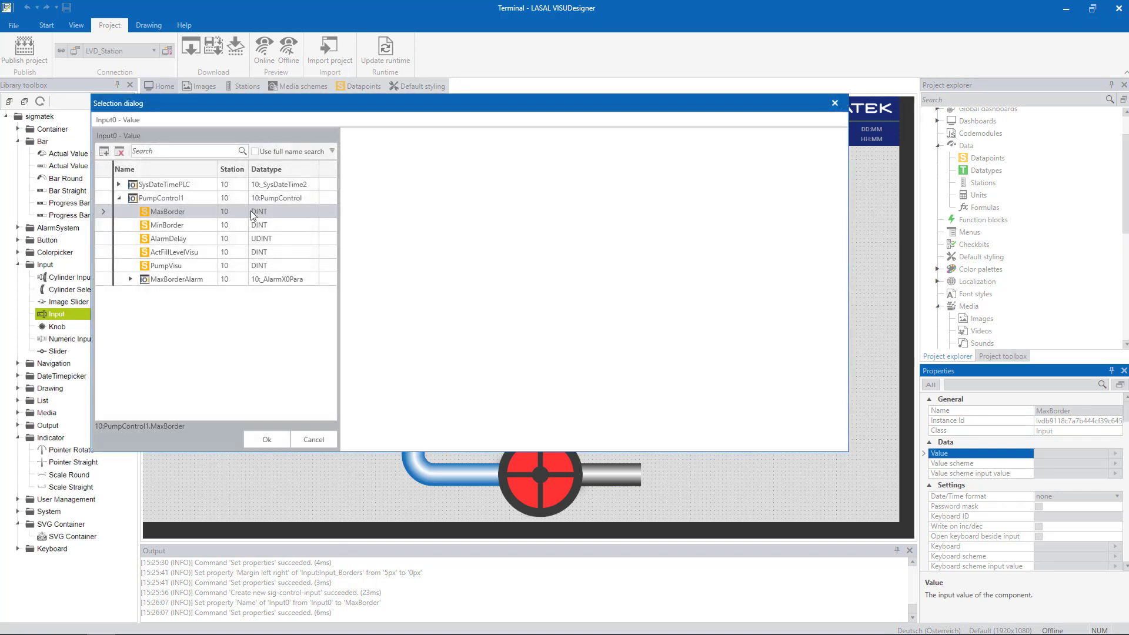
pyautogui.click(207, 211)
pyautogui.click(270, 439)
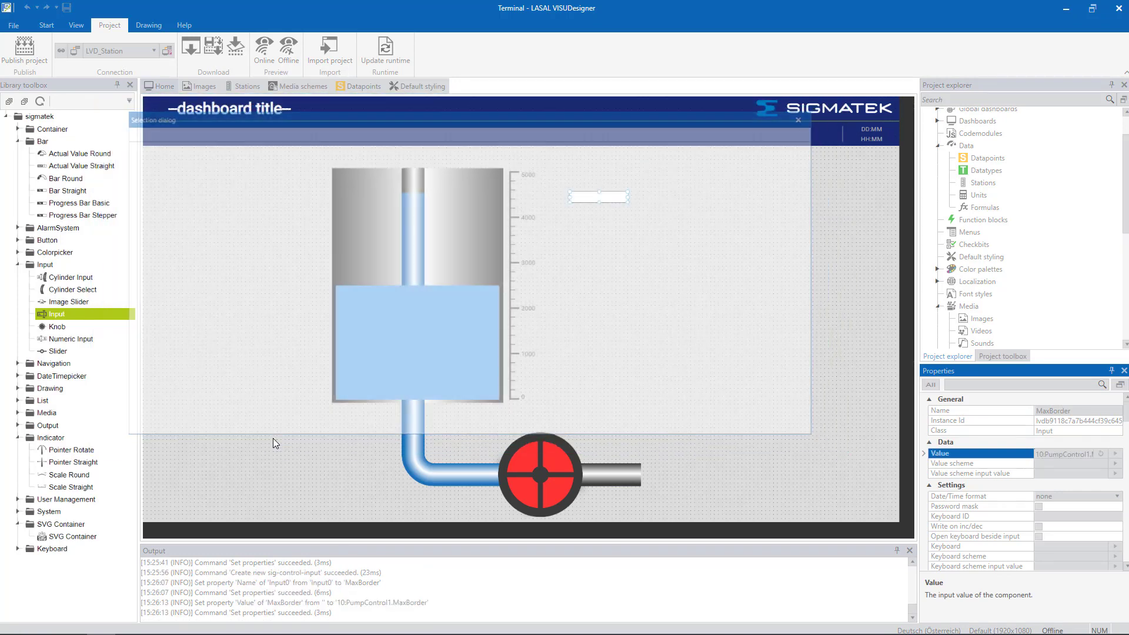
# Step: Assign the Input_Borders style class to the MaxBorder input
pyautogui.scroll(-4, 999, 466)
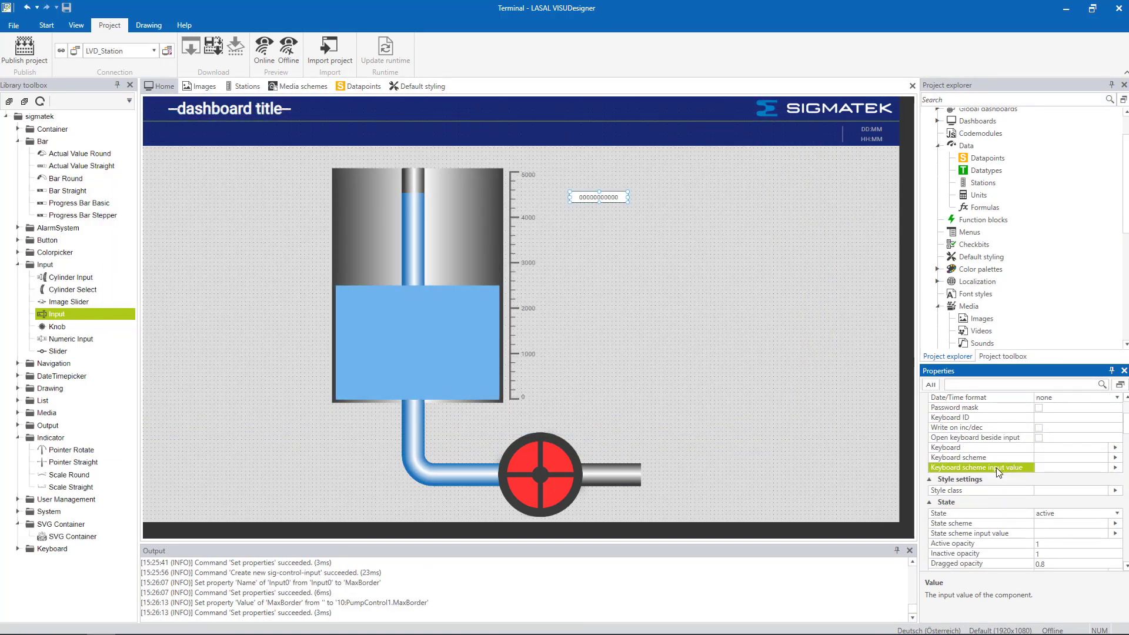
pyautogui.click(1000, 489)
pyautogui.click(1115, 490)
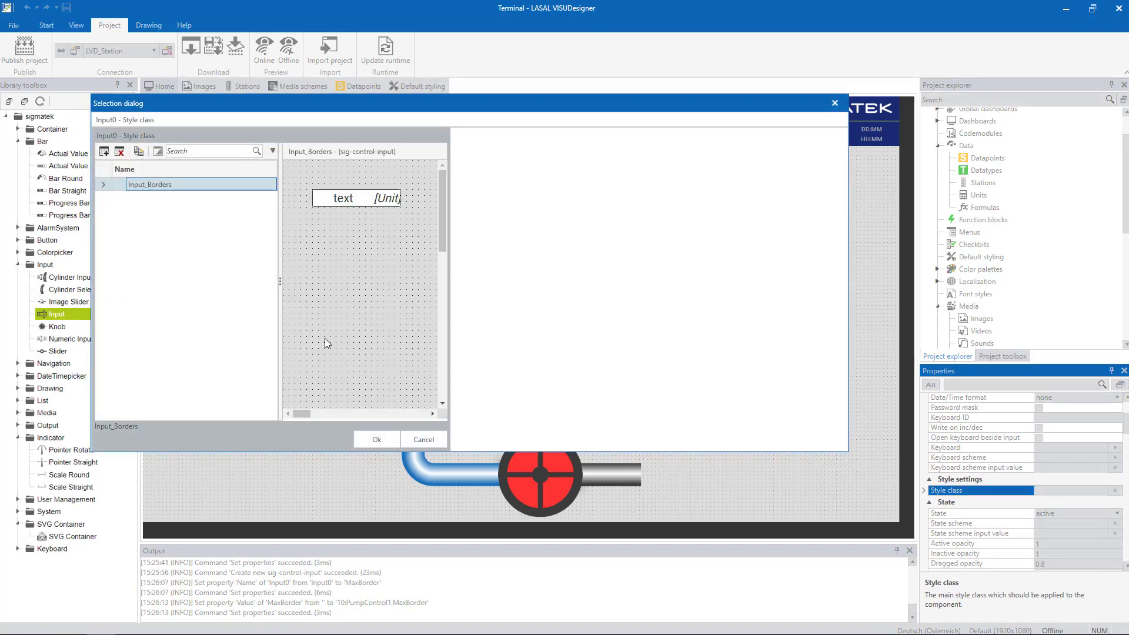
pyautogui.click(377, 439)
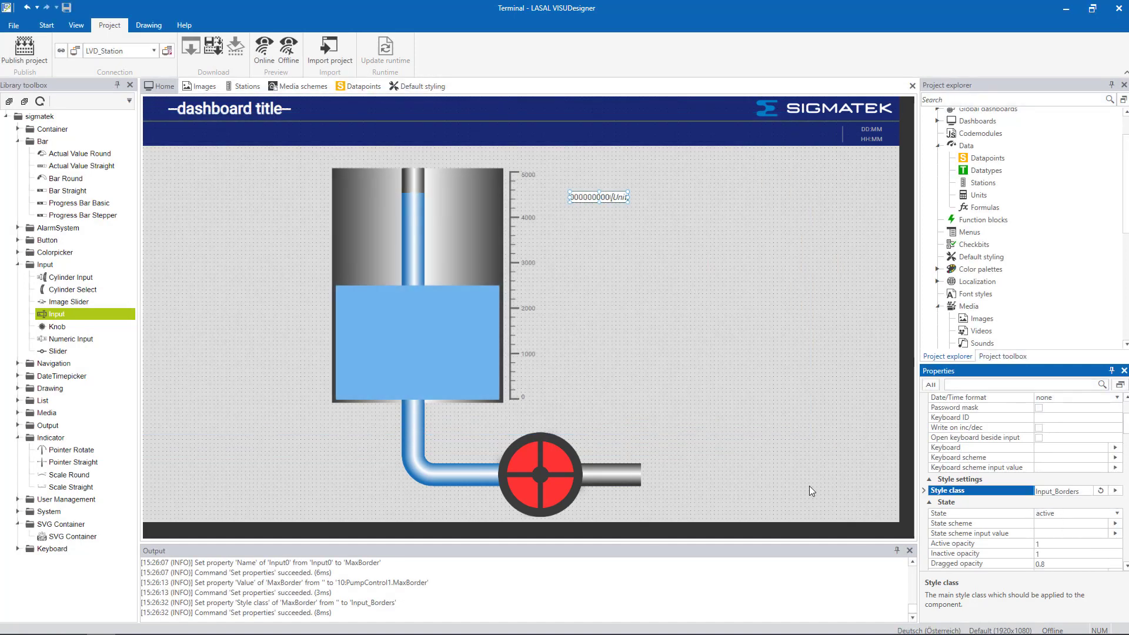
# Step: Position the MaxBorder input at 260 px from the top and 1060 px from the left of the dashboard
pyautogui.scroll(-10, 1083, 474)
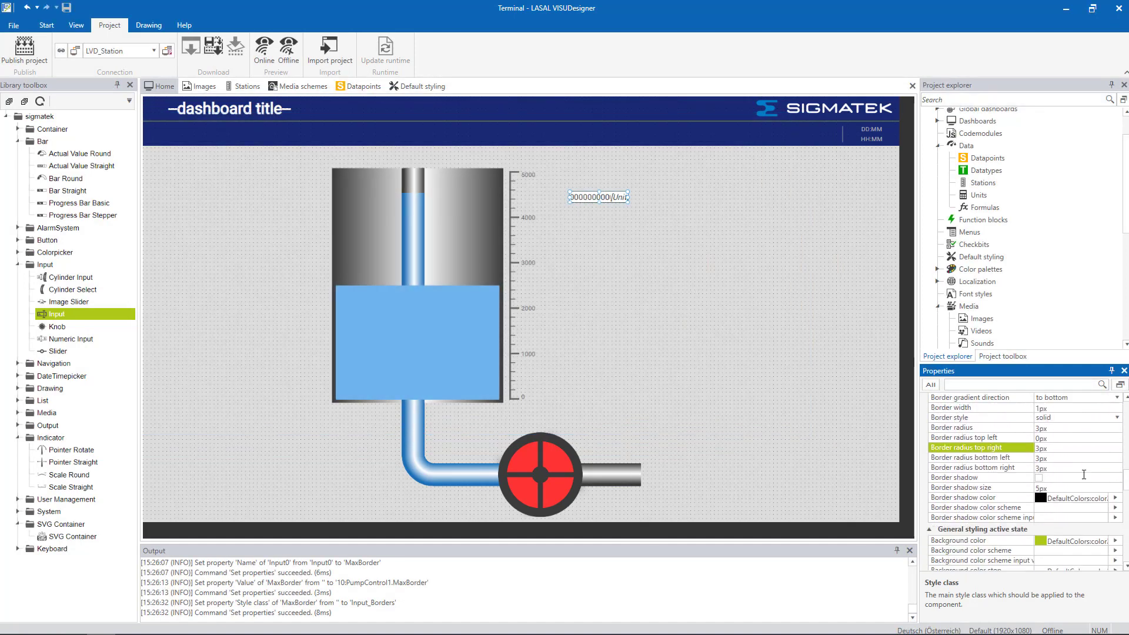
pyautogui.scroll(-10, 1083, 474)
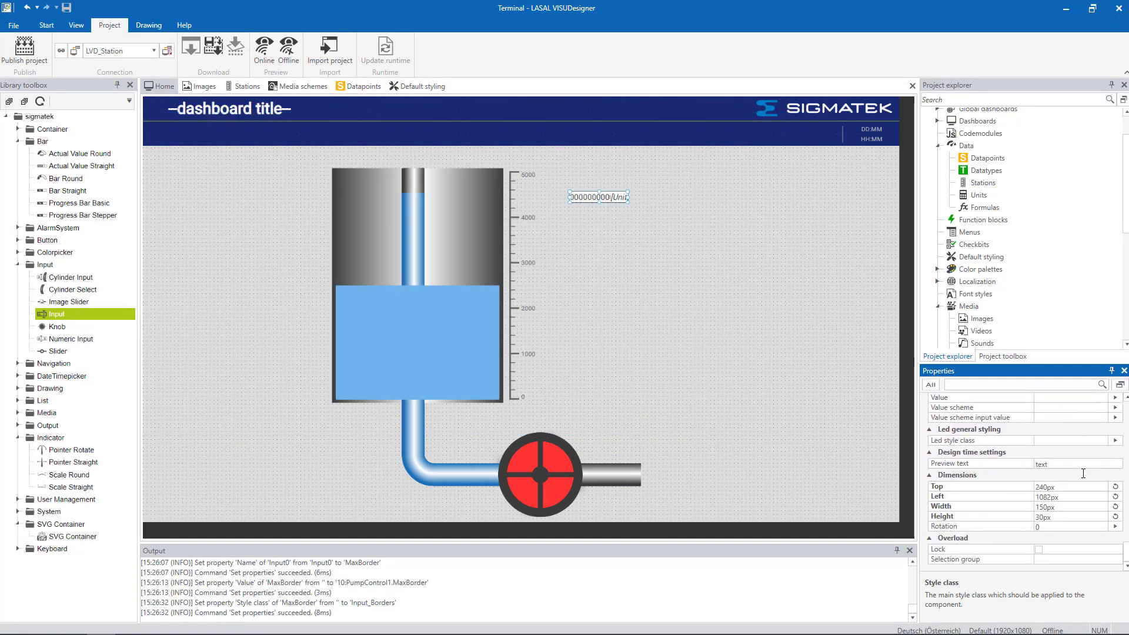
pyautogui.click(1078, 486)
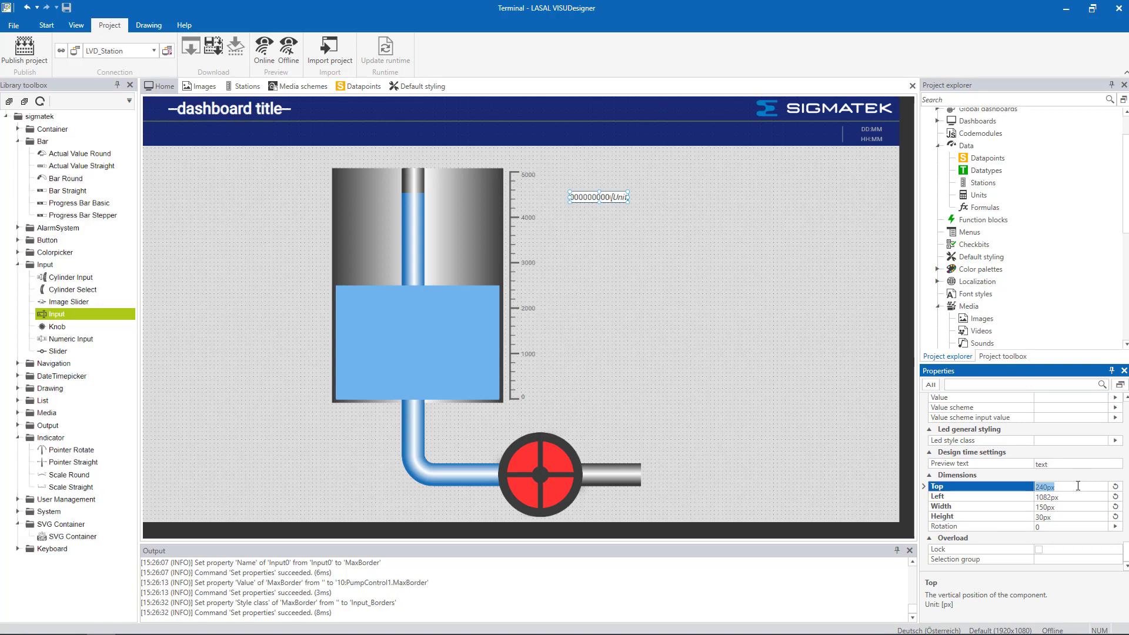
pyautogui.write('260px')
pyautogui.press('Return')
pyautogui.click(1063, 497)
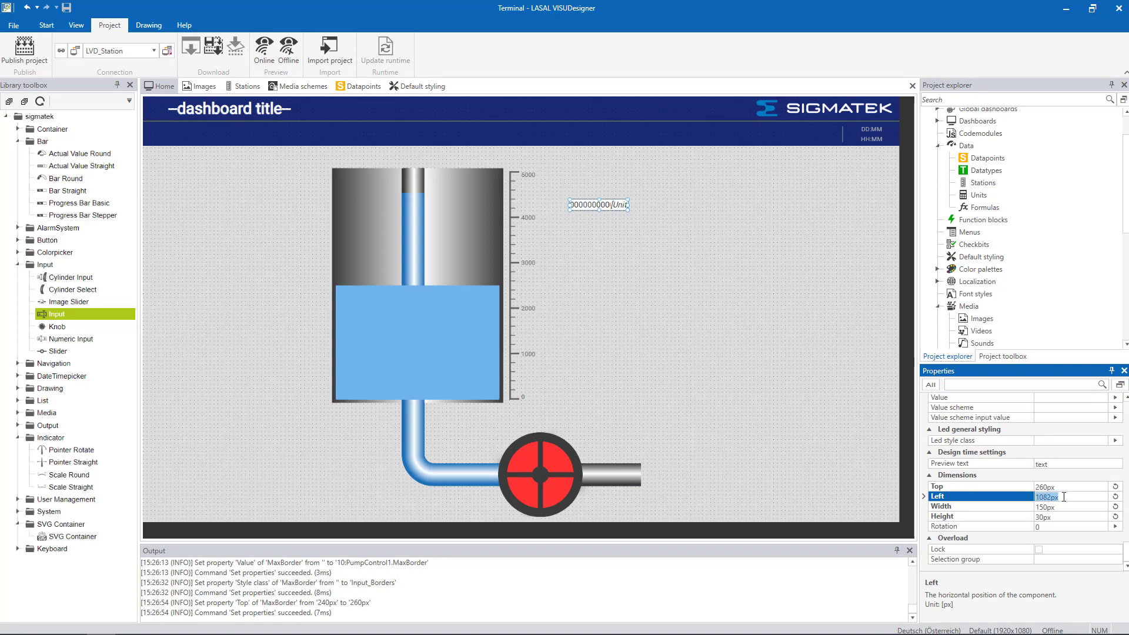
pyautogui.write('1060px')
pyautogui.press('Return')
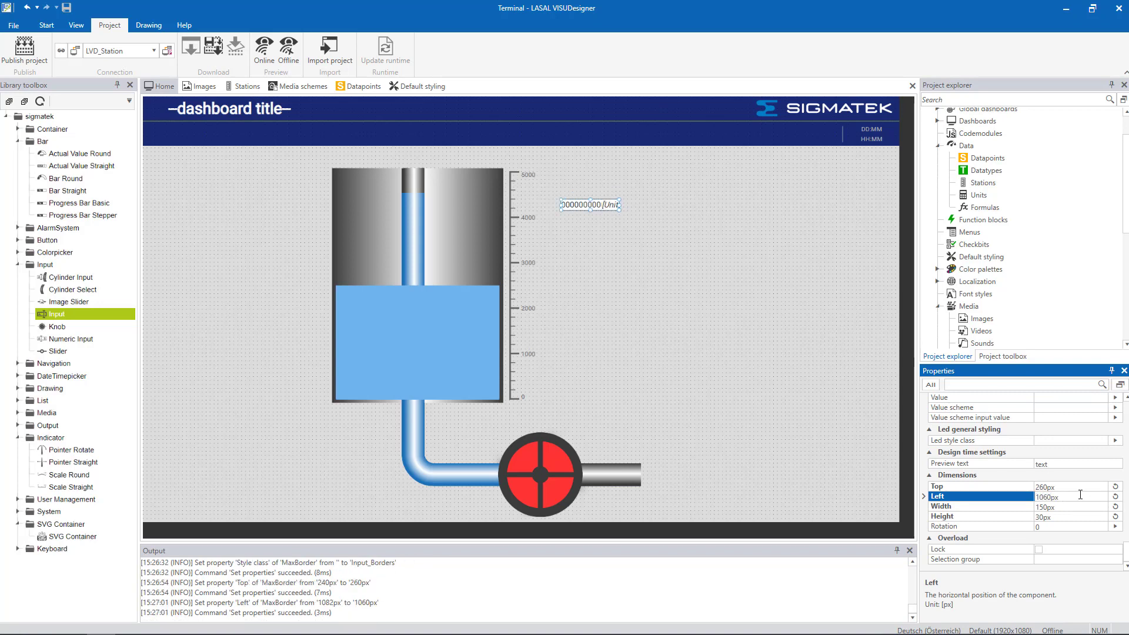
# Step: Set the MaxBorder input's width to 150 px and its height to 50 px
pyautogui.click(1067, 507)
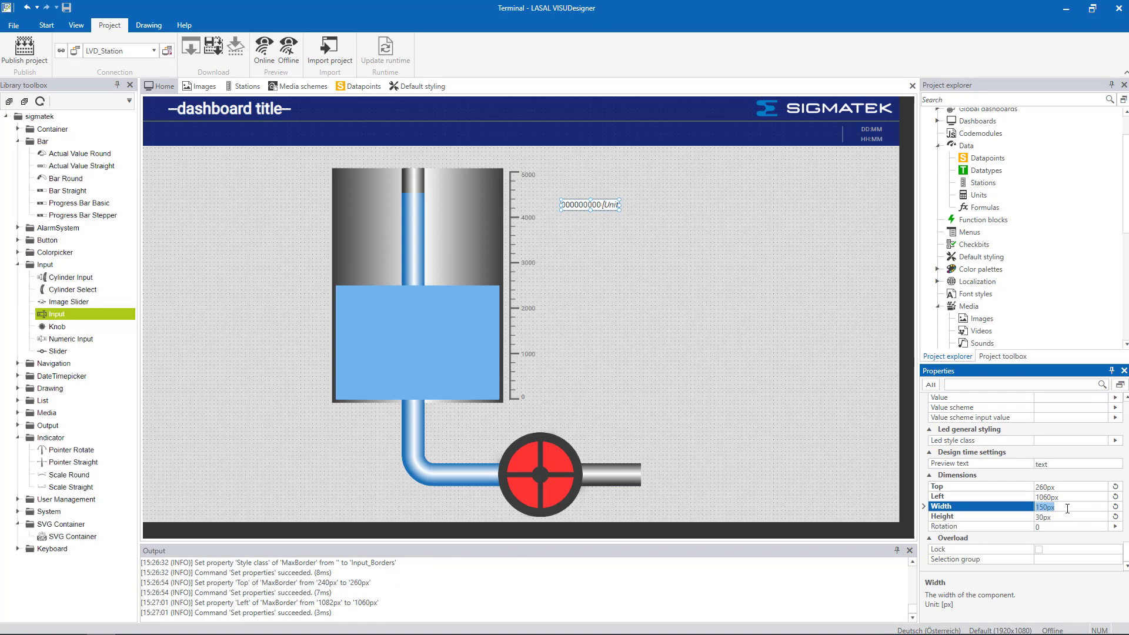
pyautogui.write('15')
pyautogui.press('Return')
pyautogui.click(1064, 517)
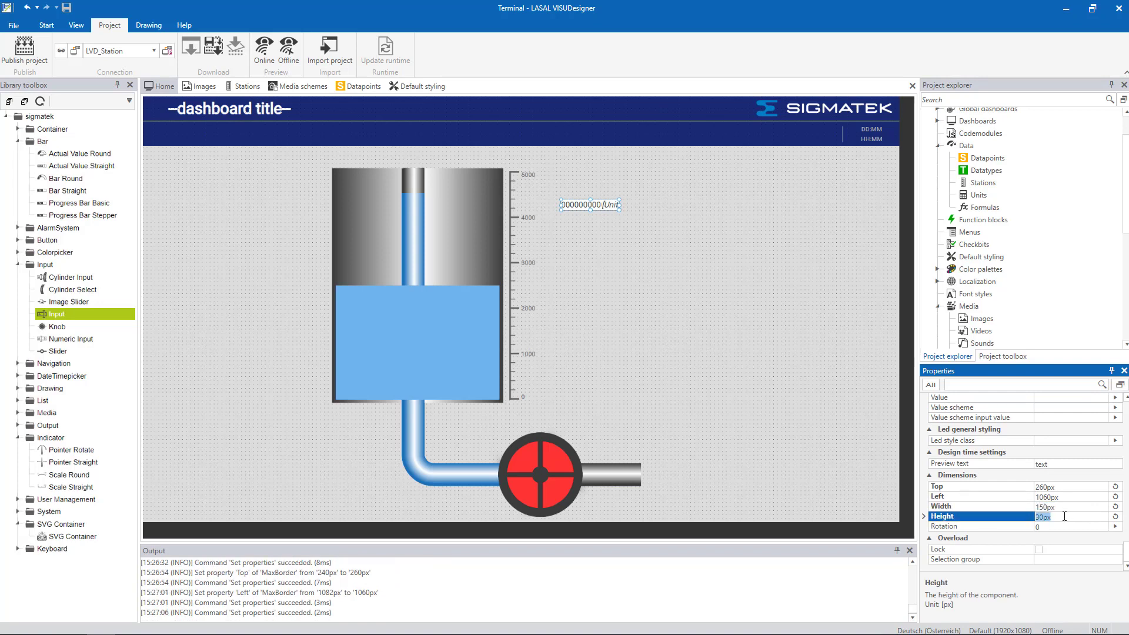
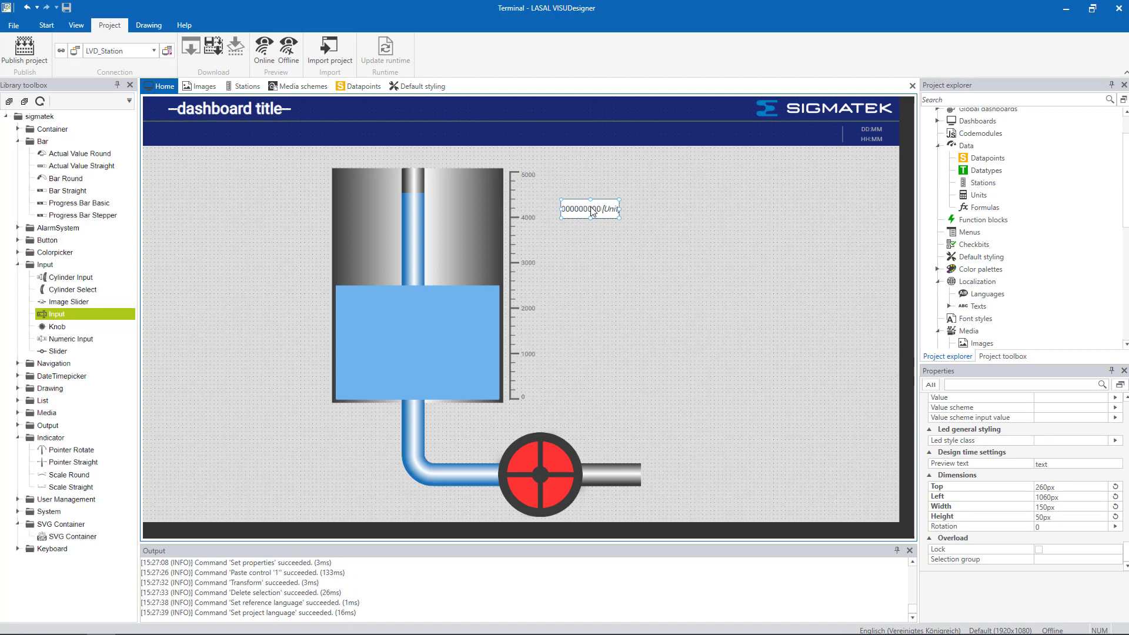
# Step: Place the datapoint text Text1 of the MaxBorder input and move it directly above the input
pyautogui.rightClick(590, 207)
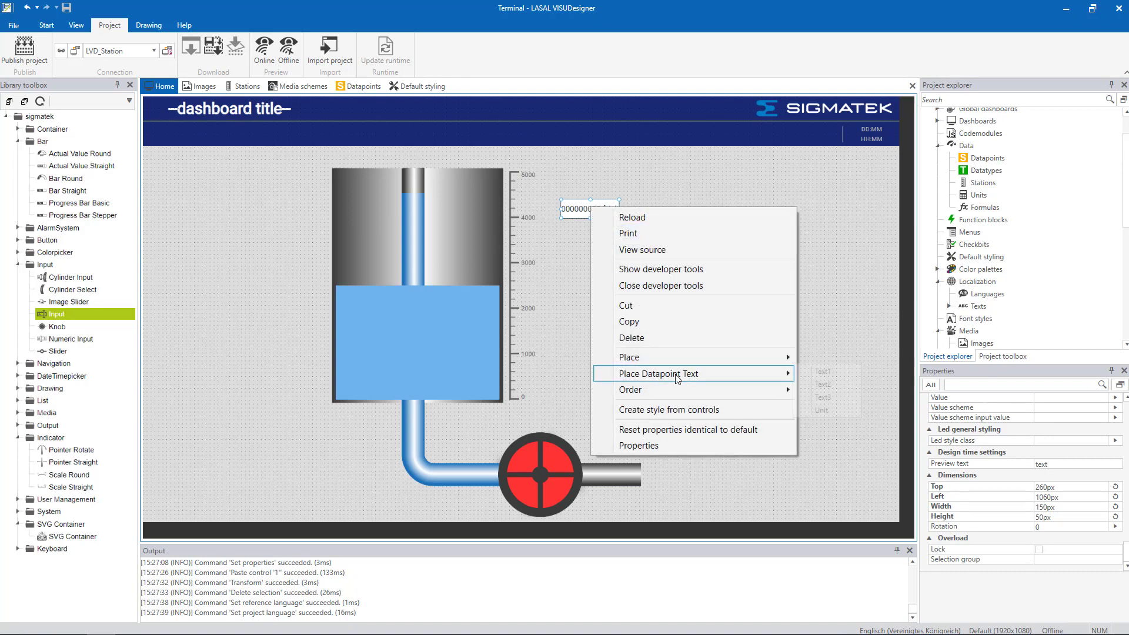
pyautogui.moveTo(768, 374)
pyautogui.click(817, 372)
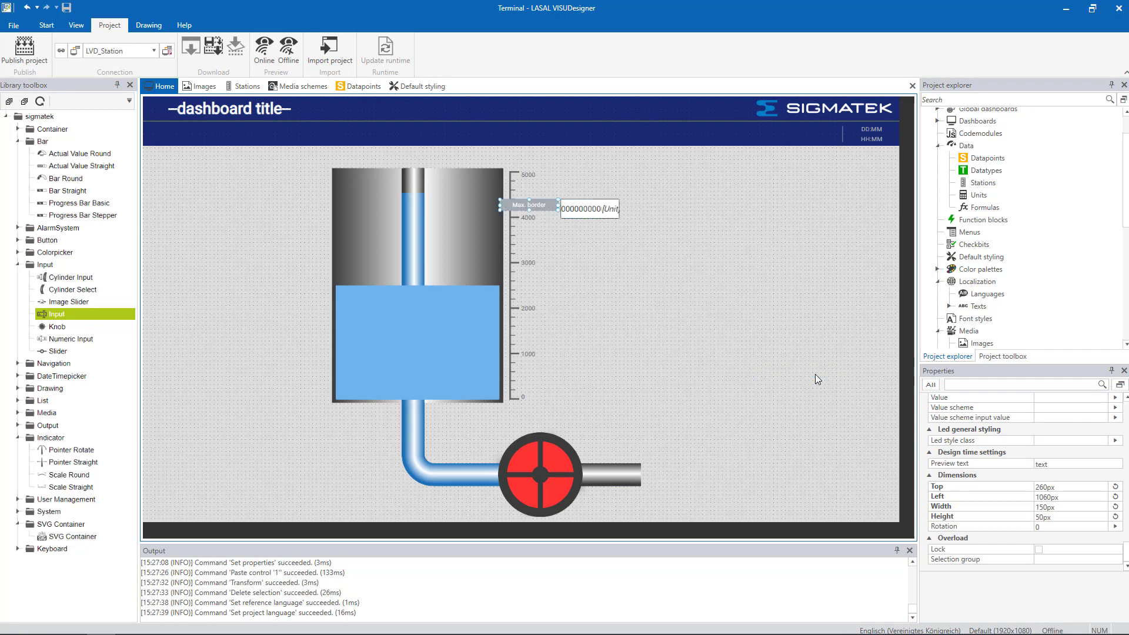
pyautogui.moveTo(544, 212); pyautogui.dragTo(603, 189)
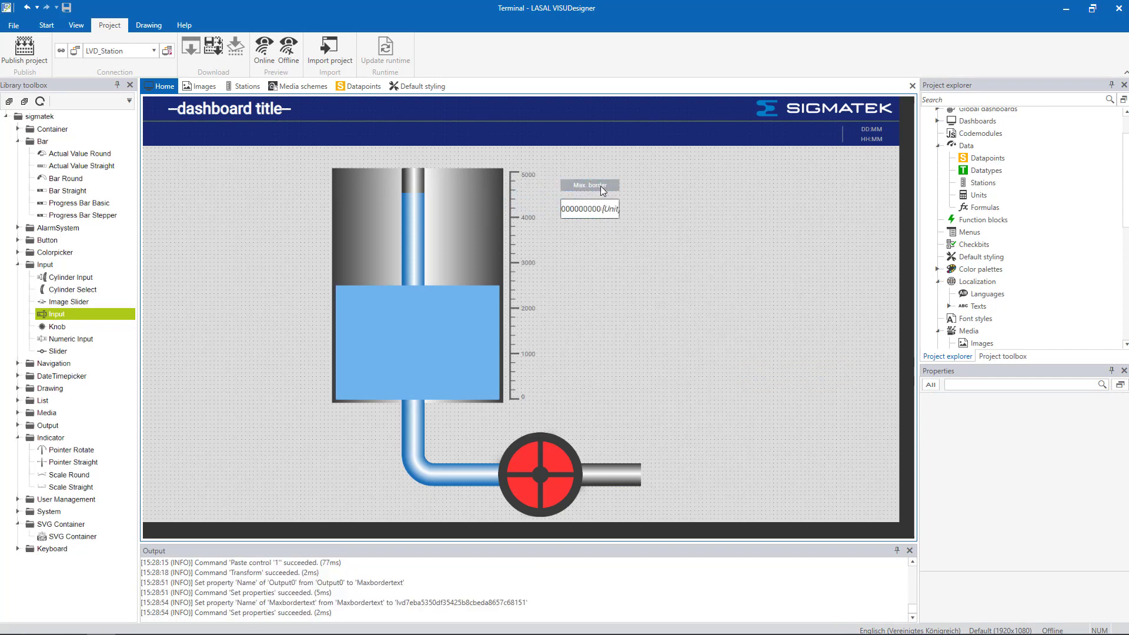
# Step: Rename the datapoint text output above the input as MaxBorderText
pyautogui.click(601, 186)
pyautogui.click(1073, 411)
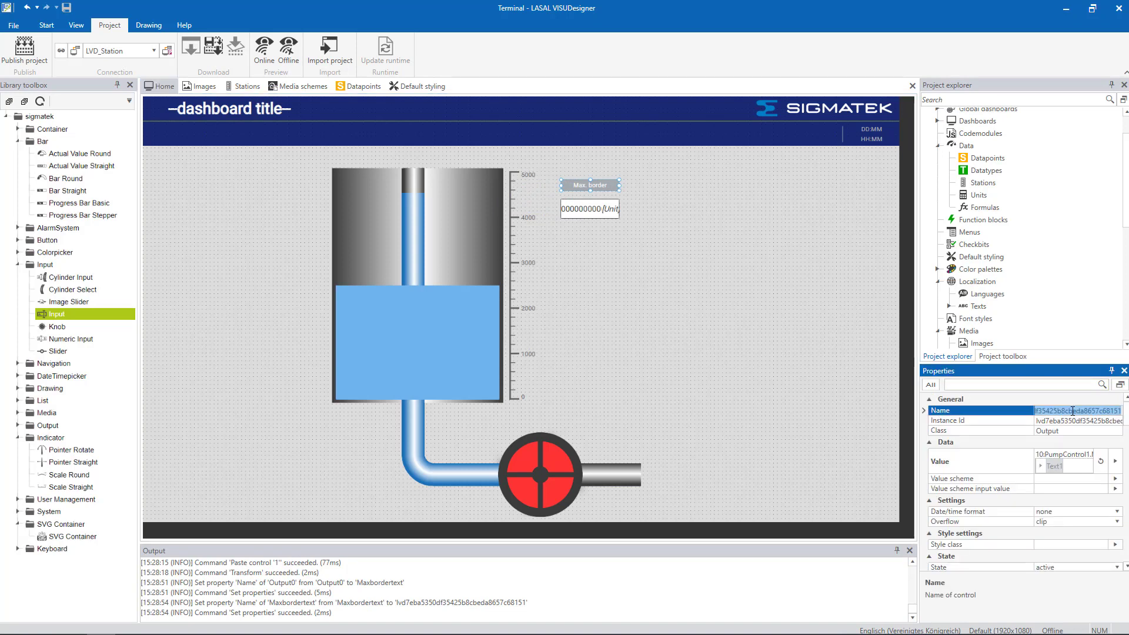
pyautogui.write('MaxBorderText')
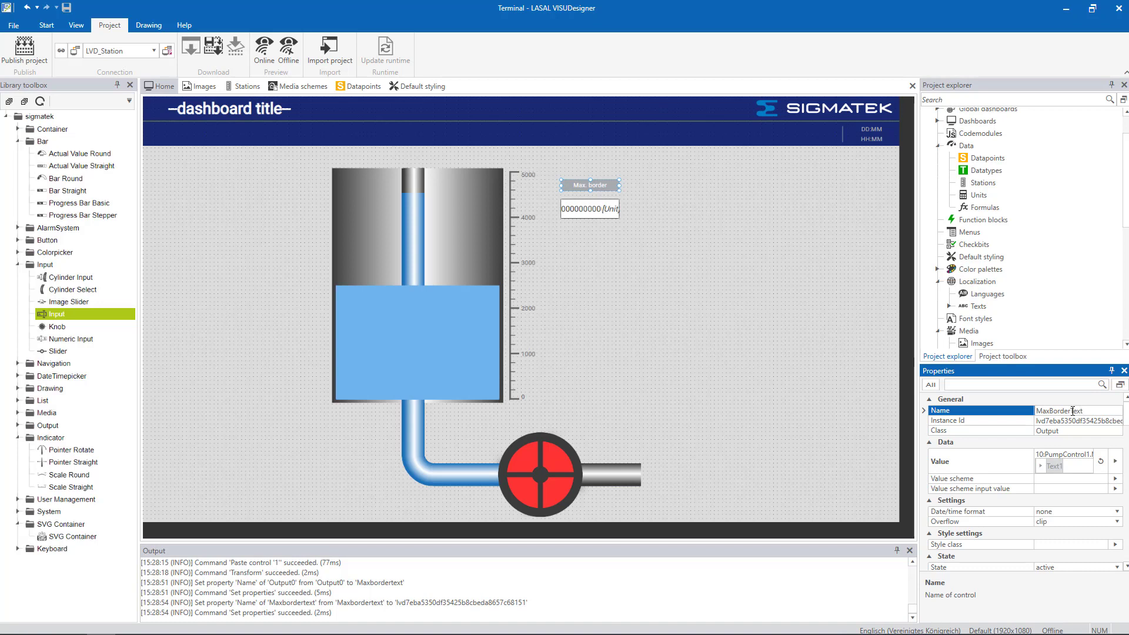
pyautogui.press('Return')
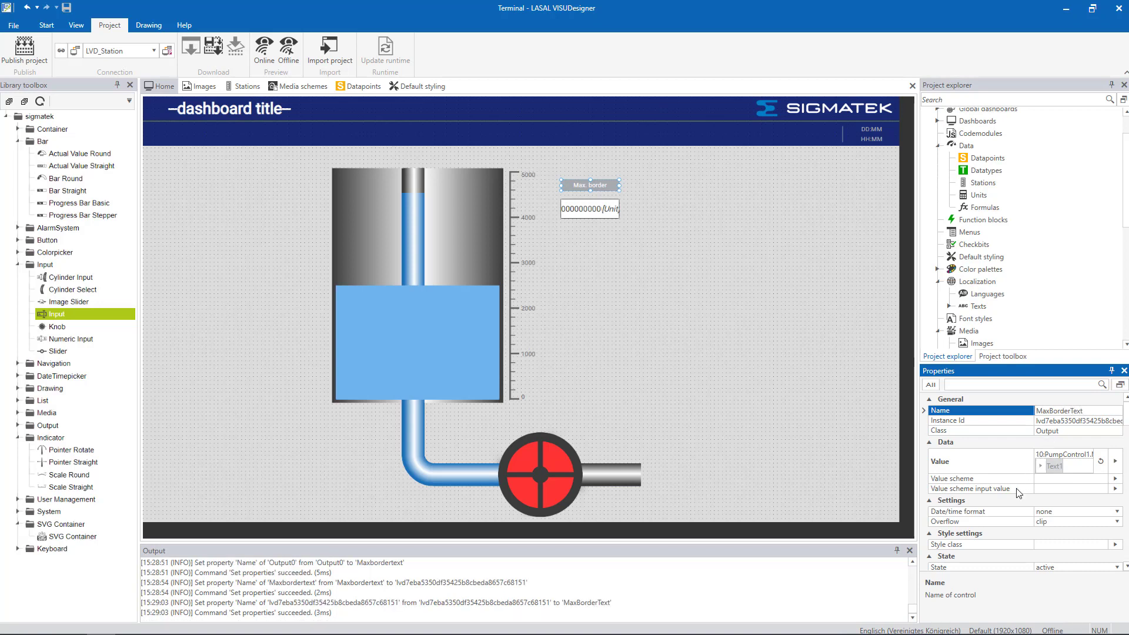
# Step: Create an output style class named Border_Text and assign it to MaxBorderText
pyautogui.click(1116, 545)
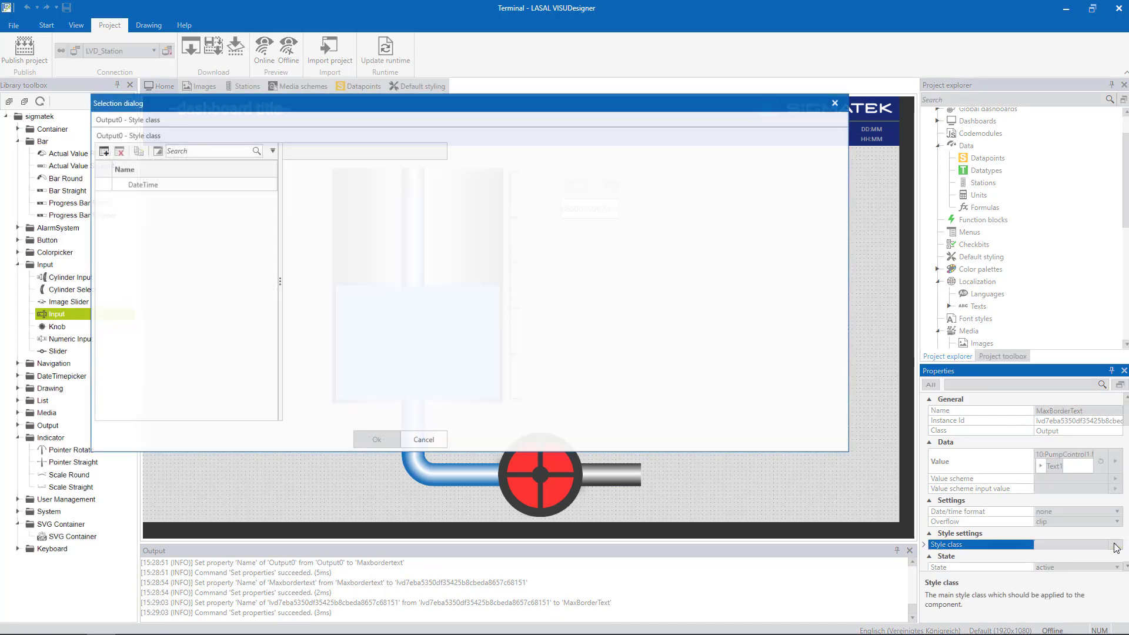
pyautogui.click(104, 152)
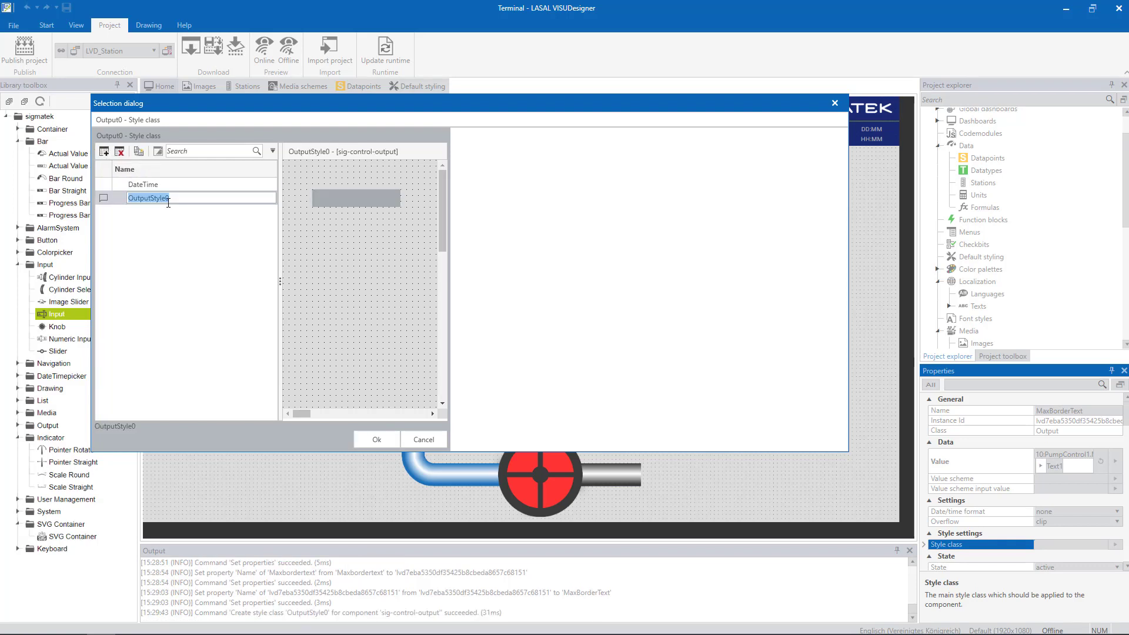
pyautogui.write('Border_Text')
pyautogui.press('Return')
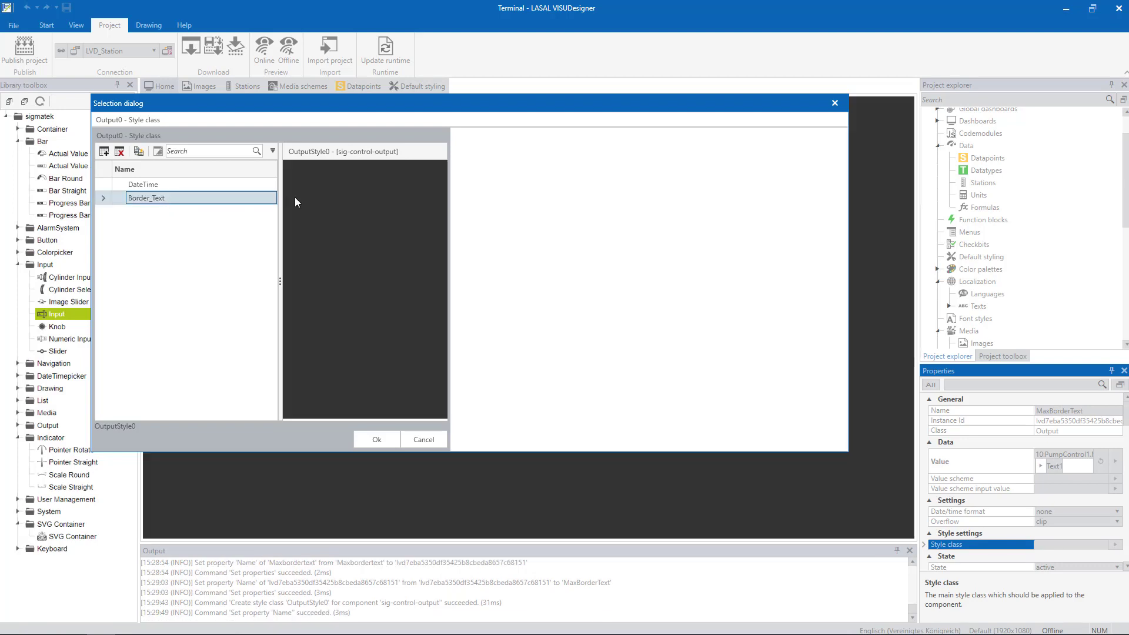
pyautogui.click(332, 197)
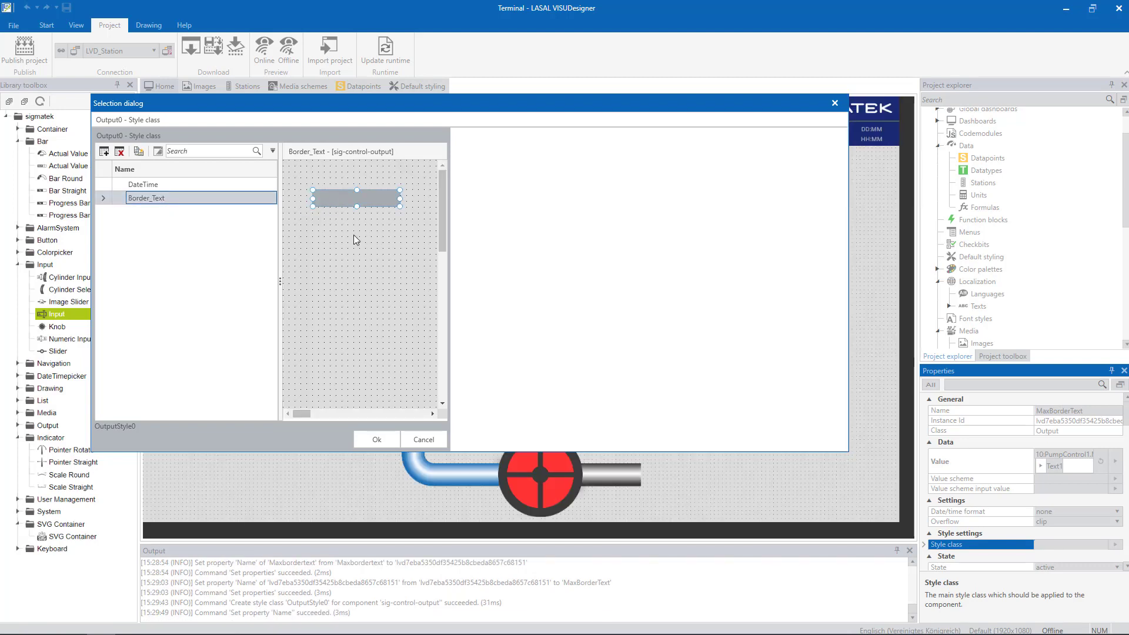
pyautogui.click(377, 439)
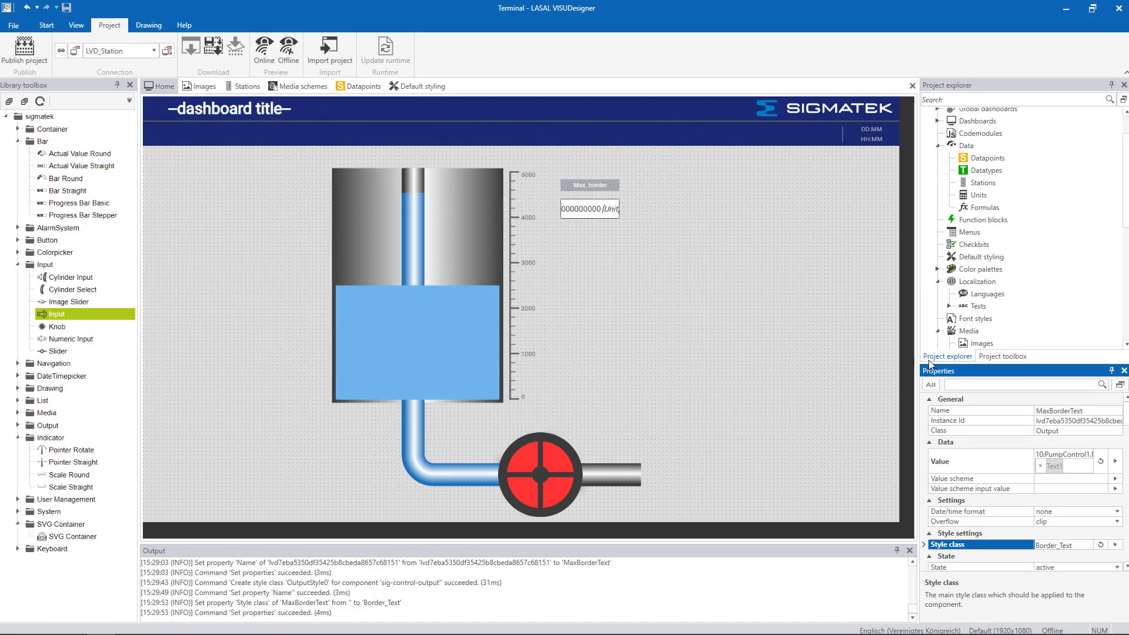
# Step: Open the Border_Text output style in the project's default styling
pyautogui.click(979, 308)
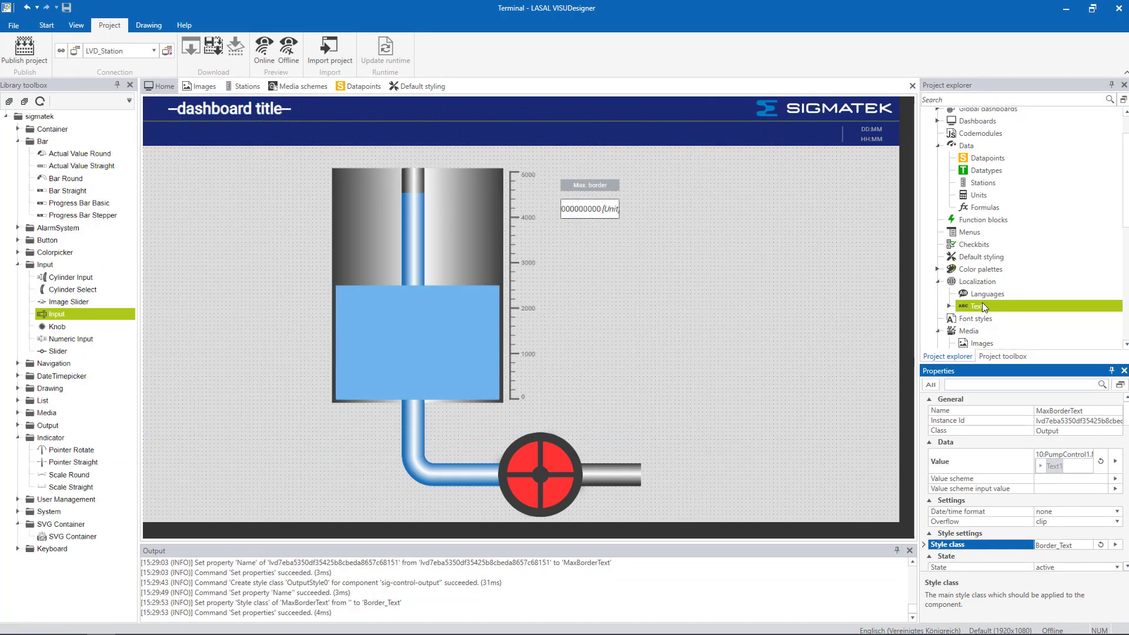
pyautogui.doubleClick(982, 258)
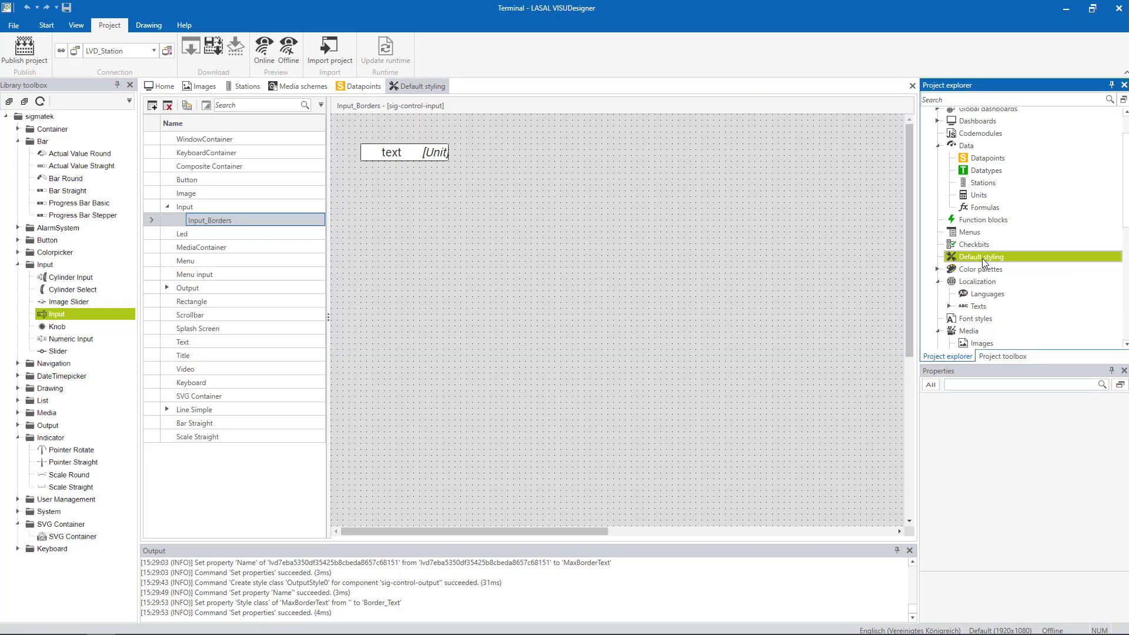
pyautogui.doubleClick(180, 293)
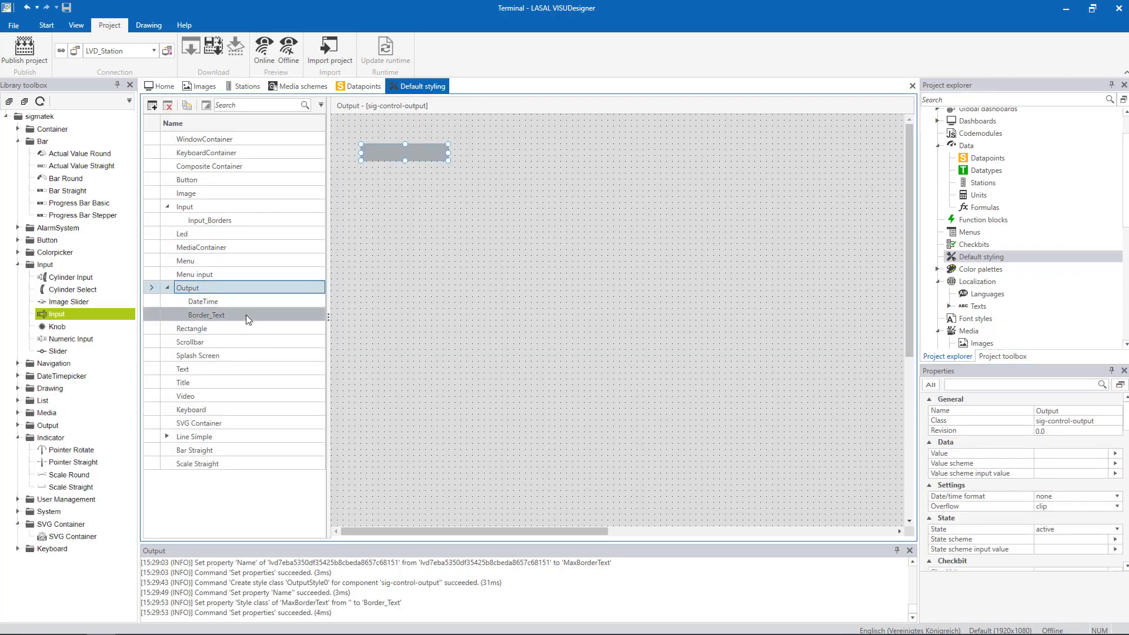
pyautogui.click(246, 315)
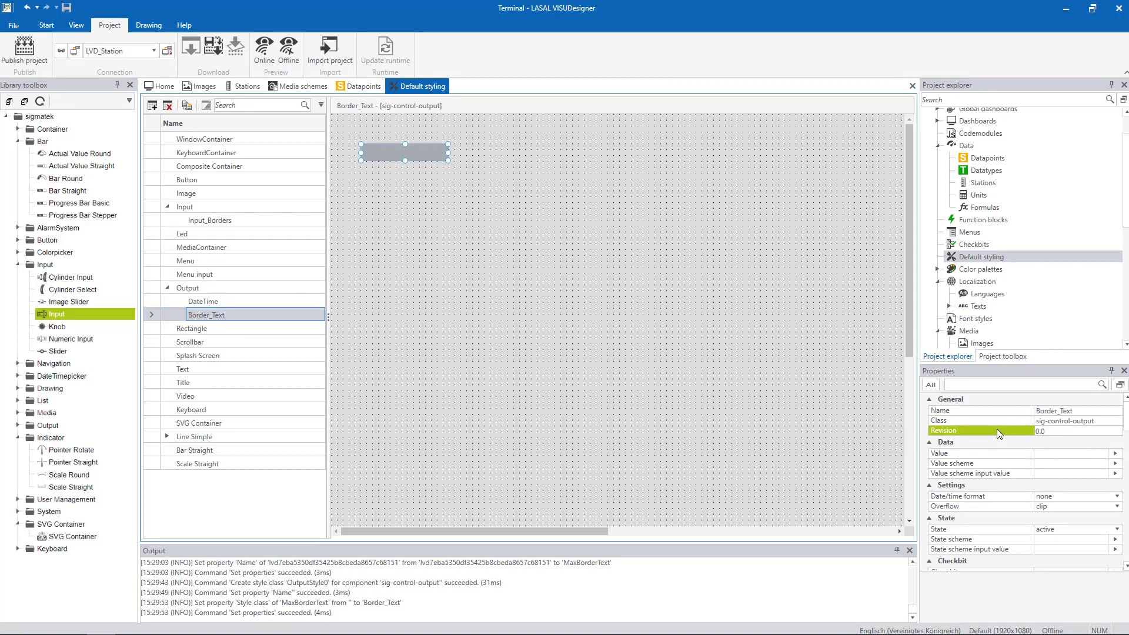
# Step: Create a font style named InputBorders_Text with size 20 and assign it to the Border_Text style
pyautogui.scroll(-4, 999, 437)
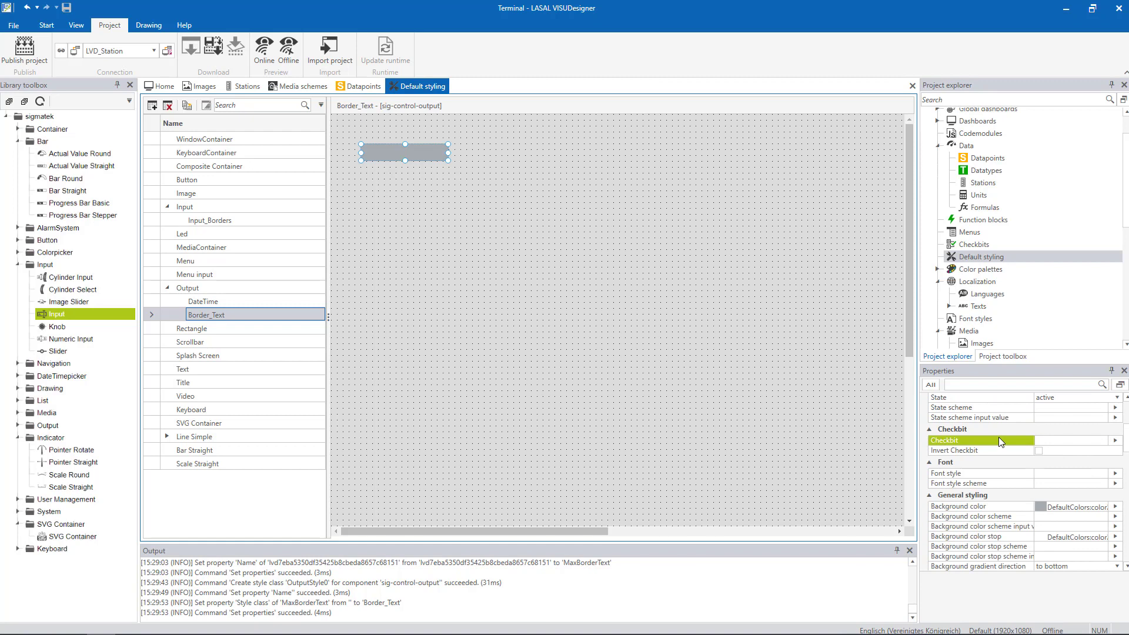
pyautogui.scroll(-1, 998, 436)
pyautogui.click(1006, 443)
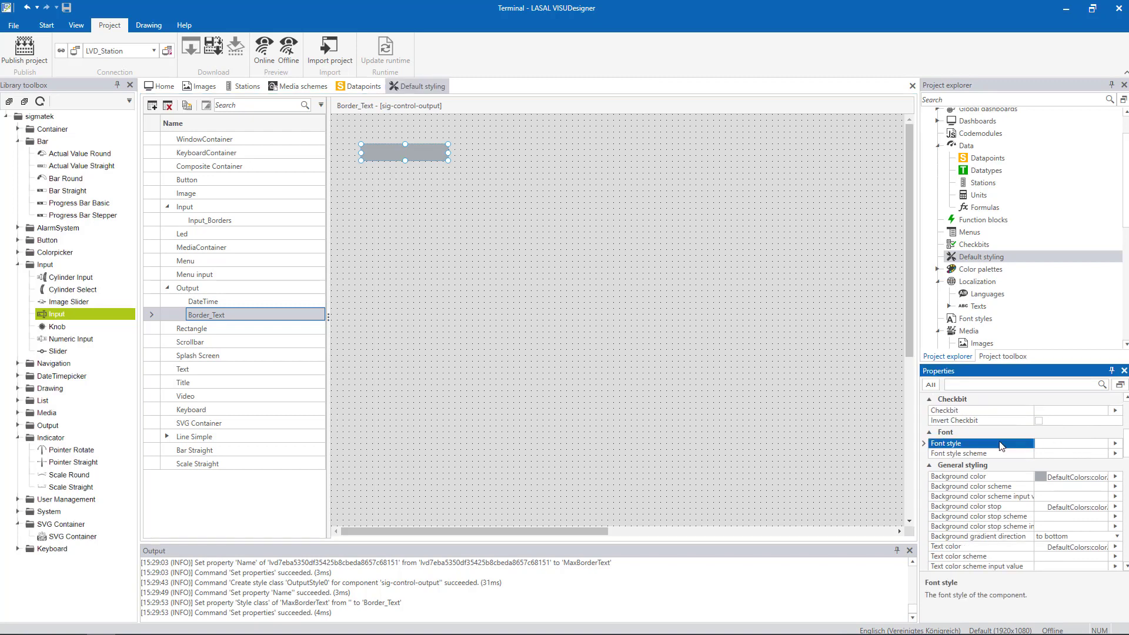
pyautogui.click(1115, 443)
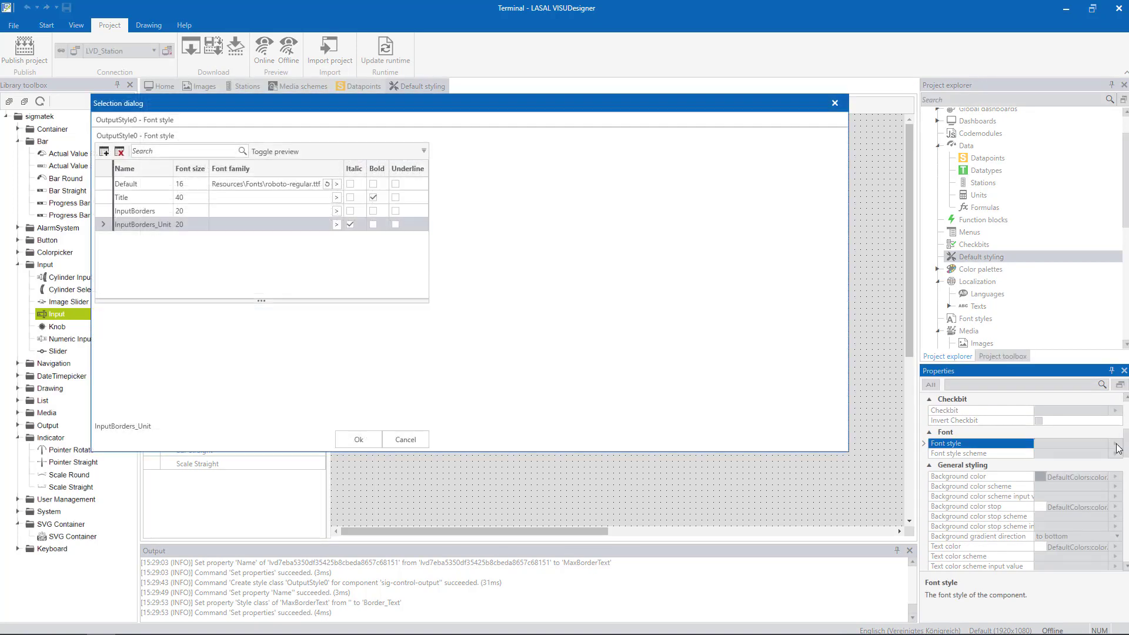
pyautogui.click(104, 151)
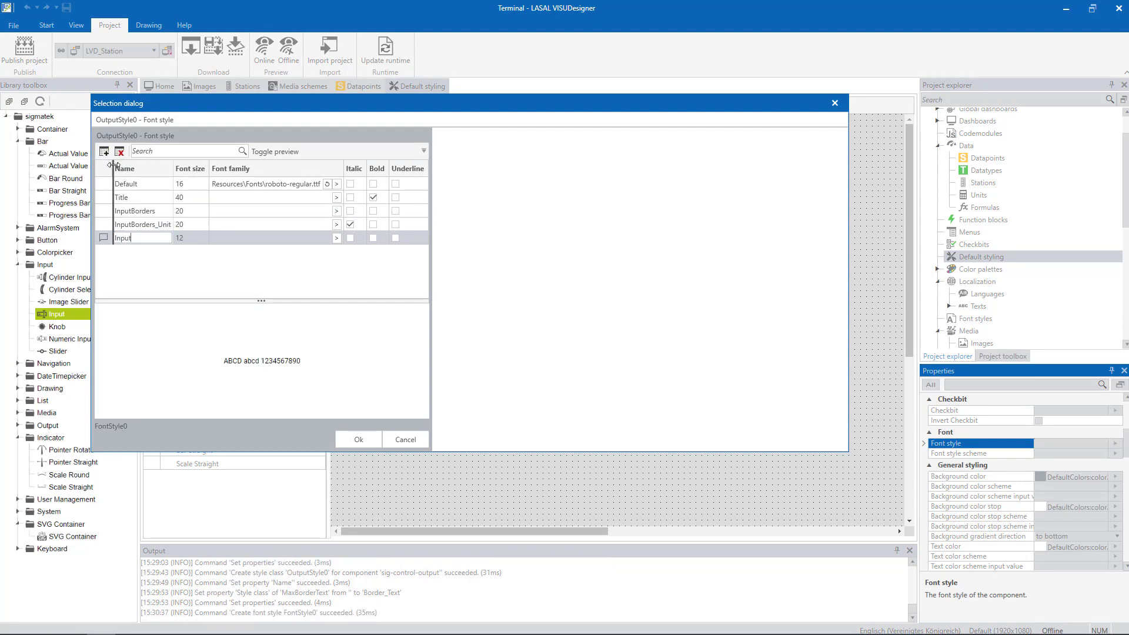
pyautogui.write('InputBorders_Text')
pyautogui.press('Return')
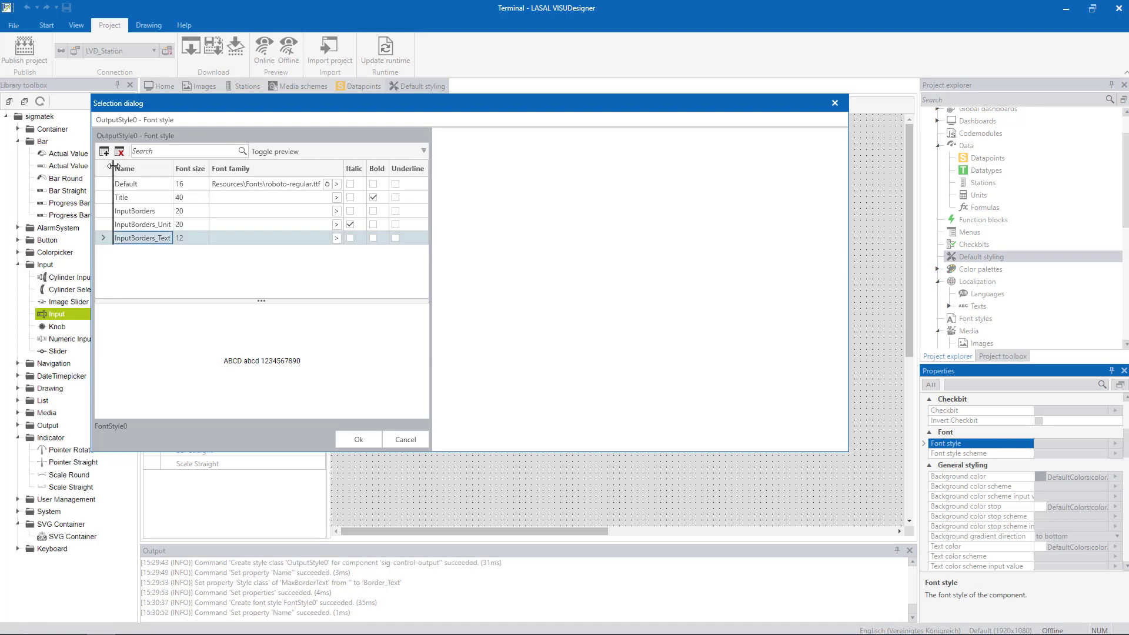
pyautogui.click(191, 238)
pyautogui.write('2')
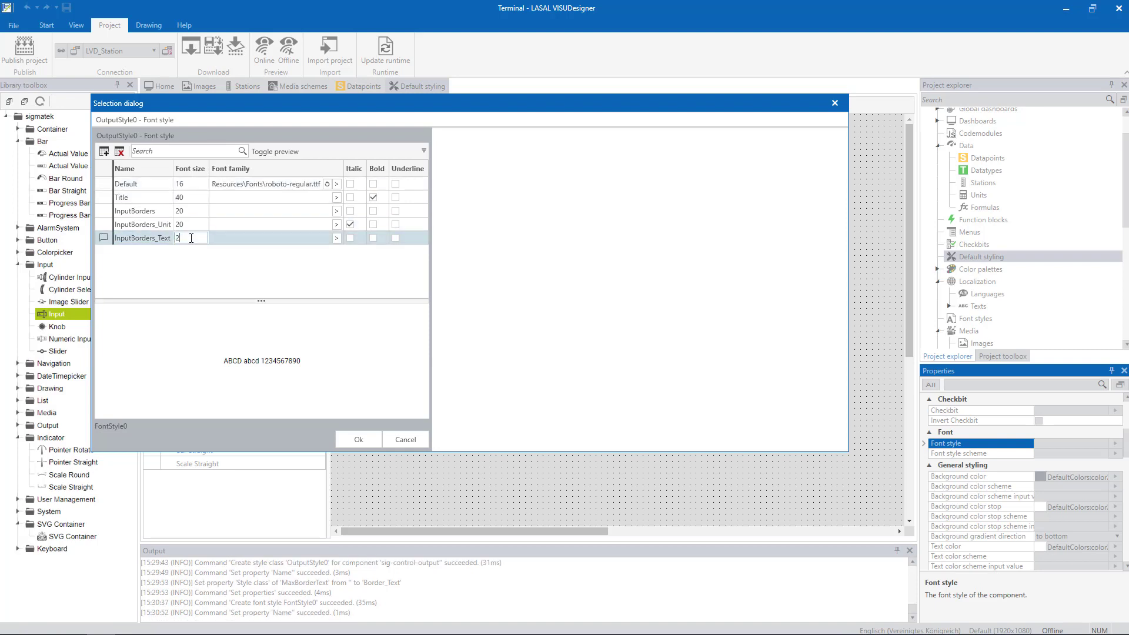
pyautogui.write('0')
pyautogui.click(354, 438)
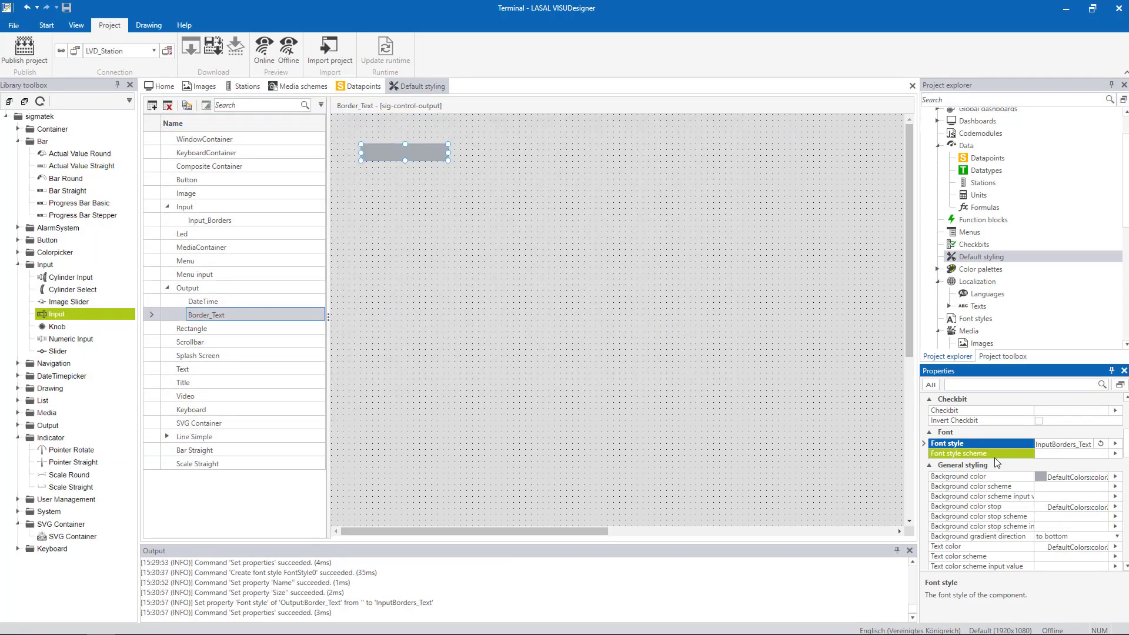
# Step: Set the Border_Text style's vertical text alignment to top and its top and bottom text margin to 20 px
pyautogui.scroll(-2, 997, 462)
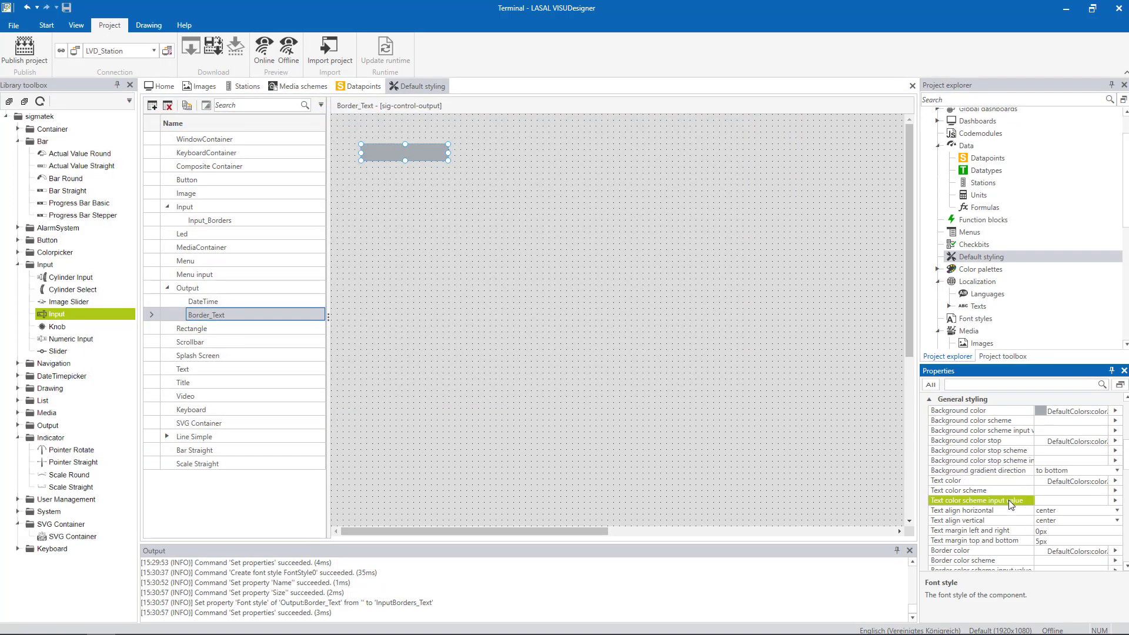
pyautogui.click(1049, 521)
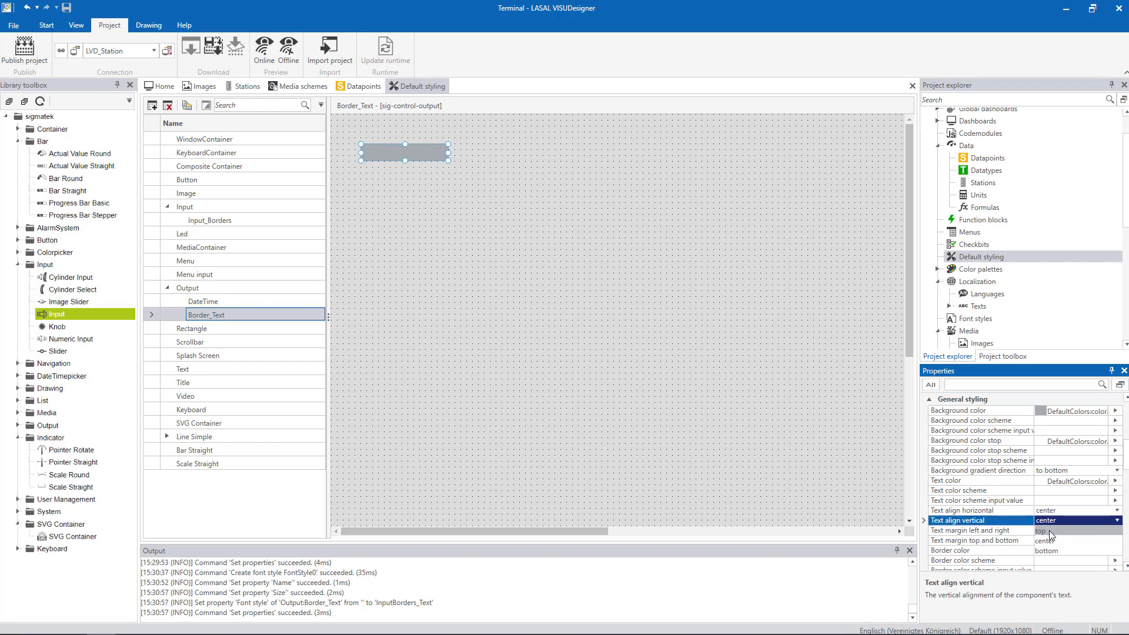
pyautogui.click(1050, 532)
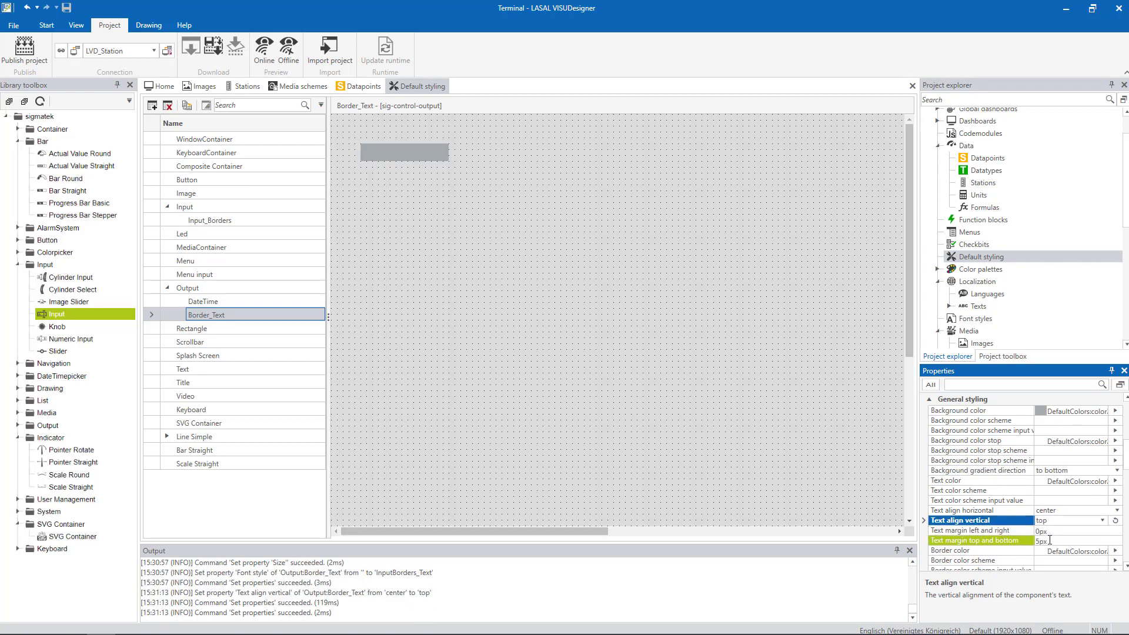
pyautogui.click(1049, 540)
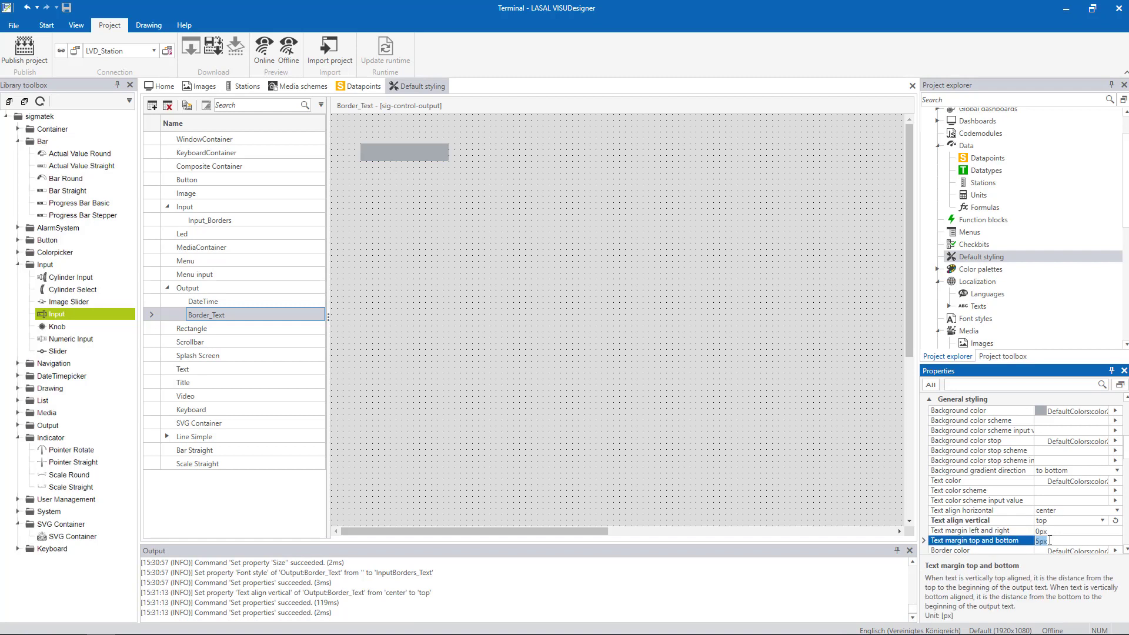
pyautogui.write('20')
pyautogui.press('Return')
# Step: Set the Border_Text style's width to 190 px and its height to 130 px
pyautogui.scroll(-1, 1061, 510)
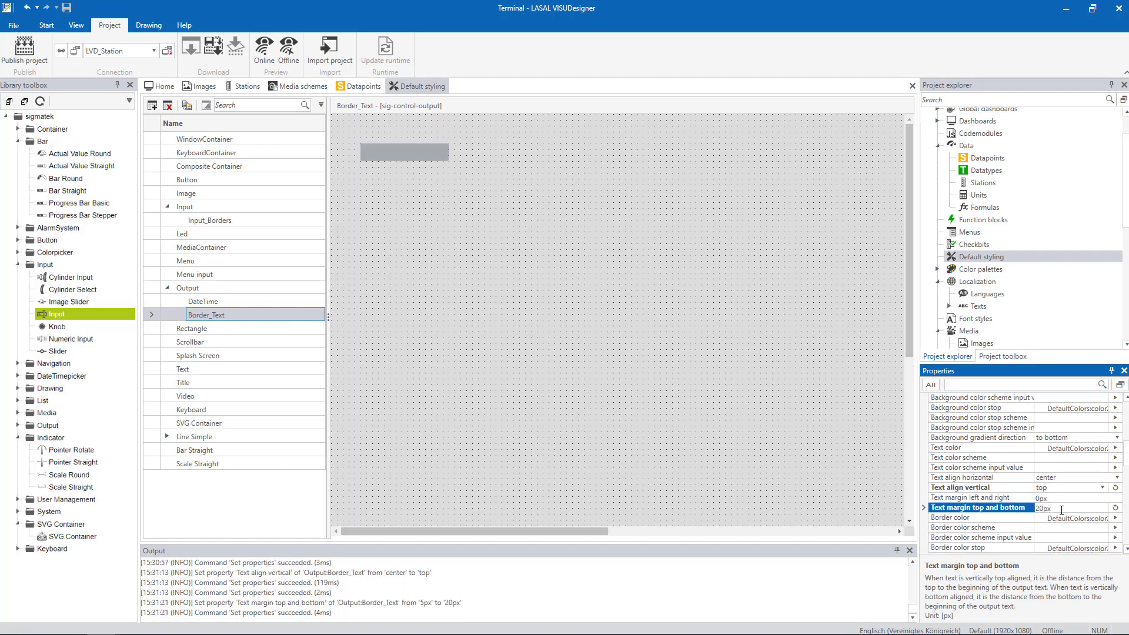
pyautogui.scroll(-10, 1061, 510)
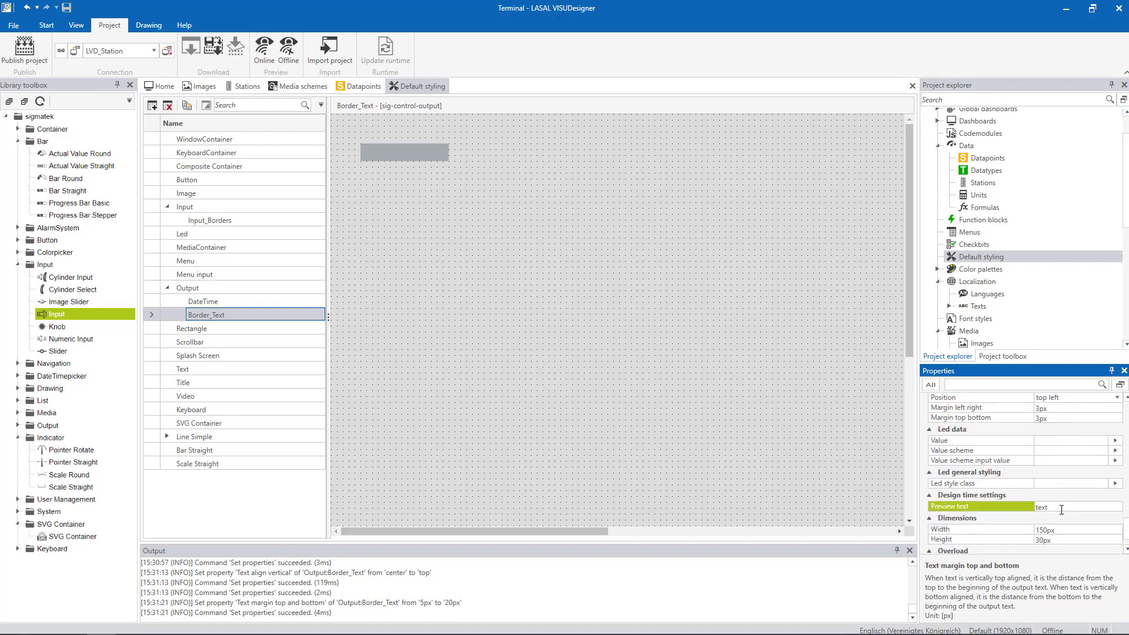
pyautogui.click(1063, 518)
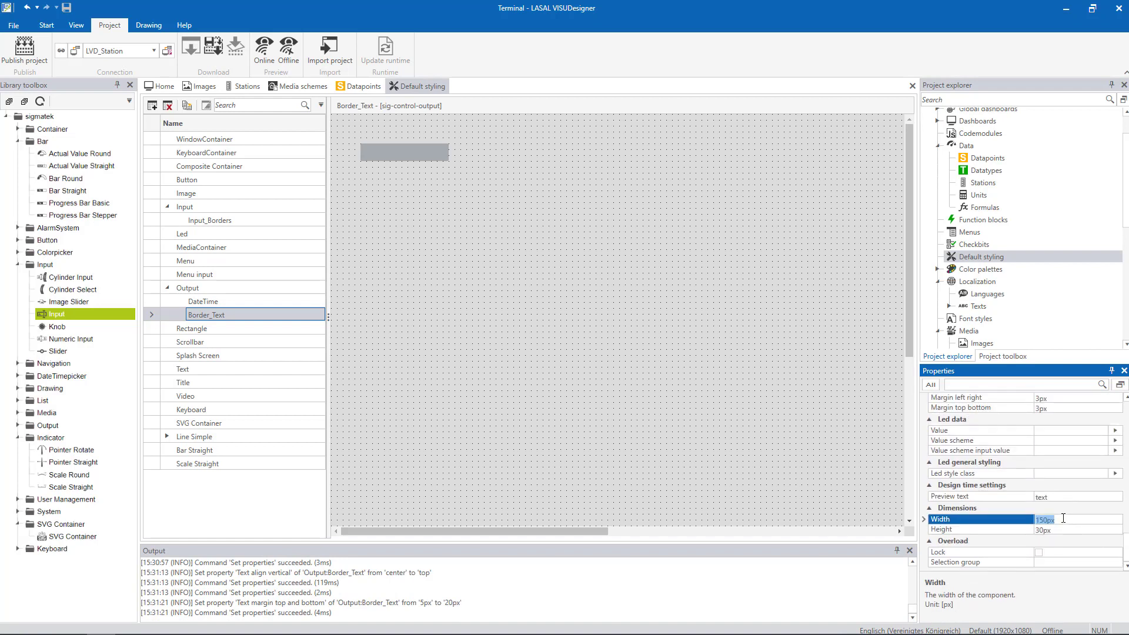
pyautogui.write('19')
pyautogui.click(1059, 528)
pyautogui.write('1')
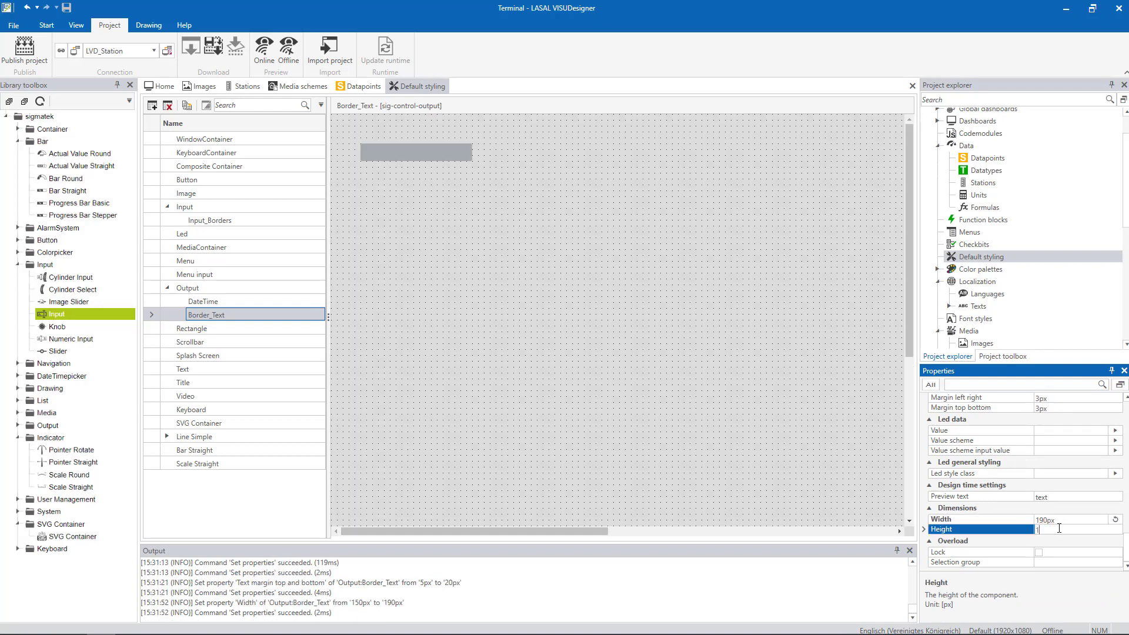
pyautogui.write('30')
pyautogui.press('Return')
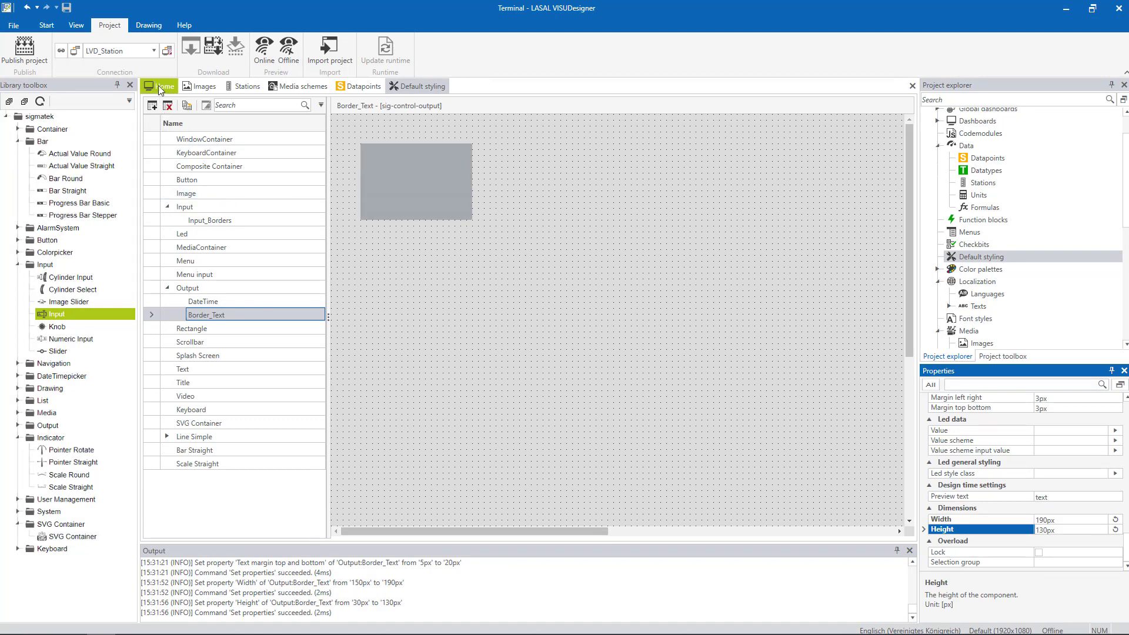
# Step: On the Home dashboard, position the MaxBorderText output at top 200 px and left 1040 px
pyautogui.click(157, 86)
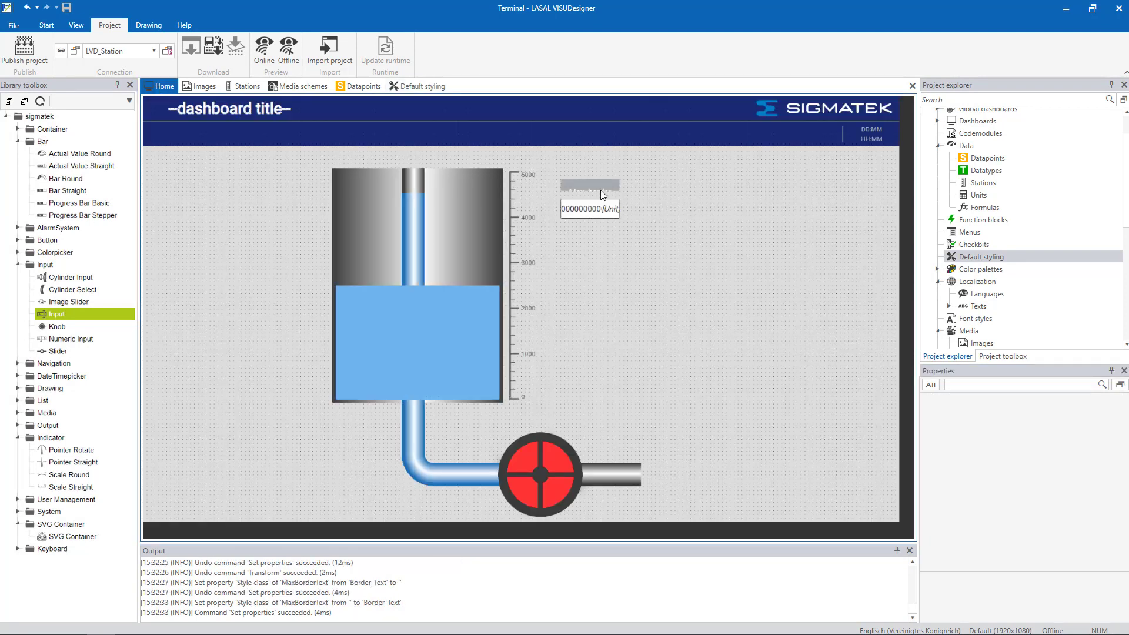
pyautogui.click(601, 189)
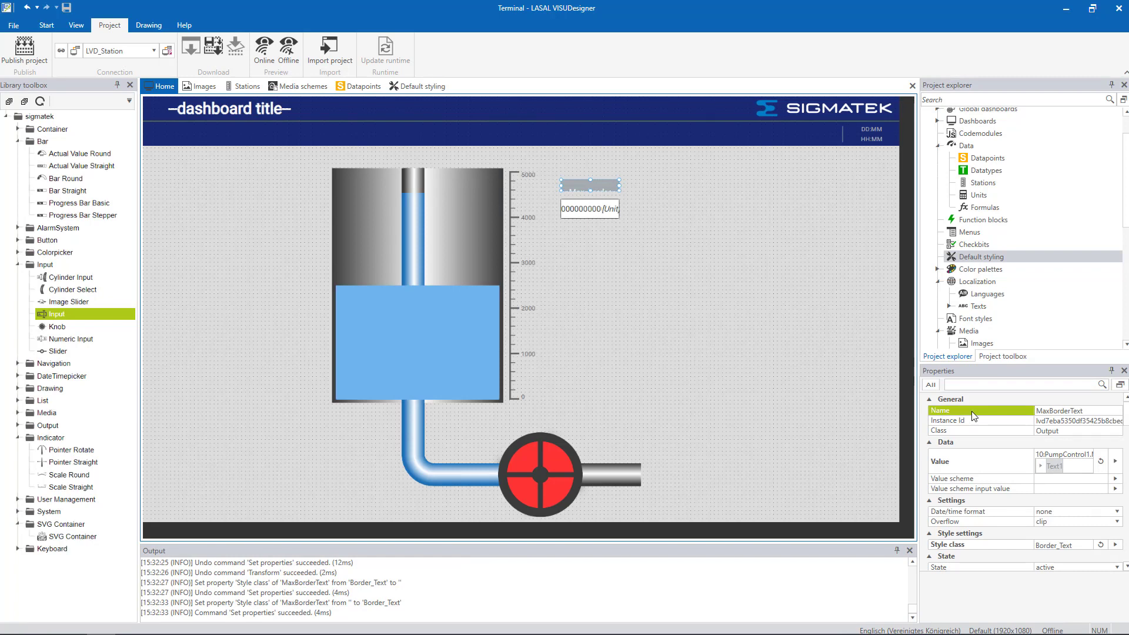
pyautogui.scroll(-10, 991, 443)
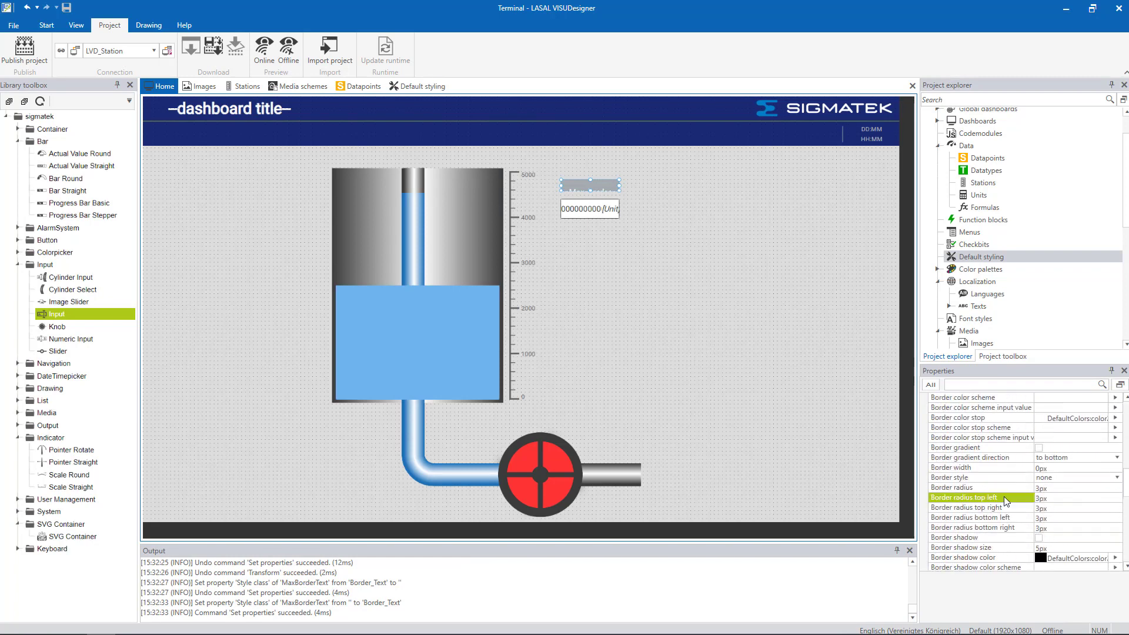
pyautogui.scroll(-5, 1007, 497)
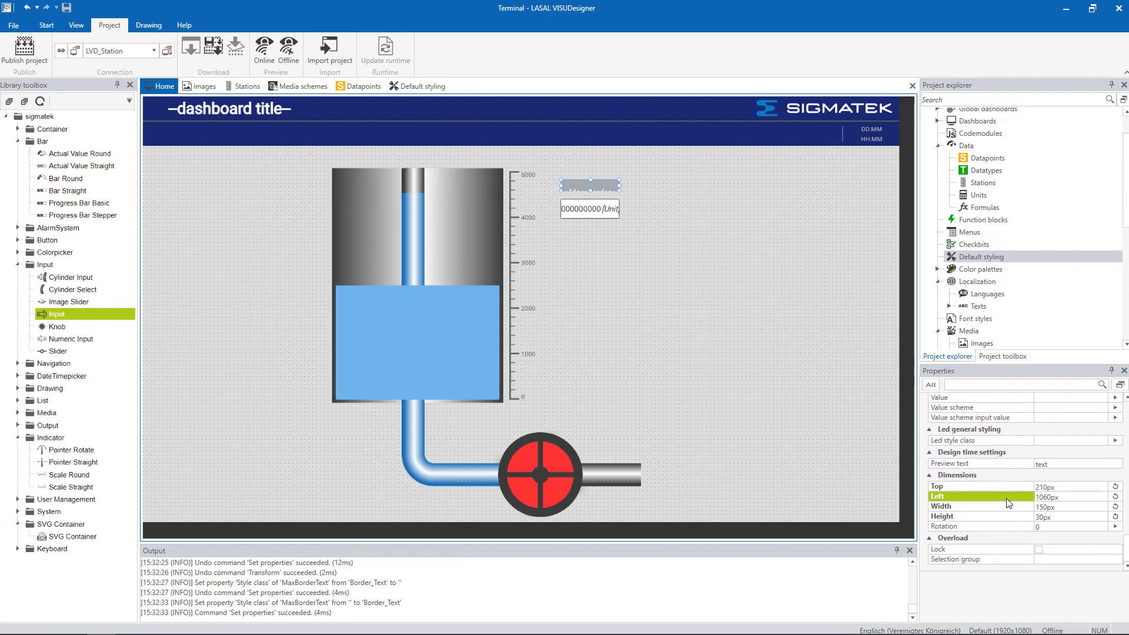
pyautogui.click(1064, 487)
pyautogui.write('2')
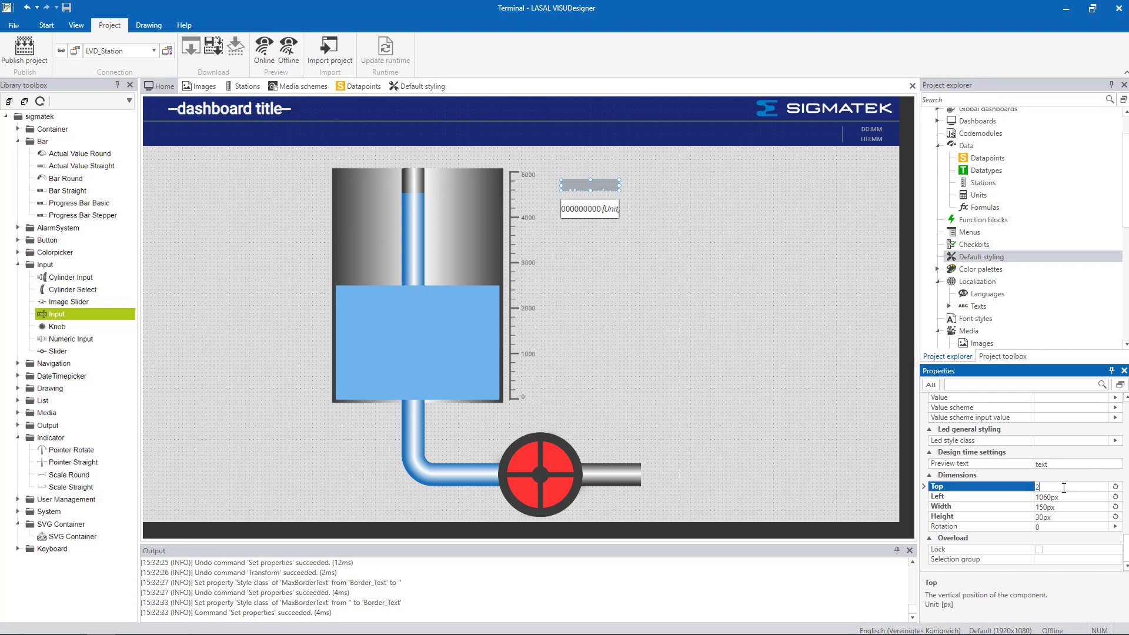
pyautogui.write('00')
pyautogui.press('Return')
pyautogui.click(1065, 497)
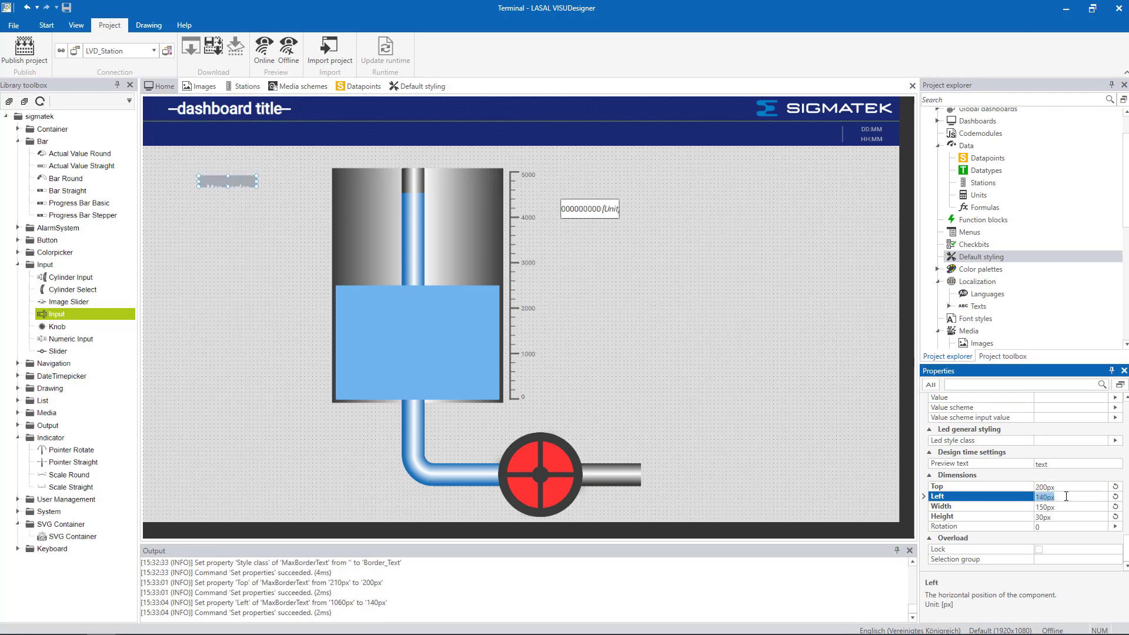
pyautogui.write('1040')
pyautogui.press('Return')
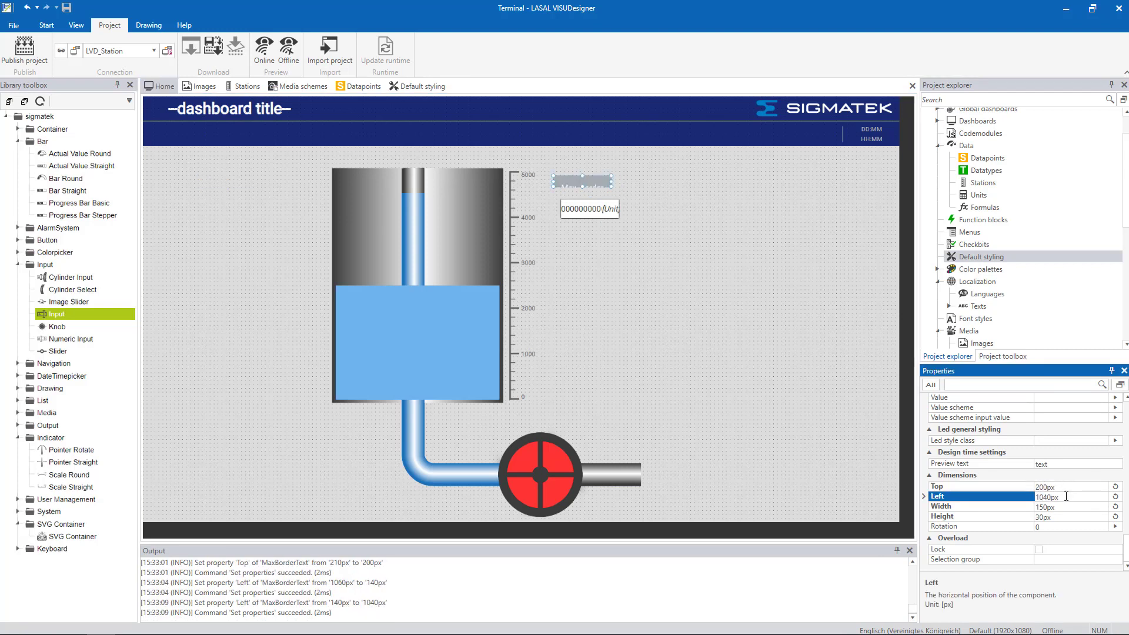
# Step: Set the MaxBorderText output's width to 190 px and its height to 130 px
pyautogui.click(1062, 507)
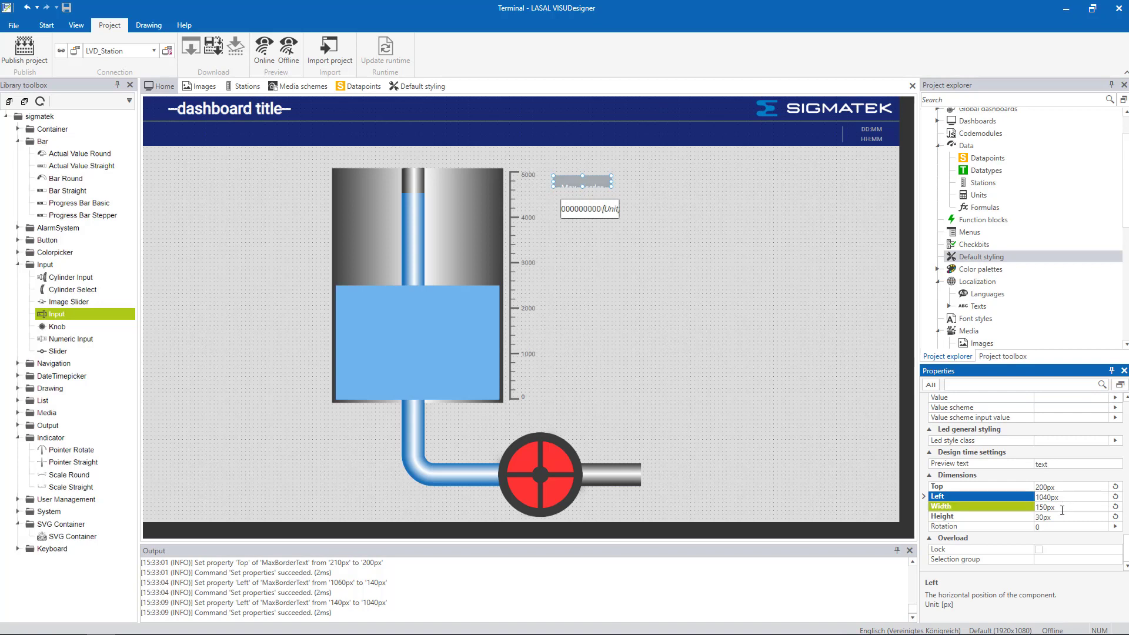
pyautogui.write('190')
pyautogui.press('Return')
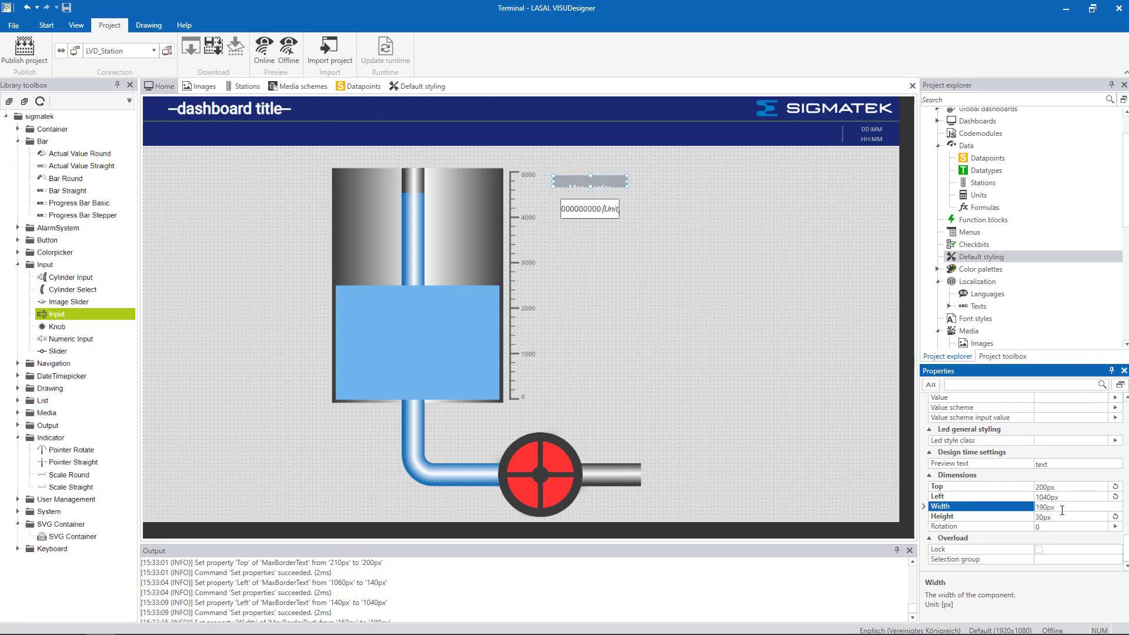
pyautogui.click(1070, 520)
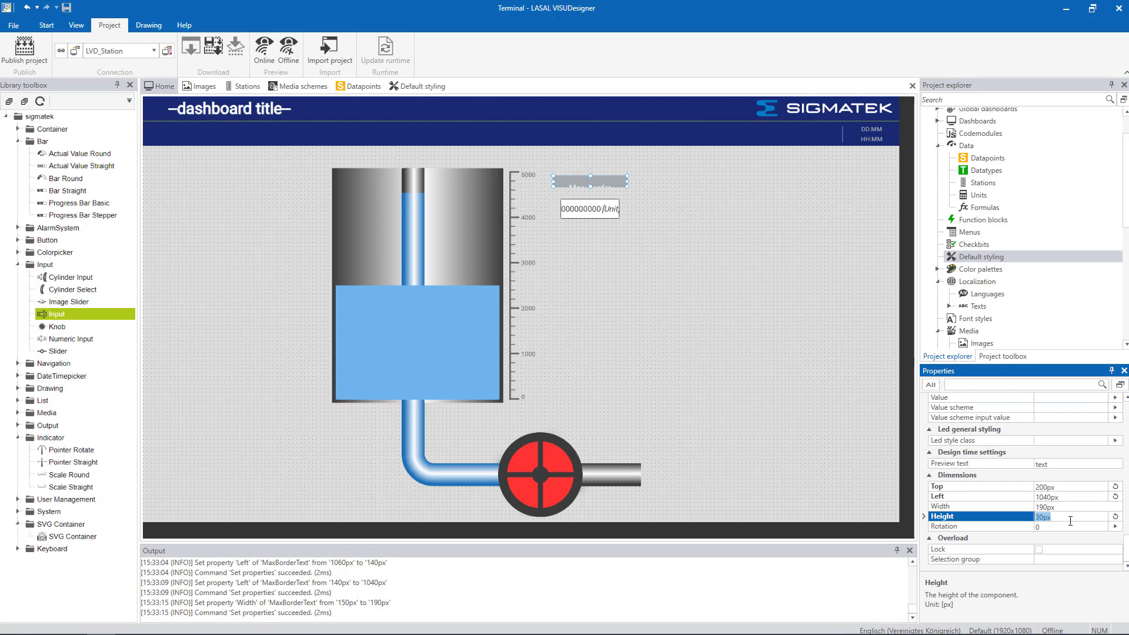
pyautogui.write('130')
pyautogui.press('Return')
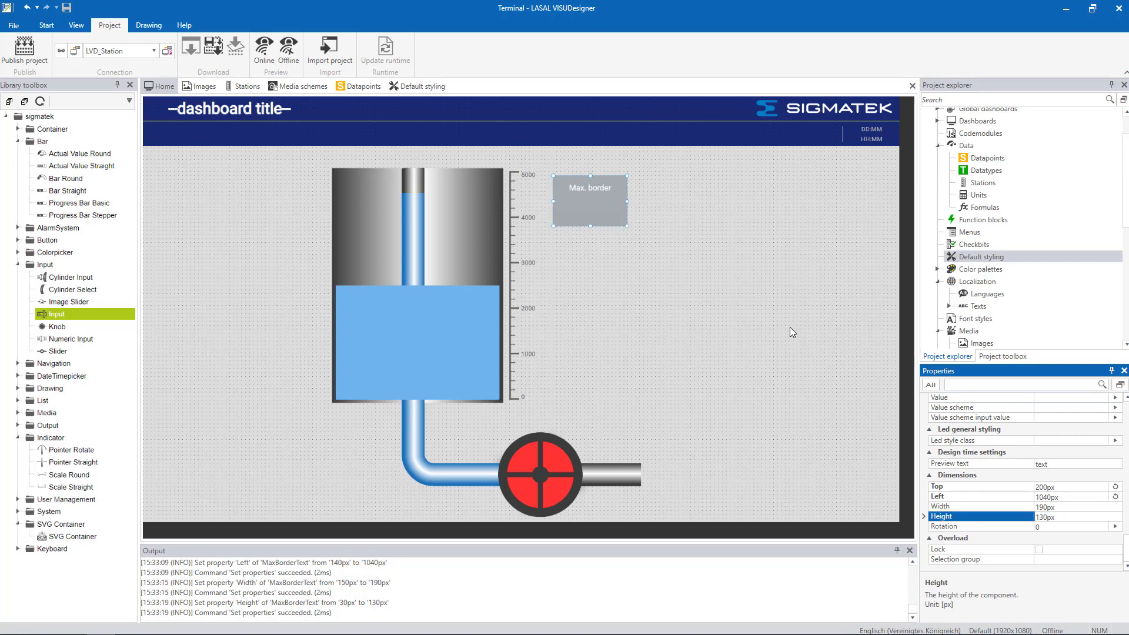
# Step: Send the MaxBorderText output to the back, behind the MaxBorder input, and clear the selection
pyautogui.rightClick(606, 215)
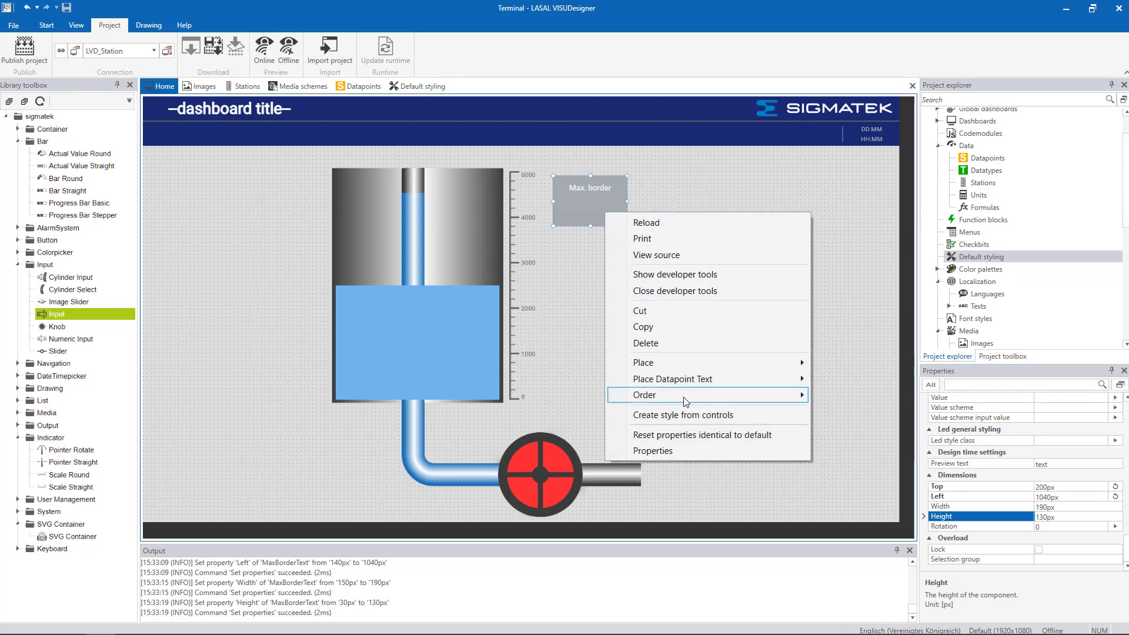
pyautogui.moveTo(743, 397)
pyautogui.click(836, 394)
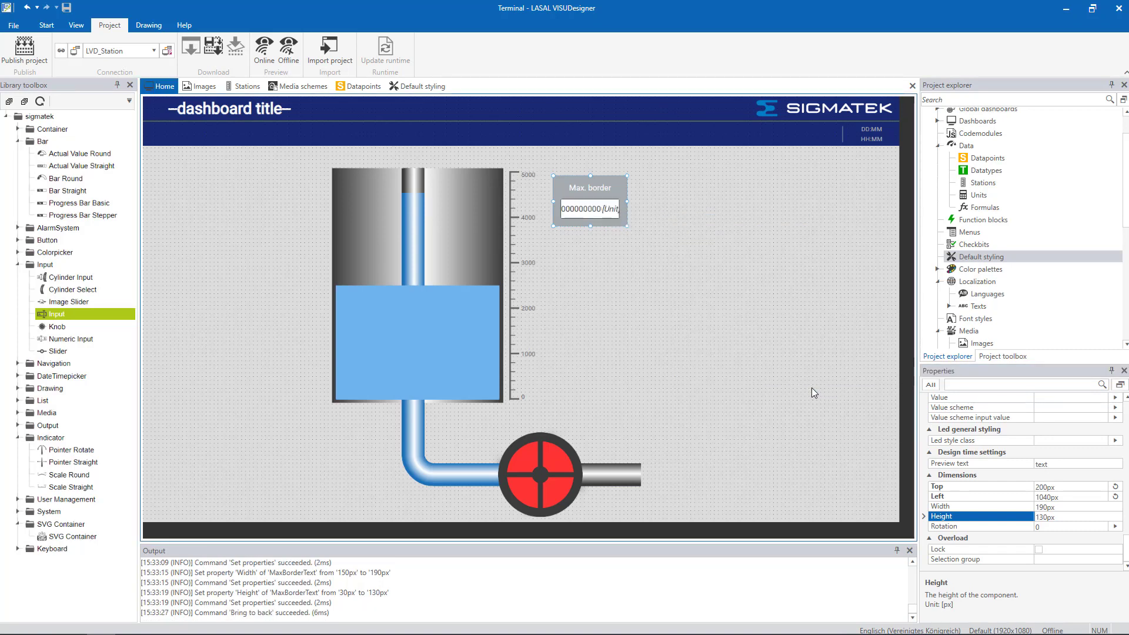
pyautogui.click(665, 344)
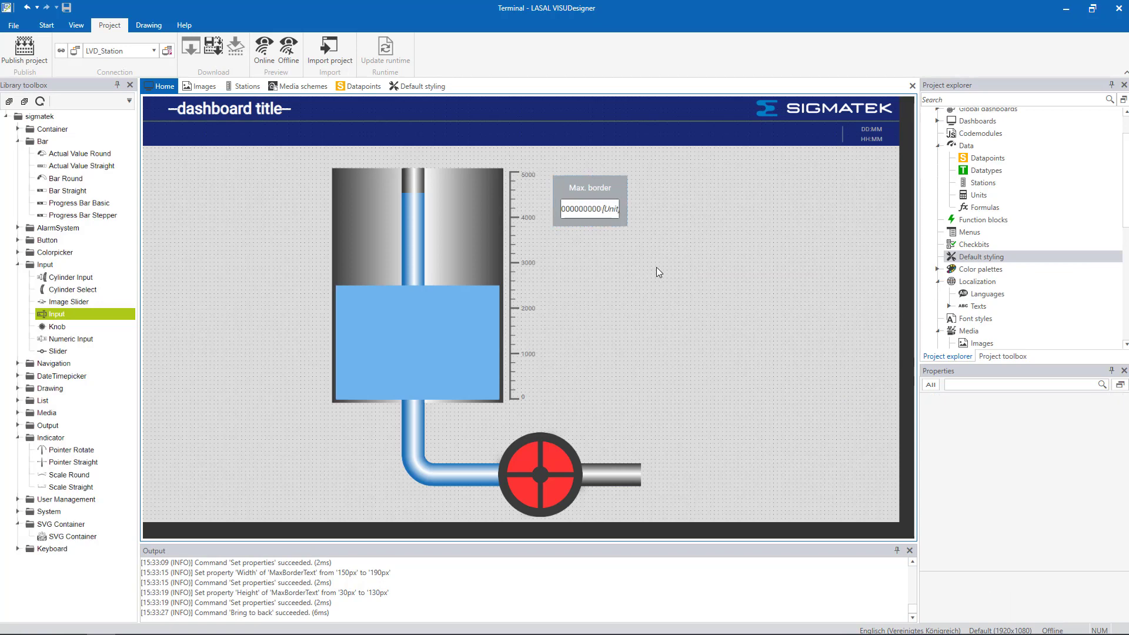
# Step: Duplicate the Max. border input and its label, placing the copied label beside the scale's lower end at about top 650 px, left 1040 px
pyautogui.moveTo(668, 265); pyautogui.dragTo(529, 158)
pyautogui.rightClick(573, 186)
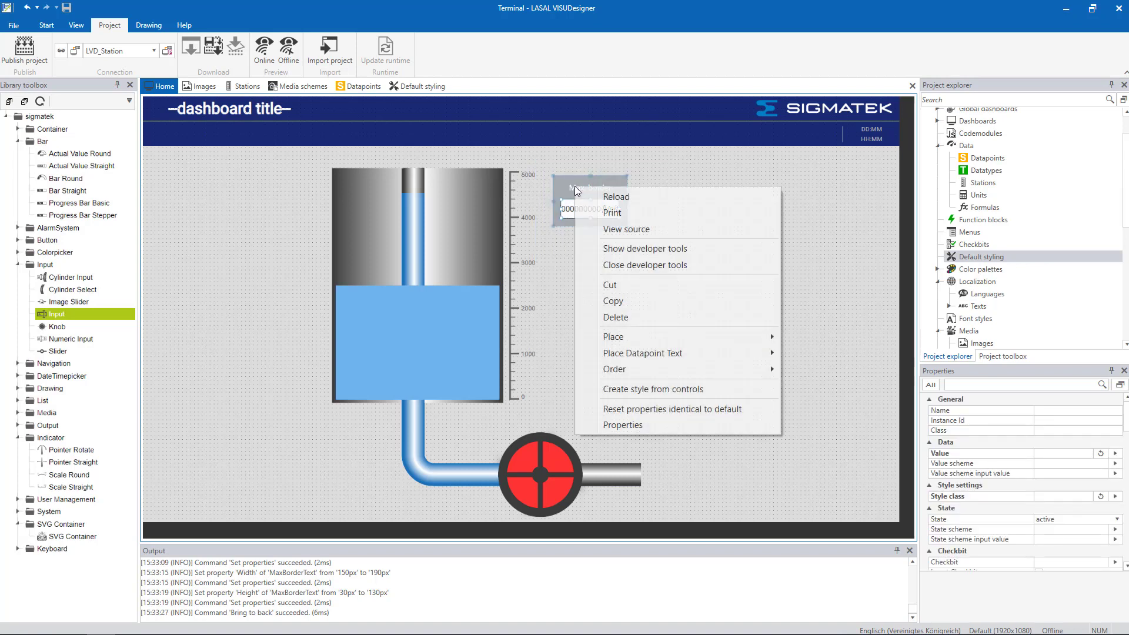
pyautogui.click(588, 302)
pyautogui.click(584, 332)
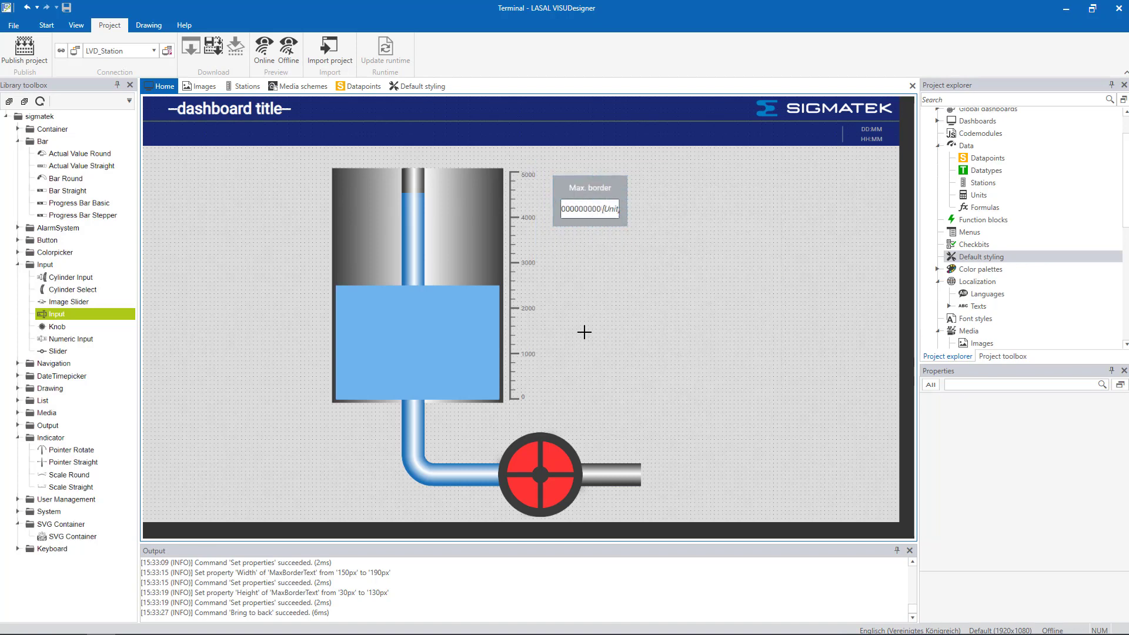
pyautogui.rightClick(584, 332)
pyautogui.click(649, 436)
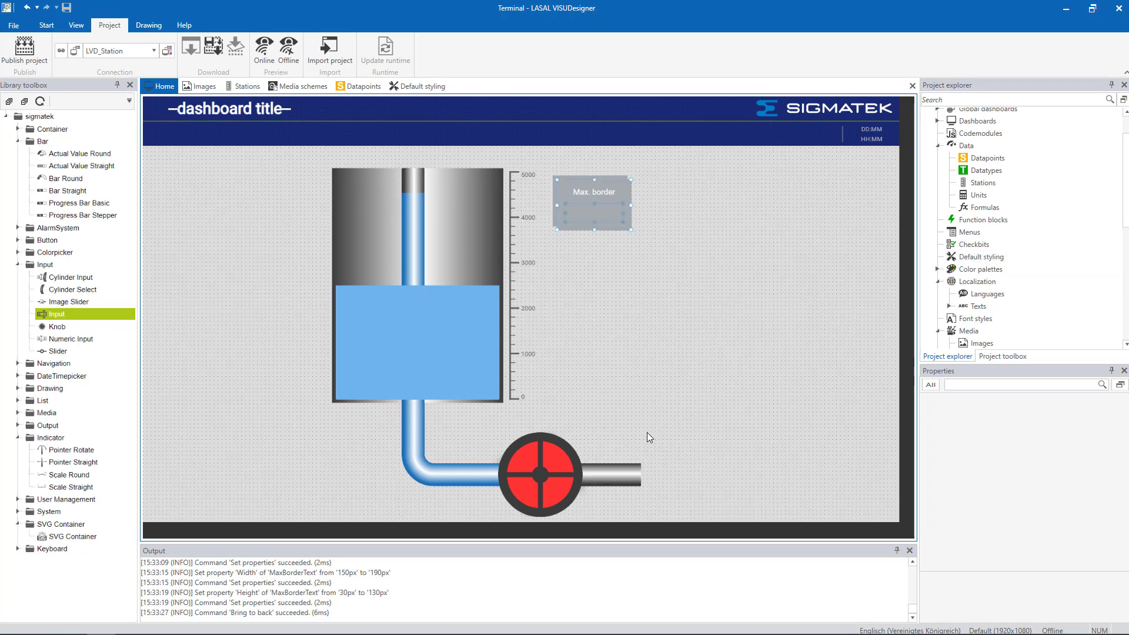
pyautogui.moveTo(619, 204); pyautogui.dragTo(615, 369)
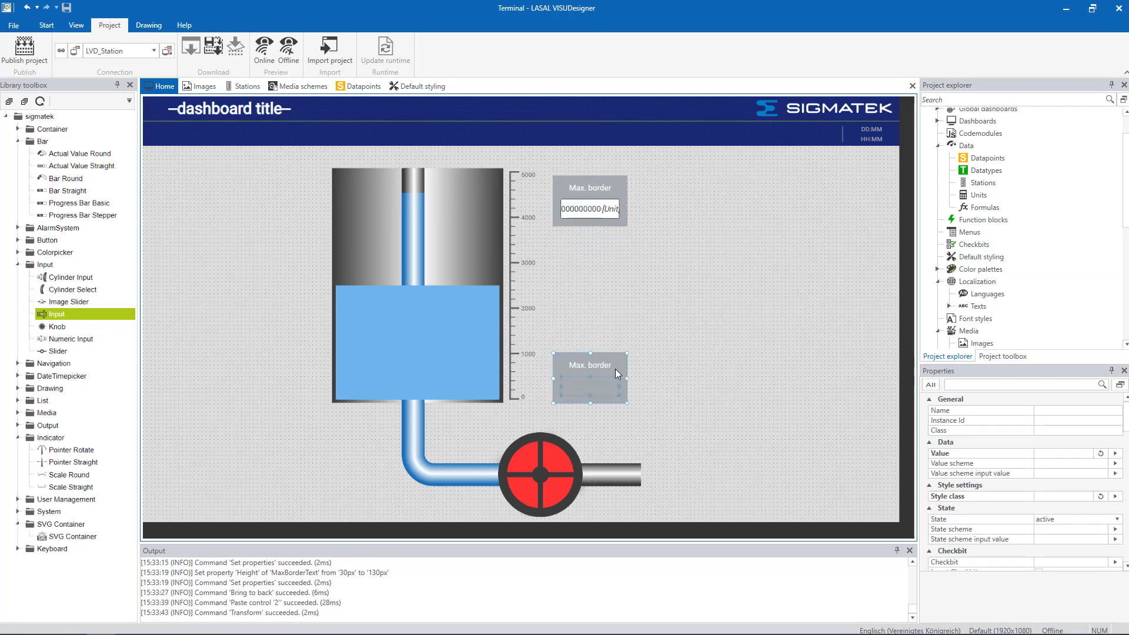
# Step: Send the copied label output to the back, behind the copied input
pyautogui.rightClick(583, 368)
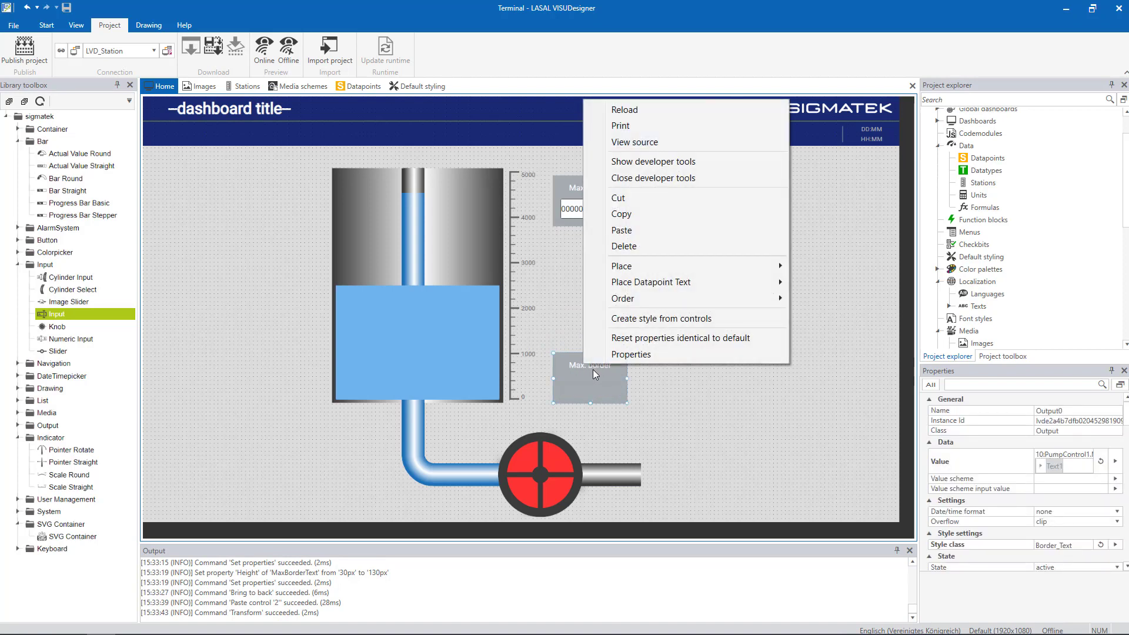
pyautogui.moveTo(679, 302)
pyautogui.click(809, 298)
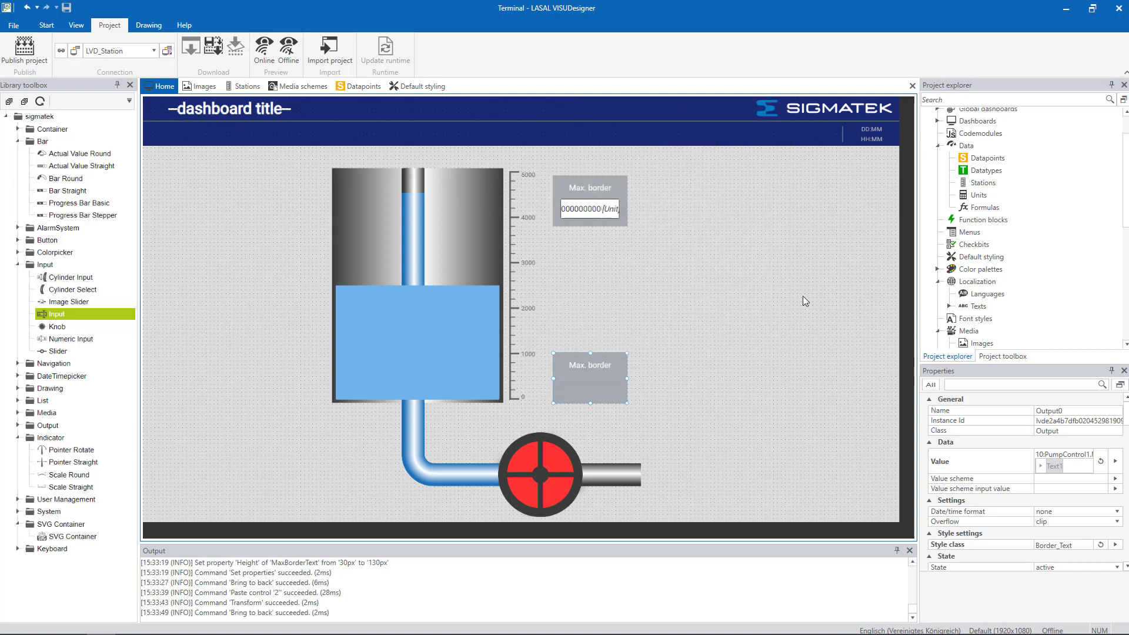
# Step: Link the copied label output's value to the PumpControl1 MinBorder datapoint
pyautogui.click(592, 366)
pyautogui.click(1116, 465)
pyautogui.click(1115, 465)
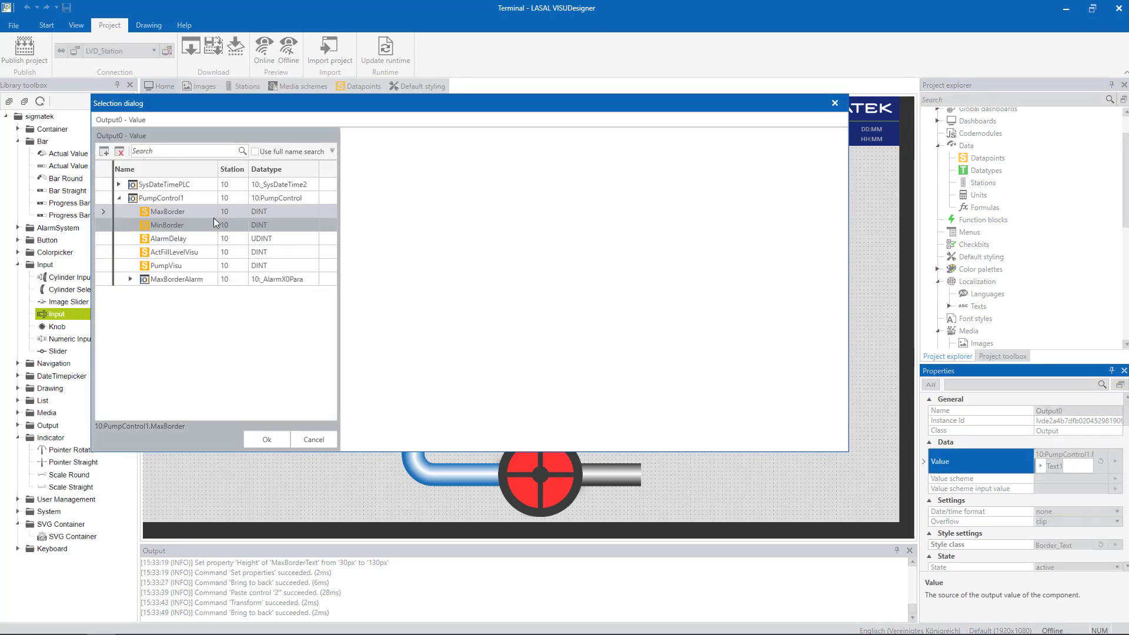
pyautogui.click(209, 227)
pyautogui.click(257, 443)
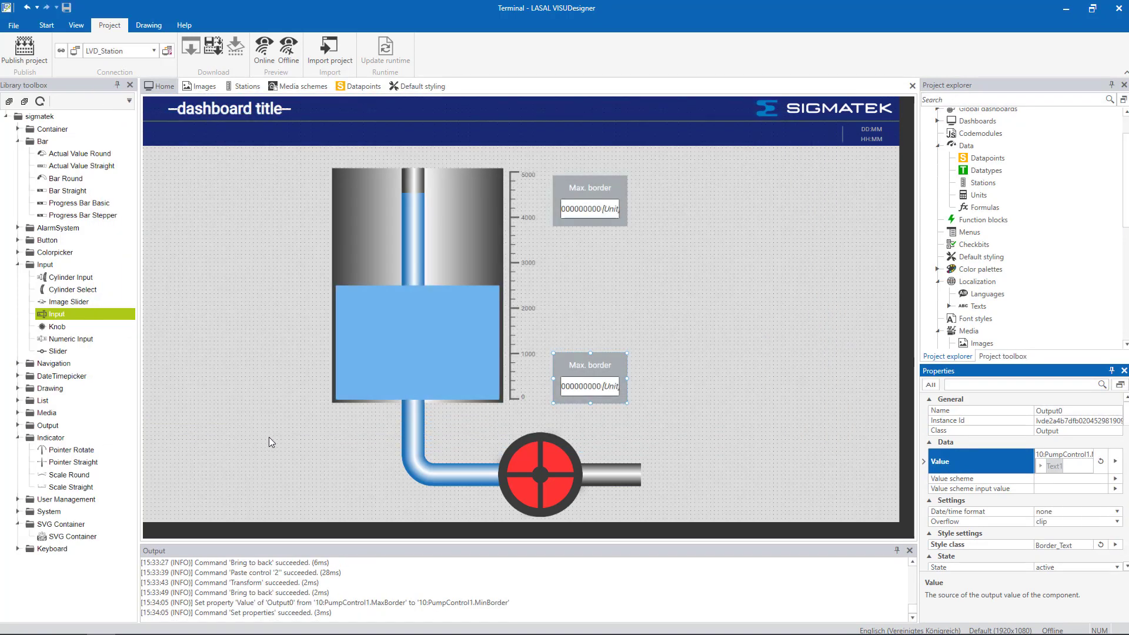
# Step: Link the copied input's value to the PumpControl1 MinBorder datapoint
pyautogui.click(583, 386)
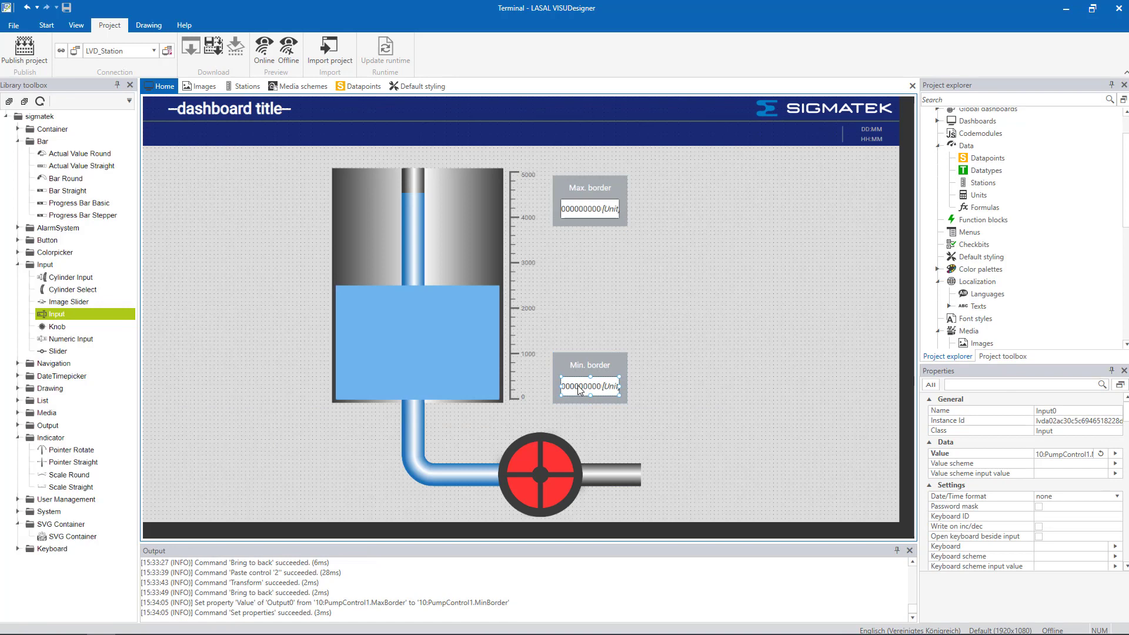
pyautogui.click(1092, 455)
pyautogui.click(1114, 454)
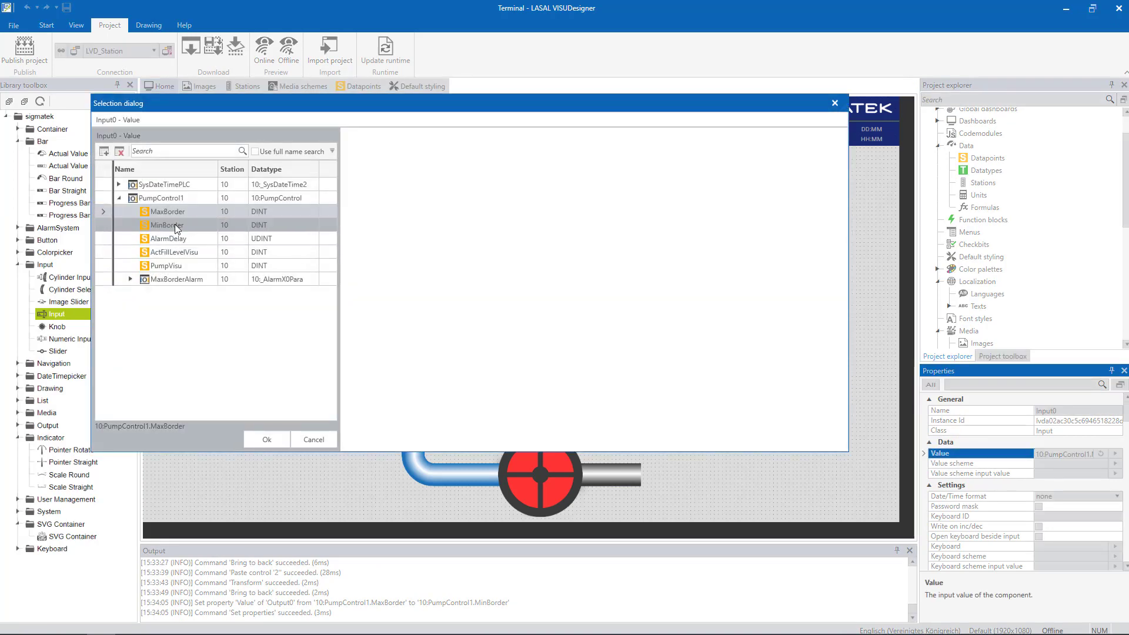
pyautogui.click(175, 224)
pyautogui.click(270, 438)
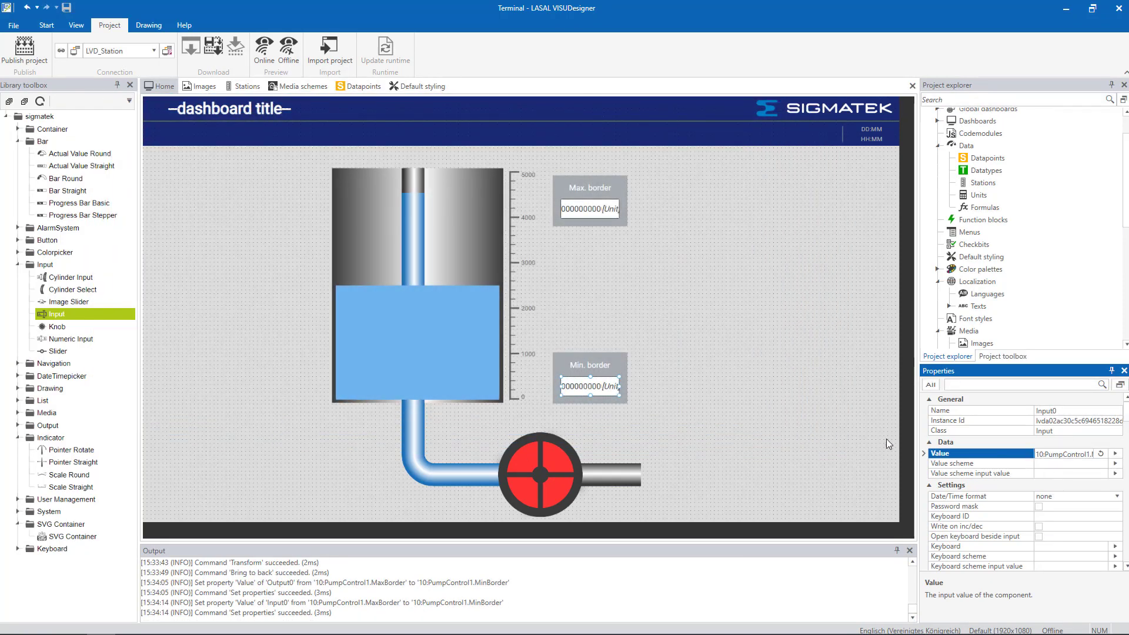
# Step: Rename the copied input as MinBorder and its label output as MinBorderText
pyautogui.click(1074, 413)
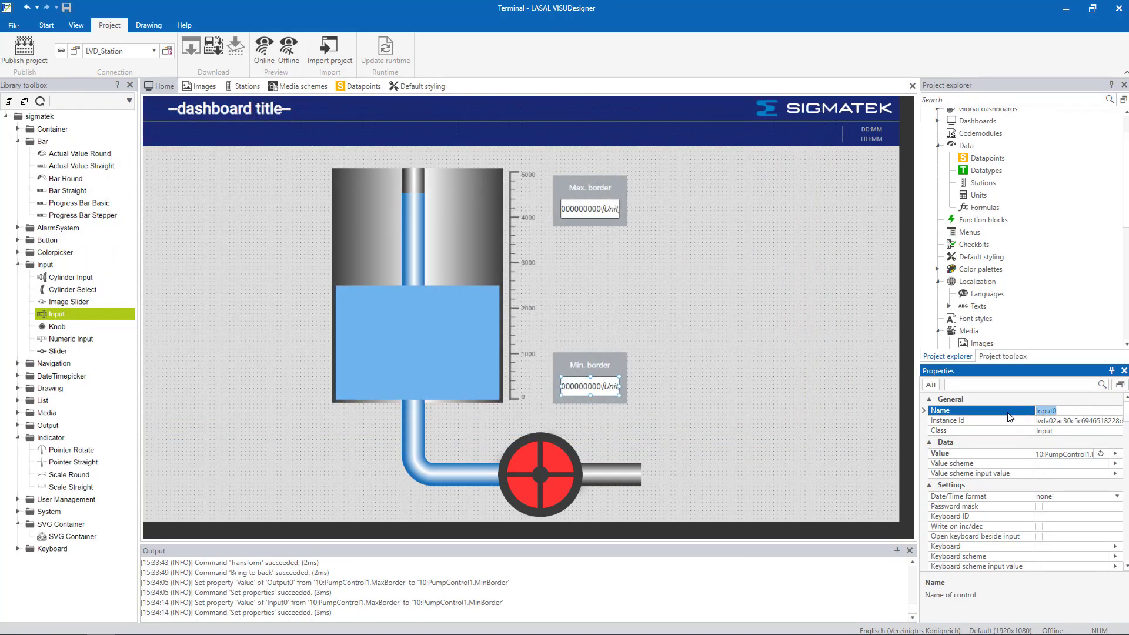
pyautogui.write('MinBorder')
pyautogui.press('Return')
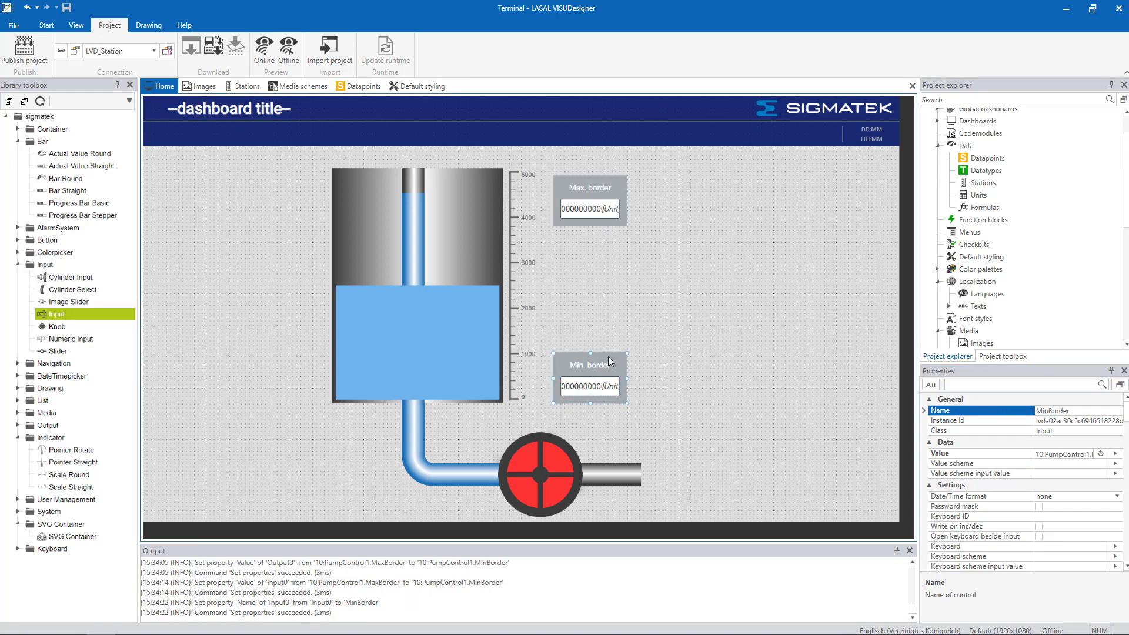
pyautogui.click(1075, 412)
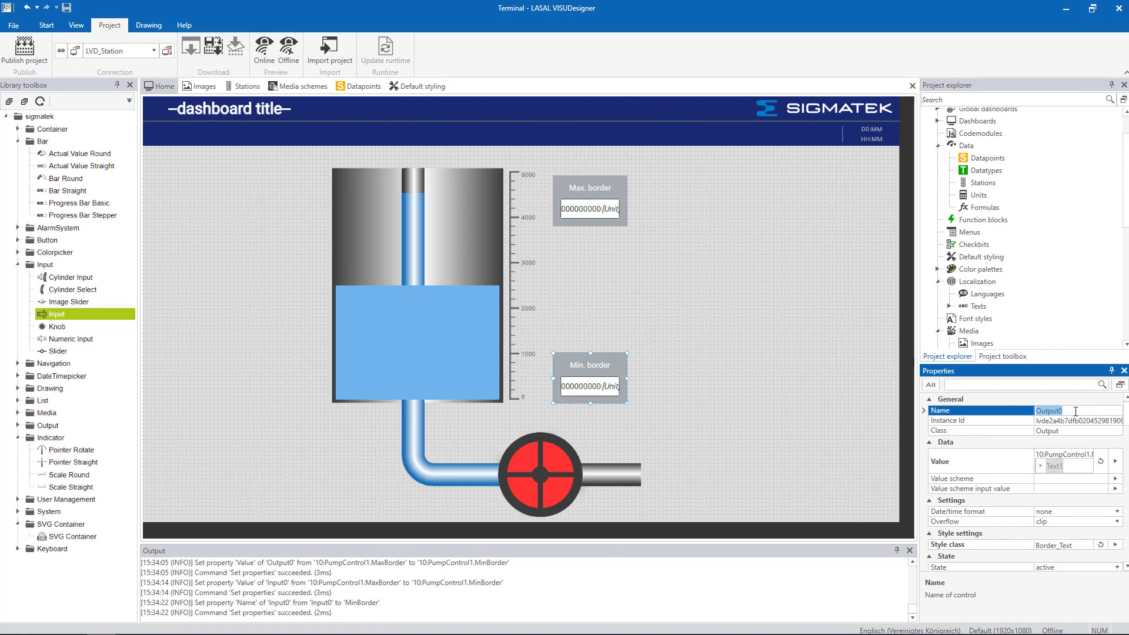
pyautogui.write('MinBorderText')
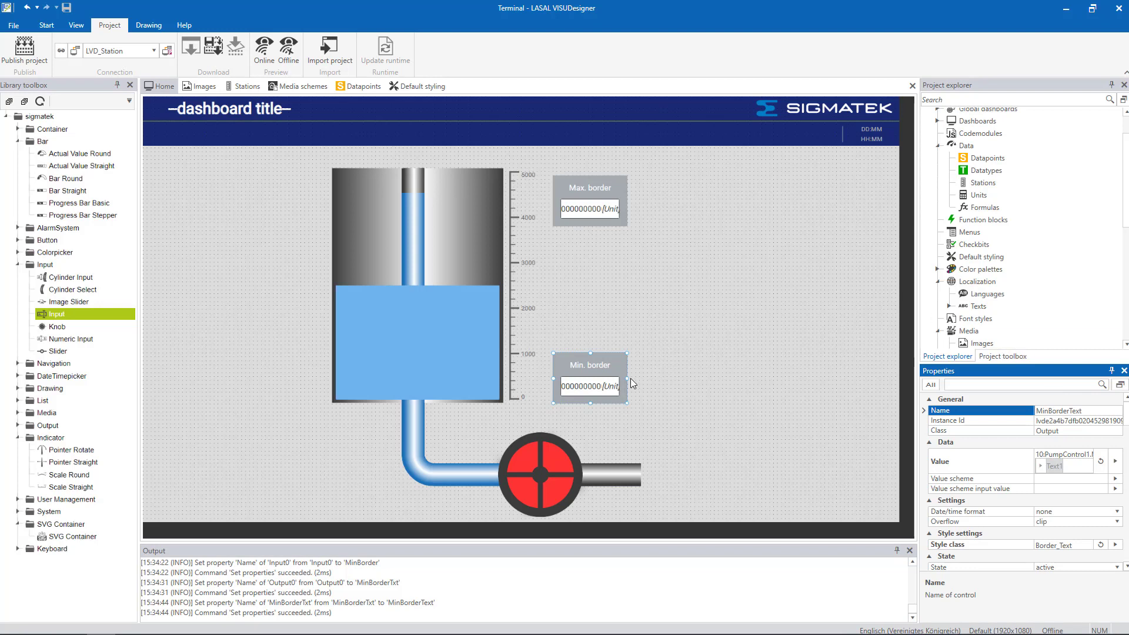
# Step: Position the MinBorder input at top 690 px and left 1060 px
pyautogui.click(606, 387)
pyautogui.scroll(-8, 970, 465)
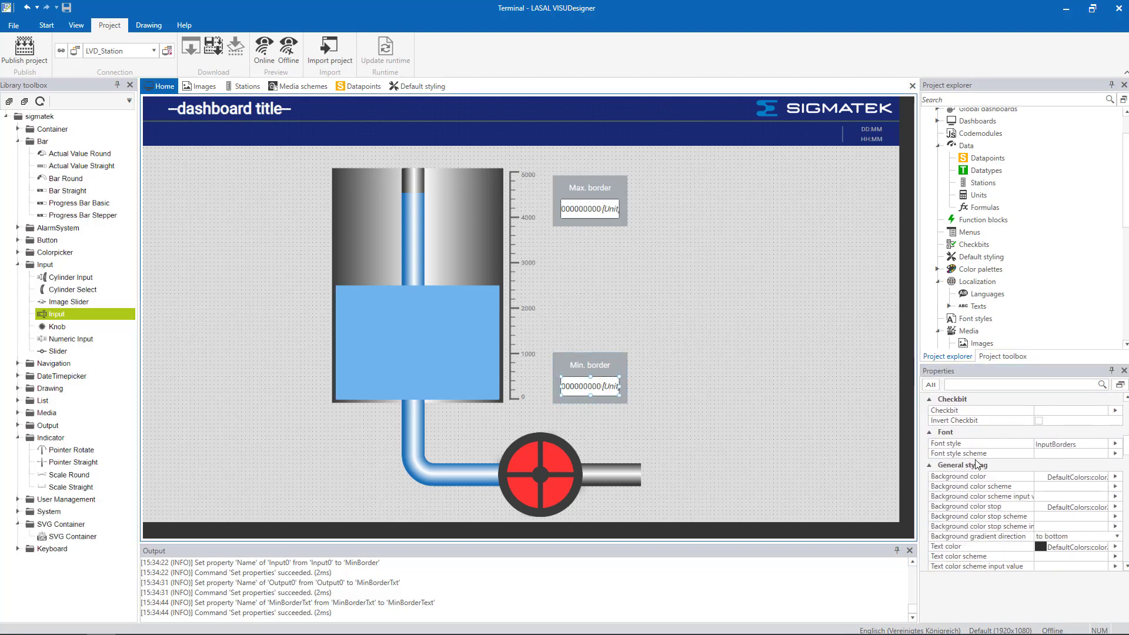
pyautogui.scroll(-10, 976, 463)
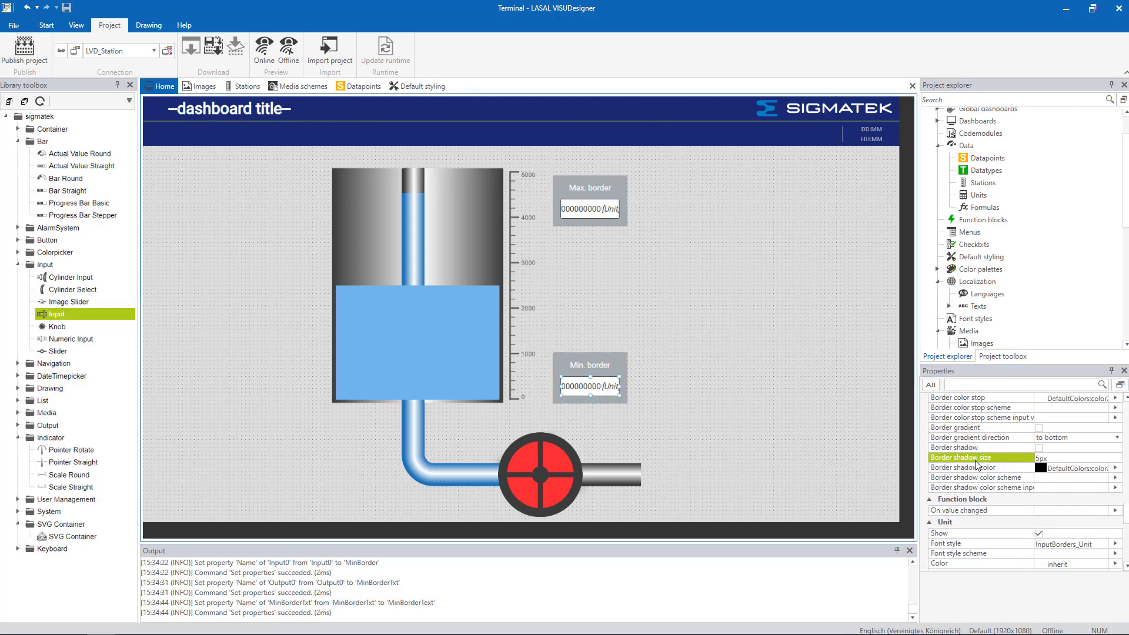
pyautogui.scroll(-3, 976, 463)
pyautogui.click(1042, 486)
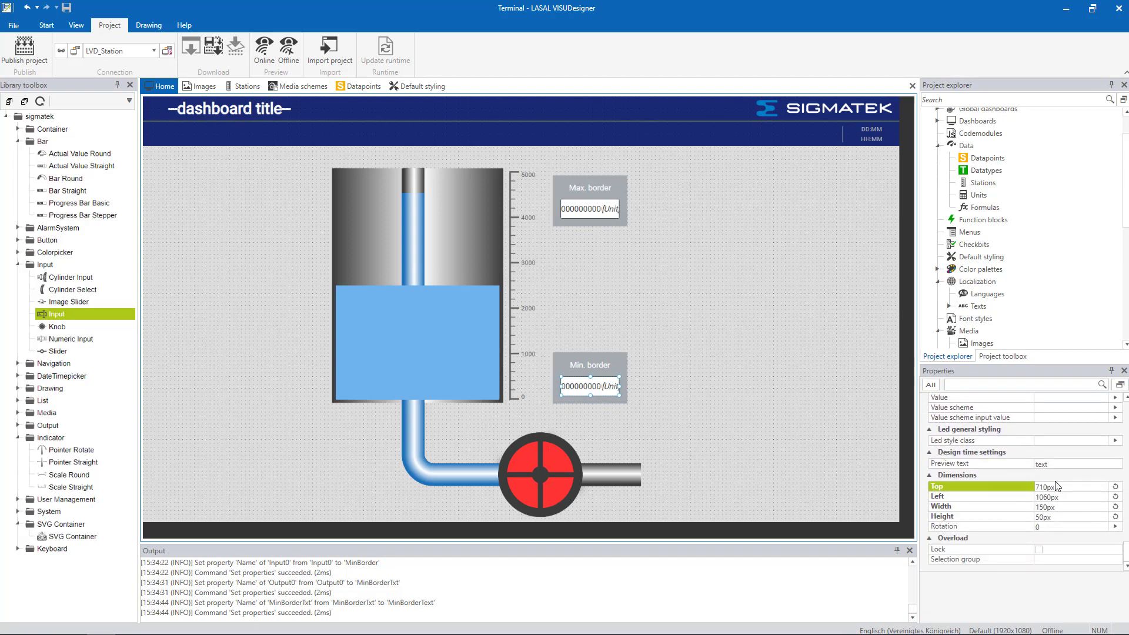
pyautogui.write('69')
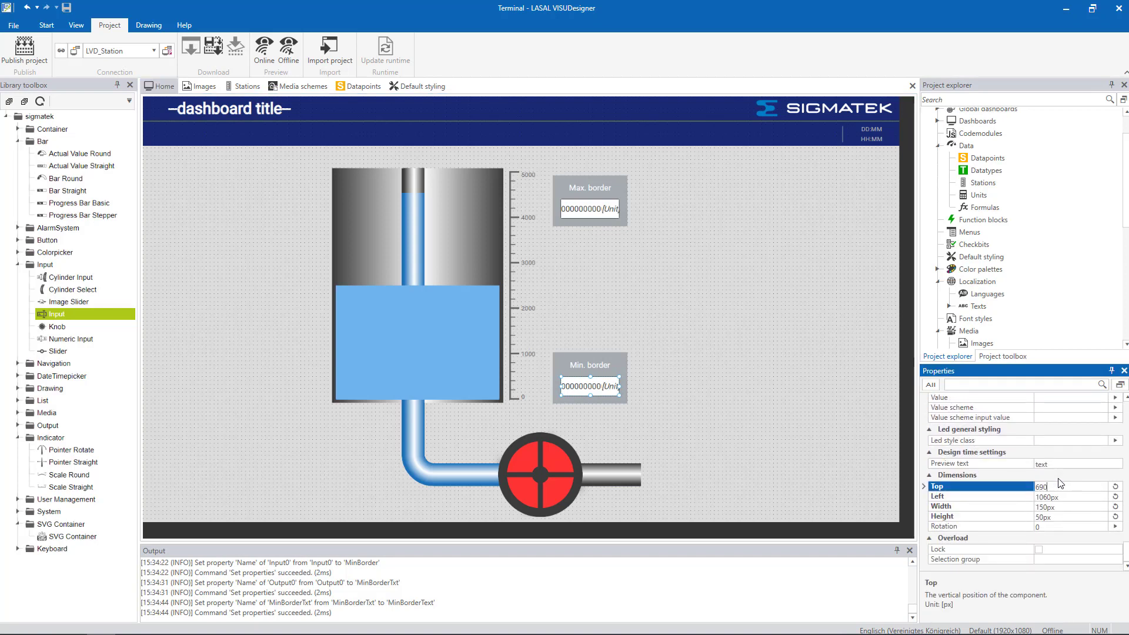
pyautogui.write('0')
pyautogui.press('Return')
pyautogui.click(1063, 495)
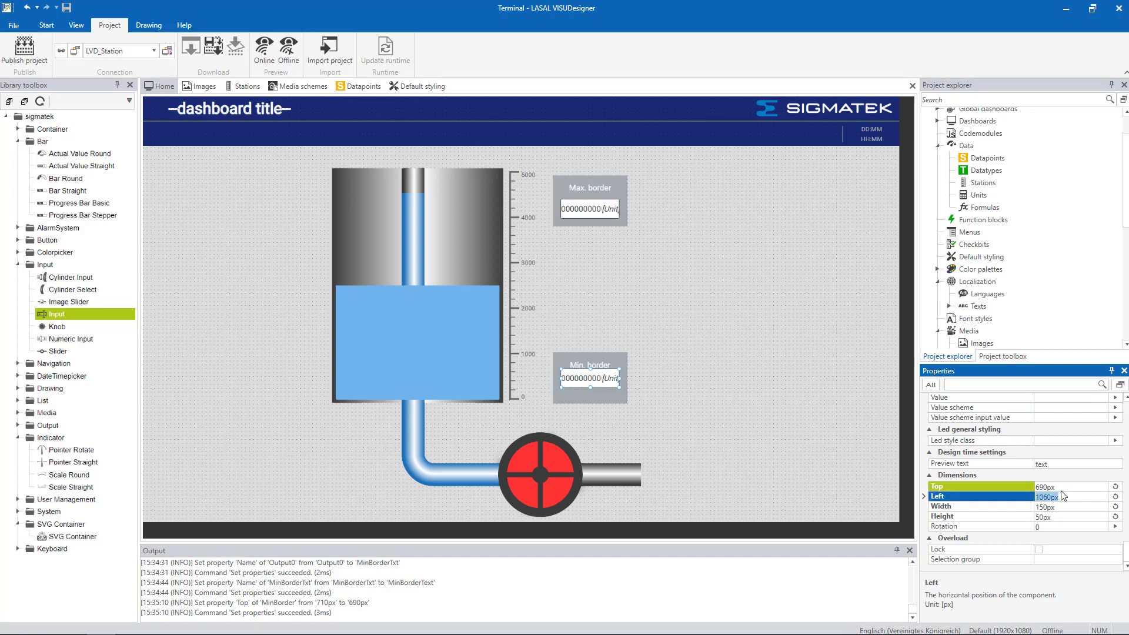
pyautogui.write('1')
pyautogui.press('Return')
pyautogui.click(1055, 503)
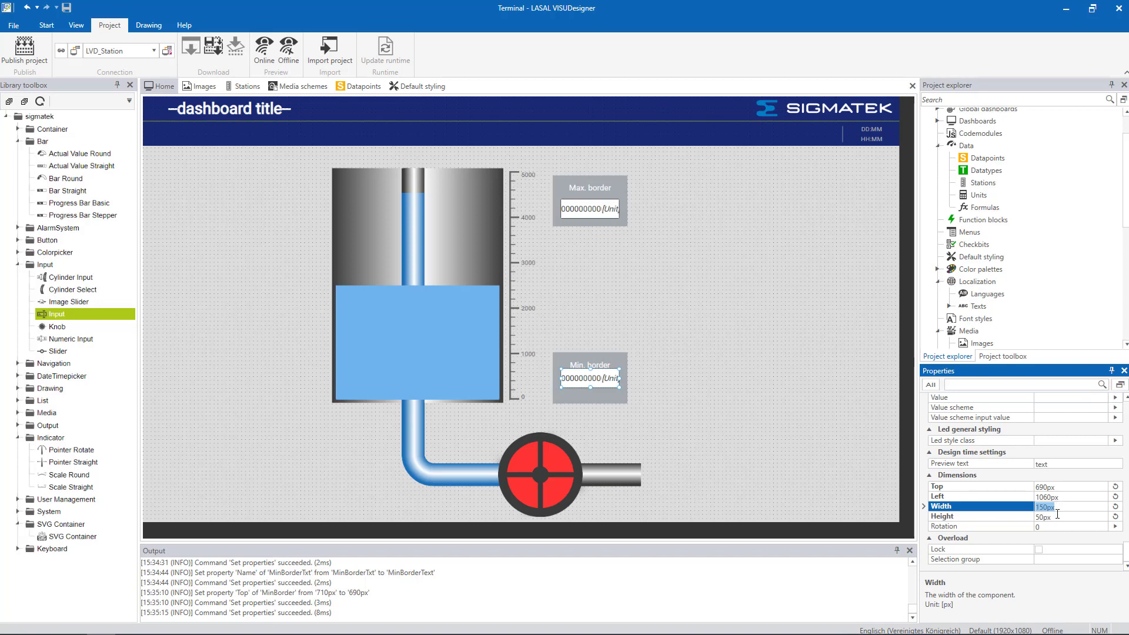
pyautogui.click(1042, 517)
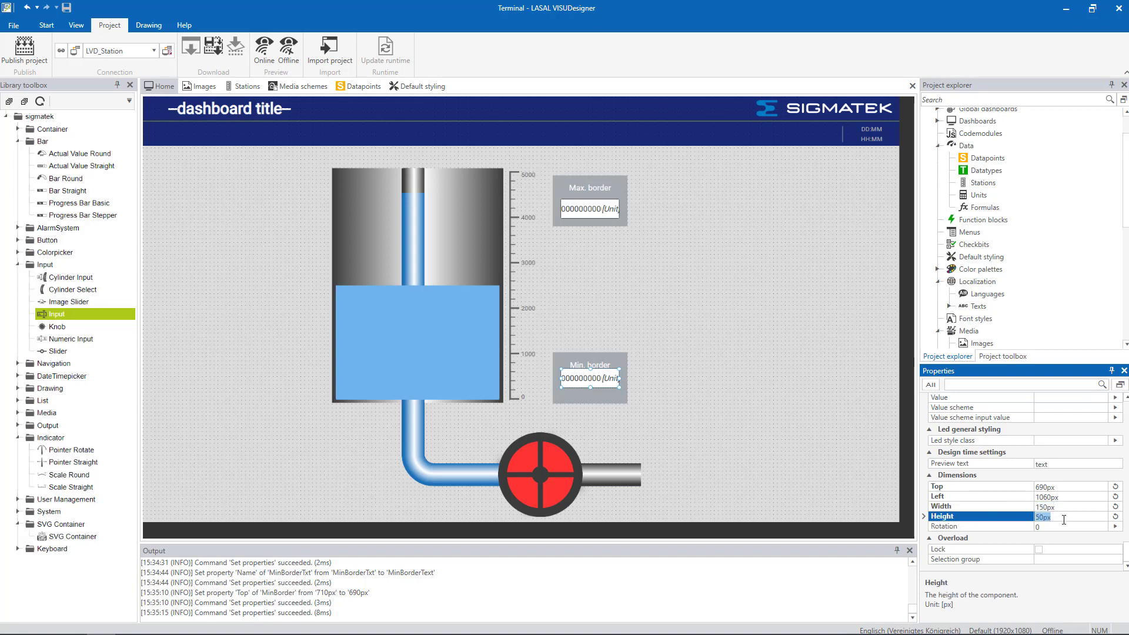
# Step: Set the MinBorderText output's top position to 630 px
pyautogui.click(618, 358)
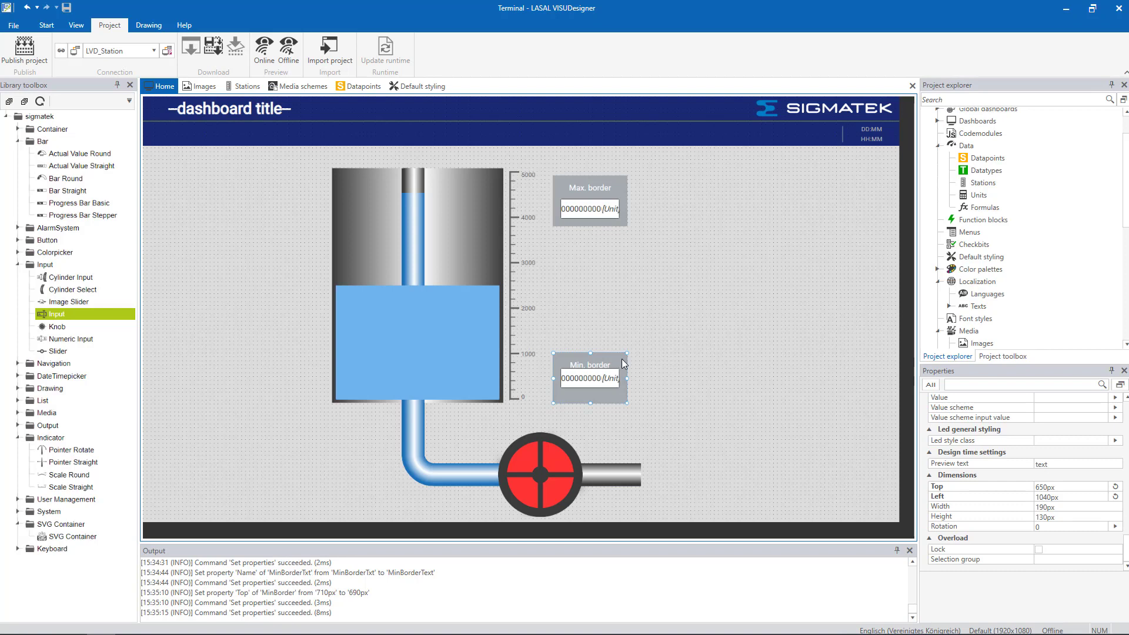
pyautogui.click(1060, 487)
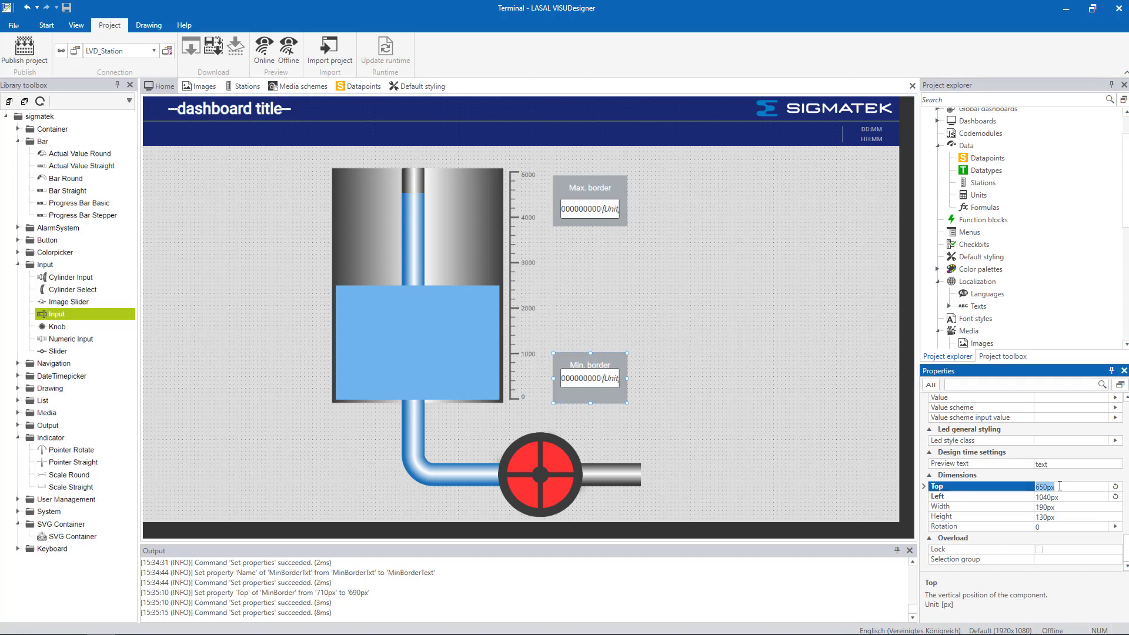
pyautogui.write('630px')
pyautogui.press('Return')
pyautogui.click(1064, 497)
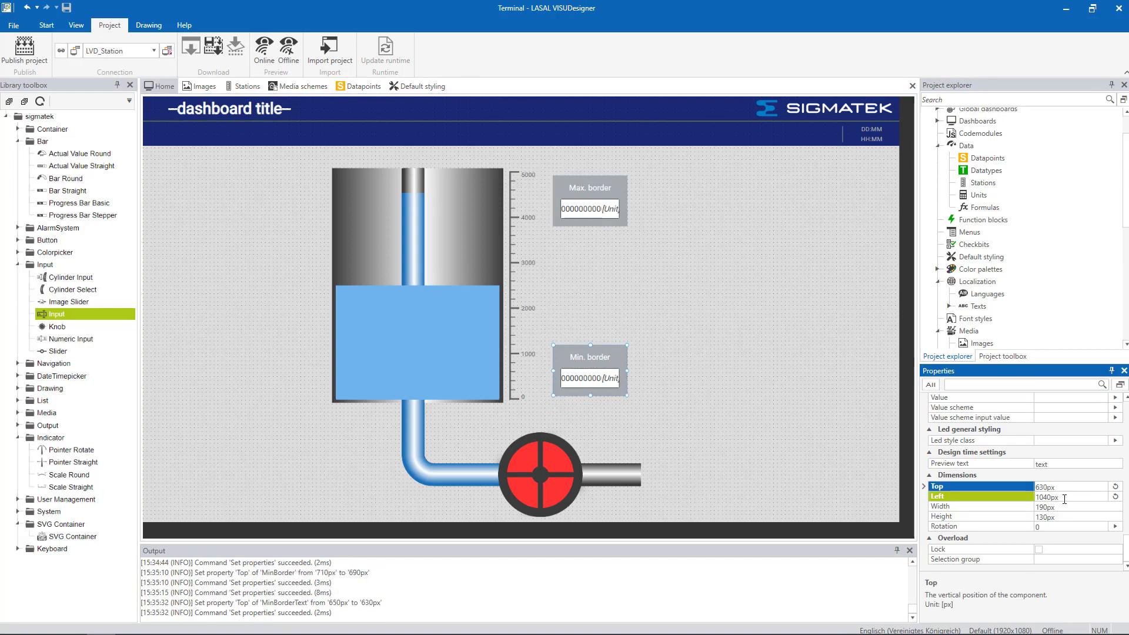
pyautogui.click(1058, 495)
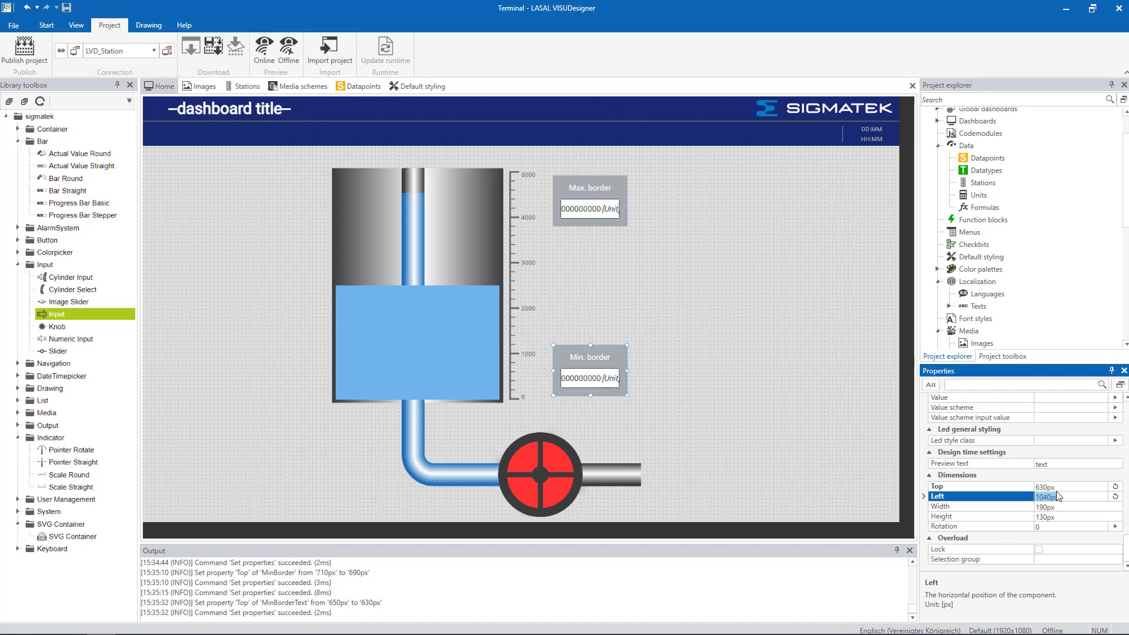
pyautogui.press('Return')
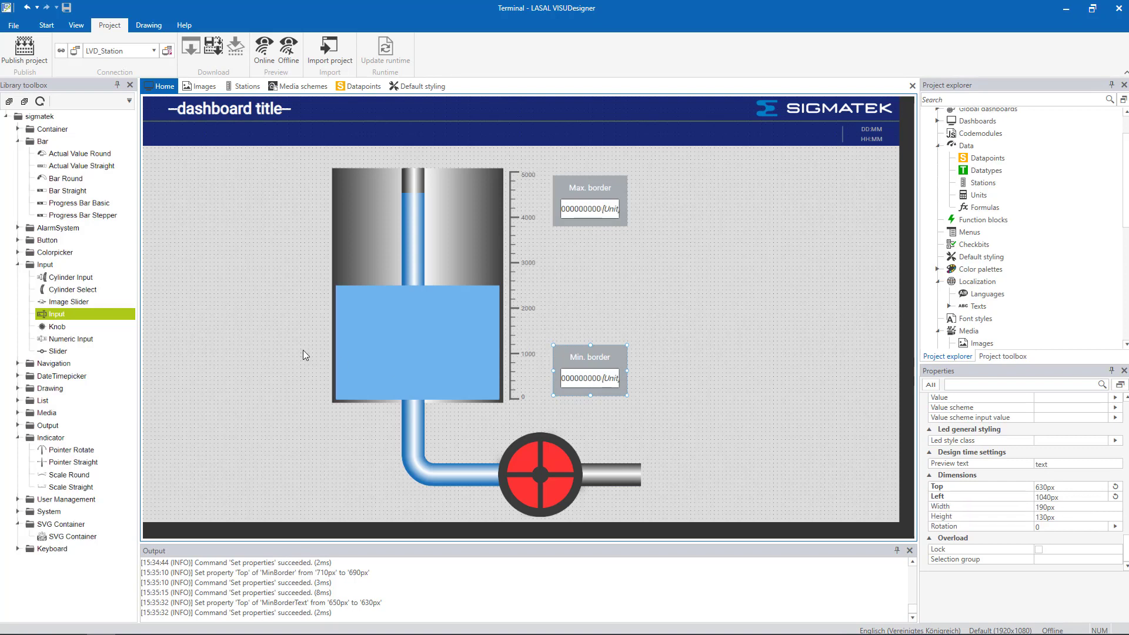
# Step: Add an Output control between the Max. border and Min. border fields and name it ActFillLevel
pyautogui.click(17, 425)
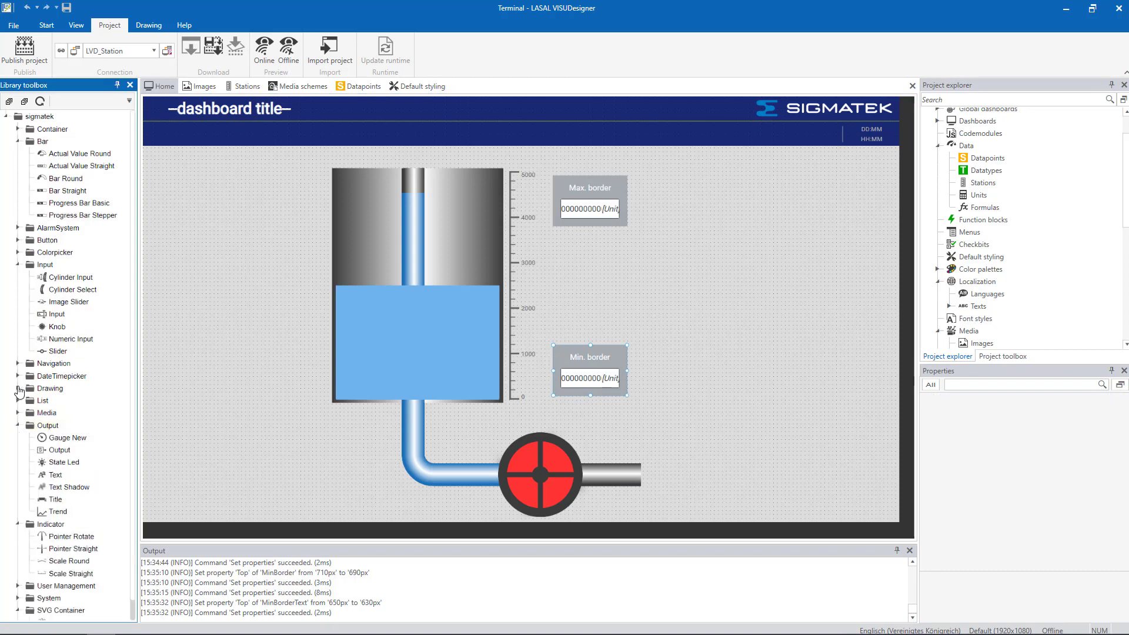
pyautogui.moveTo(59, 450); pyautogui.dragTo(564, 284)
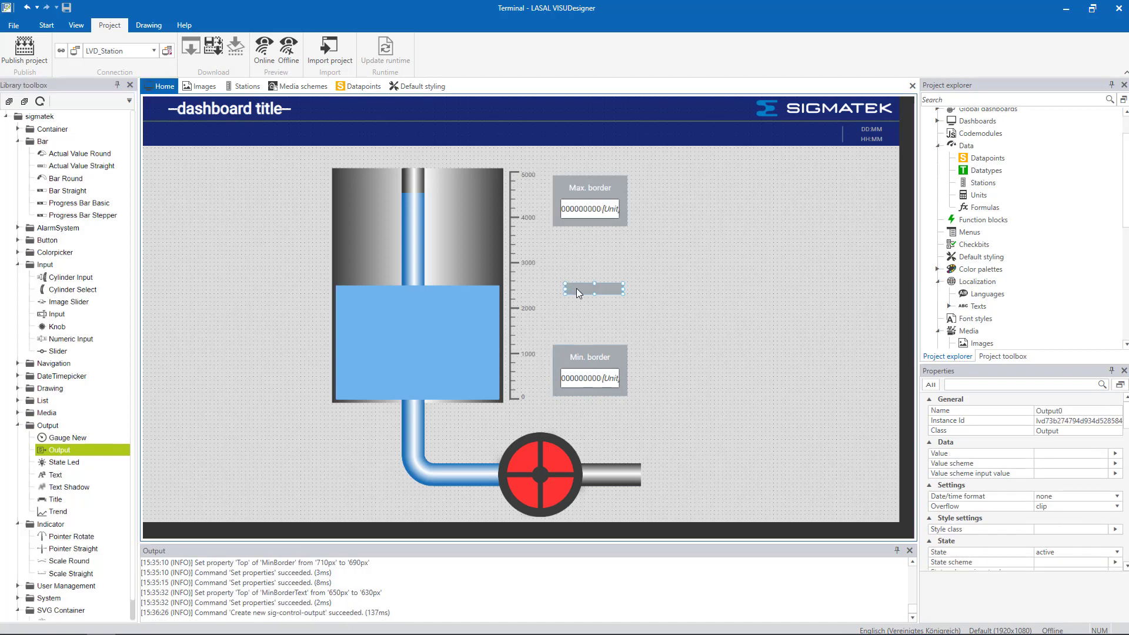
pyautogui.click(1084, 411)
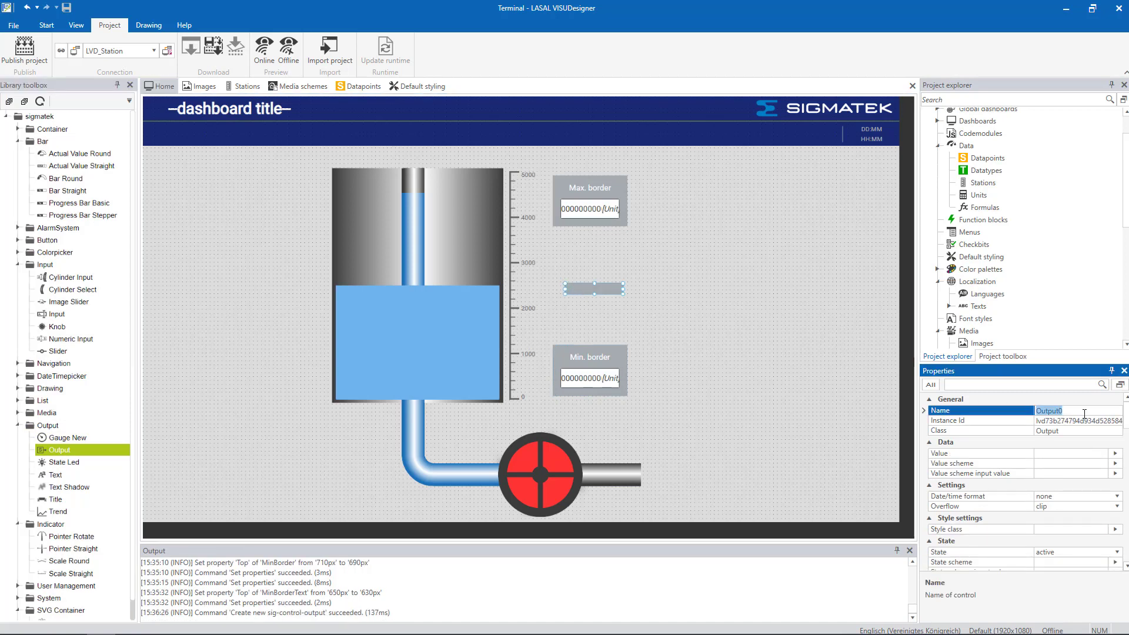
pyautogui.write('ActFillLevel')
pyautogui.press('Return')
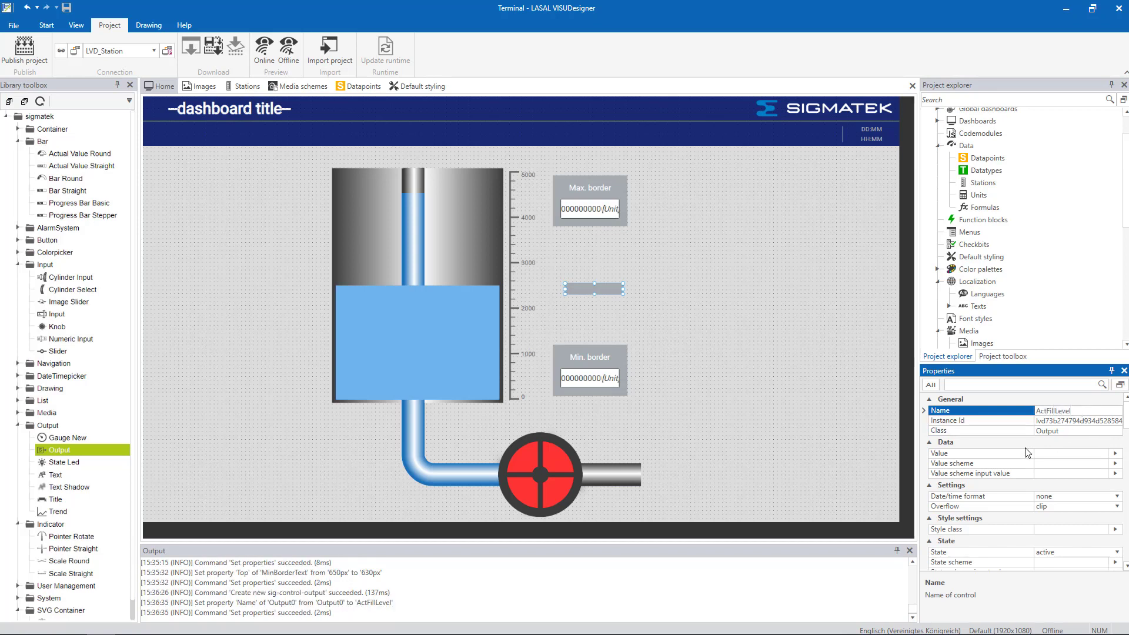
# Step: Link the ActFillLevel output's value to the PumpControl1 ActFillLevelVisu datapoint
pyautogui.click(1114, 456)
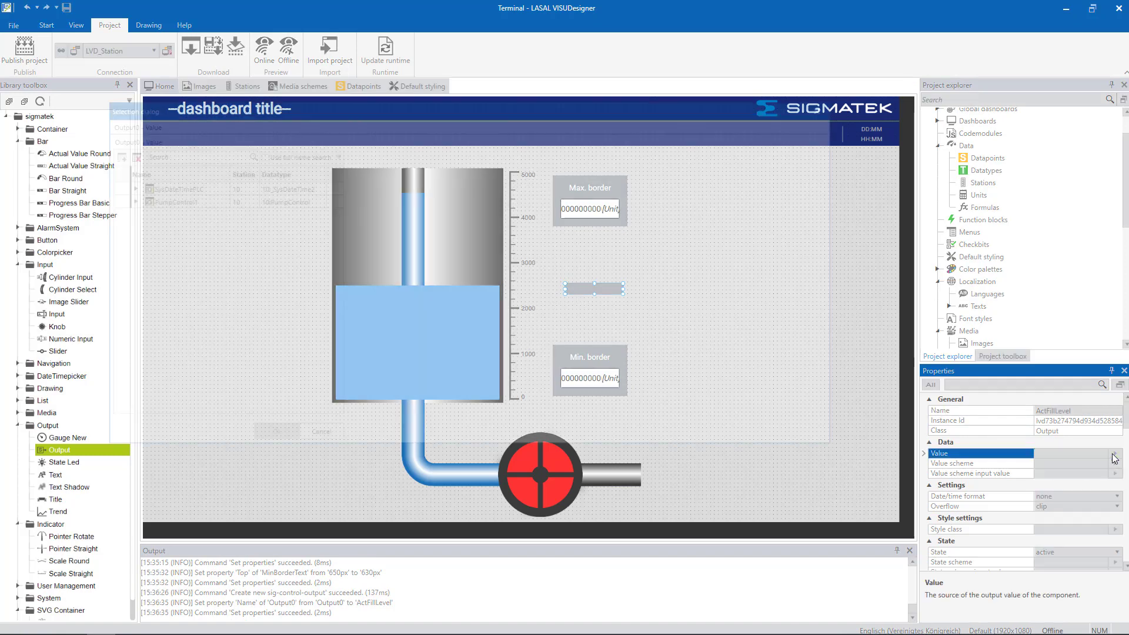
pyautogui.click(205, 252)
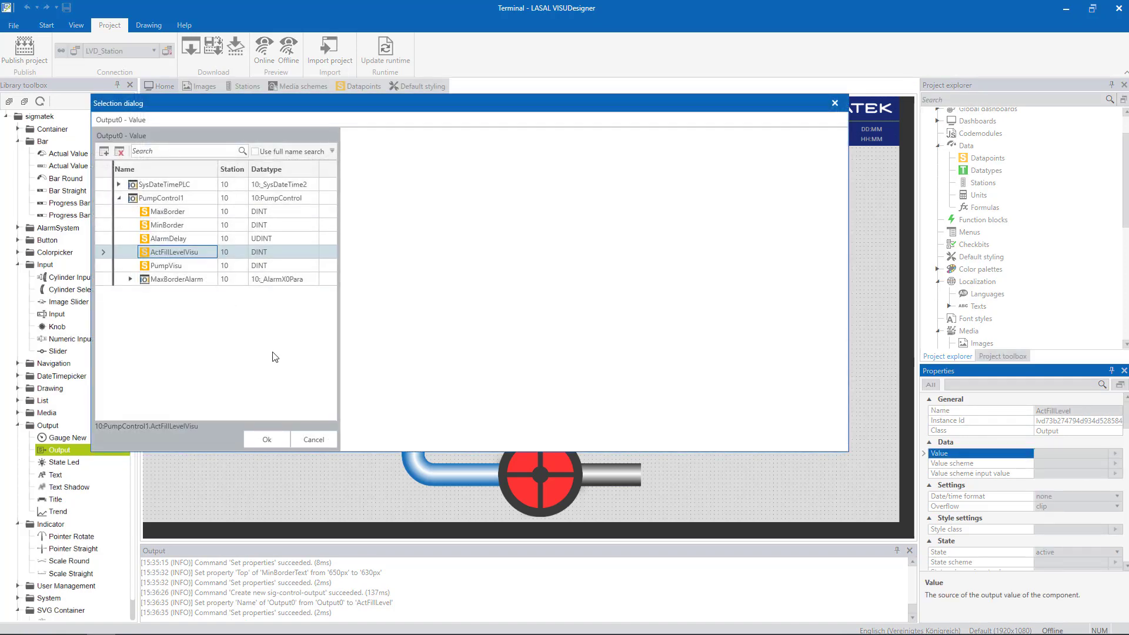
pyautogui.click(266, 439)
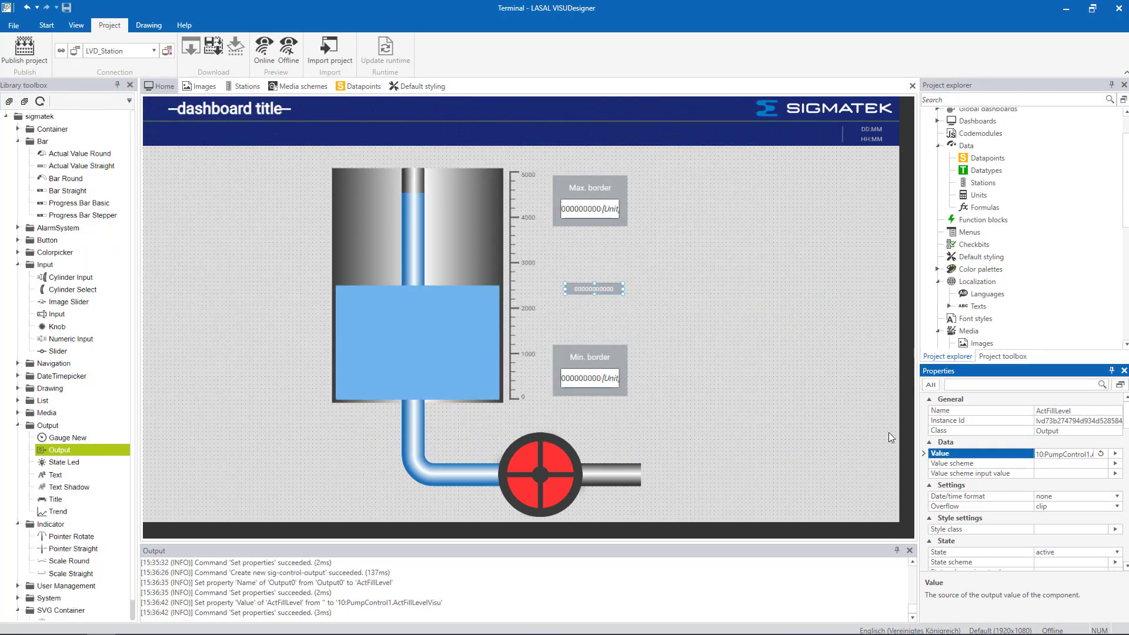
pyautogui.scroll(-2, 1056, 457)
pyautogui.scroll(-4, 1057, 458)
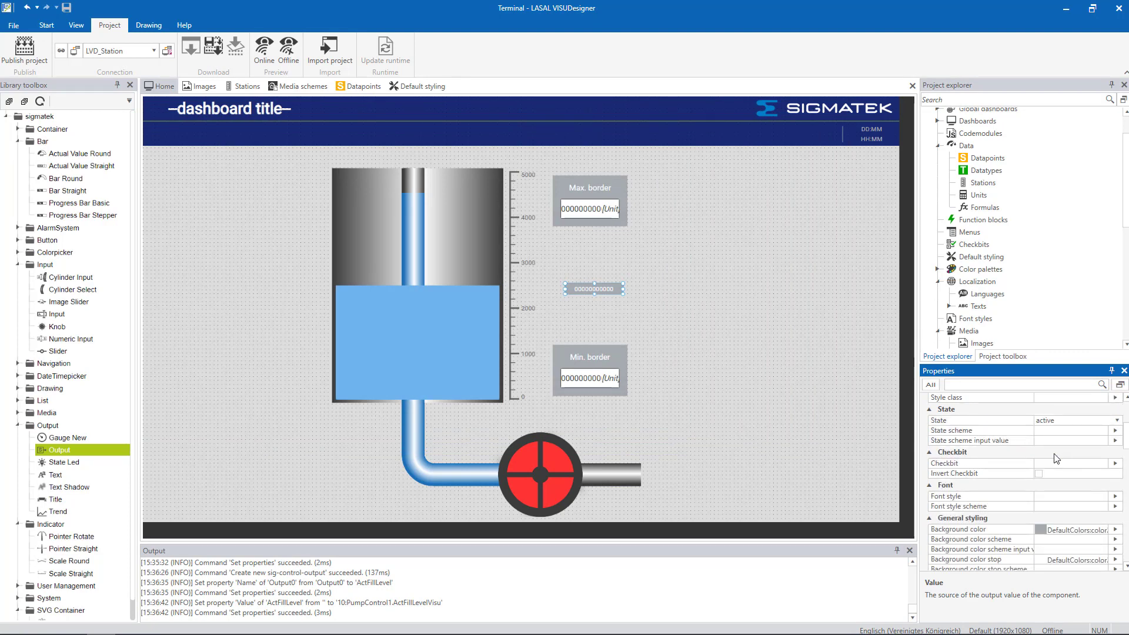
# Step: For the ActFillLevel output's background color, begin a custom color named Output_BG in the TrainingColors palette
pyautogui.click(1050, 463)
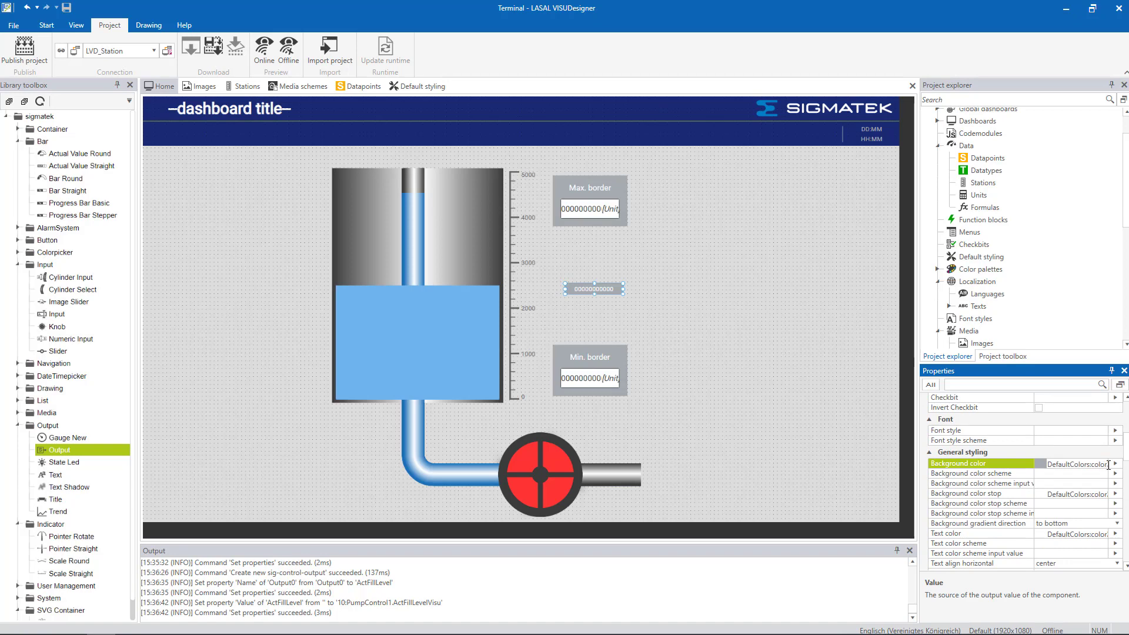
pyautogui.click(1113, 463)
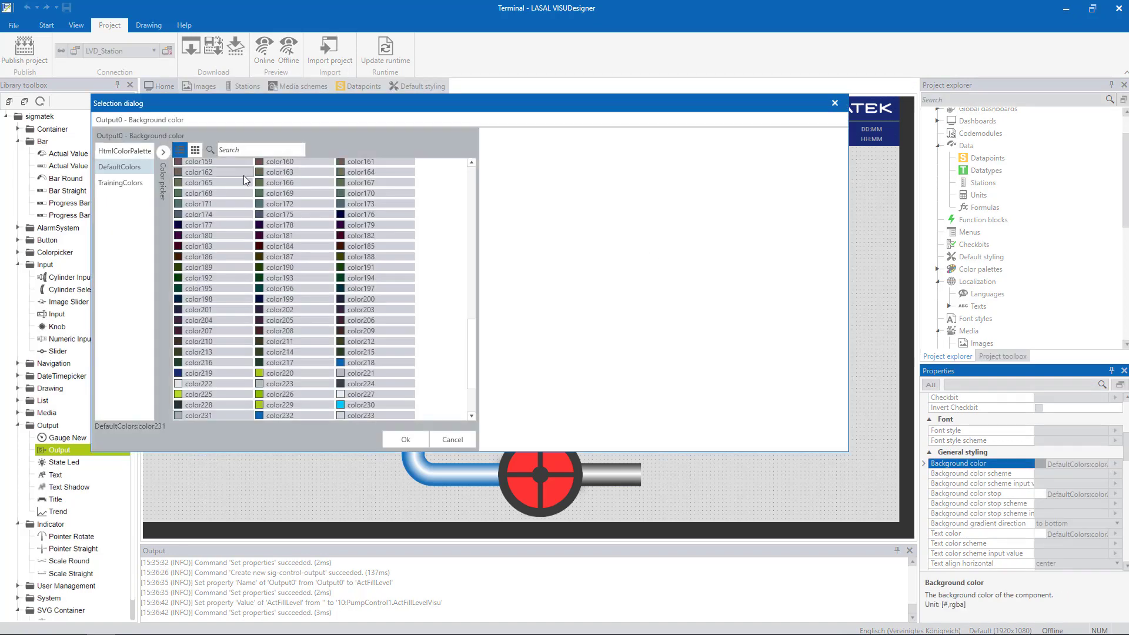
pyautogui.click(120, 182)
pyautogui.click(165, 153)
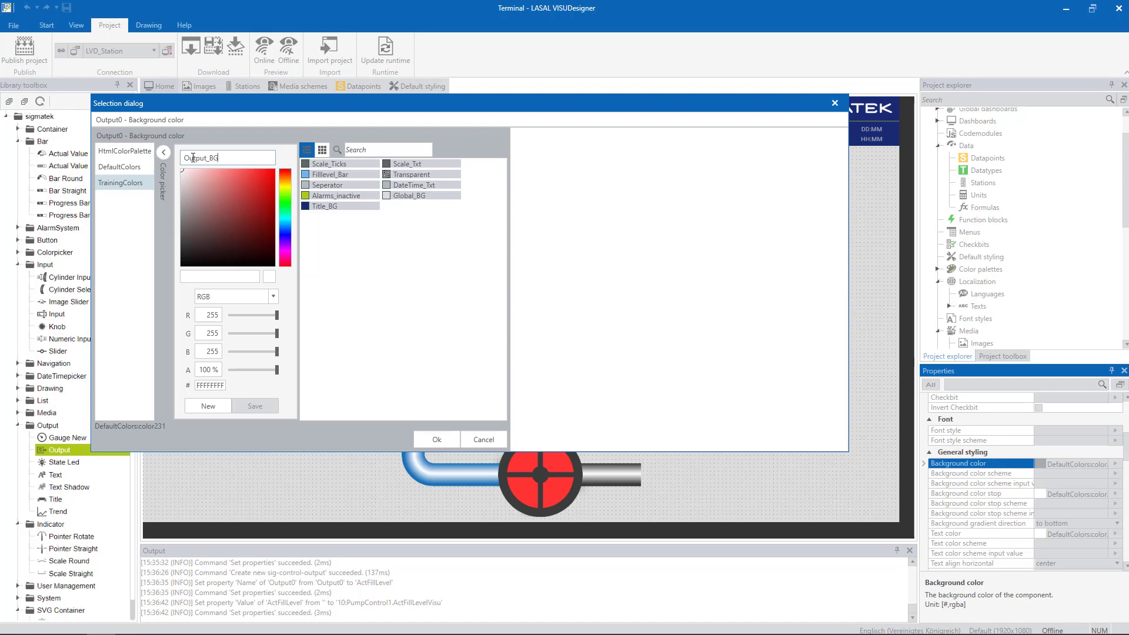
# Step: Give Output_BG the RGB values 110, 110, 110, create it and apply it as the ActFillLevel background color
pyautogui.moveTo(206, 314); pyautogui.dragTo(266, 316)
pyautogui.write('110')
pyautogui.press('Tab')
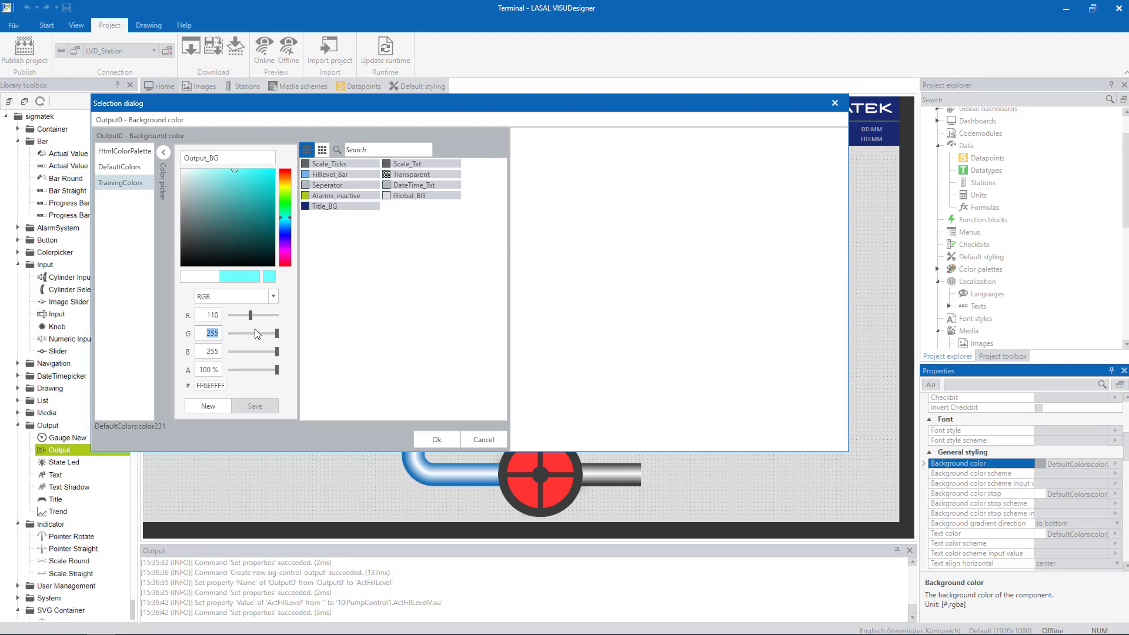
pyautogui.write('110')
pyautogui.click(217, 353)
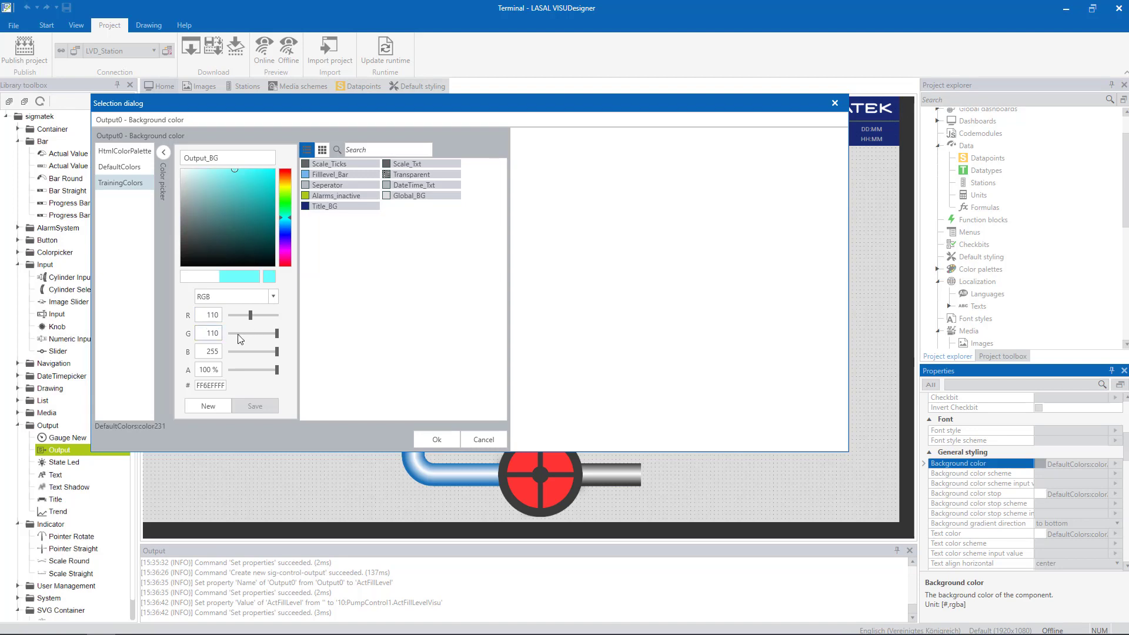
pyautogui.doubleClick(213, 352)
pyautogui.write('110')
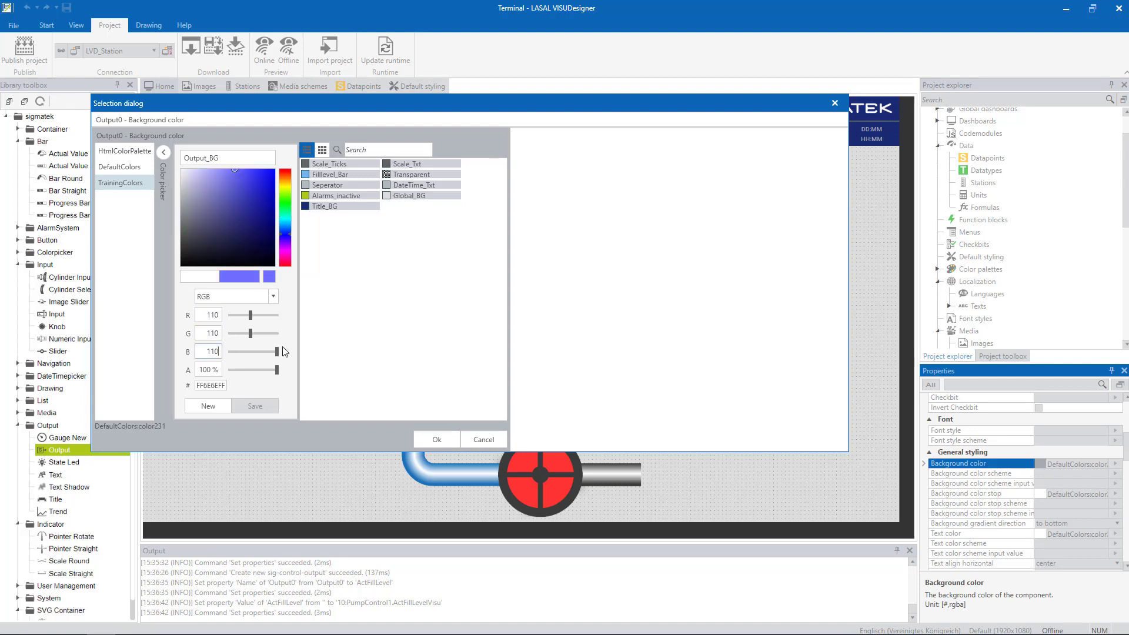
pyautogui.click(207, 407)
pyautogui.click(437, 439)
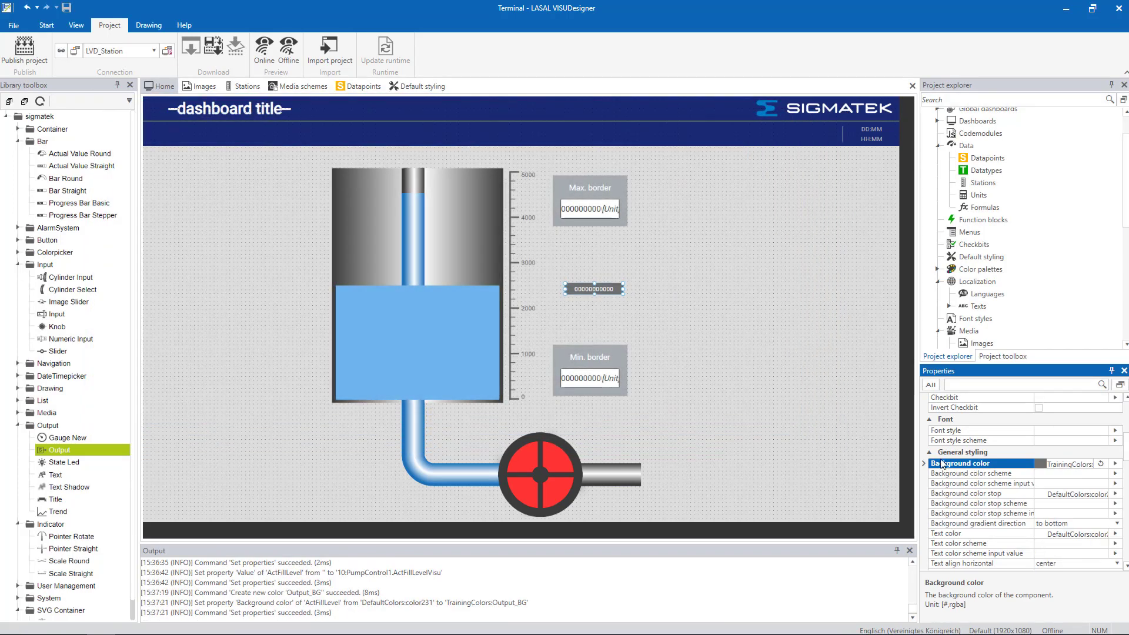
# Step: Create a black TrainingColors color named Output_Border with RGB 0, 0, 0 and apply it as the ActFillLevel border color
pyautogui.scroll(-2, 986, 496)
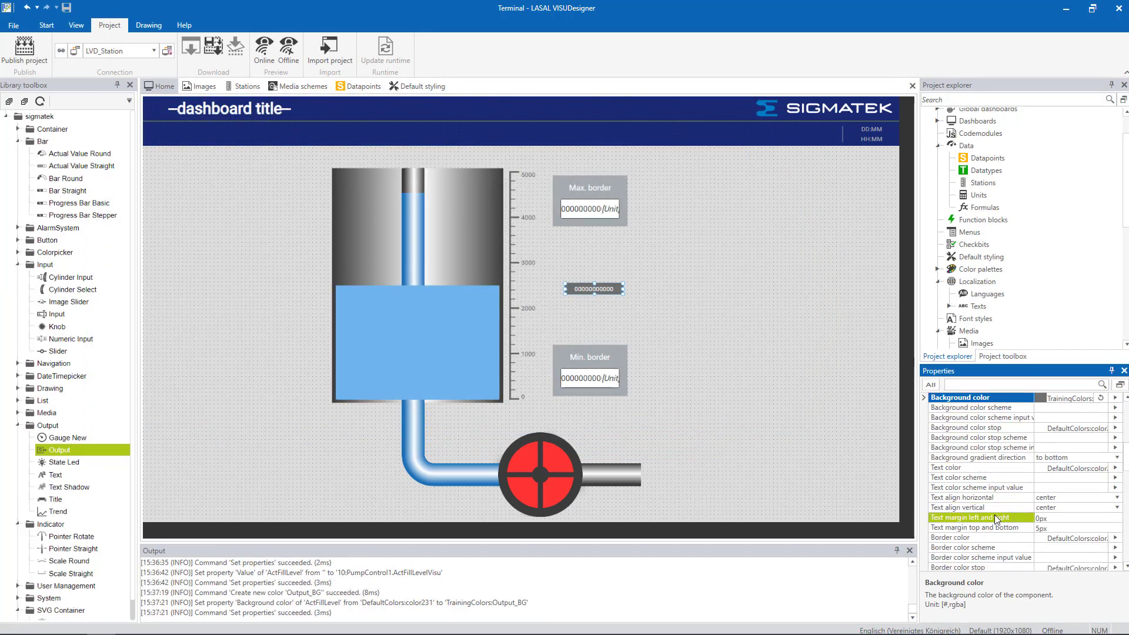
pyautogui.click(1115, 538)
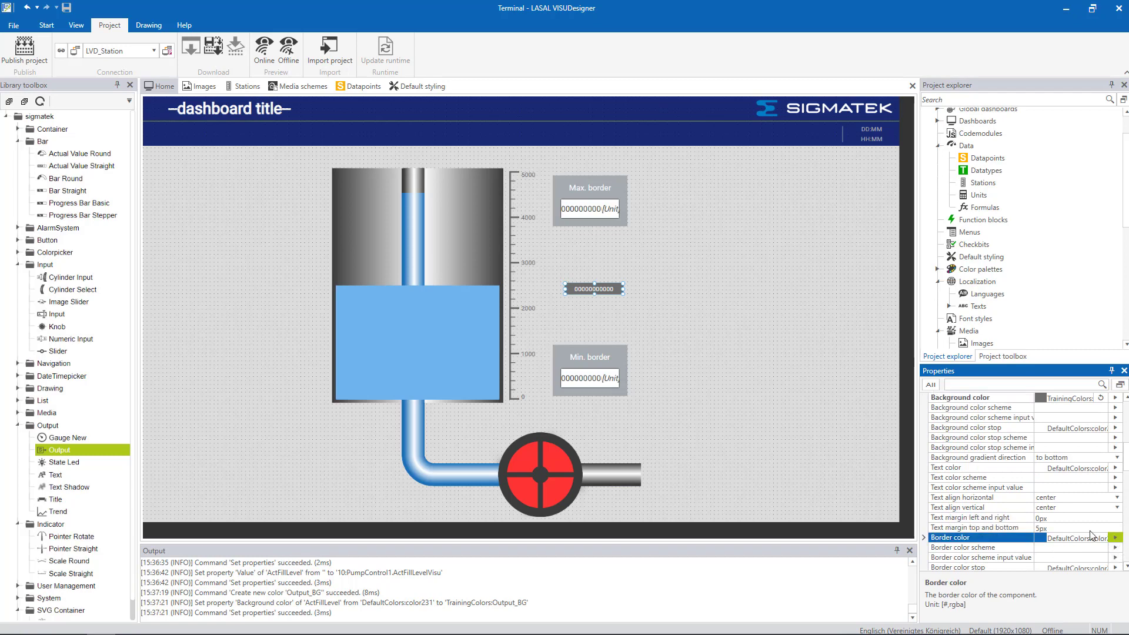
pyautogui.click(132, 183)
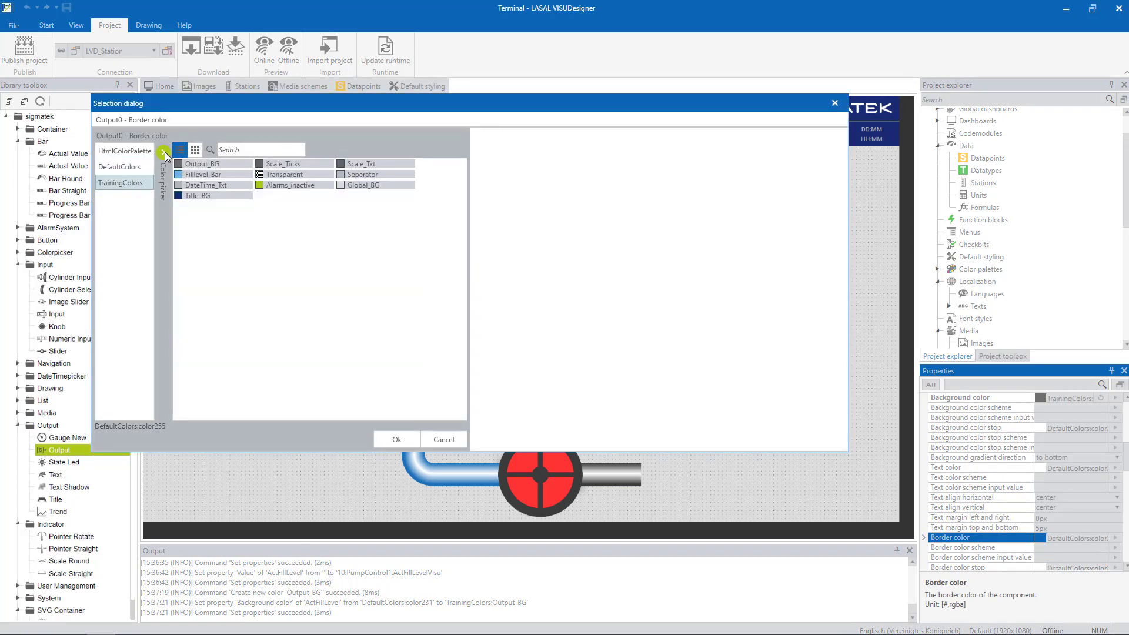
pyautogui.click(164, 154)
pyautogui.click(206, 160)
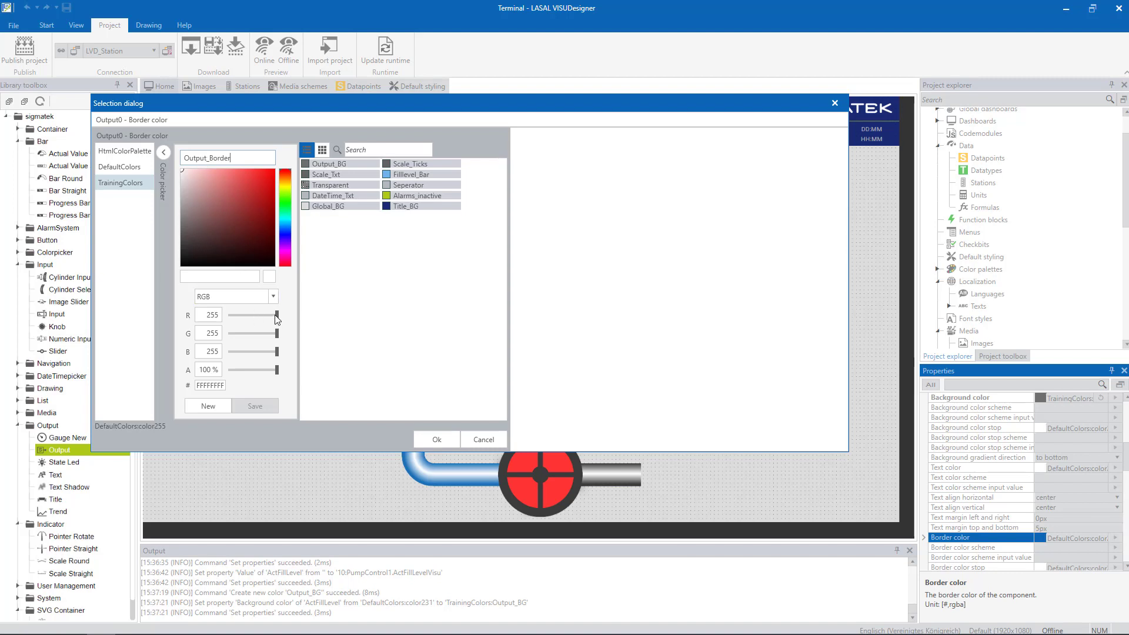
pyautogui.moveTo(277, 318); pyautogui.dragTo(230, 352)
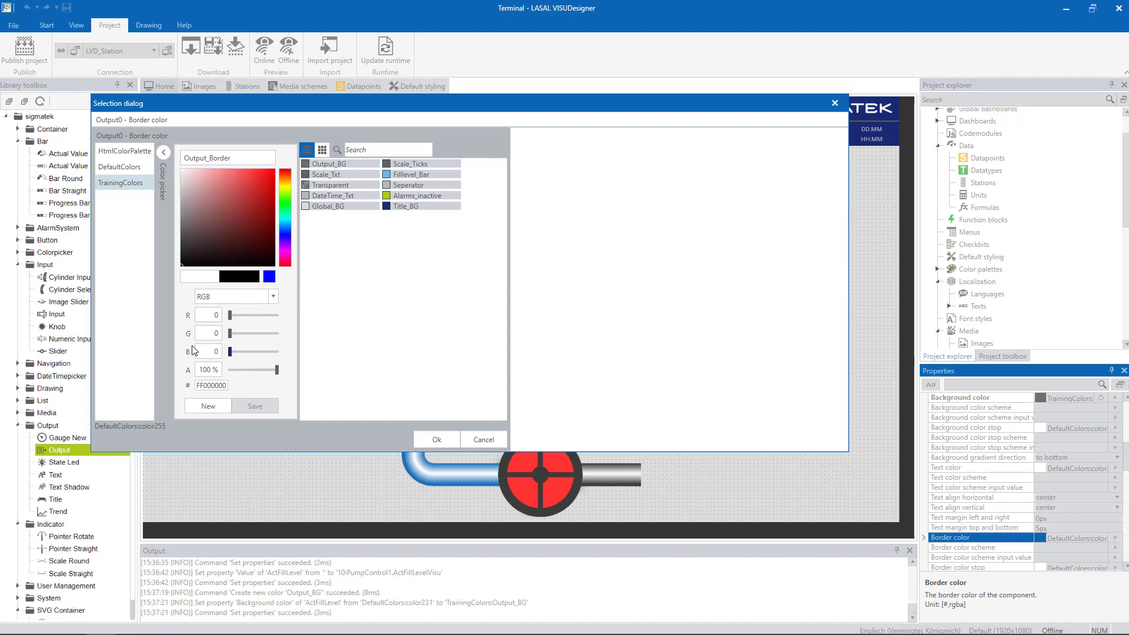
pyautogui.click(214, 405)
pyautogui.click(444, 440)
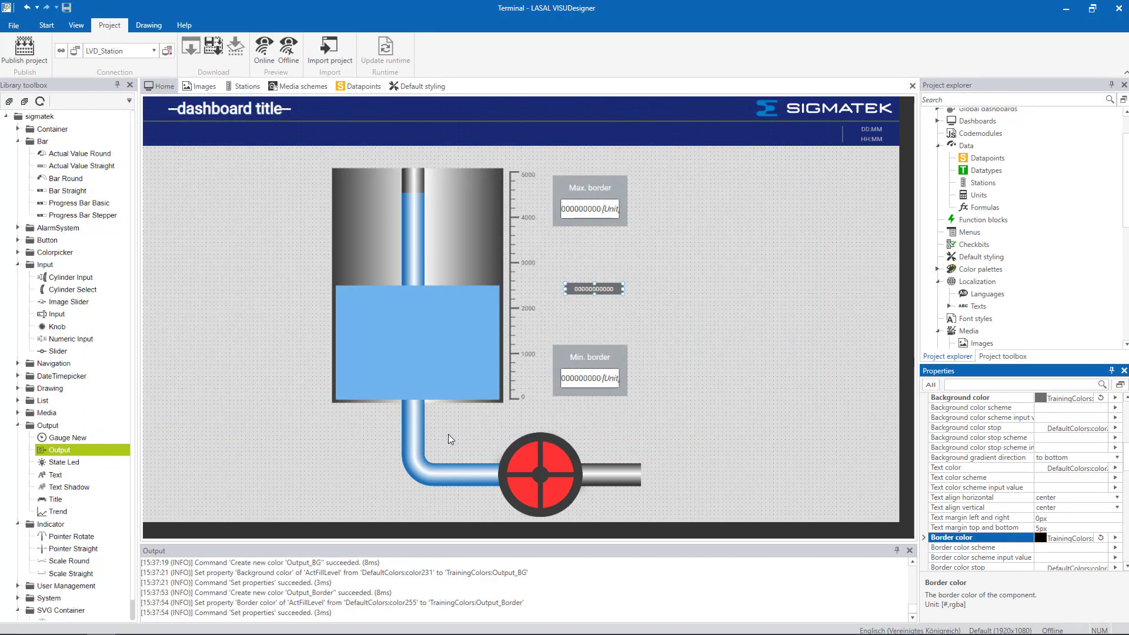
# Step: Show the unit in the ActFillLevel output and assign the InputBorders_Unit font style to it
pyautogui.scroll(-9, 992, 481)
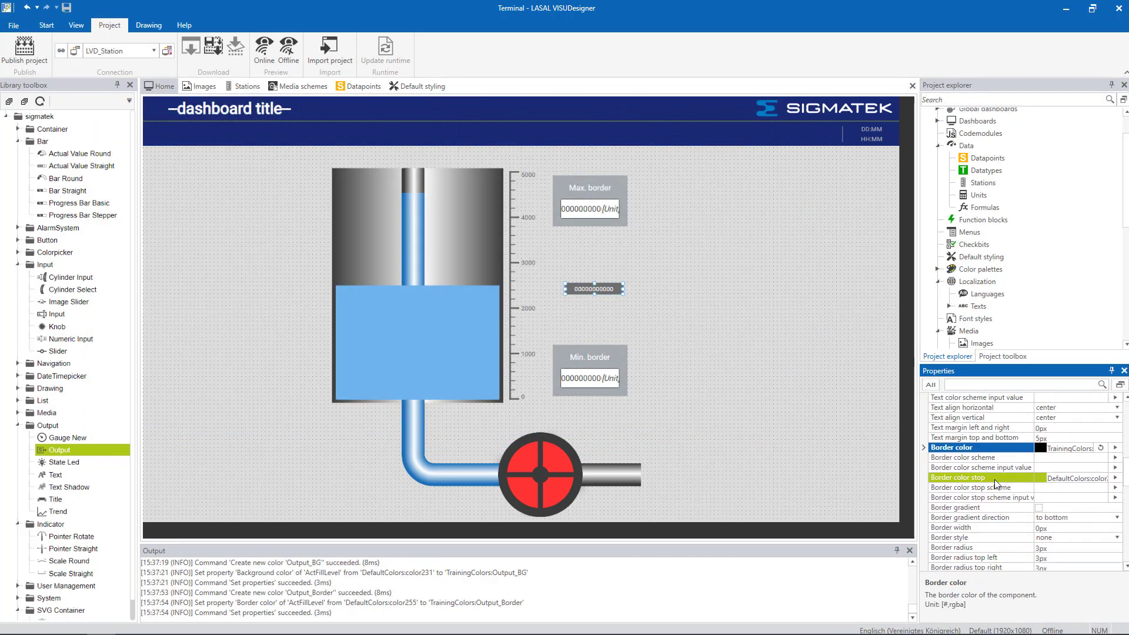
pyautogui.scroll(-1, 993, 481)
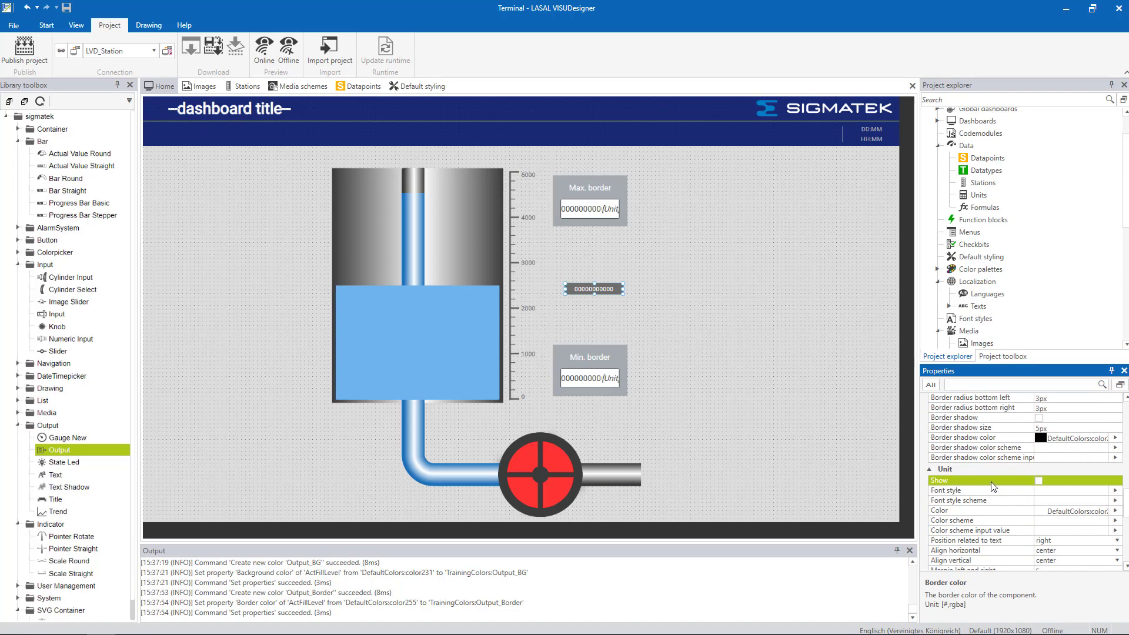
pyautogui.click(1038, 480)
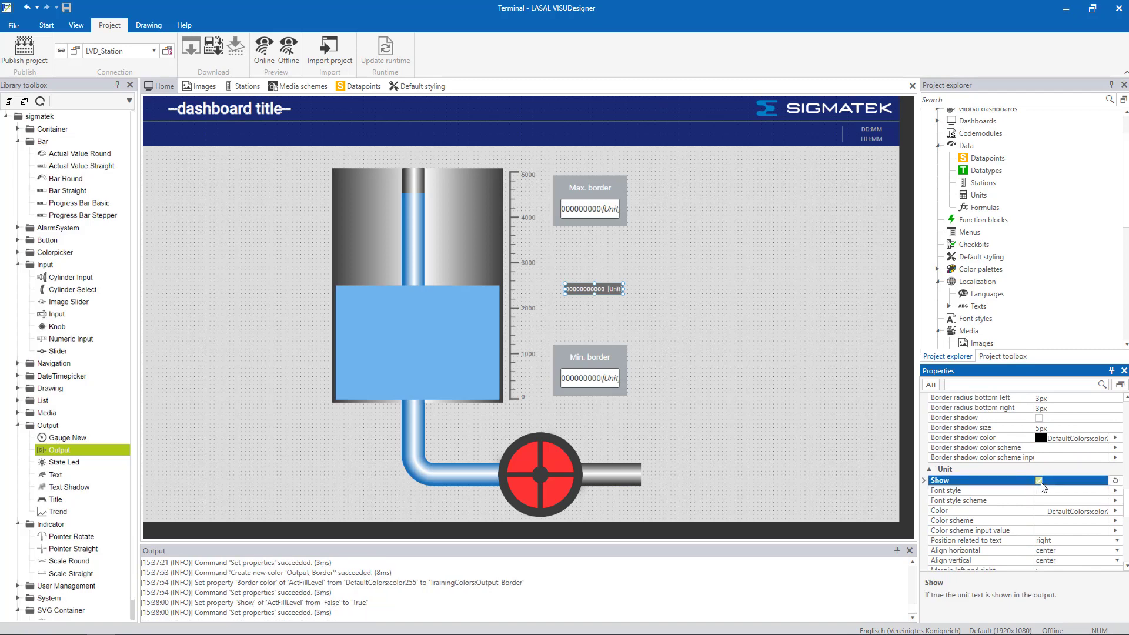
pyautogui.click(1115, 490)
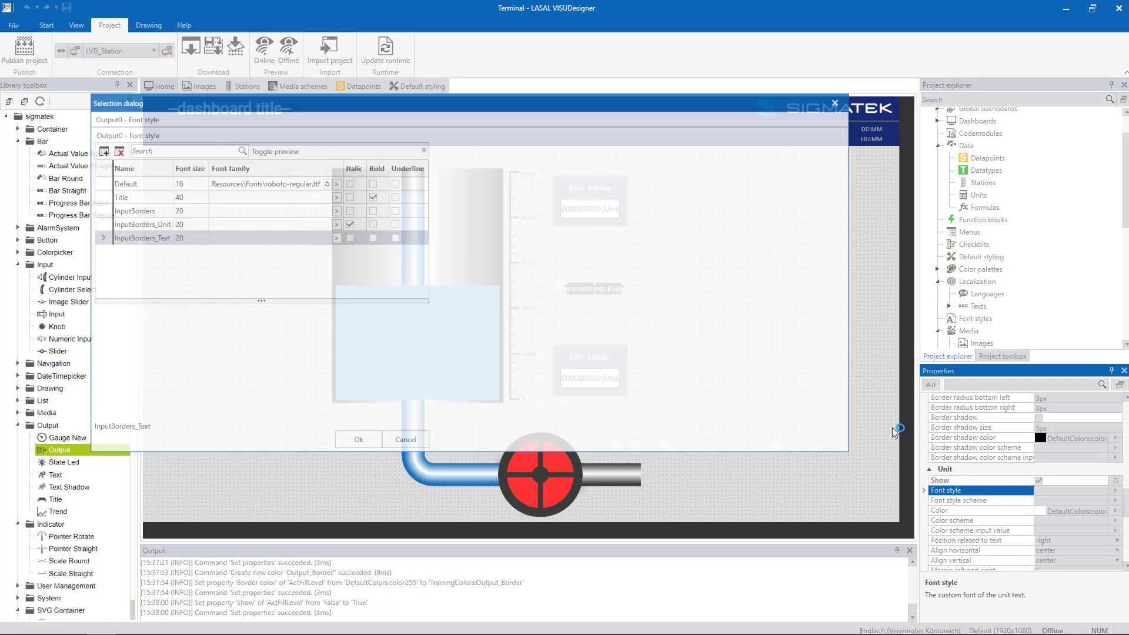
pyautogui.click(165, 226)
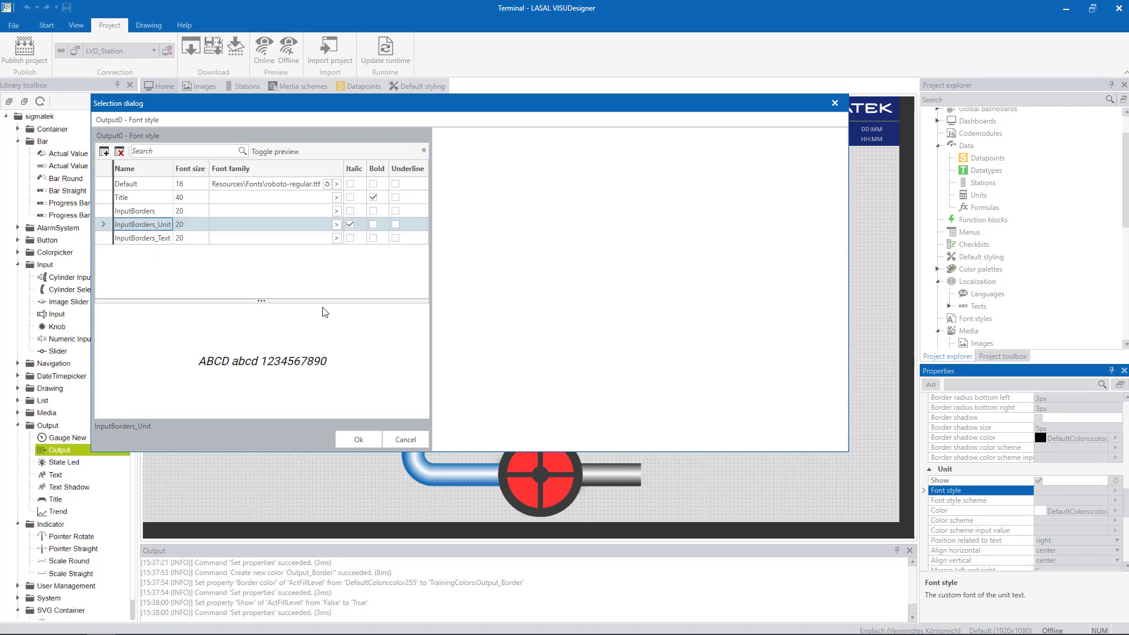
pyautogui.click(371, 441)
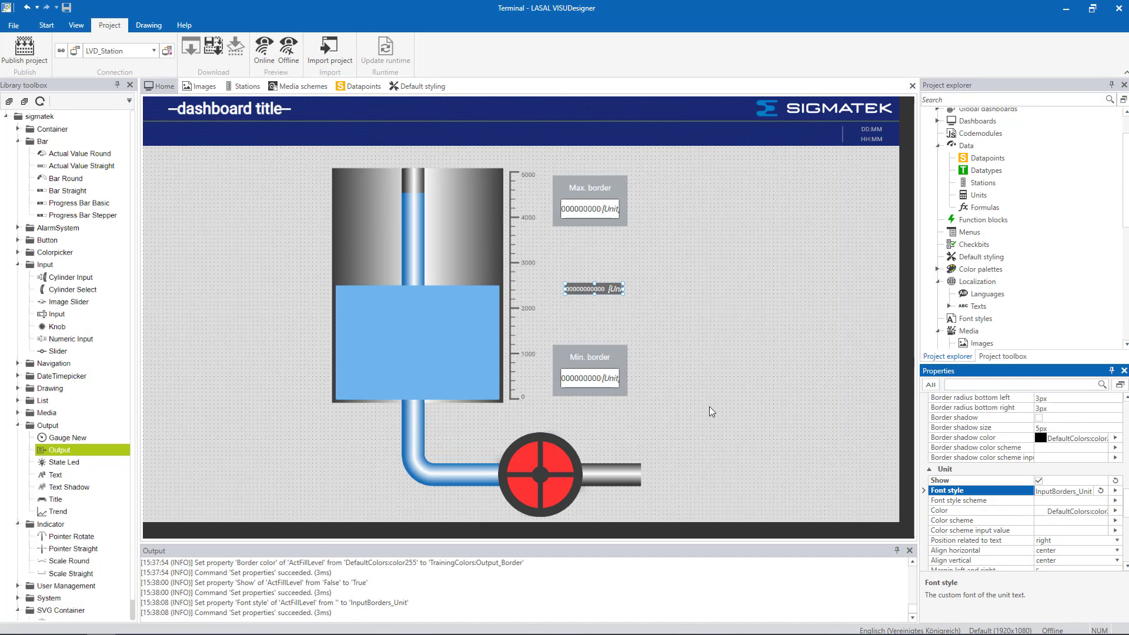
# Step: Set the ActFillLevel output's main font style to InputBorders
pyautogui.scroll(4, 1035, 450)
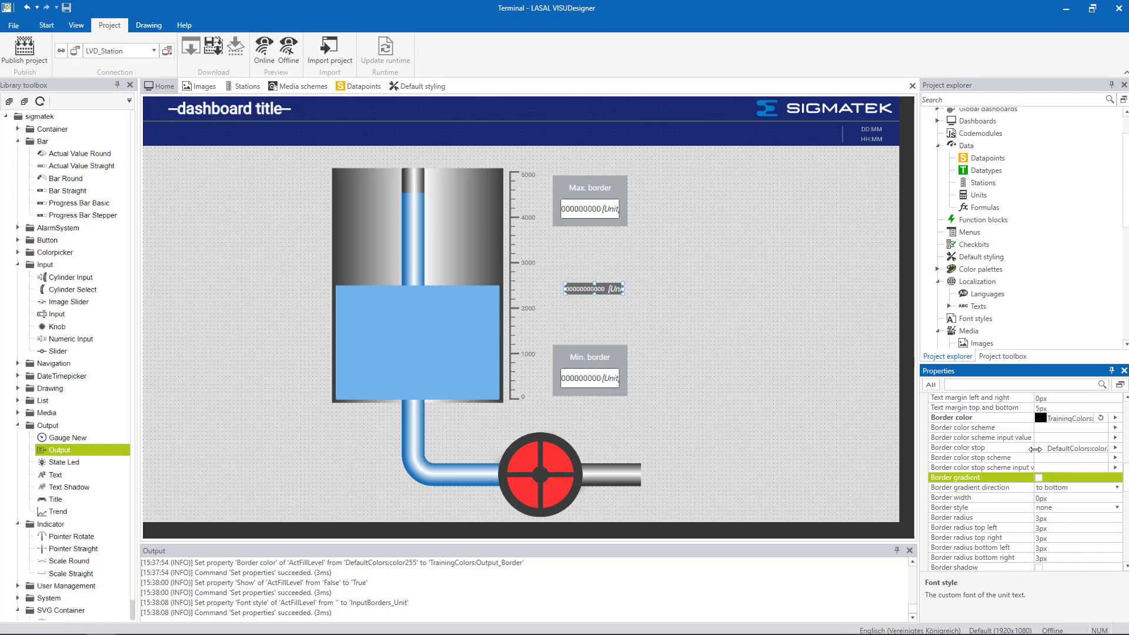
pyautogui.scroll(6, 1029, 458)
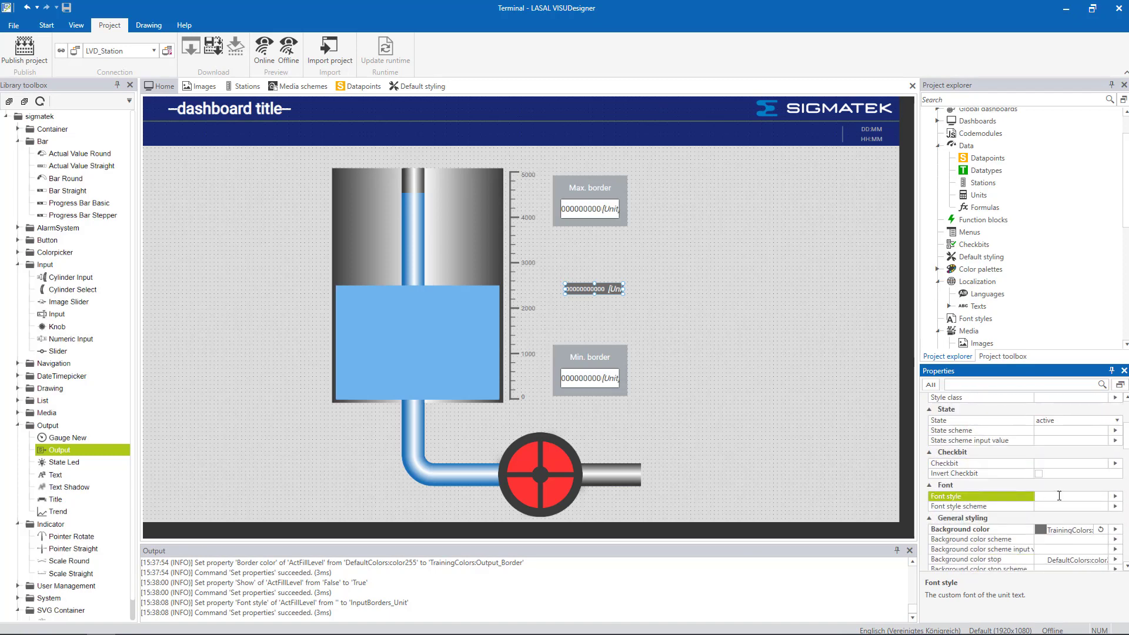
pyautogui.click(1114, 495)
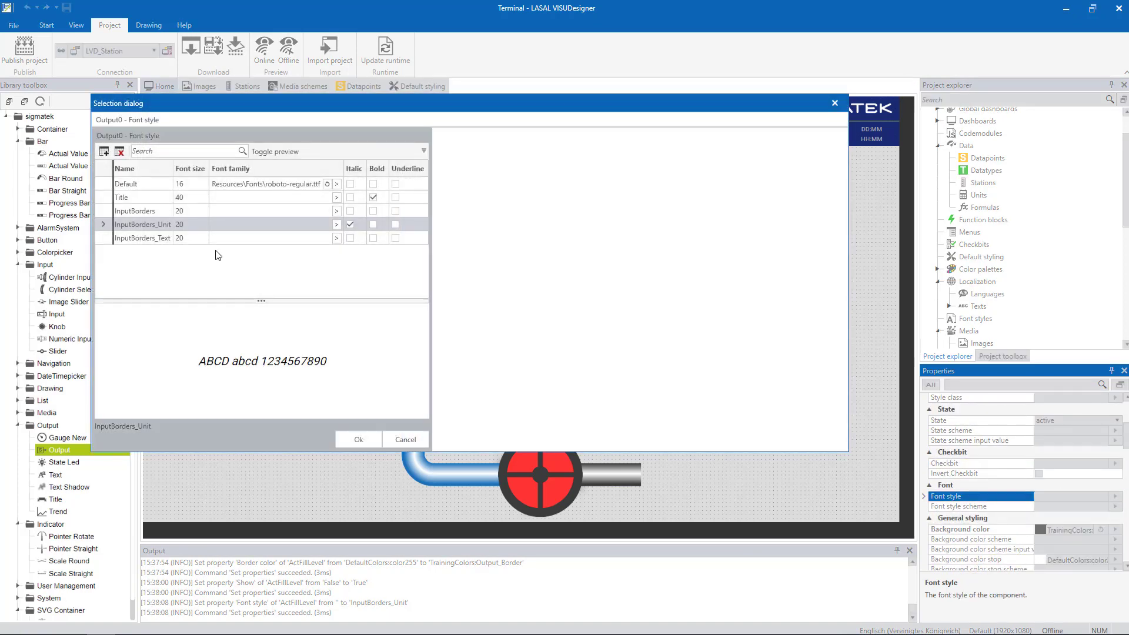
pyautogui.click(139, 213)
pyautogui.click(365, 441)
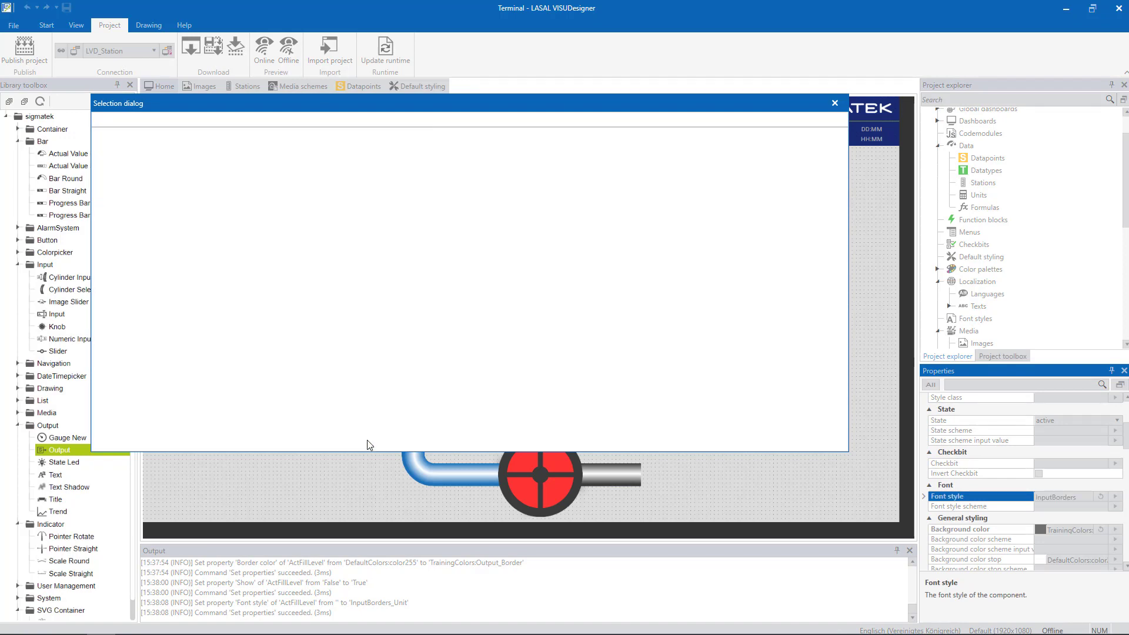
# Step: Give the ActFillLevel output a solid border with a width of 1 px
pyautogui.scroll(-6, 1007, 482)
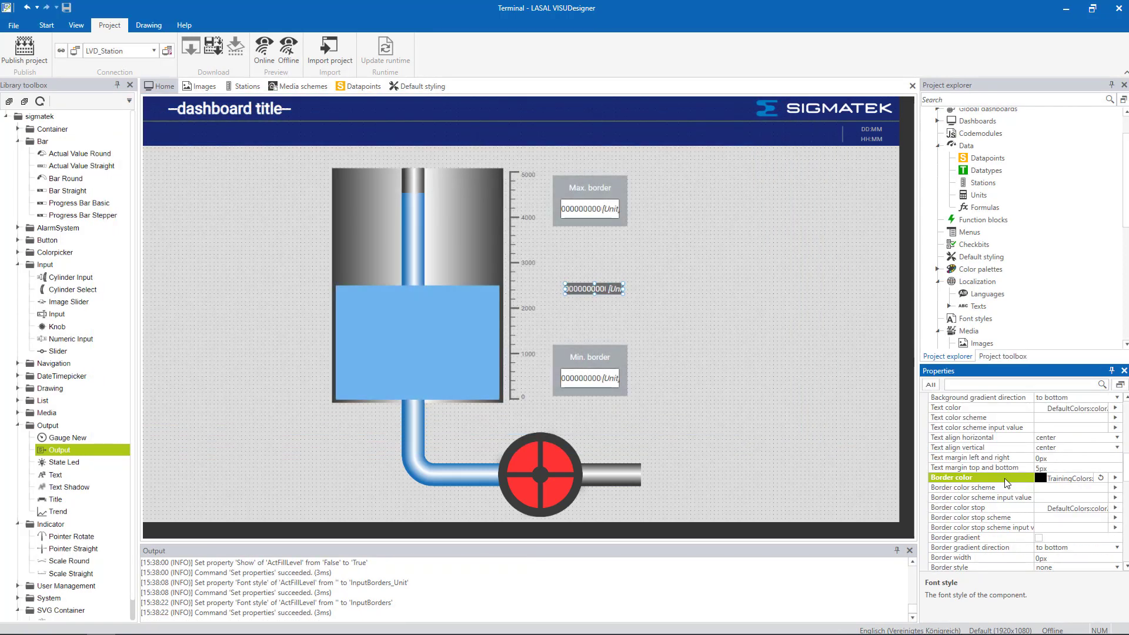
pyautogui.scroll(-1, 1005, 478)
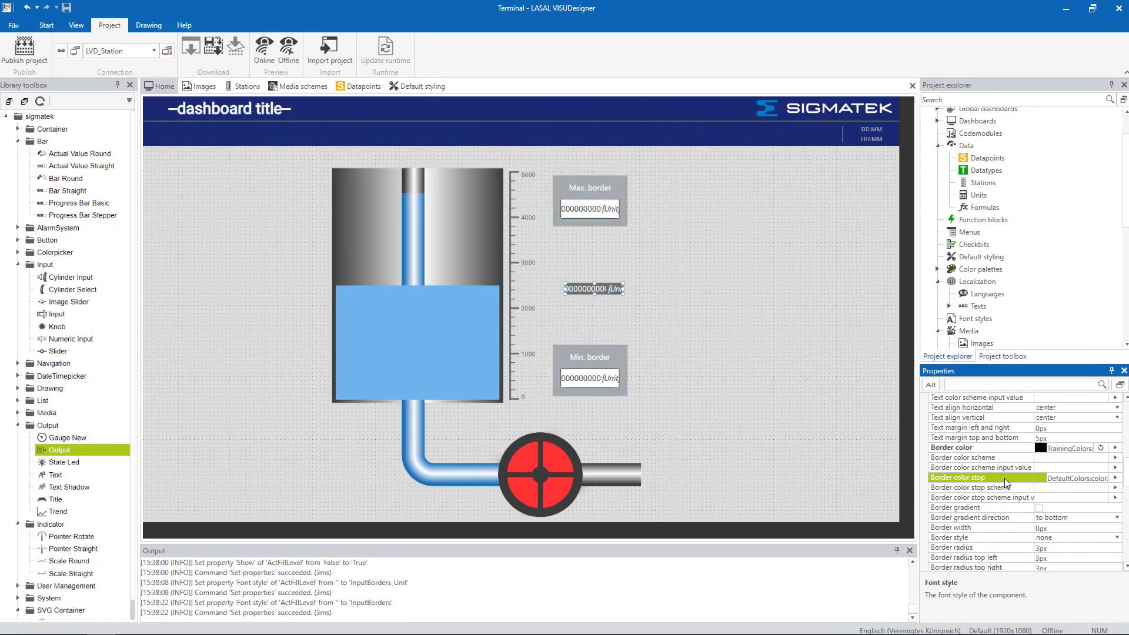
pyautogui.click(1064, 528)
pyautogui.write('1')
pyautogui.press('Return')
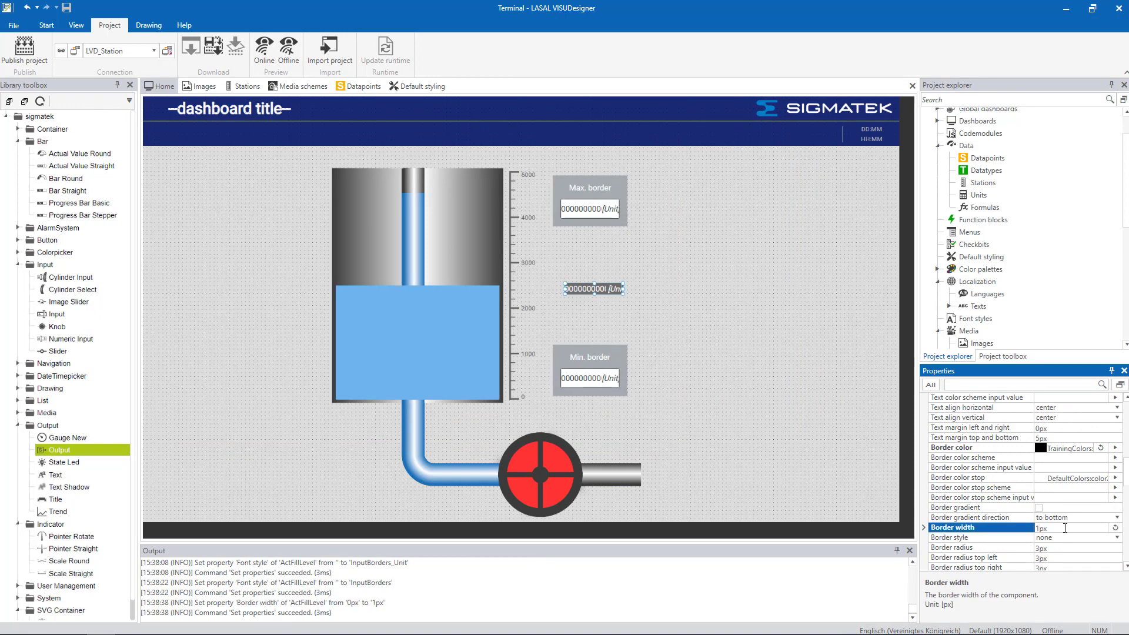
pyautogui.click(1058, 537)
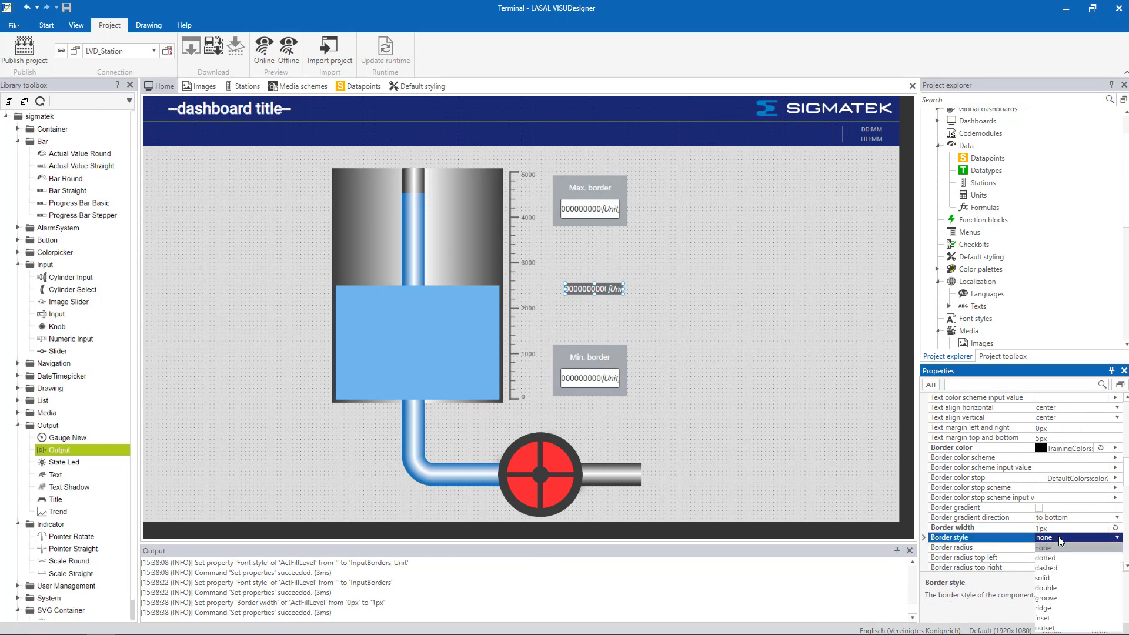
pyautogui.click(1053, 578)
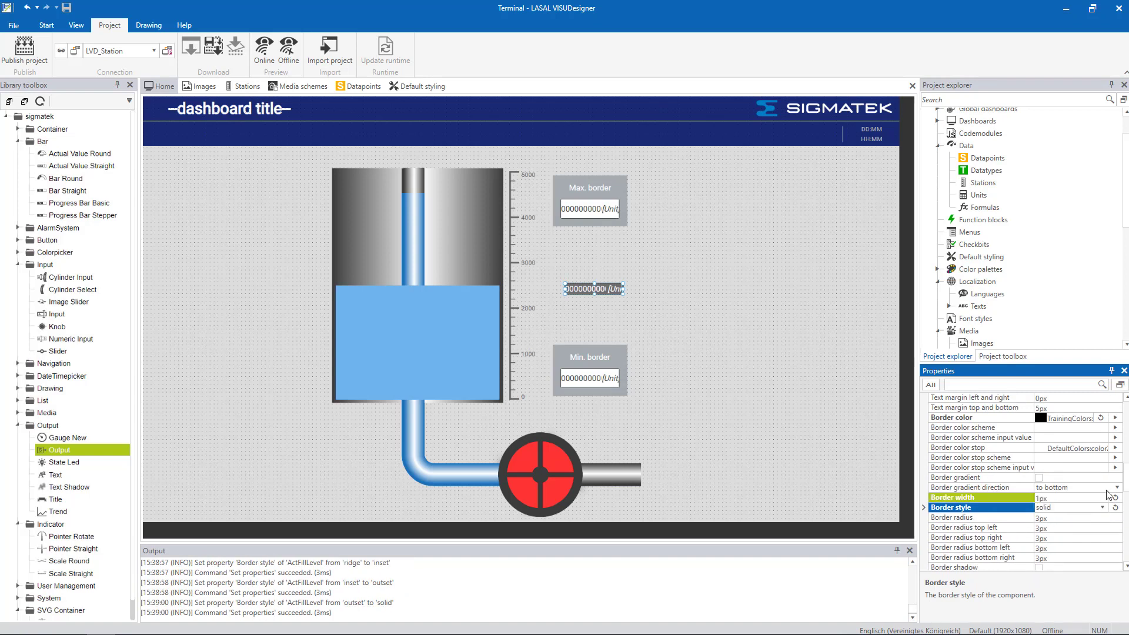
# Step: Position the ActFillLevel output at top 470 px and left 1060 px, with a height of 50 px
pyautogui.scroll(-5, 1039, 406)
pyautogui.scroll(-5, 1038, 406)
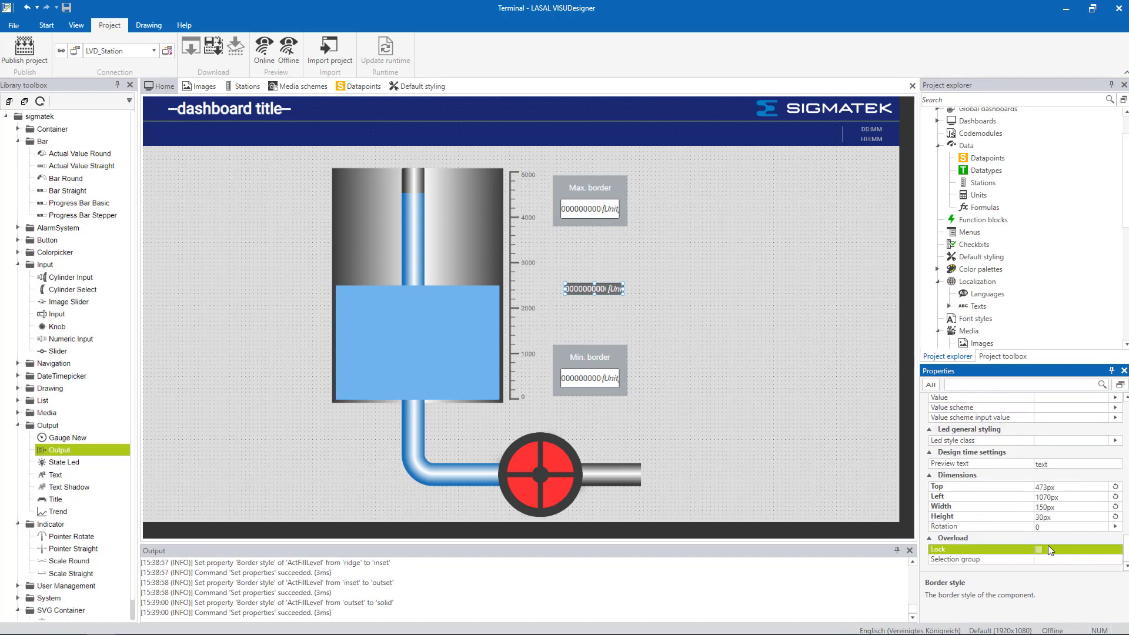
pyautogui.click(1072, 488)
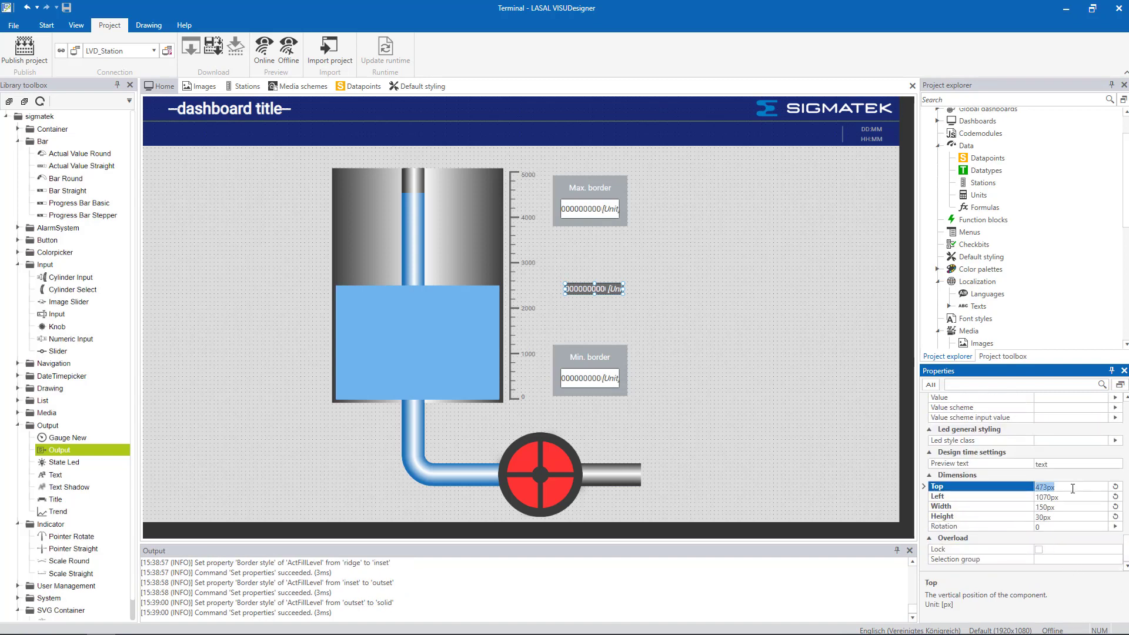
pyautogui.write('470')
pyautogui.press('Return')
pyautogui.click(1073, 497)
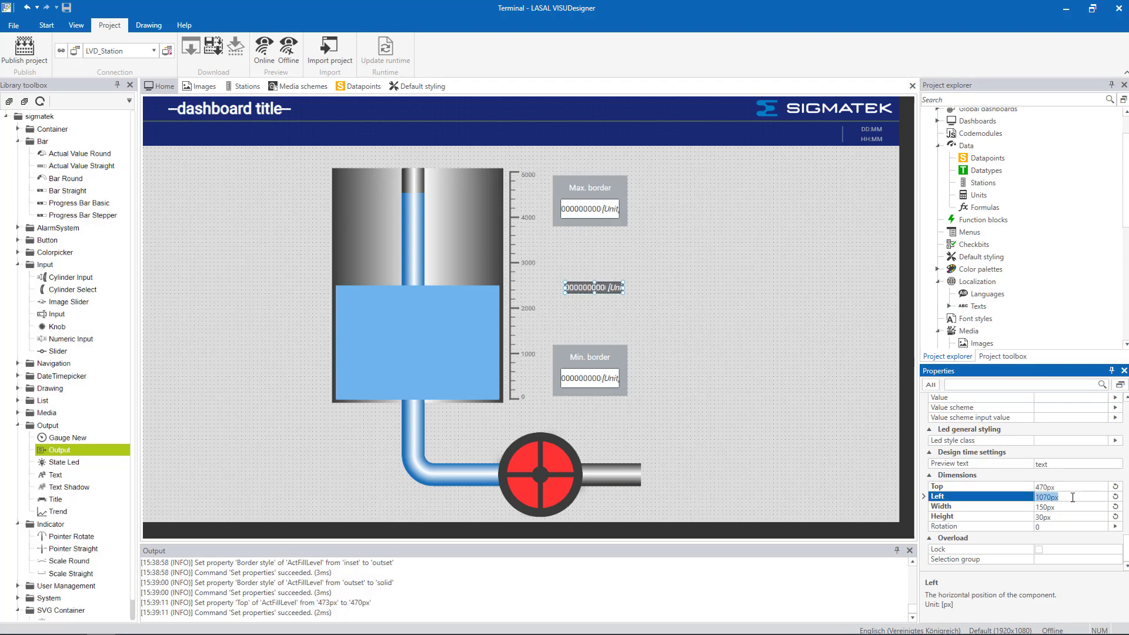
pyautogui.write('10')
pyautogui.press('Return')
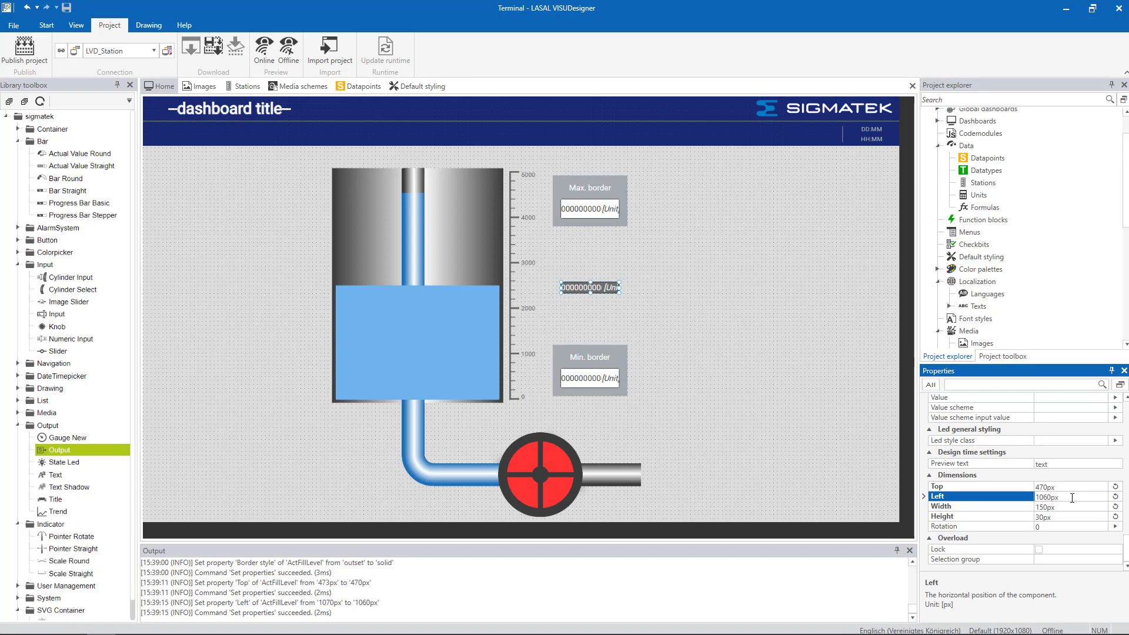
pyautogui.click(1065, 516)
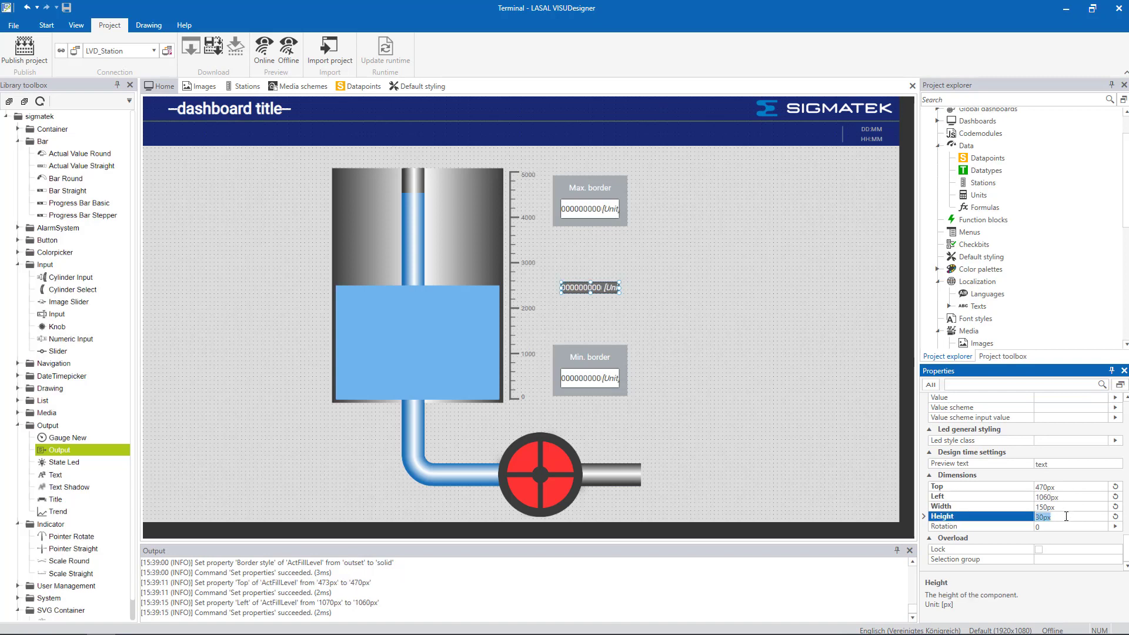
pyautogui.write('50')
pyautogui.press('Return')
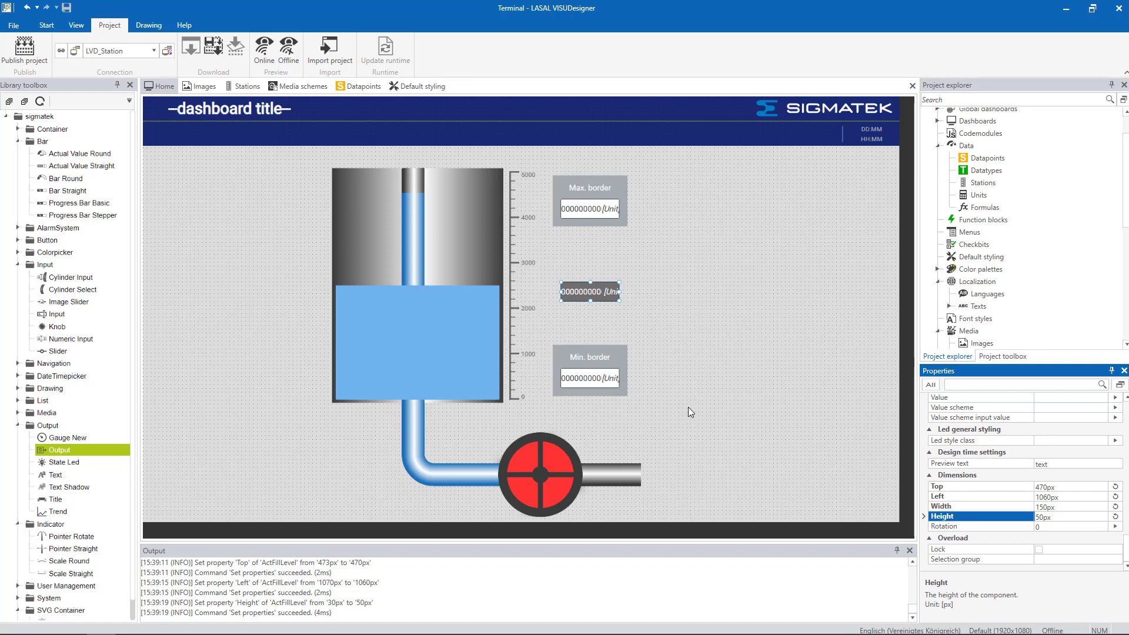
# Step: Place the datapoint text for the ActFillLevel output and move it just above the output, to about top 430 px and left 1050 px
pyautogui.rightClick(603, 299)
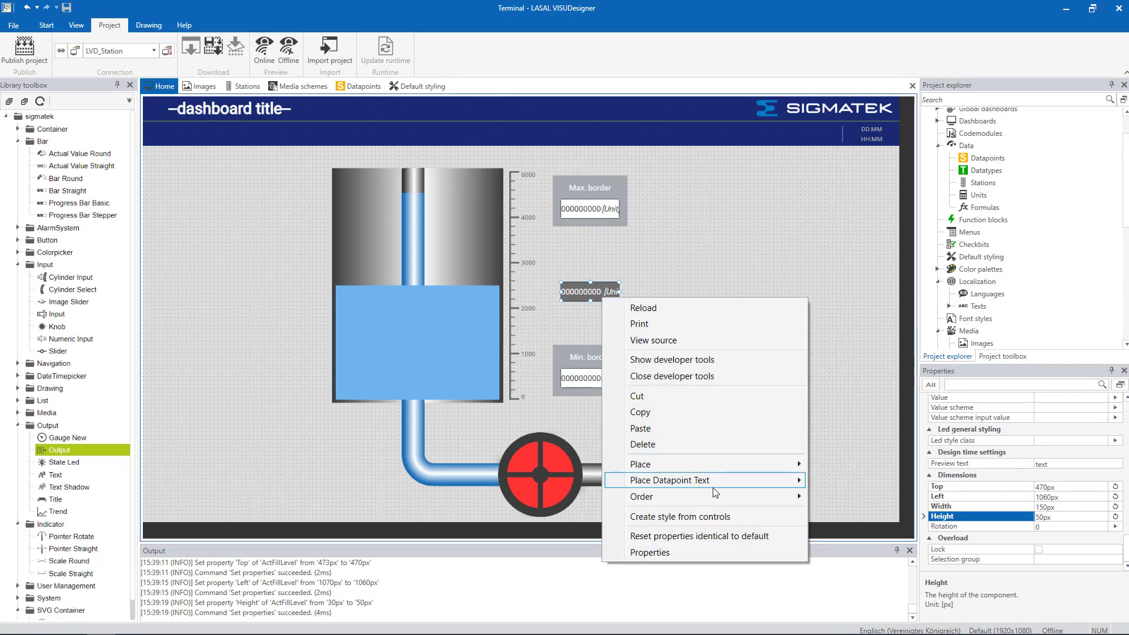
pyautogui.click(842, 479)
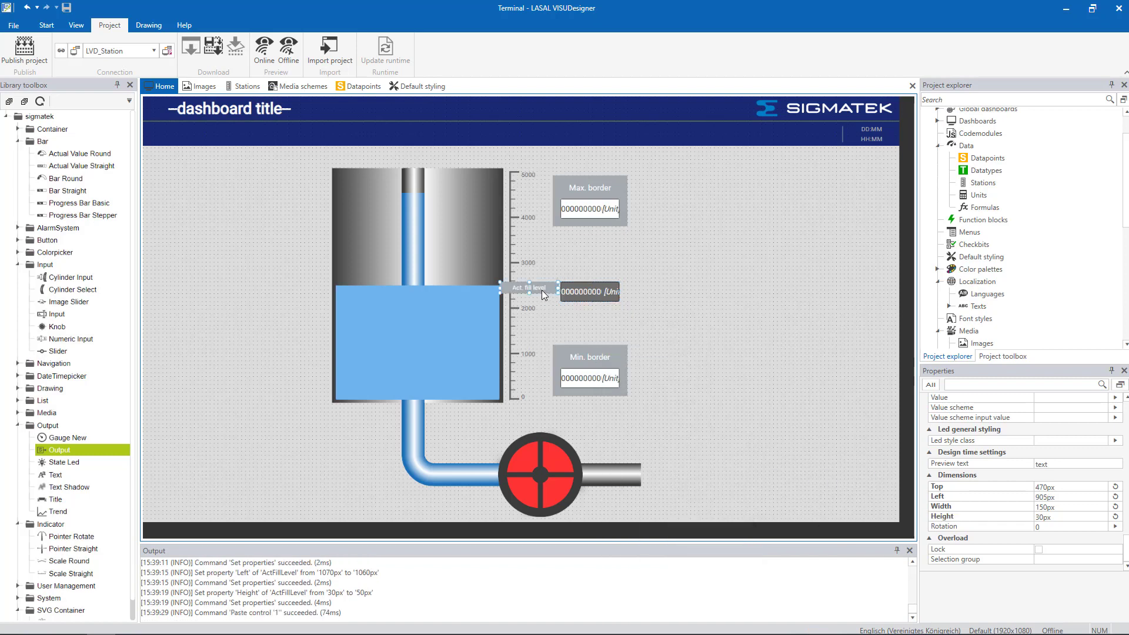
pyautogui.moveTo(542, 294); pyautogui.dragTo(600, 280)
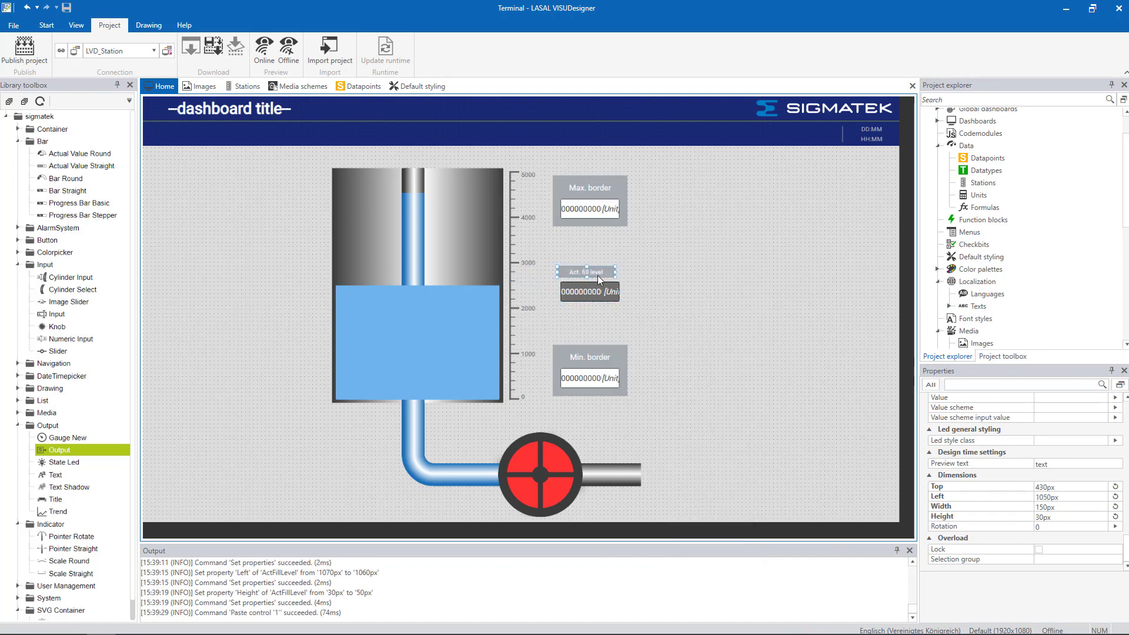
# Step: Send the Act. fill level text to the back and set its font style to InputBorders_Text
pyautogui.rightClick(598, 276)
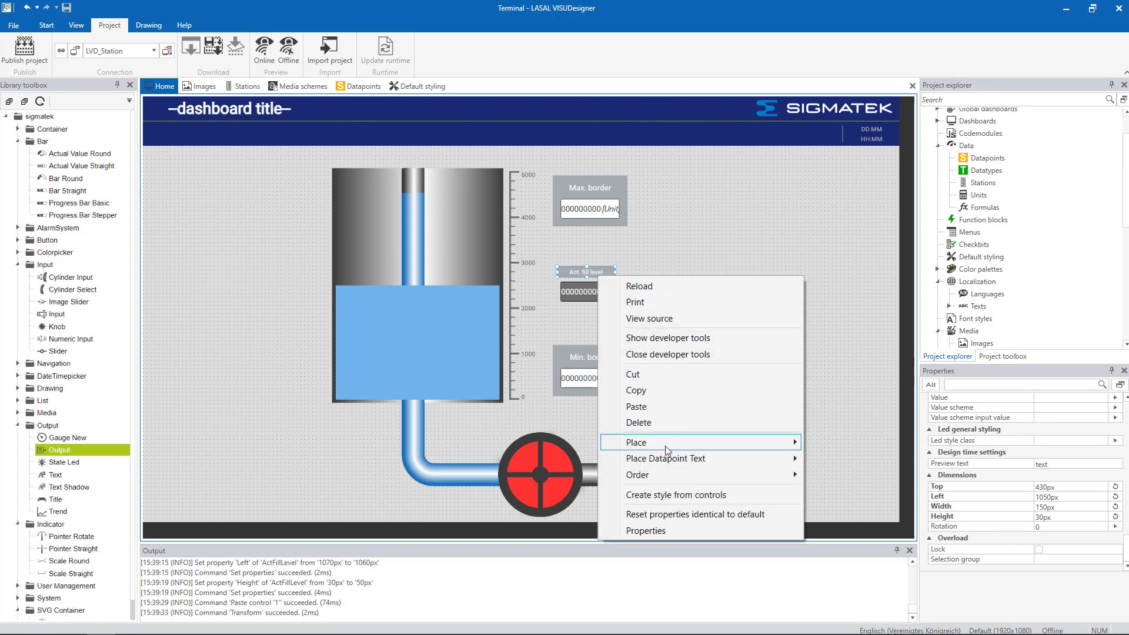
pyautogui.click(812, 471)
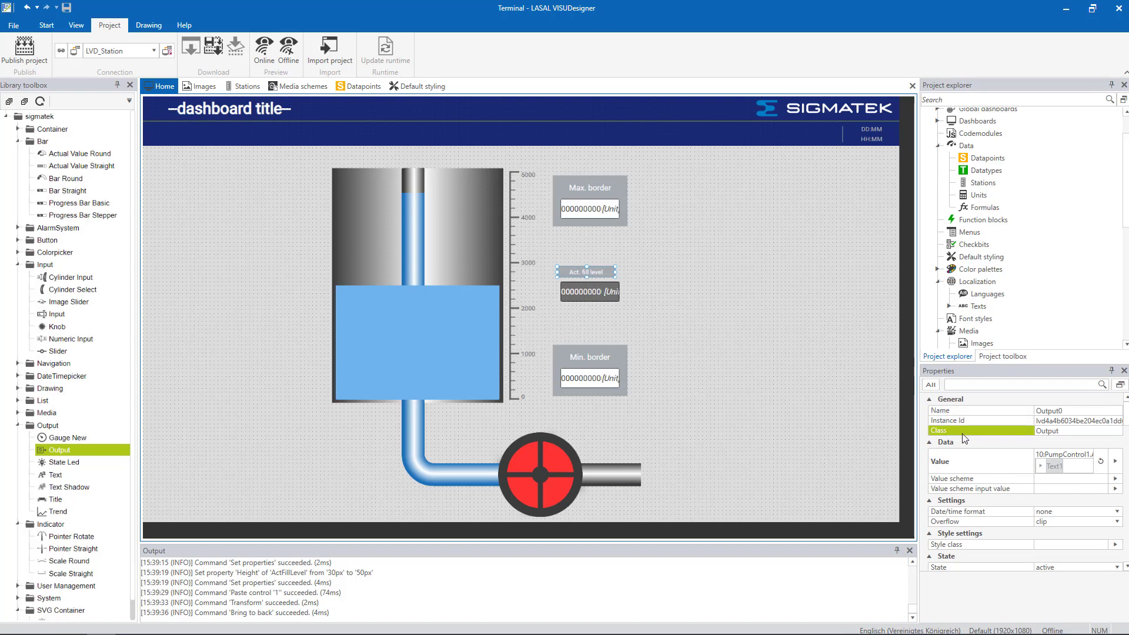
pyautogui.click(1001, 477)
pyautogui.scroll(-5, 1001, 478)
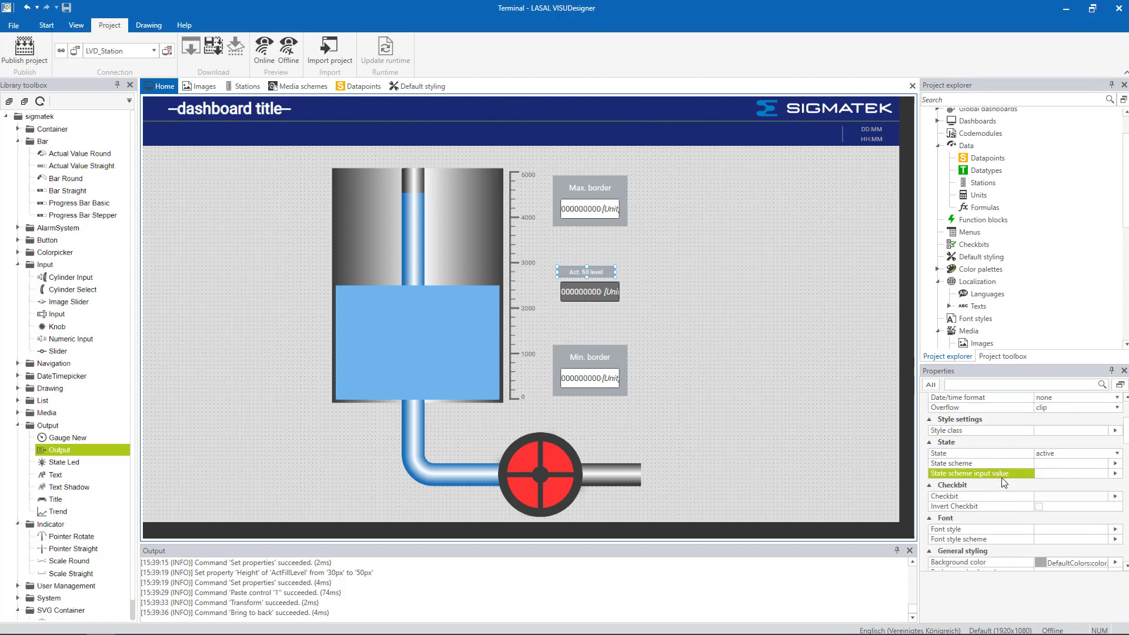
pyautogui.click(1065, 498)
pyautogui.click(1114, 498)
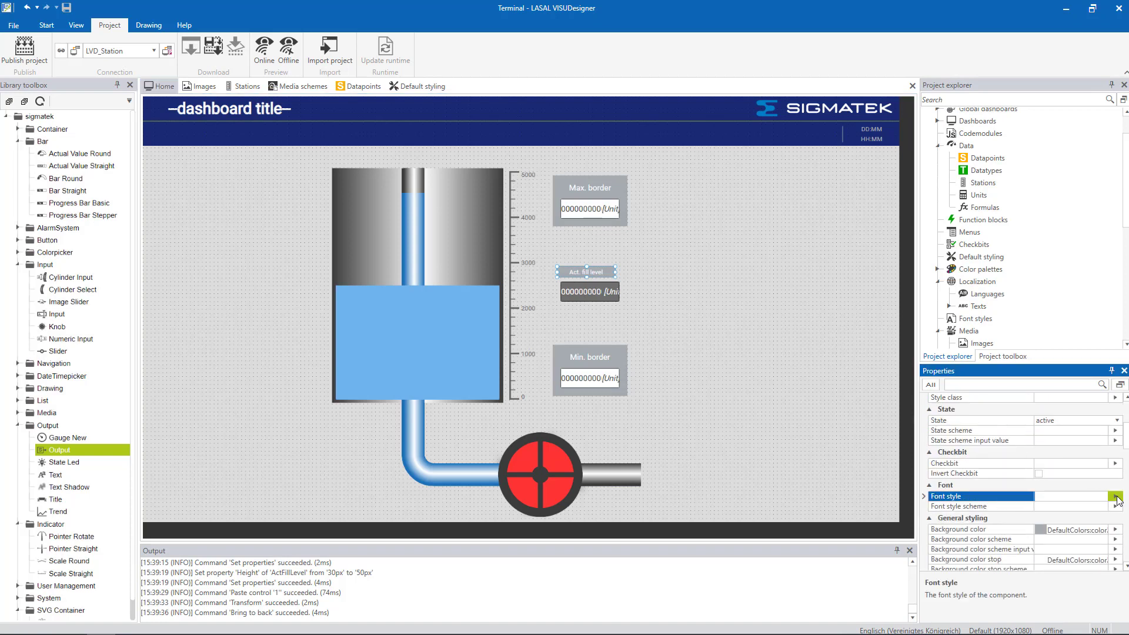
pyautogui.click(144, 237)
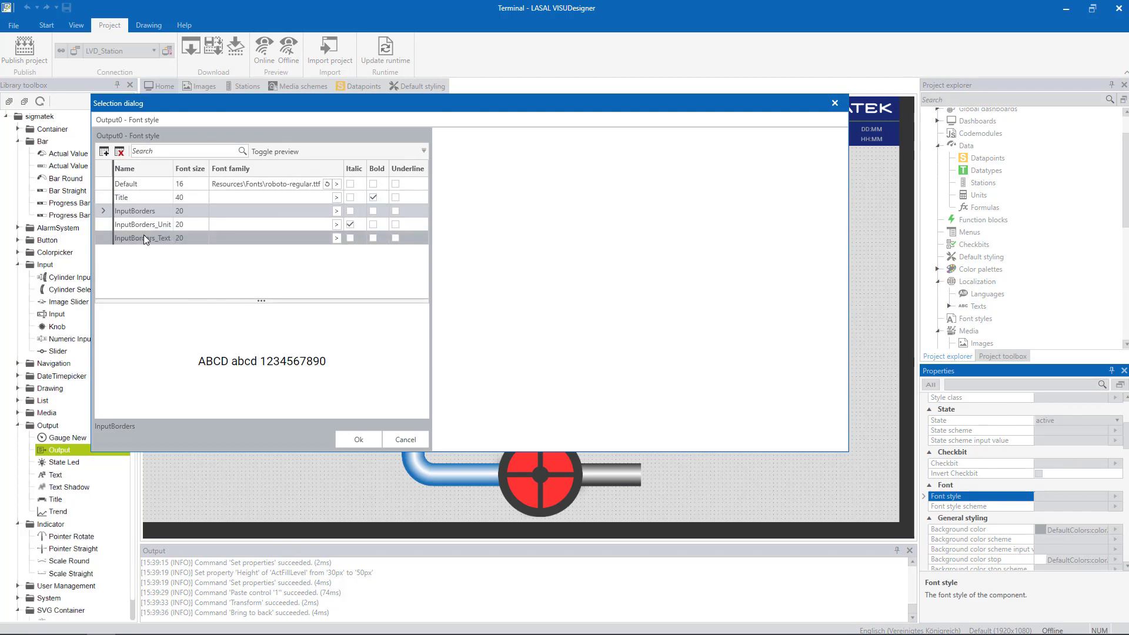
pyautogui.click(356, 439)
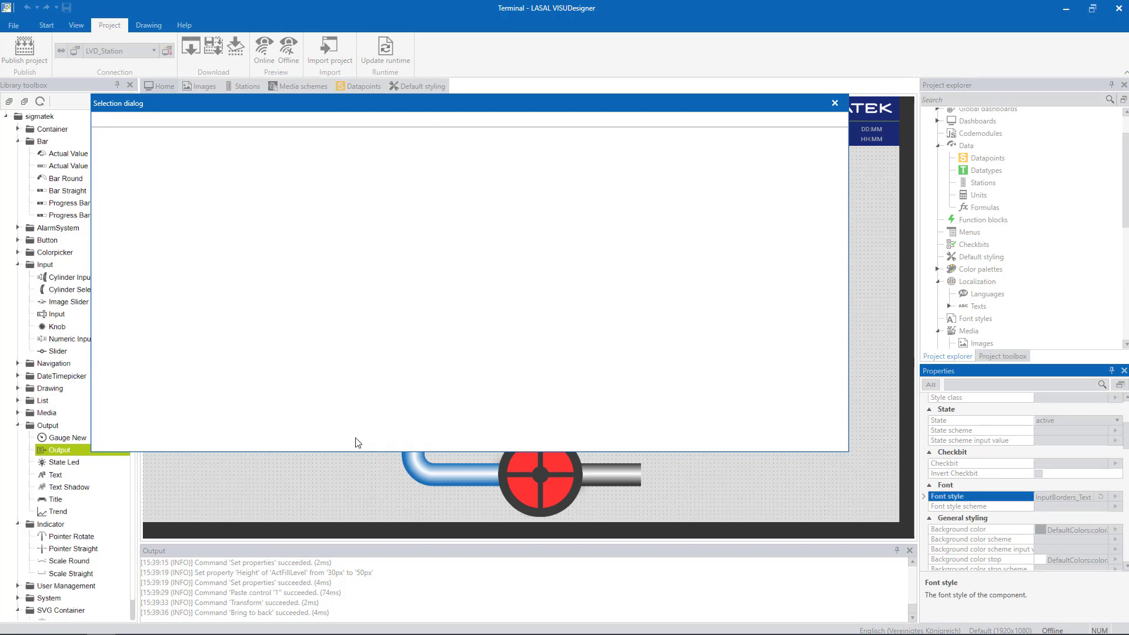
# Step: Assign the Border_Text style class to the Act. fill level text
pyautogui.scroll(2, 1022, 495)
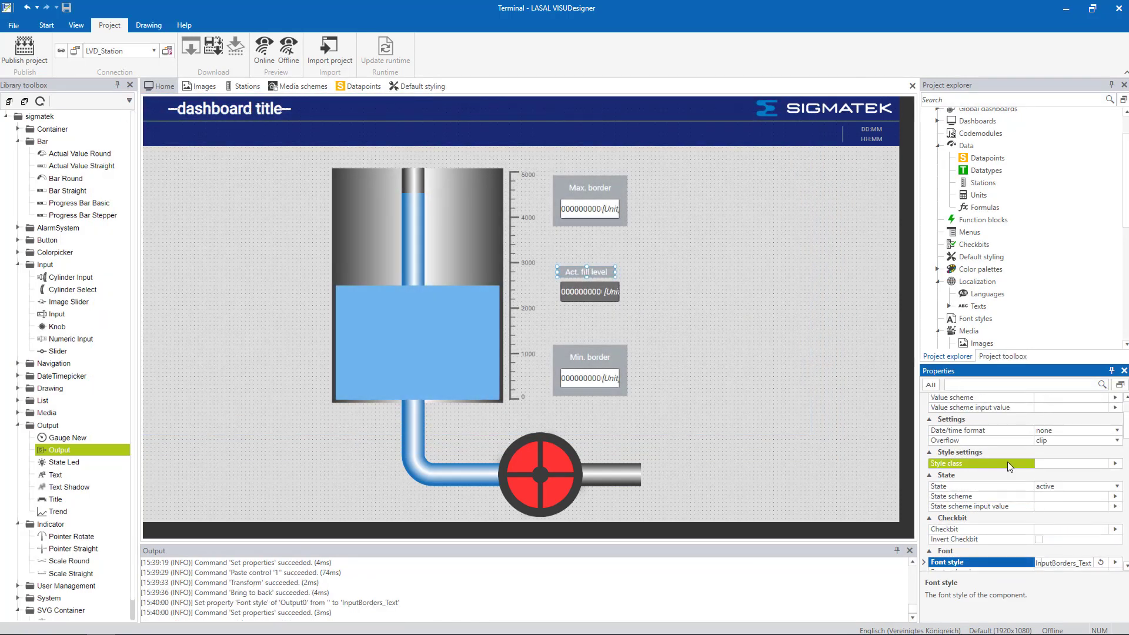
pyautogui.click(1105, 462)
pyautogui.click(1115, 463)
pyautogui.click(150, 197)
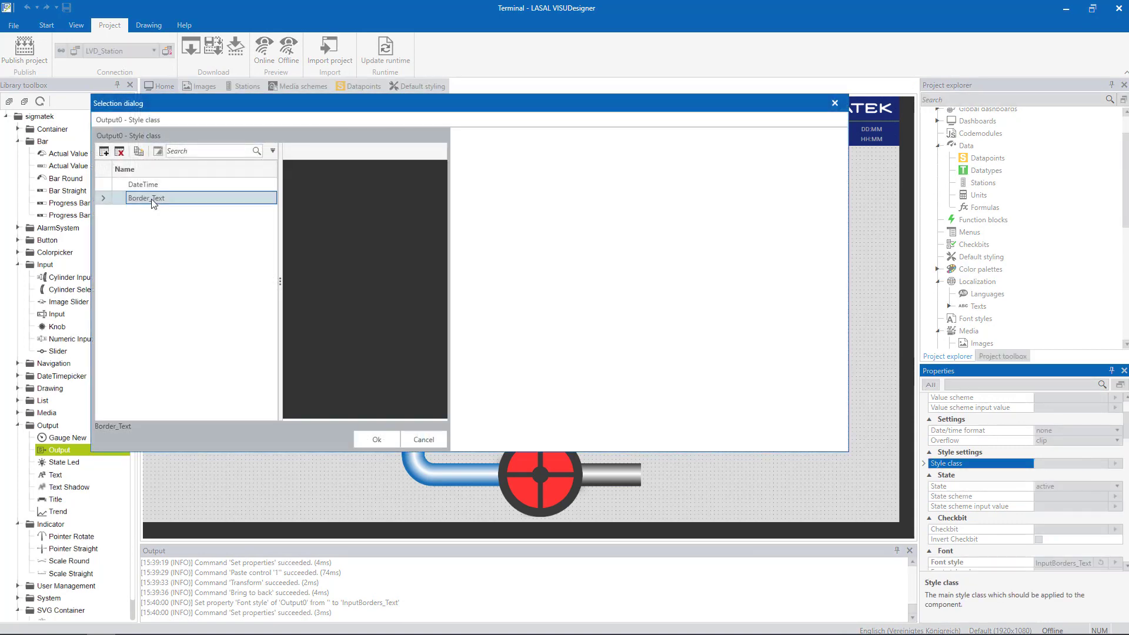
pyautogui.click(379, 437)
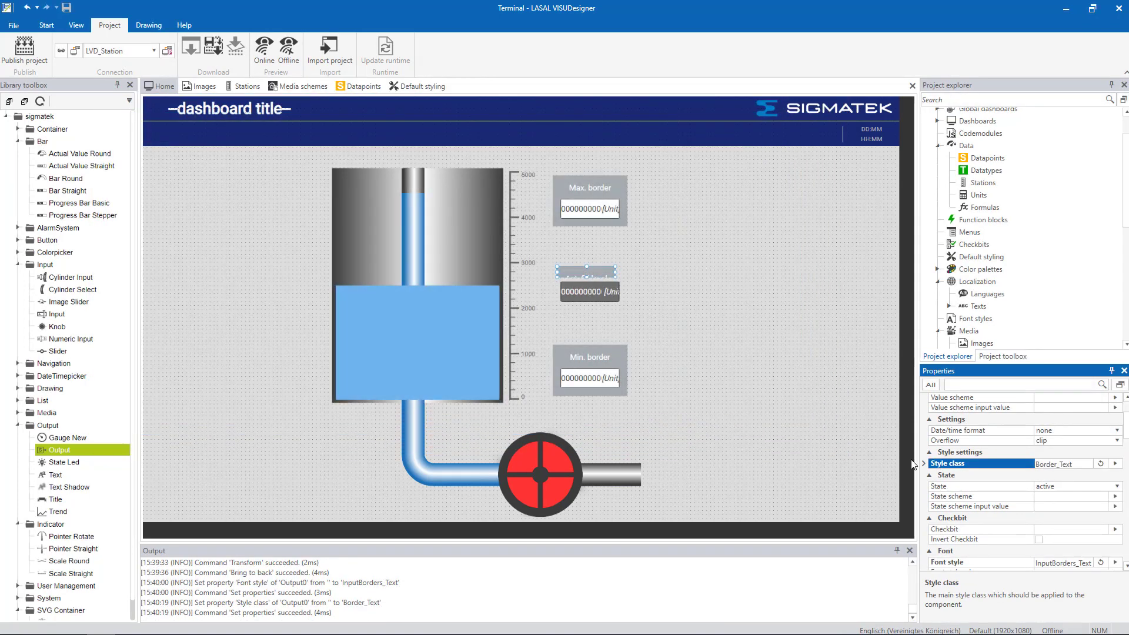
# Step: Position the Act. fill level text at top 410 px and left 1040 px
pyautogui.scroll(-4, 1010, 474)
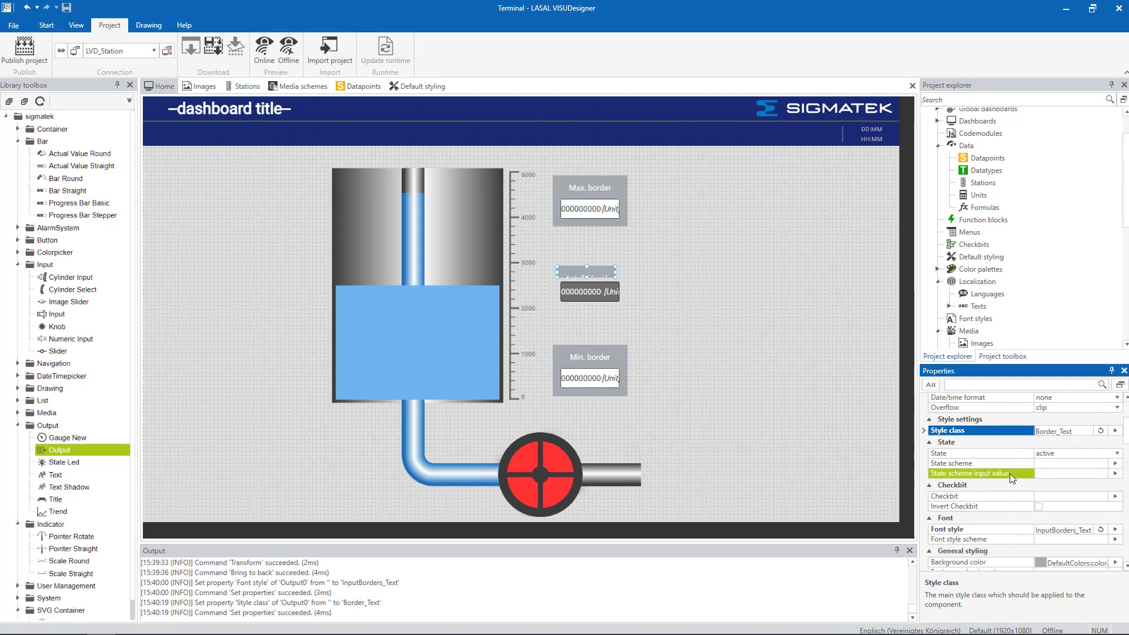
pyautogui.scroll(-6, 1010, 474)
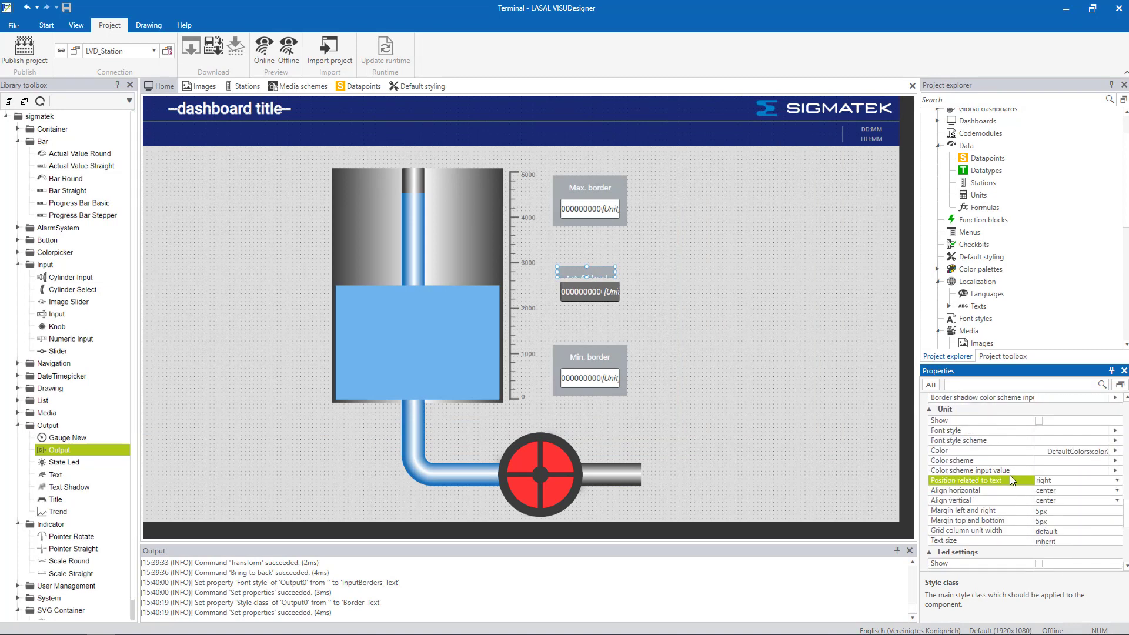
pyautogui.scroll(-1, 1011, 482)
pyautogui.click(1003, 488)
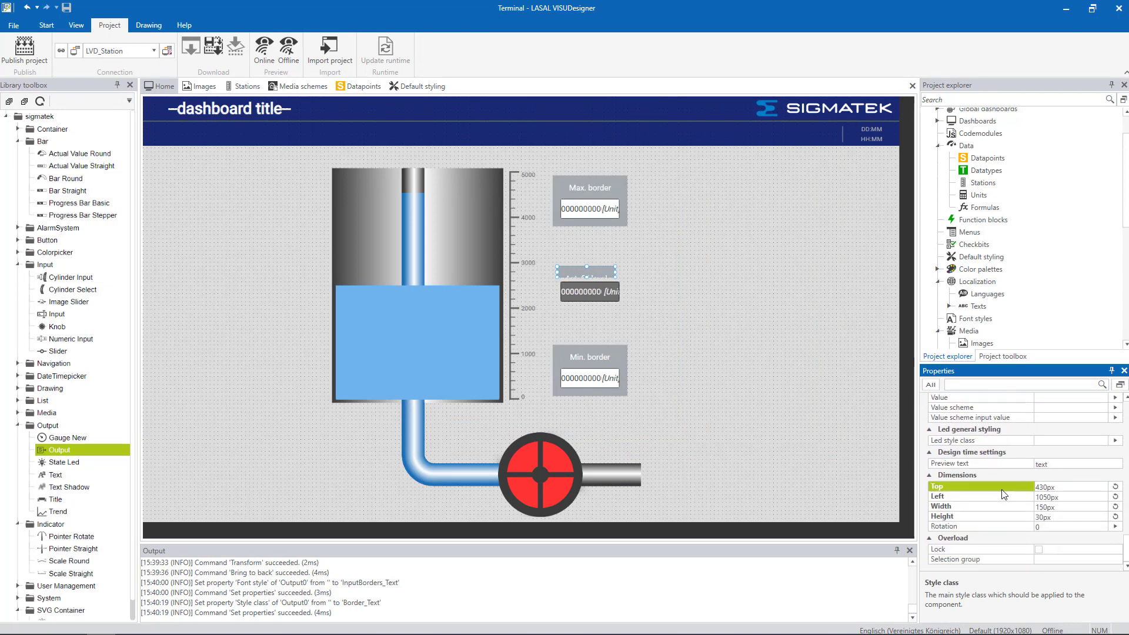
pyautogui.click(1056, 487)
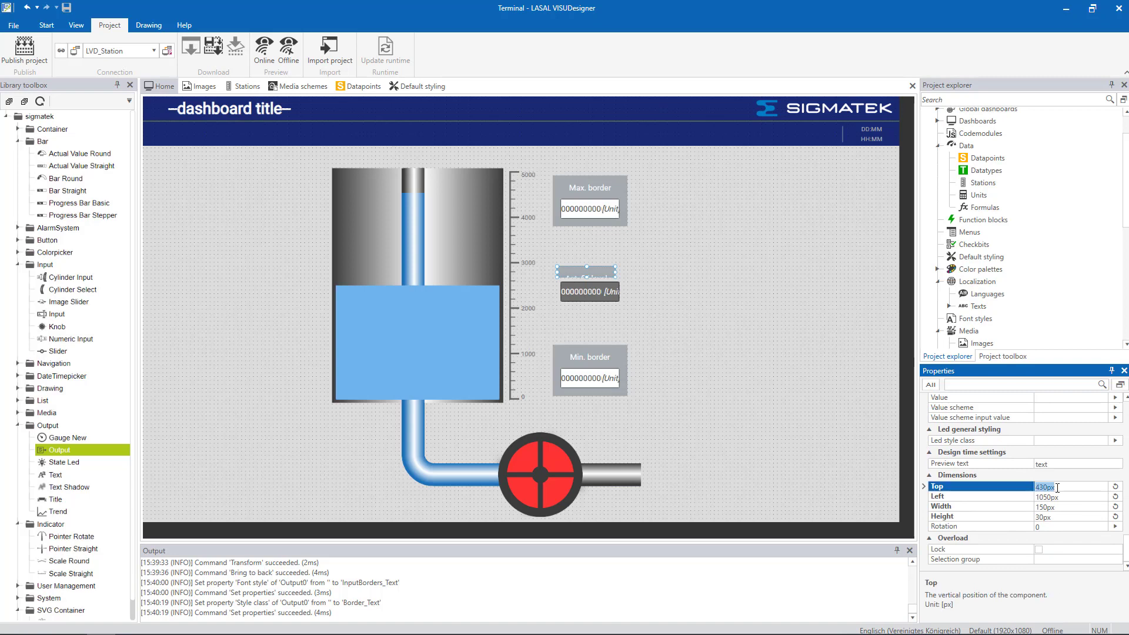
pyautogui.write('410')
pyautogui.press('Return')
pyautogui.click(1059, 497)
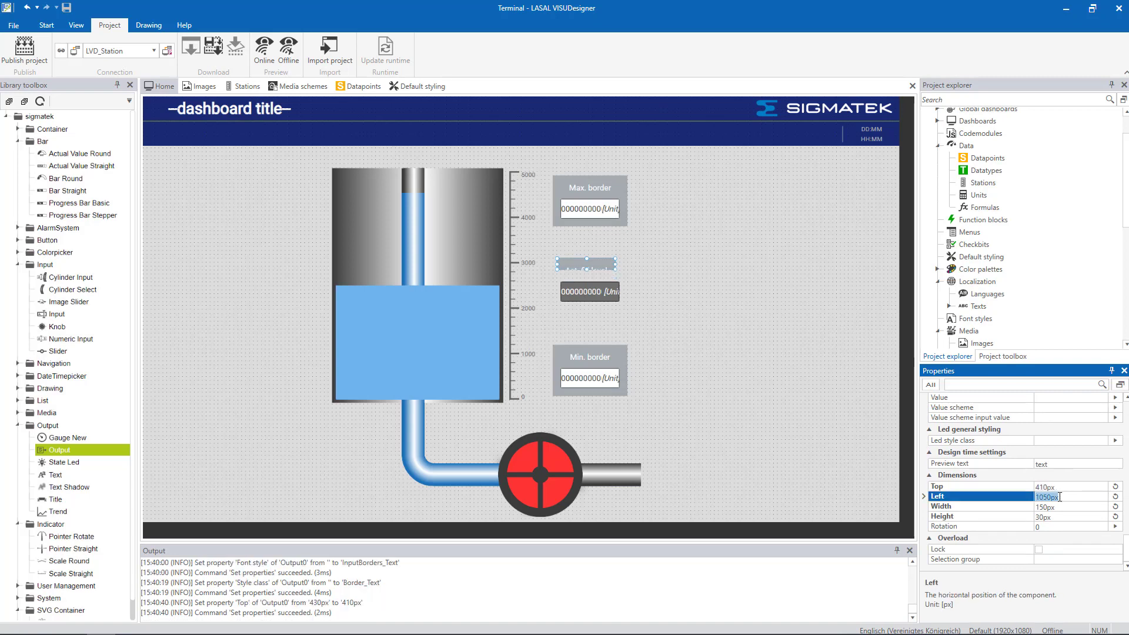
pyautogui.write('1040')
pyautogui.press('Return')
# Step: Resize the Act. fill level text to a width of 190 px and a height of 130 px
pyautogui.click(1062, 507)
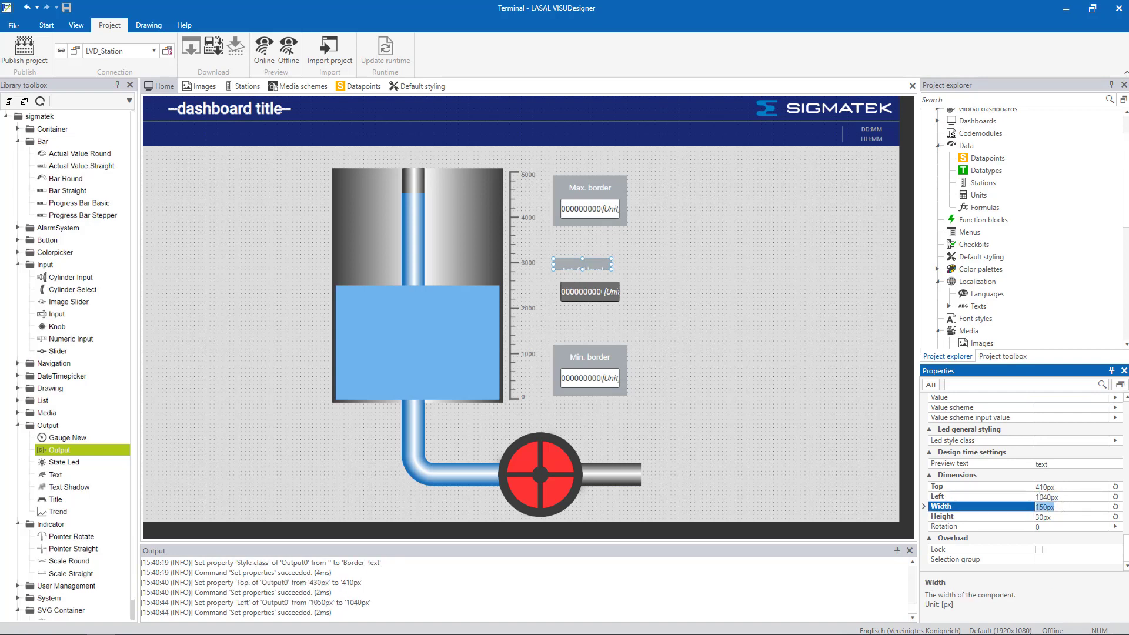
pyautogui.write('190')
pyautogui.press('Return')
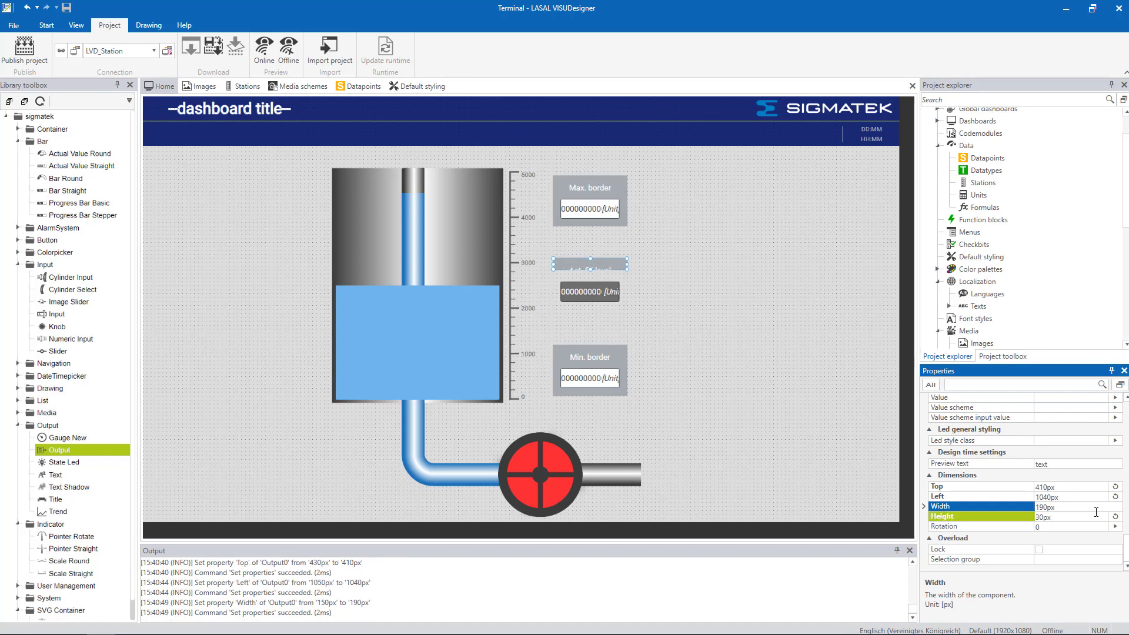
pyautogui.click(1055, 517)
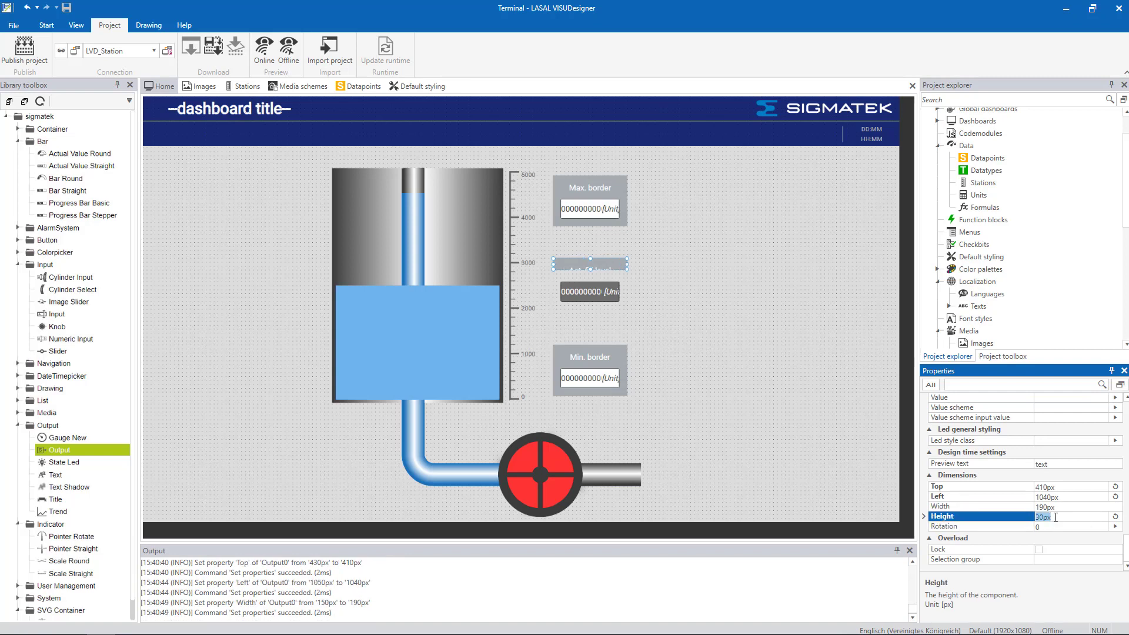
pyautogui.write('130')
pyautogui.press('Return')
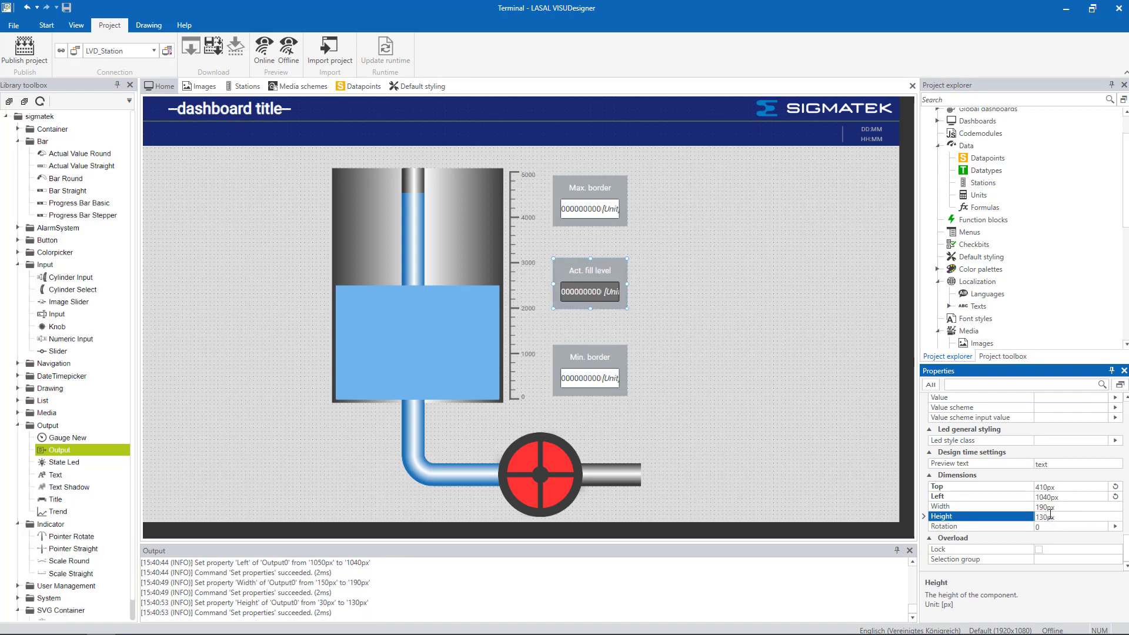
pyautogui.click(750, 404)
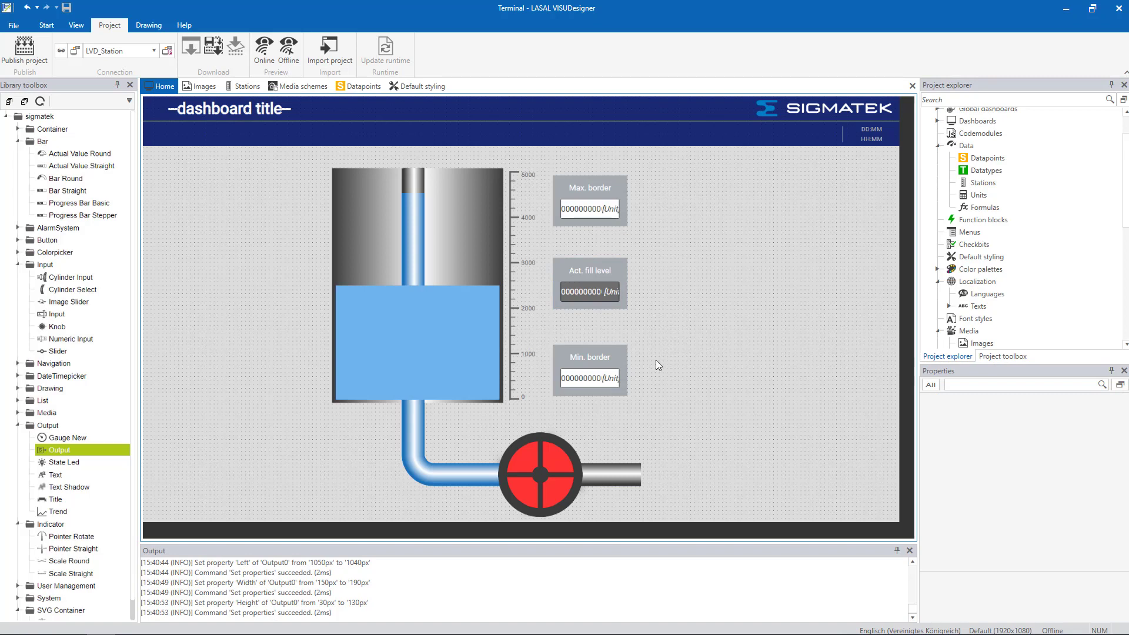
# Step: Publish the project and download the changed project files to the connected LVD_Station
pyautogui.click(34, 47)
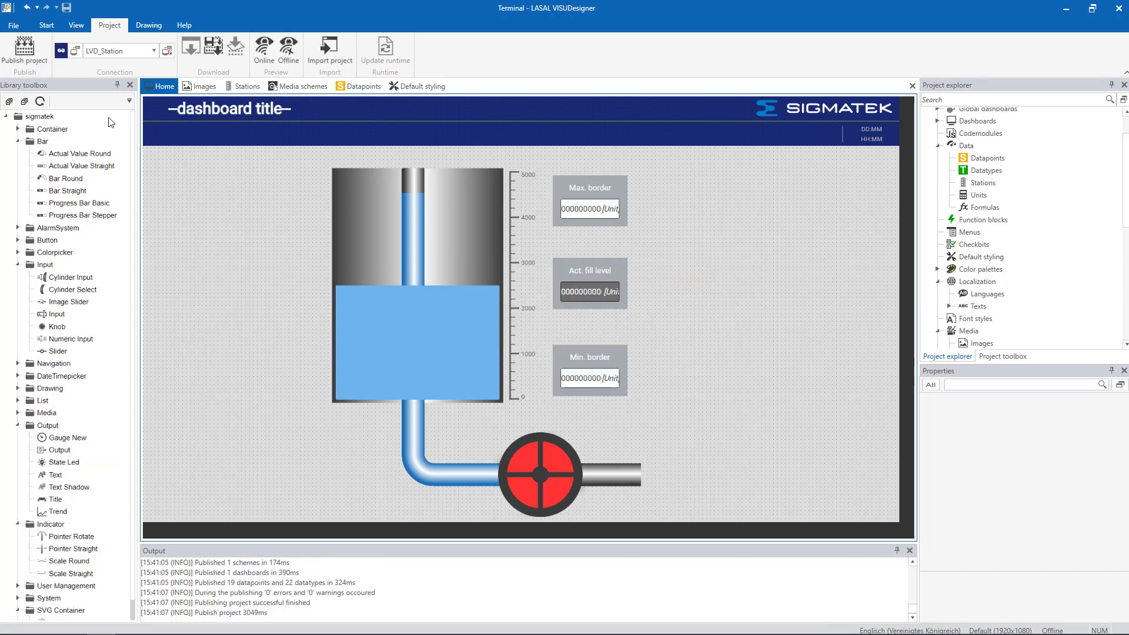
pyautogui.click(216, 51)
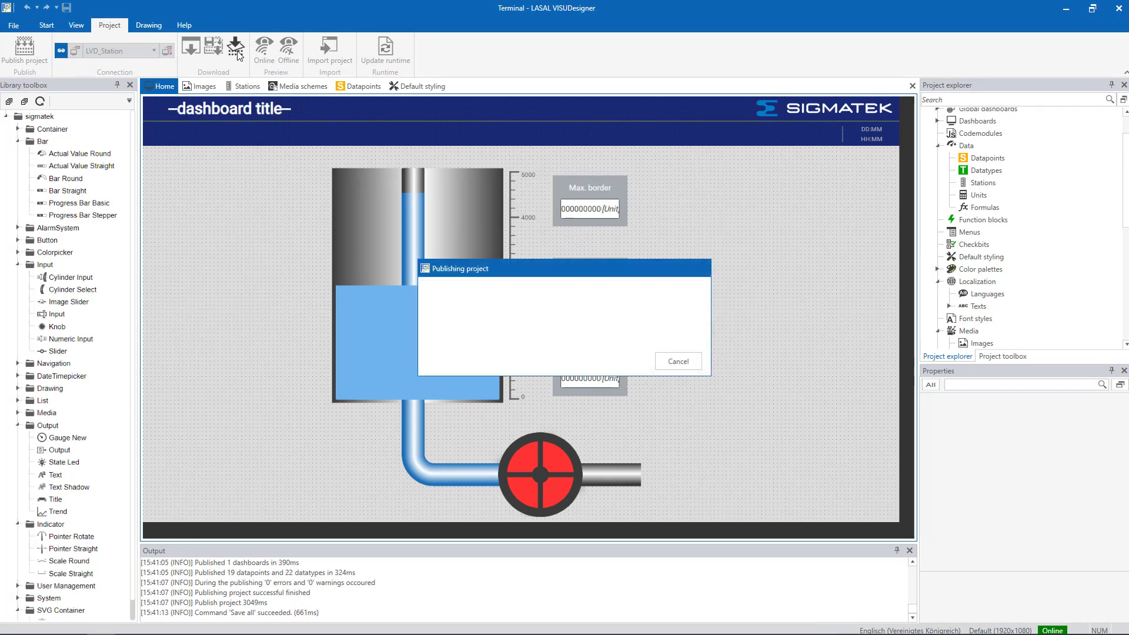
pyautogui.click(236, 47)
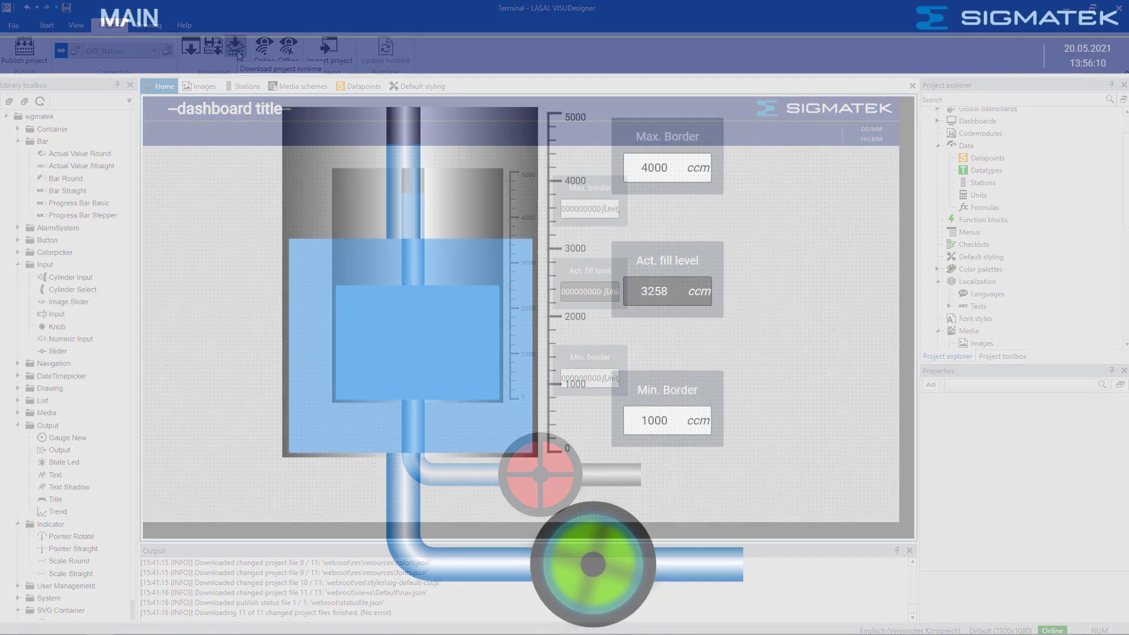